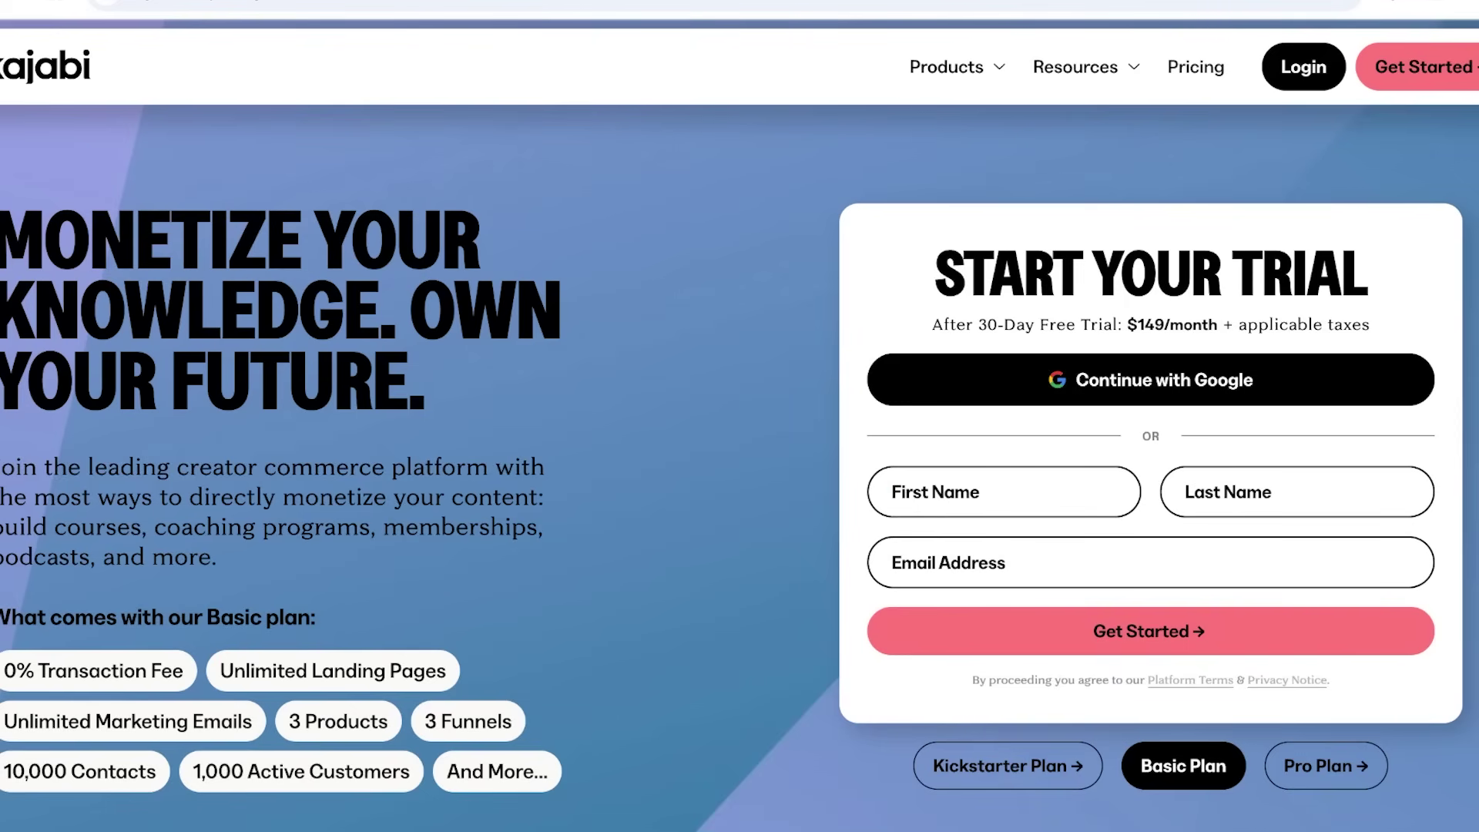
# Fill in the trial sign-up form with a first name, last name and e-mail address, then submit it.
pyautogui.click(1187, 491)
pyautogui.click(948, 562)
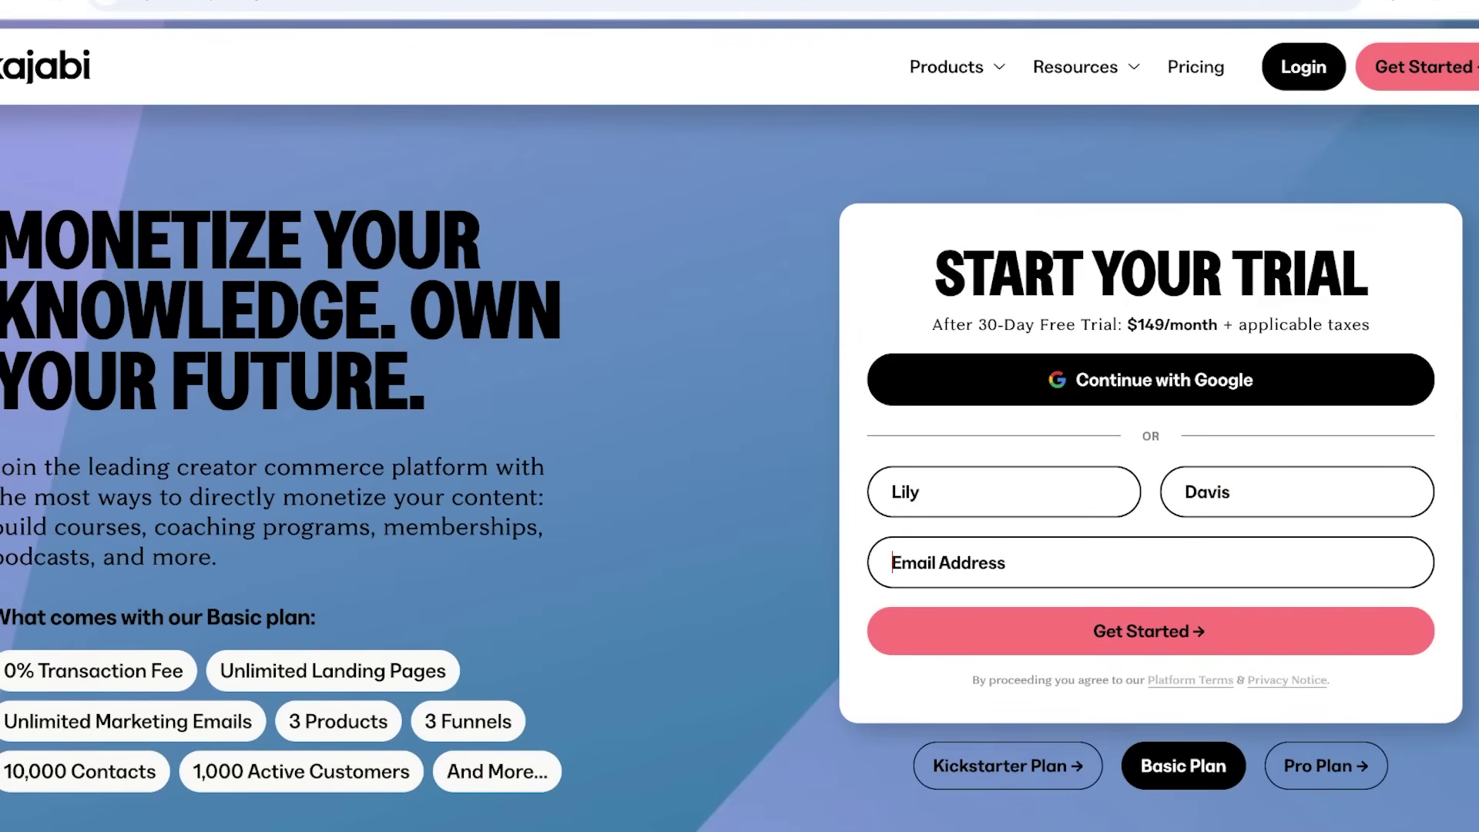
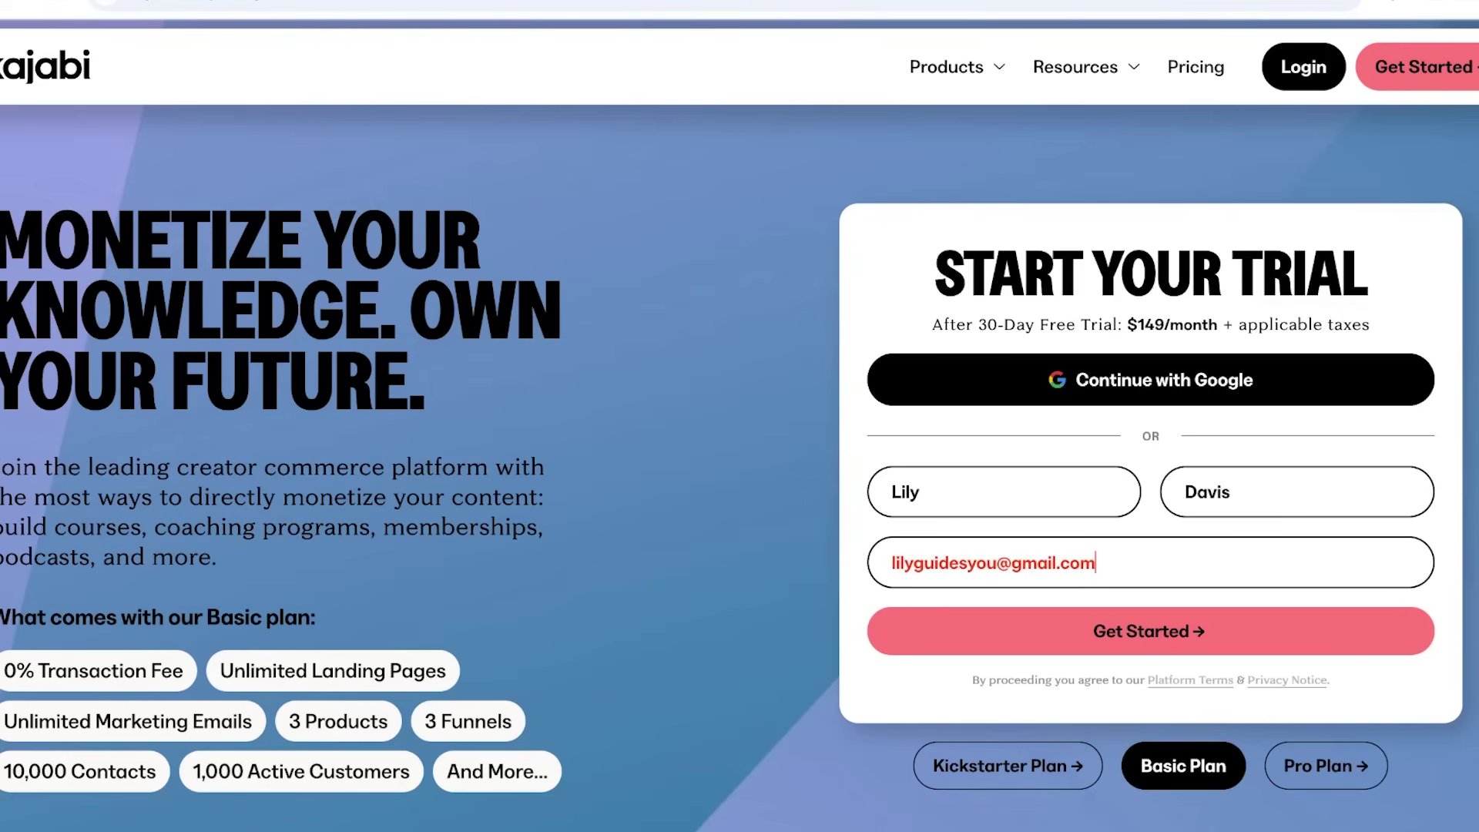
pyautogui.press('Return')
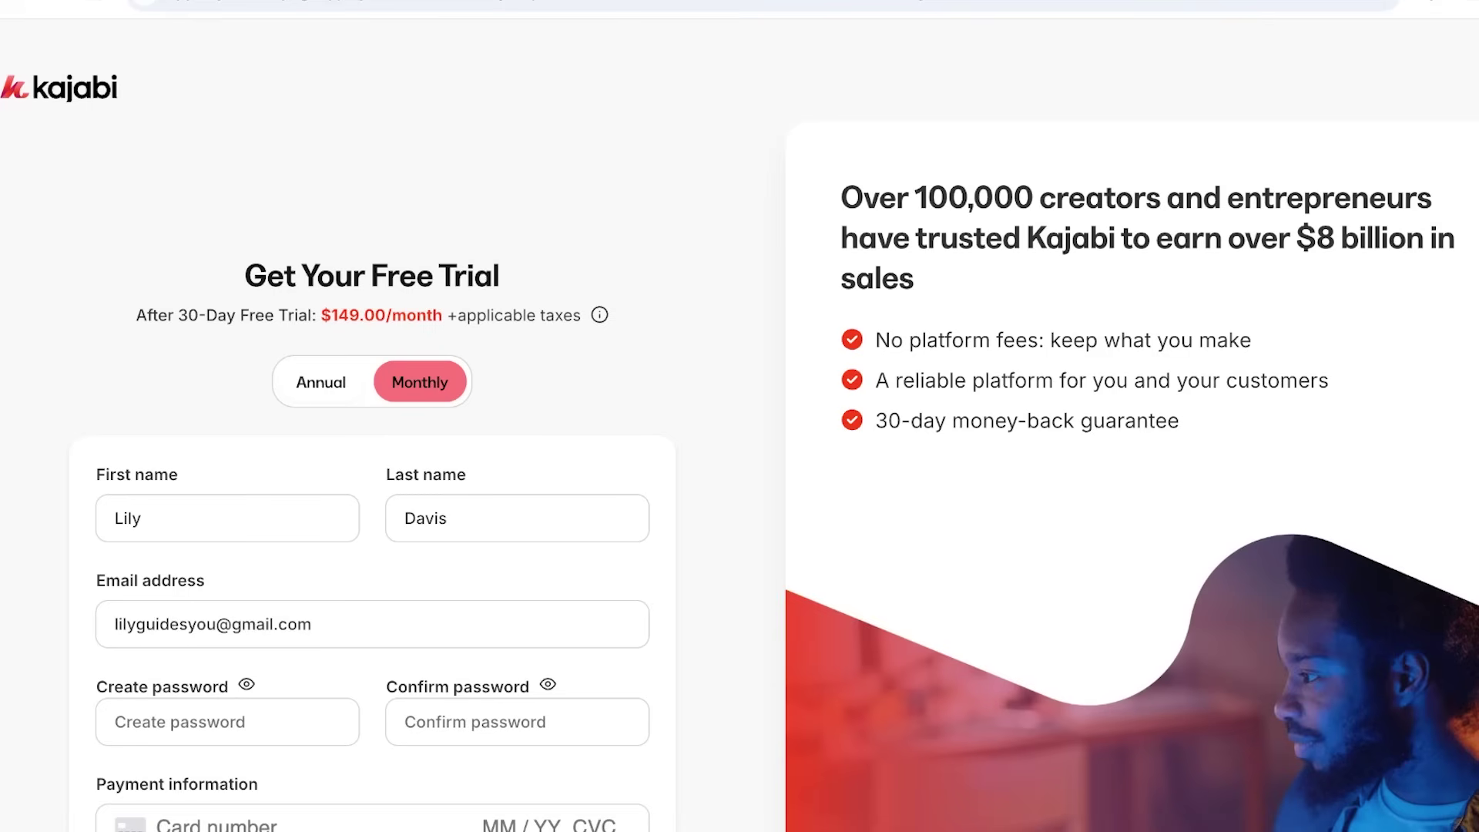
# Start the free trial from the Get Your Free Trial page.
pyautogui.scroll(-3, 739, 432)
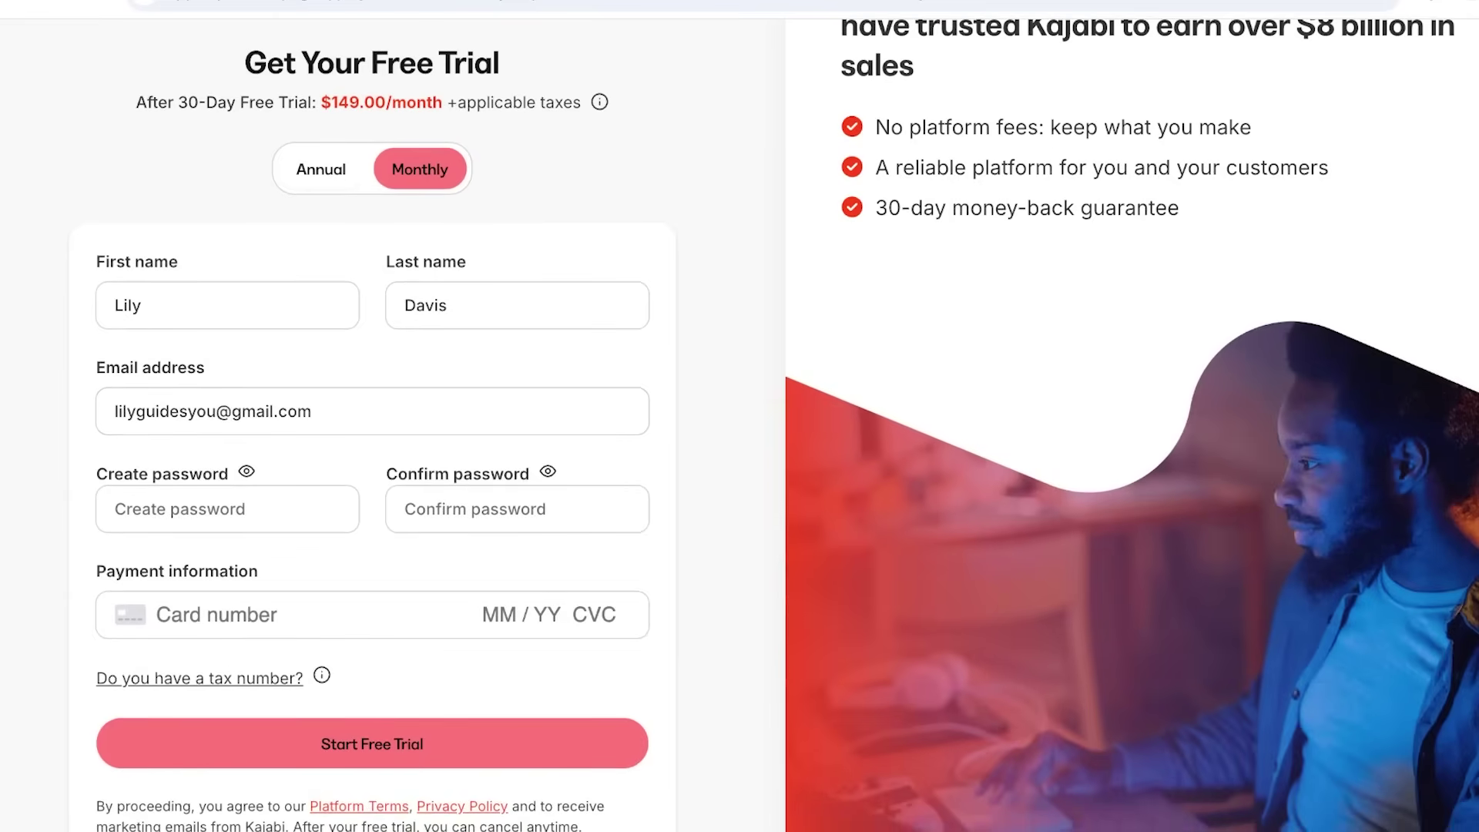
pyautogui.click(321, 169)
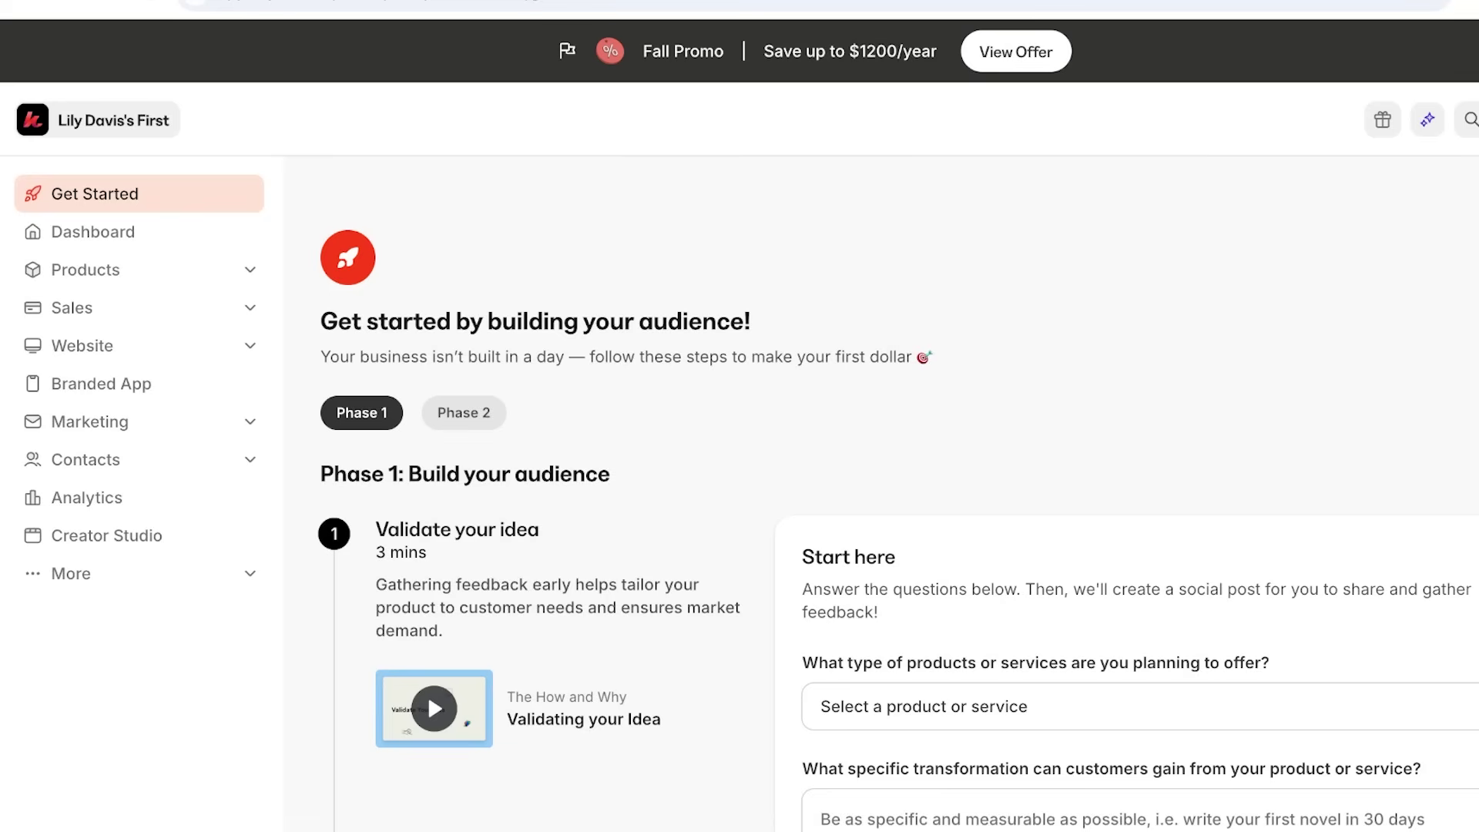
# Scroll through the Get Started guide, then go to the Dashboard welcome page.
pyautogui.scroll(-3, 878, 493)
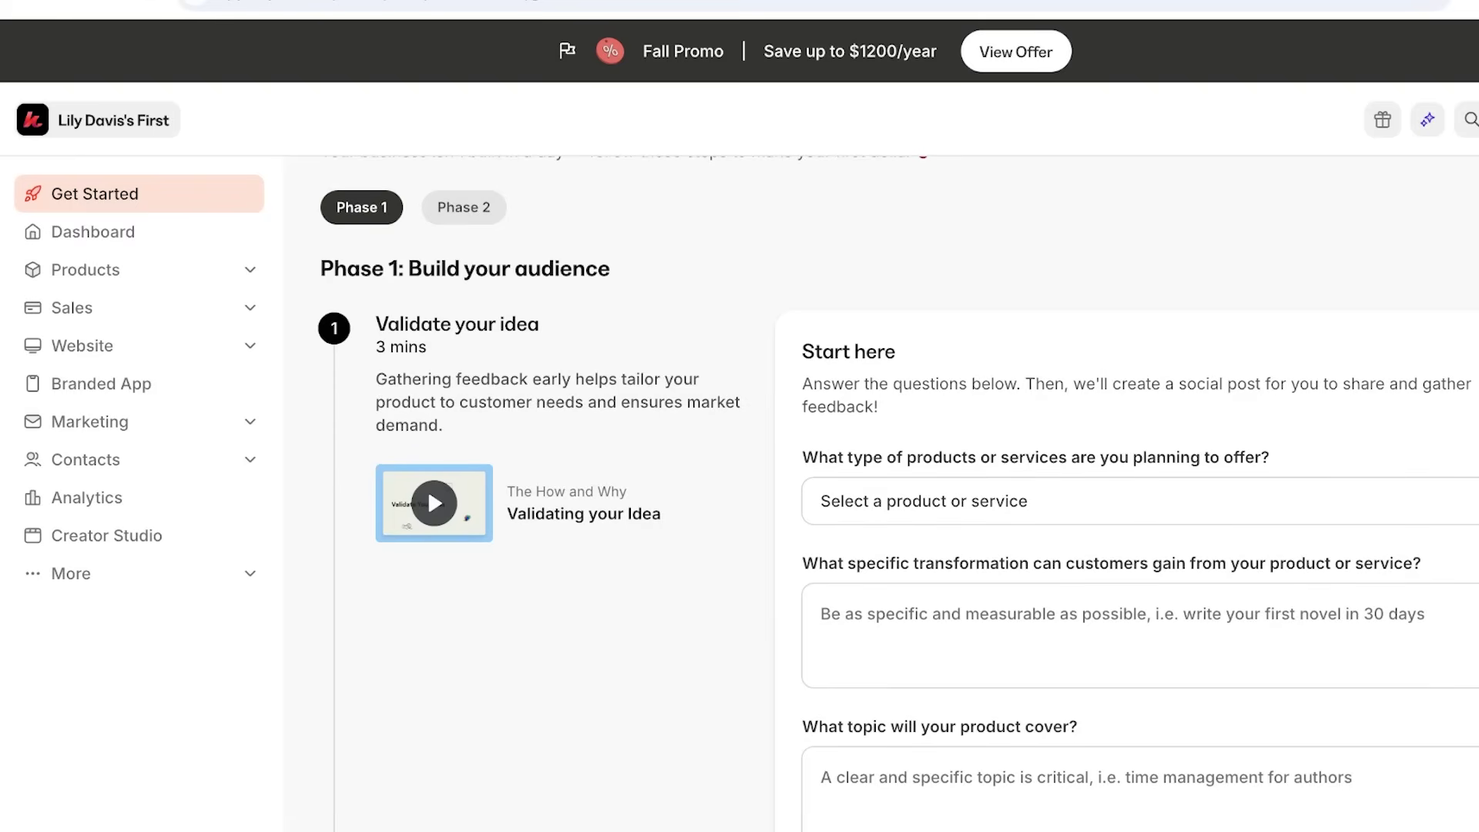
pyautogui.scroll(-1, 897, 493)
pyautogui.scroll(-8, 897, 493)
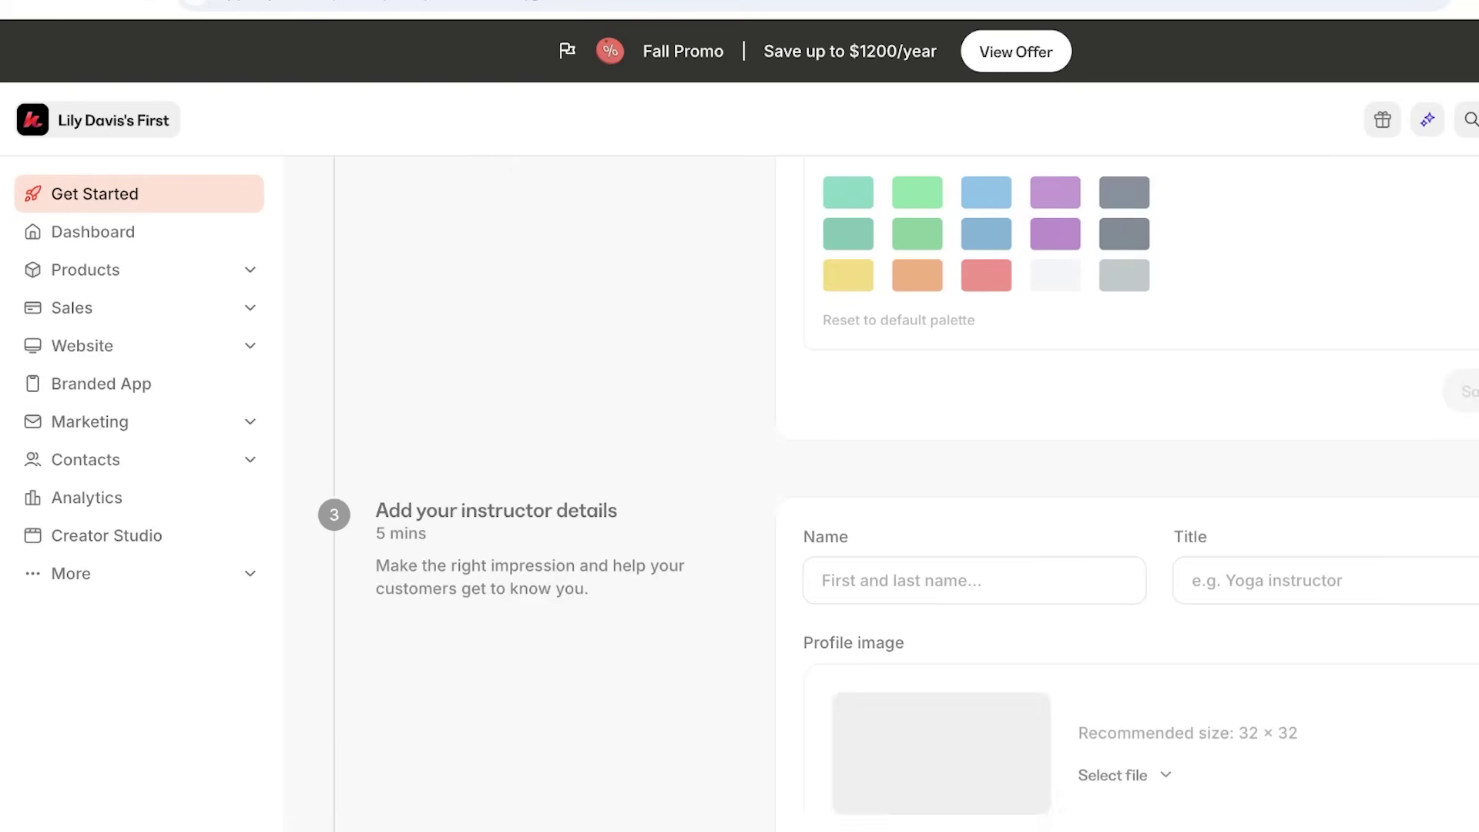
pyautogui.scroll(-1, 897, 493)
pyautogui.scroll(-10, 897, 493)
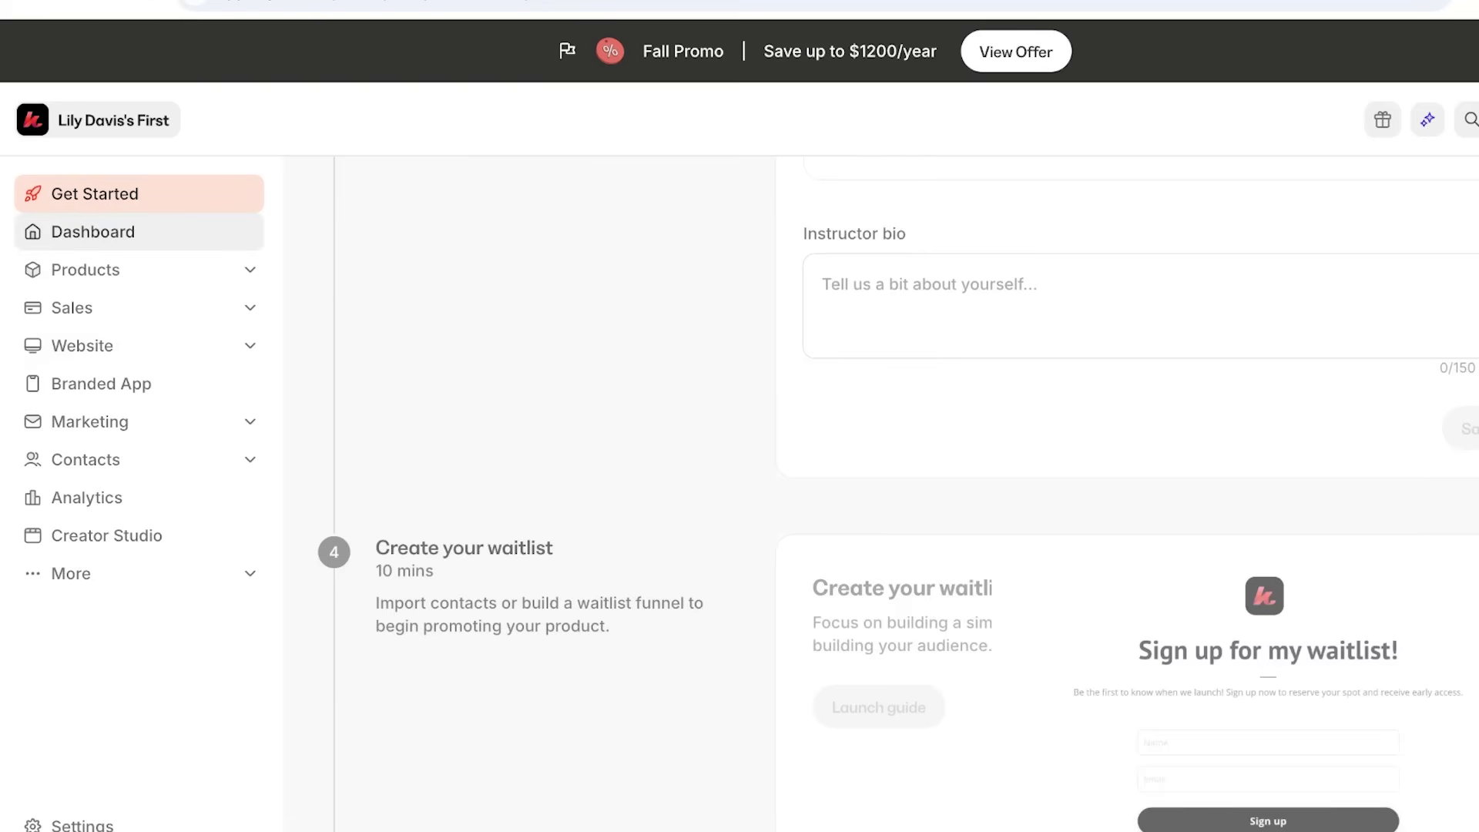
pyautogui.click(92, 231)
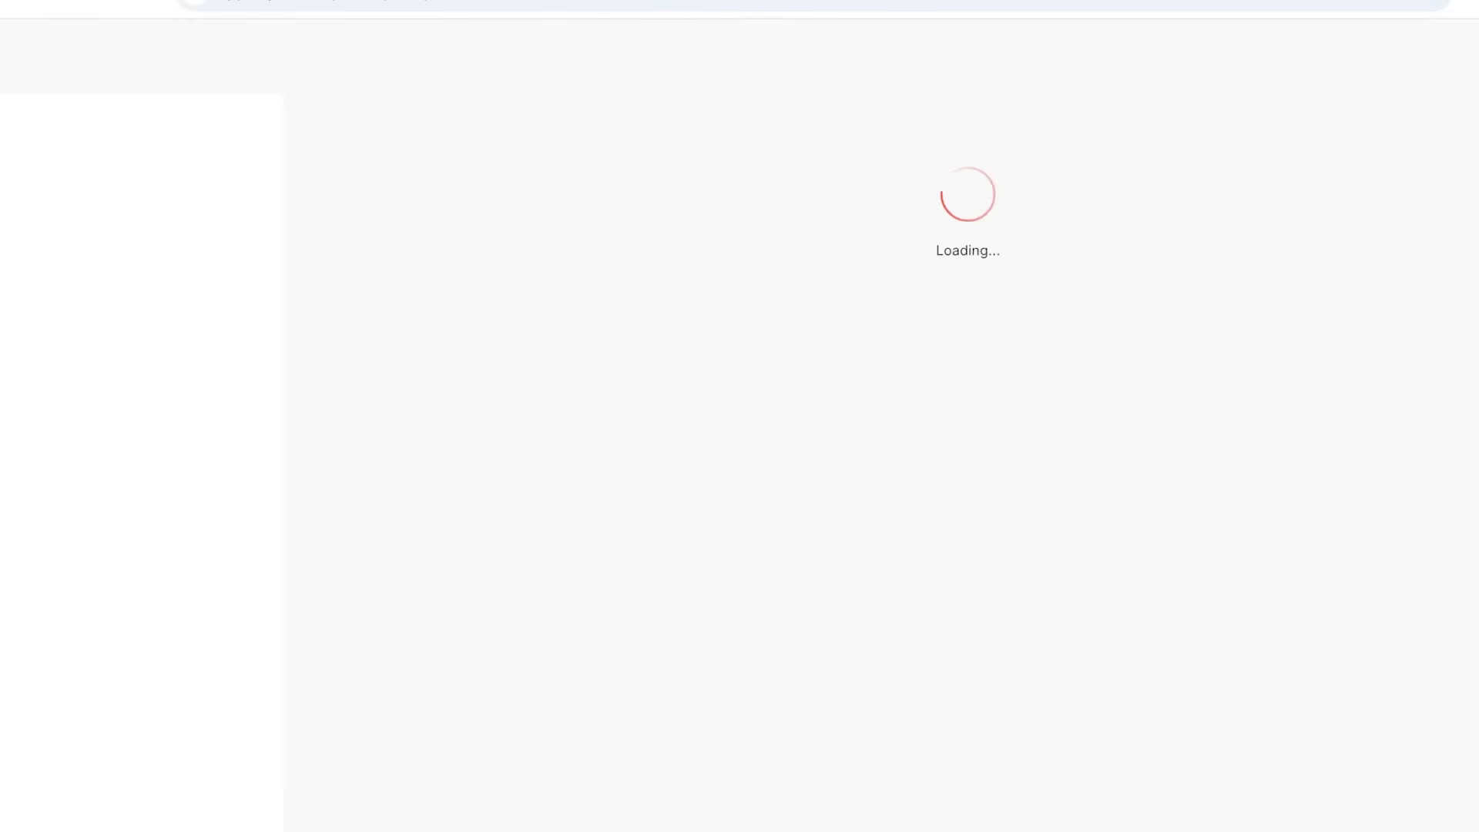
# Expand Products in the sidebar to list the available product types.
pyautogui.scroll(-2, 881, 493)
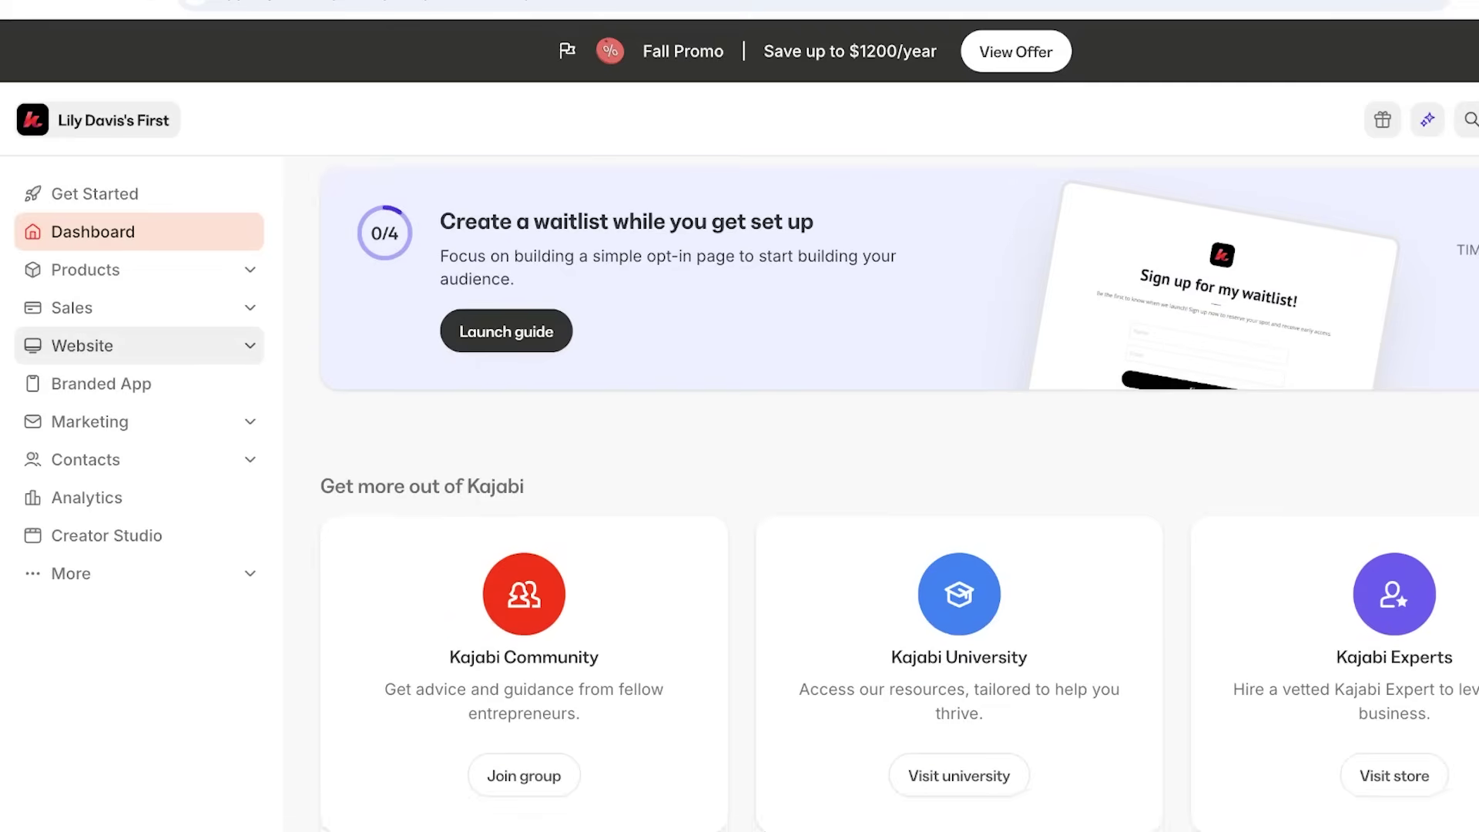
pyautogui.scroll(3, 881, 493)
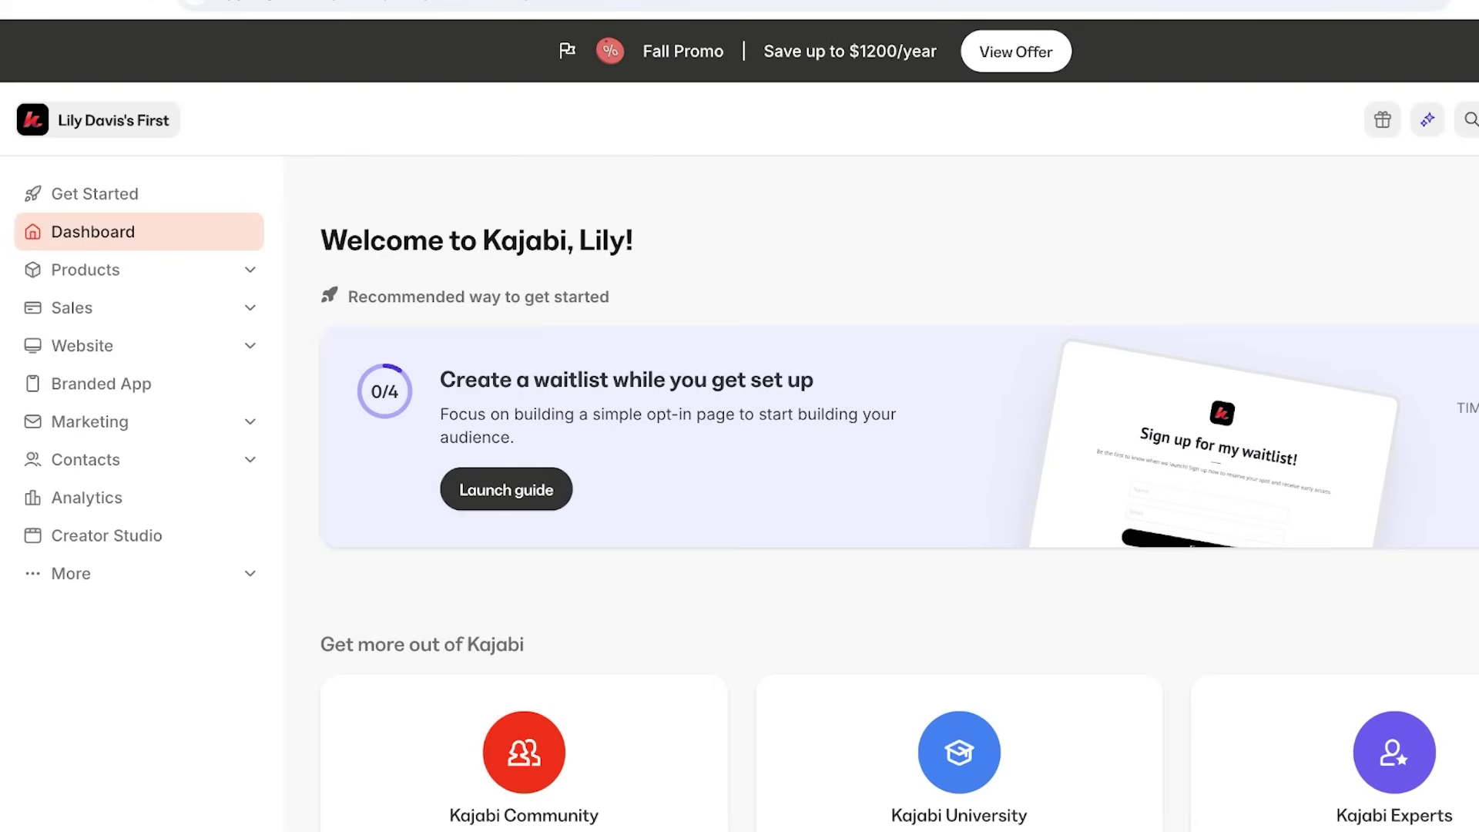
pyautogui.click(85, 269)
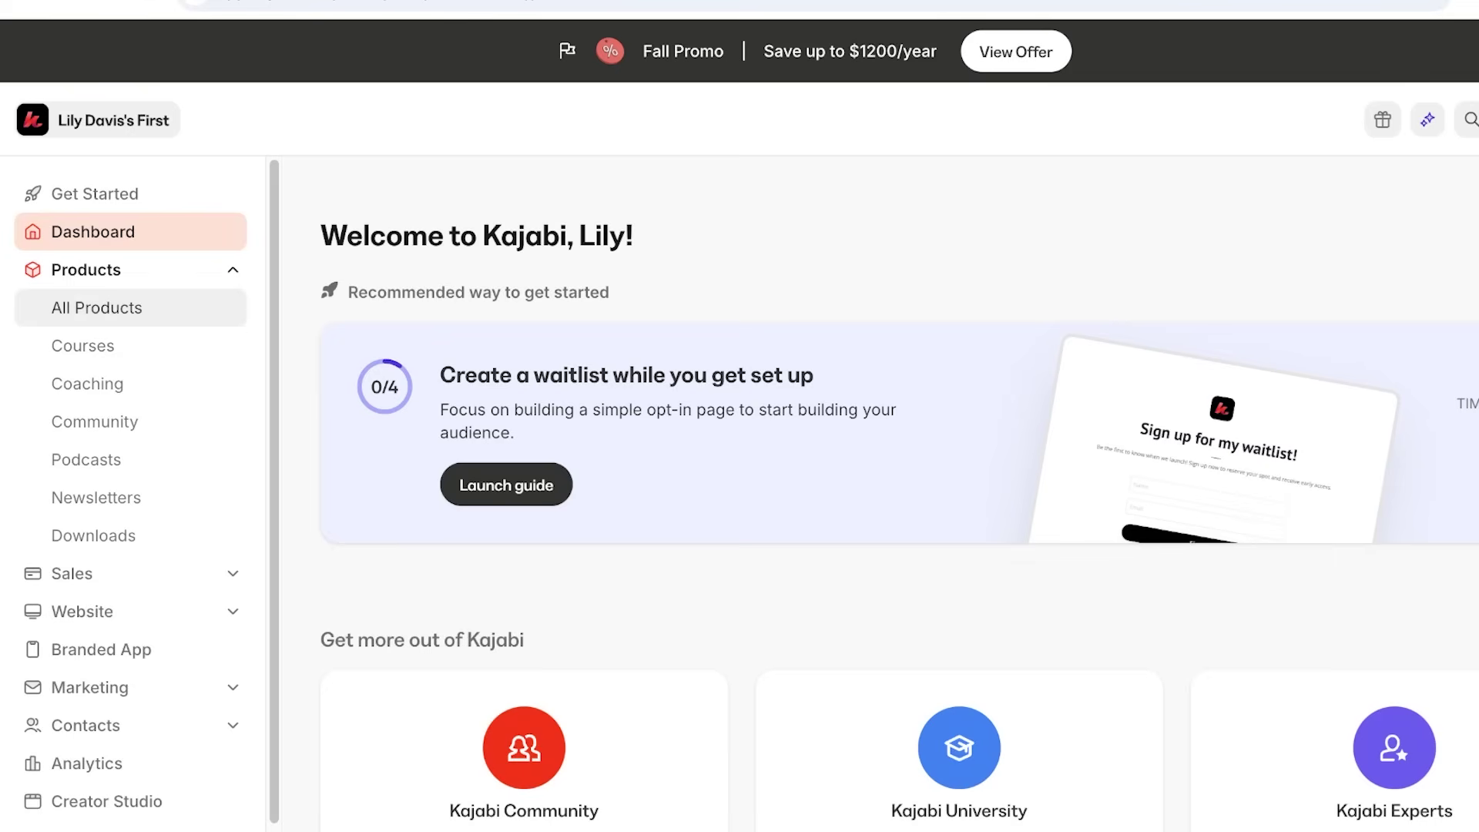
# View the empty All Products page and expand the Sales section.
pyautogui.click(96, 307)
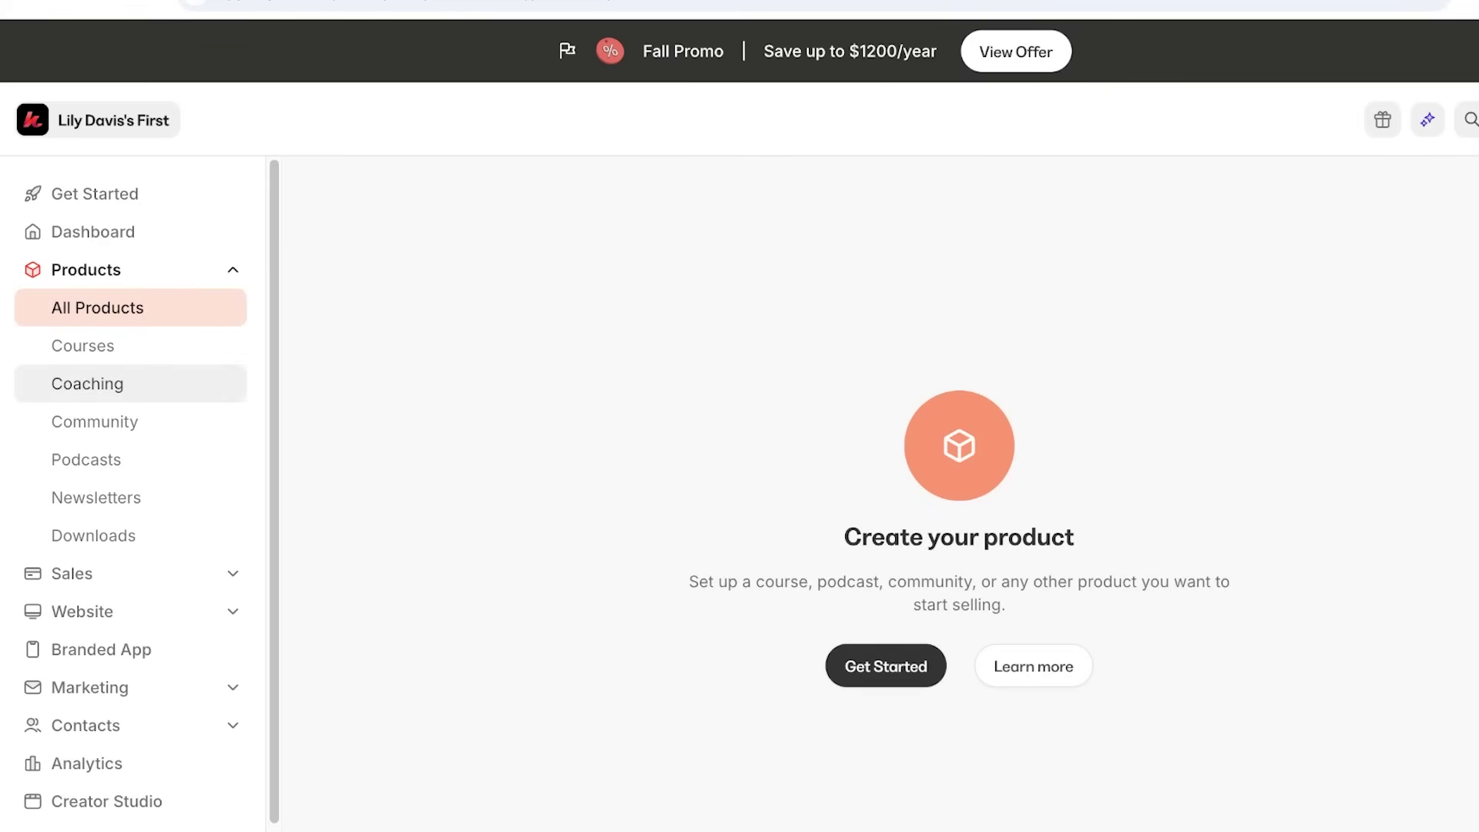
pyautogui.click(71, 573)
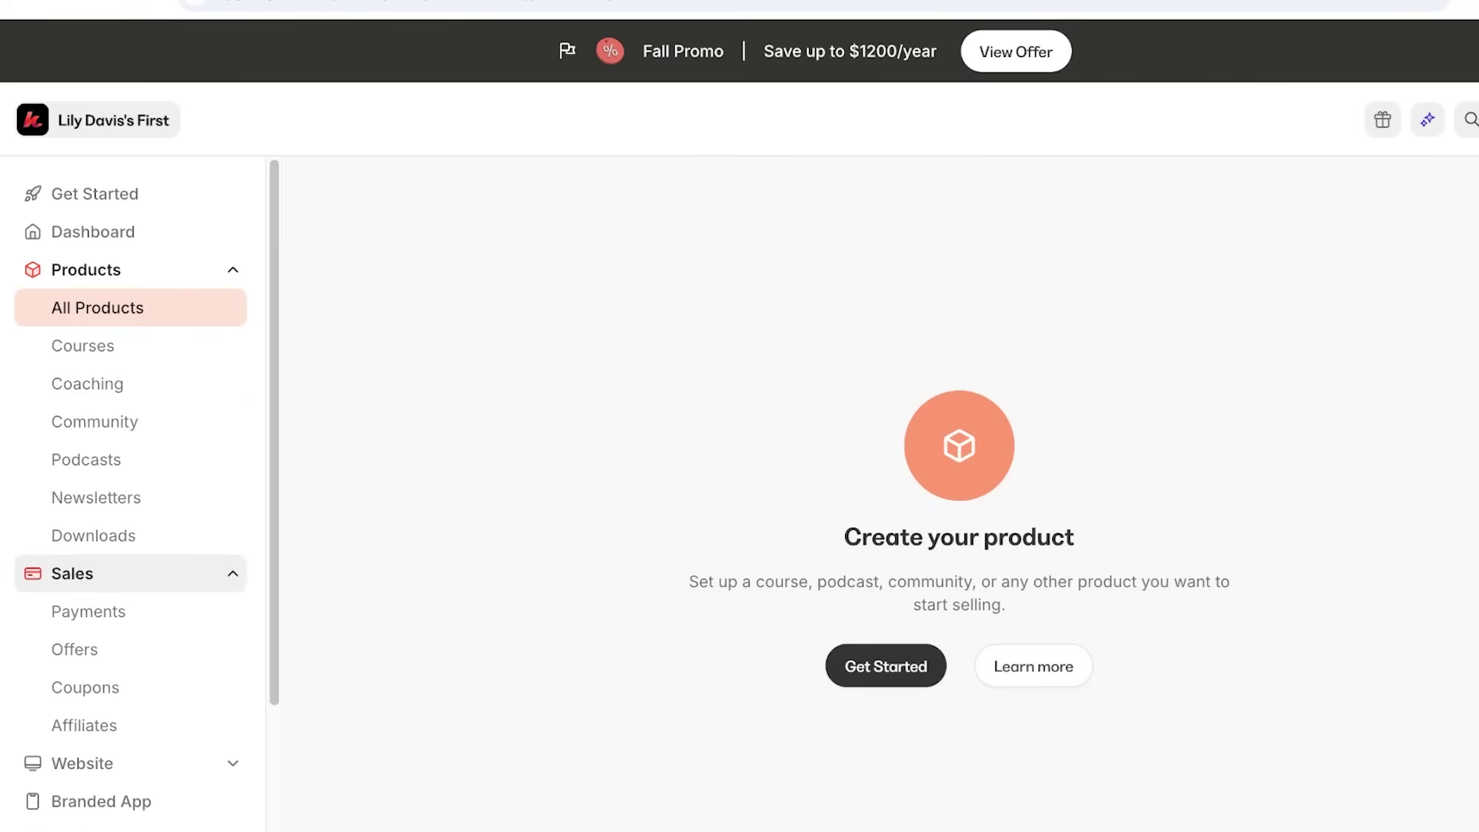
pyautogui.scroll(-2, 85, 559)
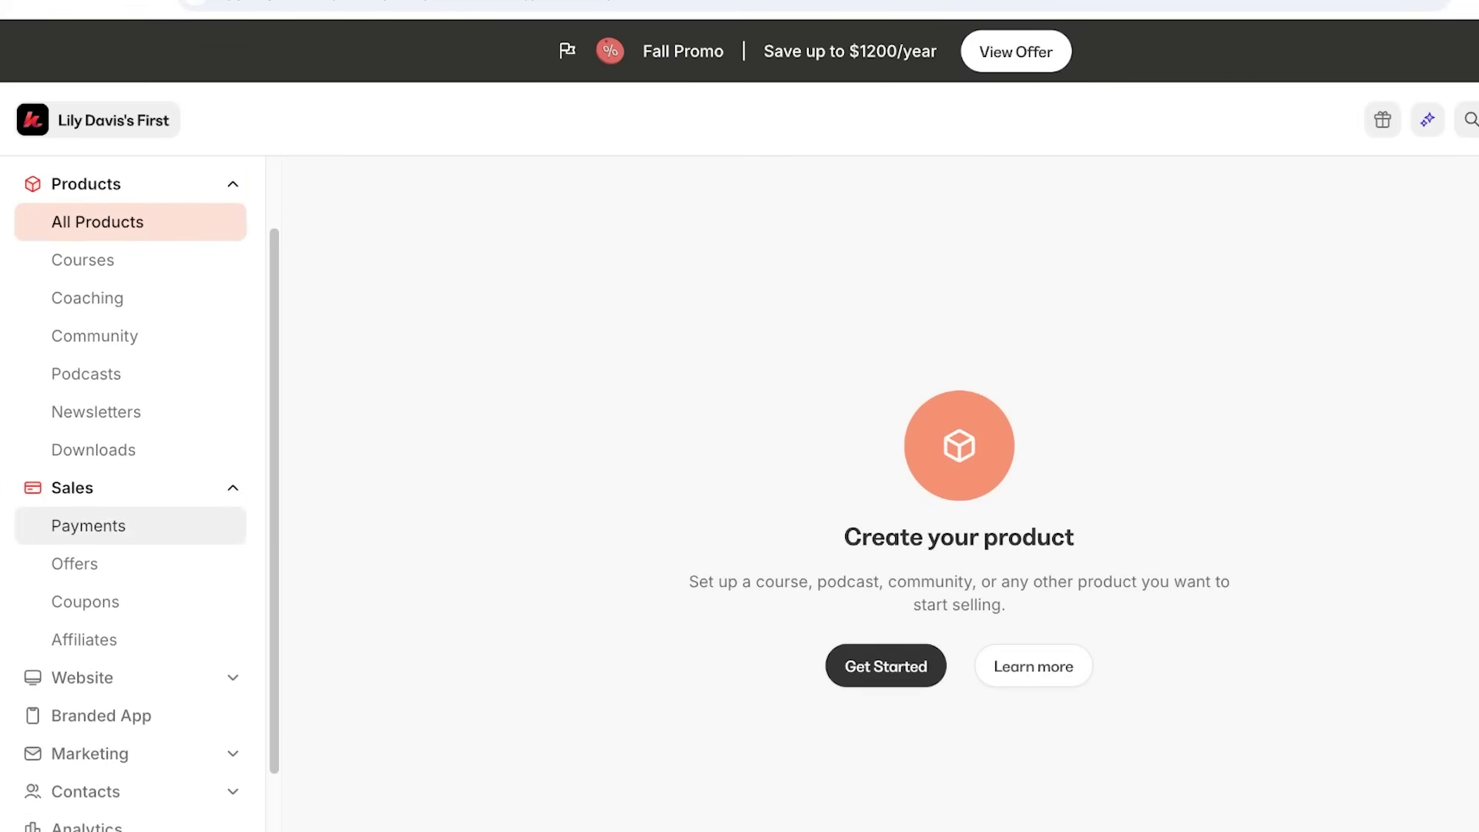
pyautogui.scroll(-1, 84, 560)
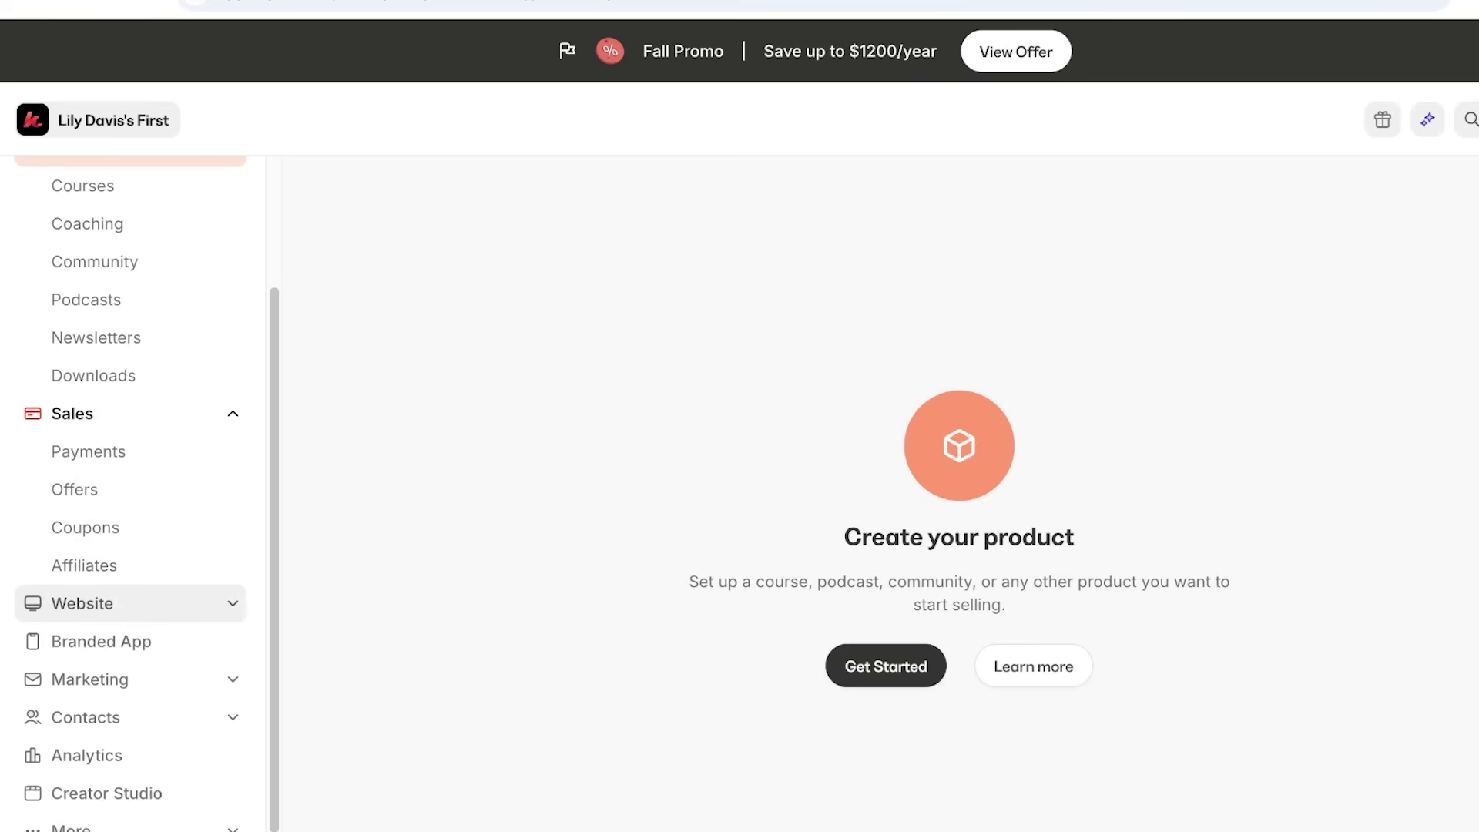
# Expand Website, collapse Sales, then expand the Marketing and More sections.
pyautogui.click(82, 603)
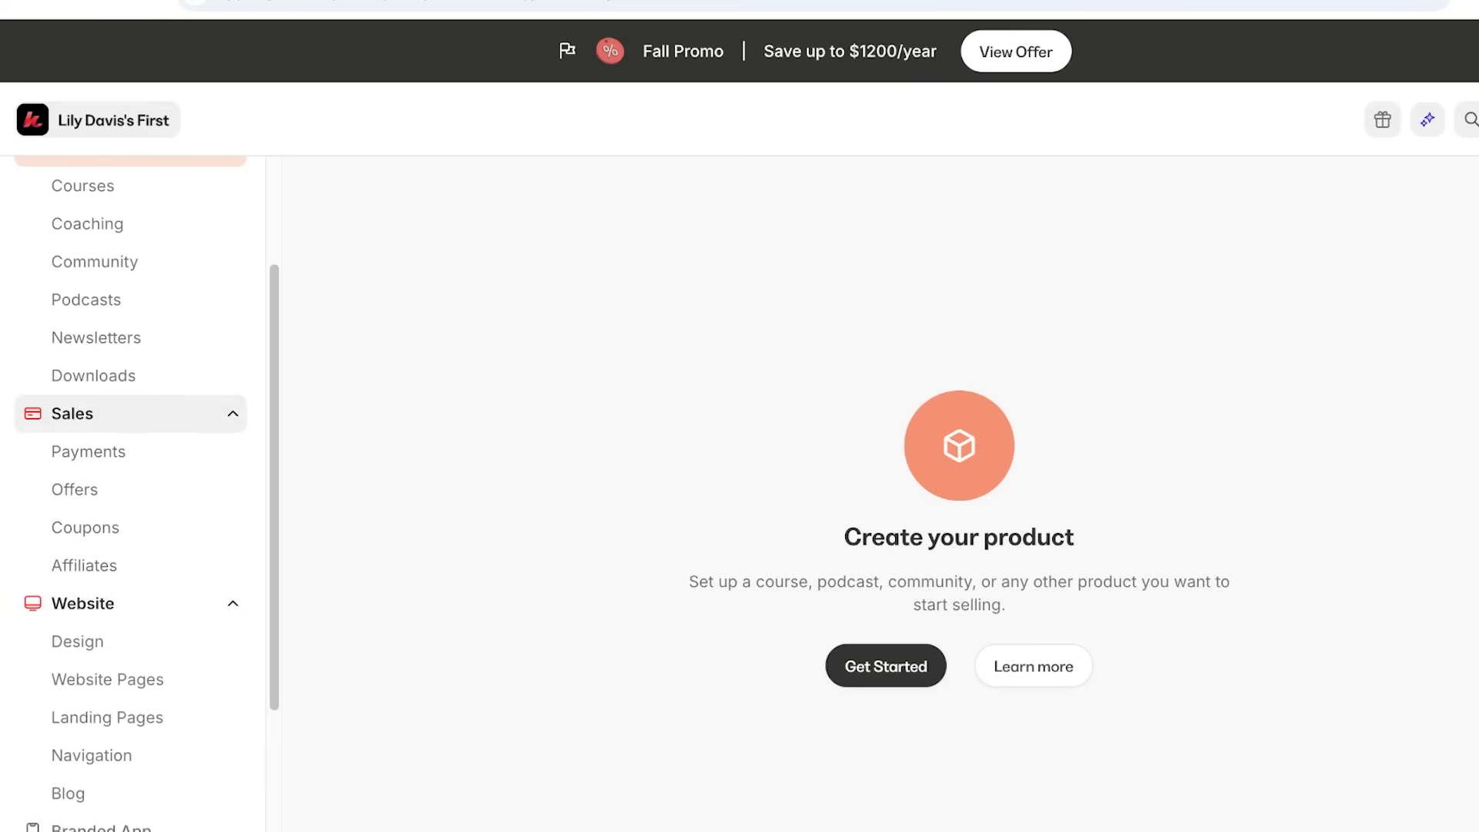
pyautogui.click(72, 413)
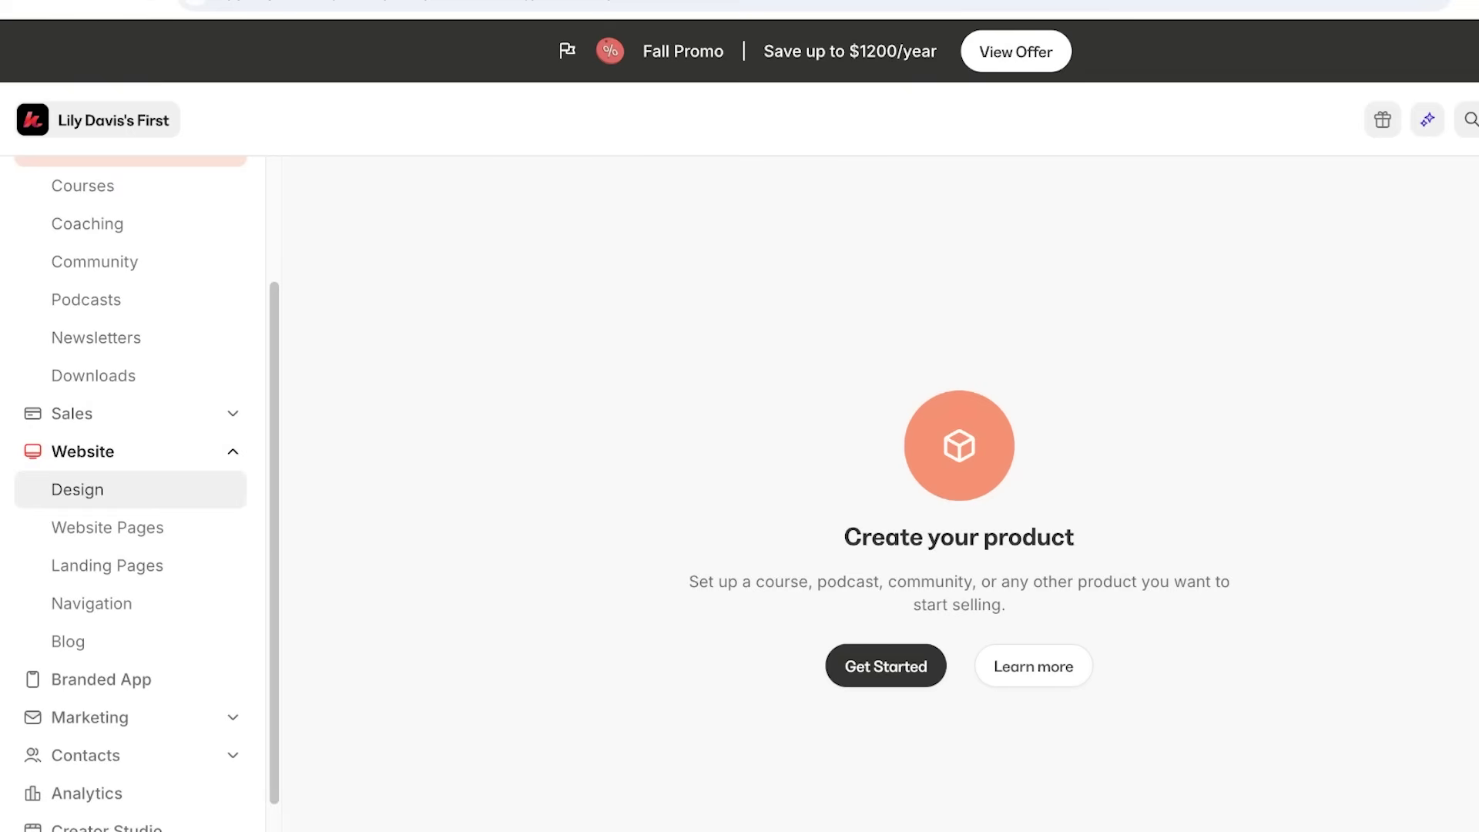
pyautogui.scroll(-1, 115, 616)
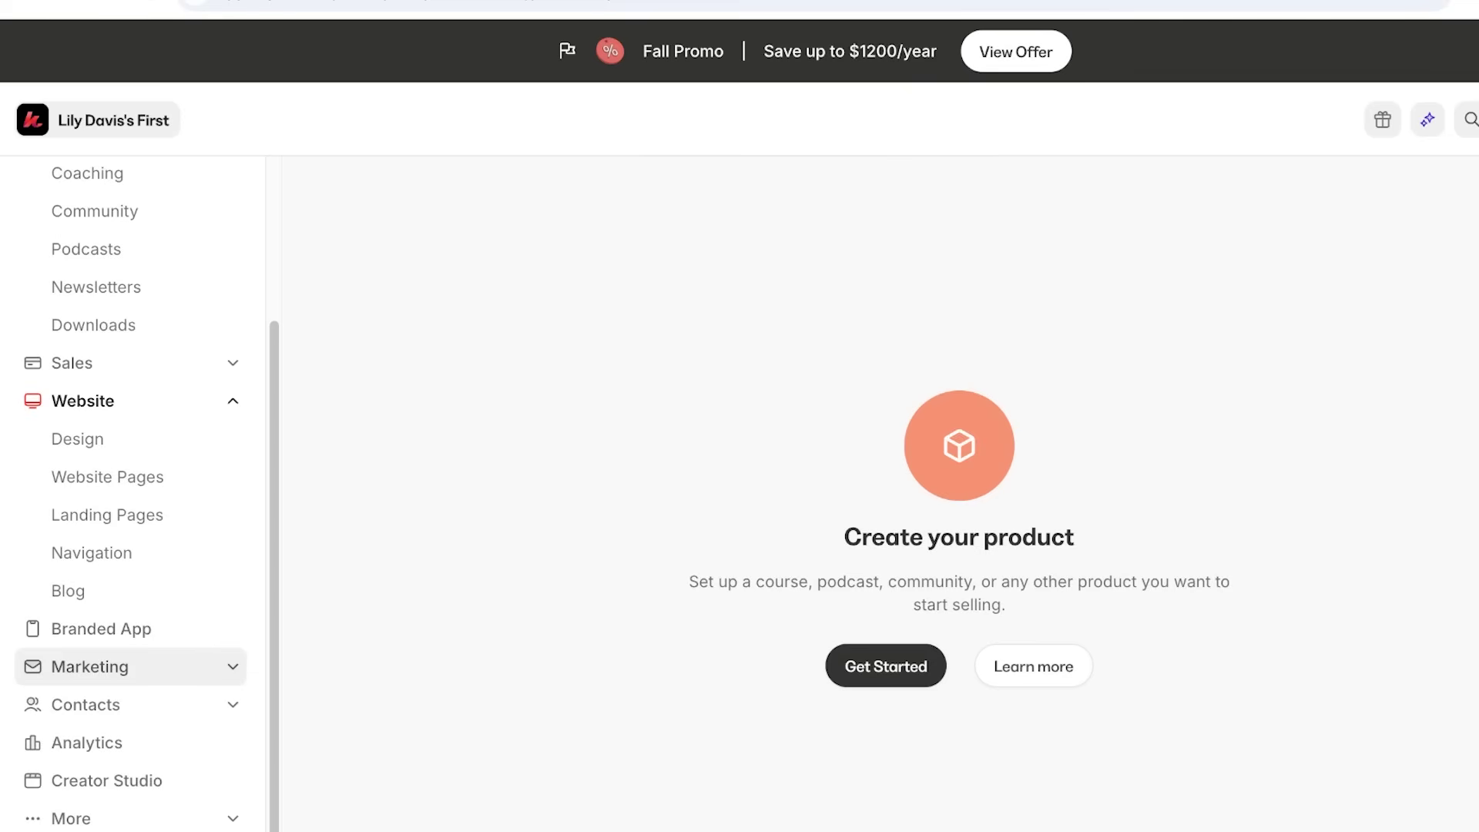
pyautogui.click(90, 666)
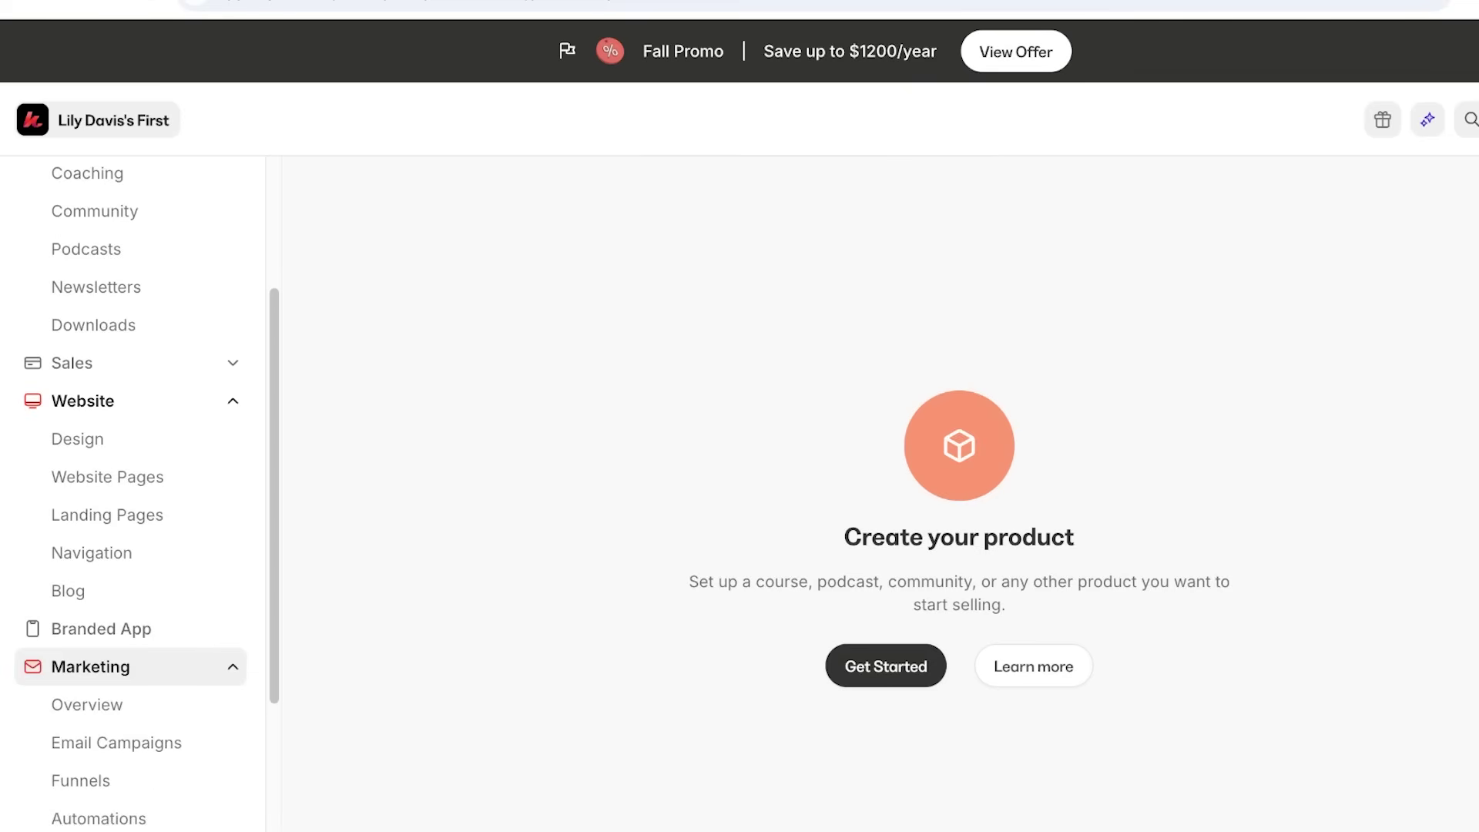
pyautogui.scroll(-3, 116, 493)
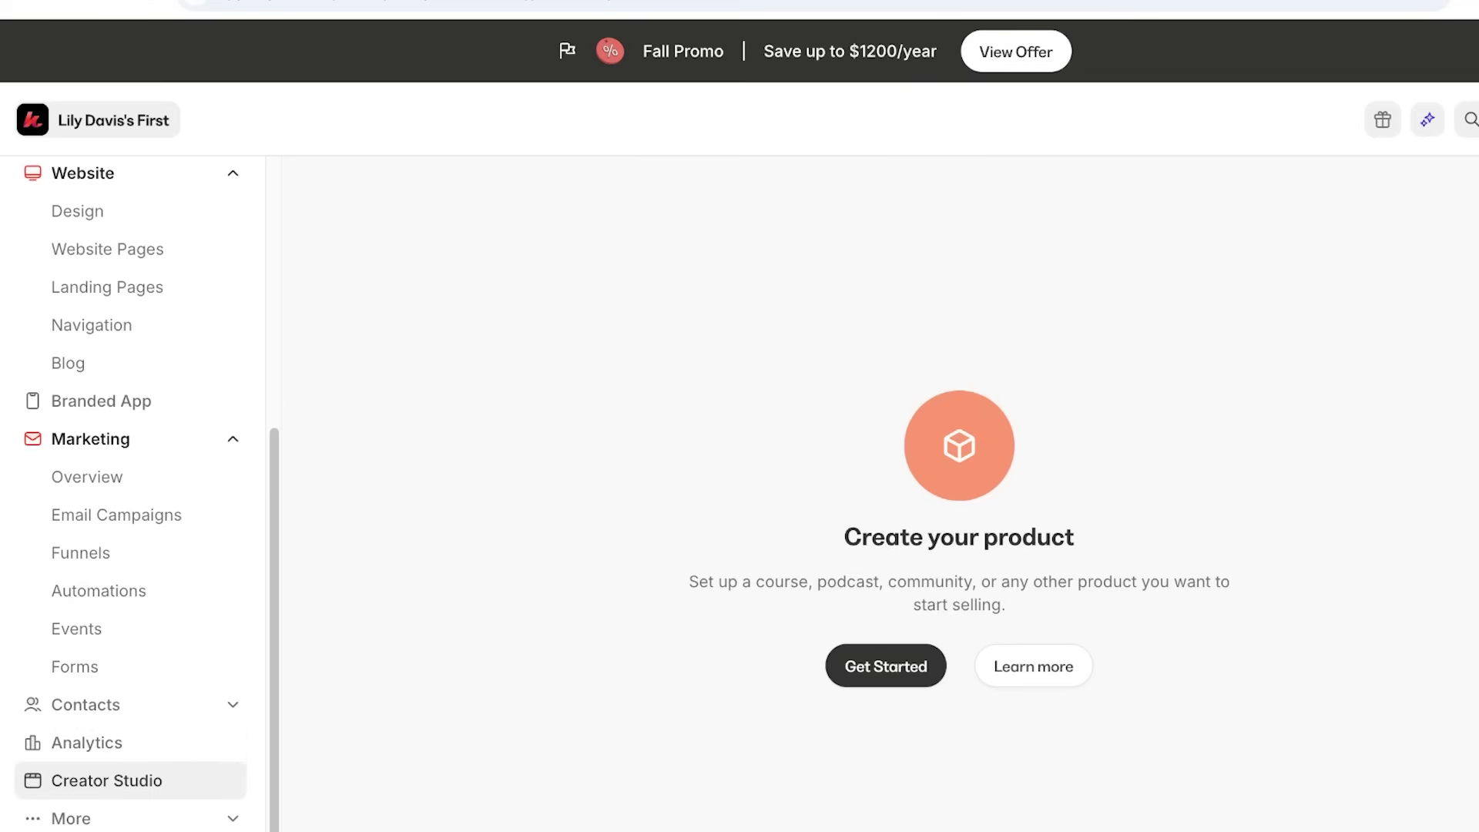
pyautogui.click(71, 818)
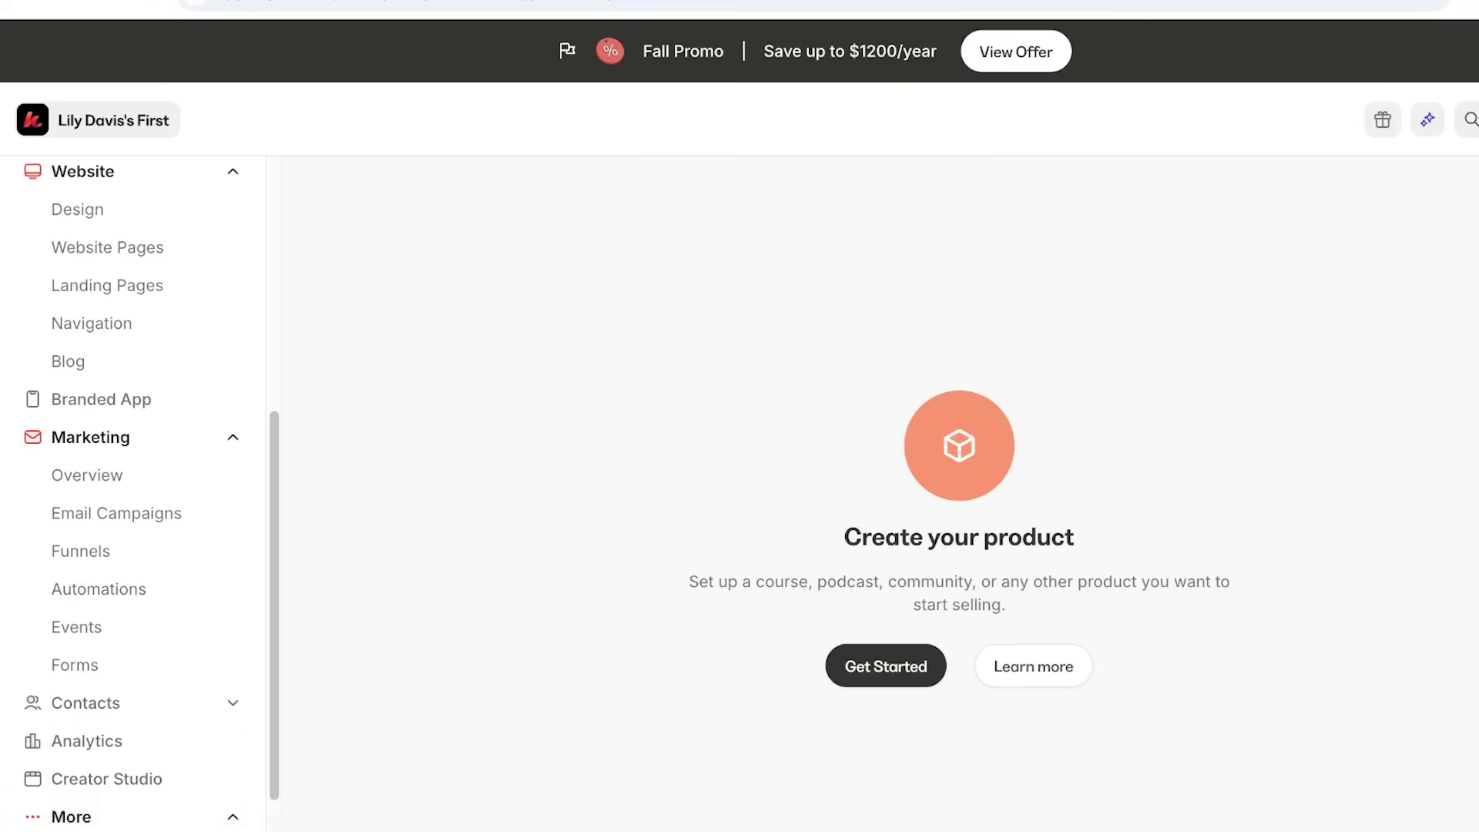
# Collapse Products and return to the Get Started guide.
pyautogui.scroll(-1, 131, 616)
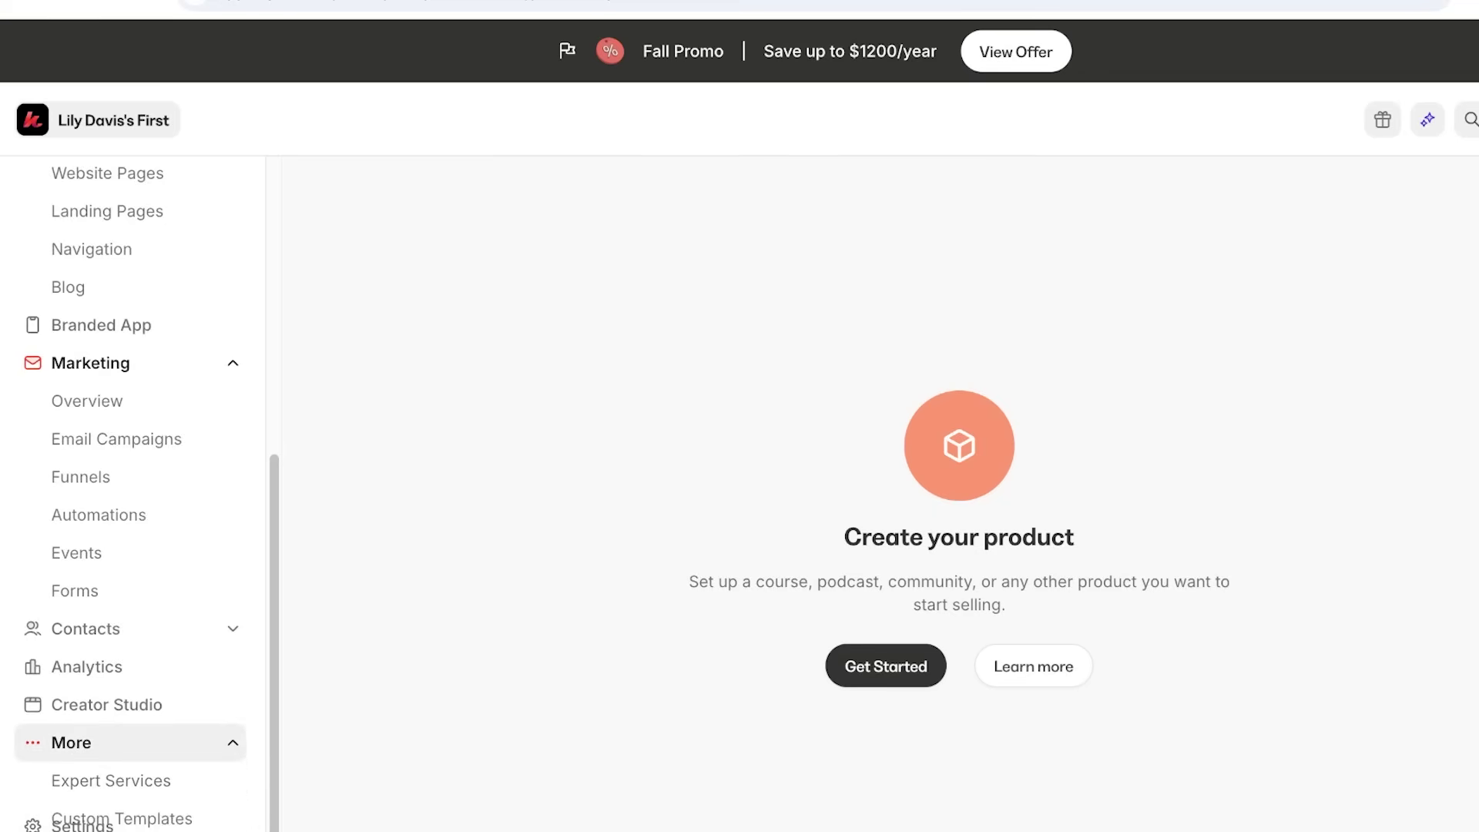
pyautogui.scroll(6, 131, 535)
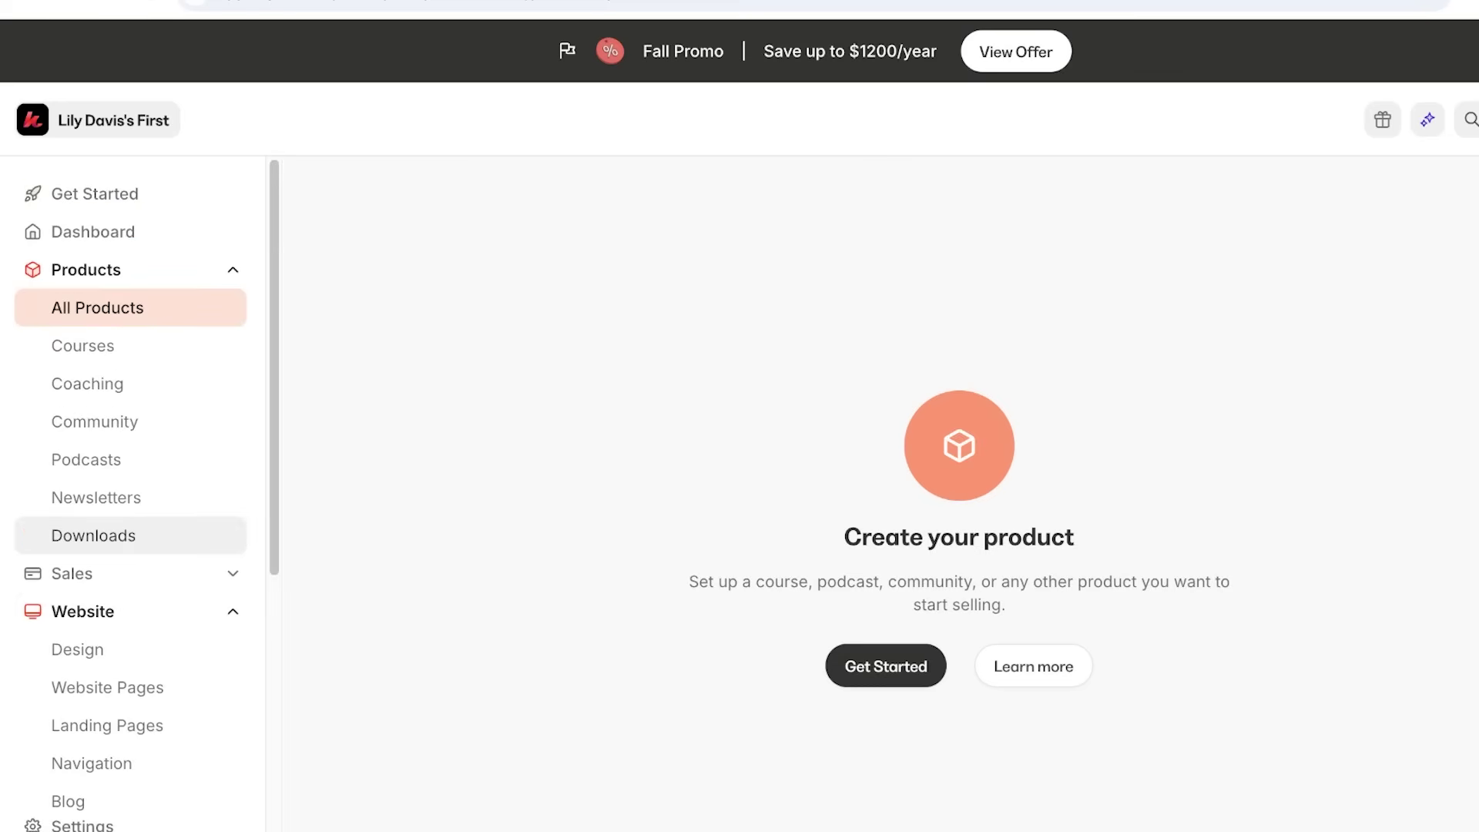
pyautogui.click(115, 270)
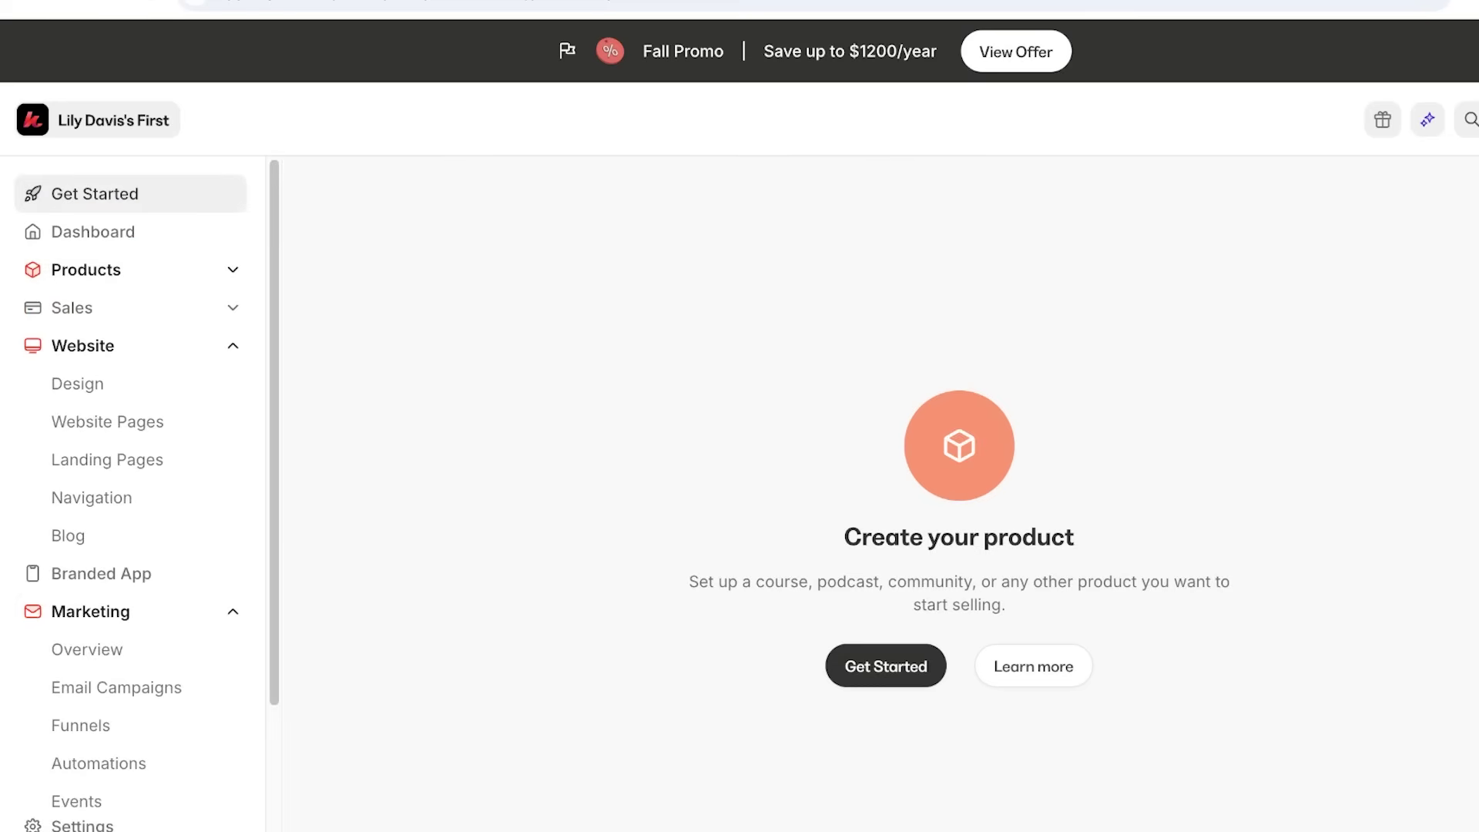
pyautogui.click(131, 193)
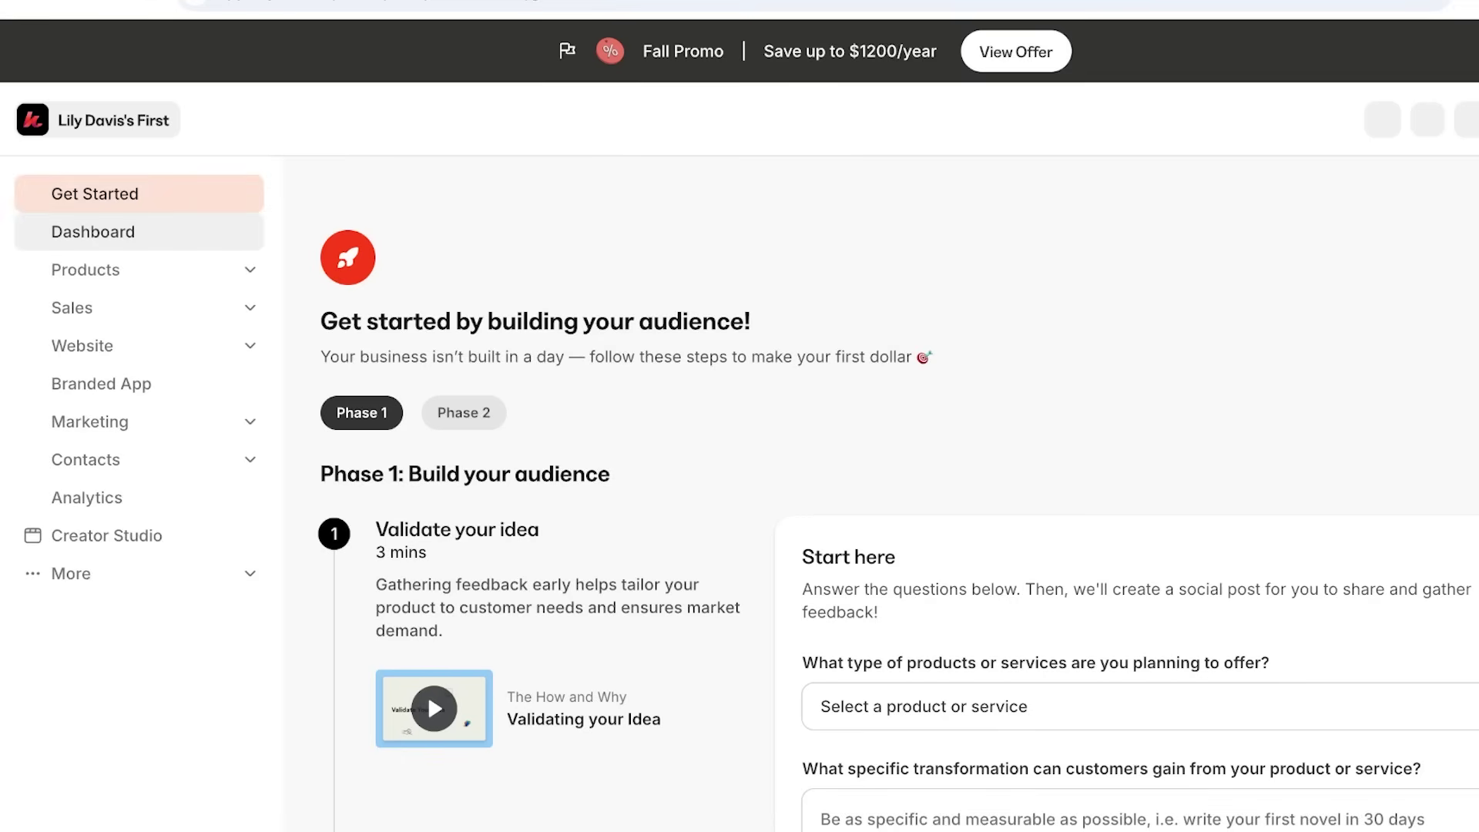
# Browse the Get Started checklist, then expand Products to show Courses, Coaching, Community and the other types.
pyautogui.scroll(-3, 771, 493)
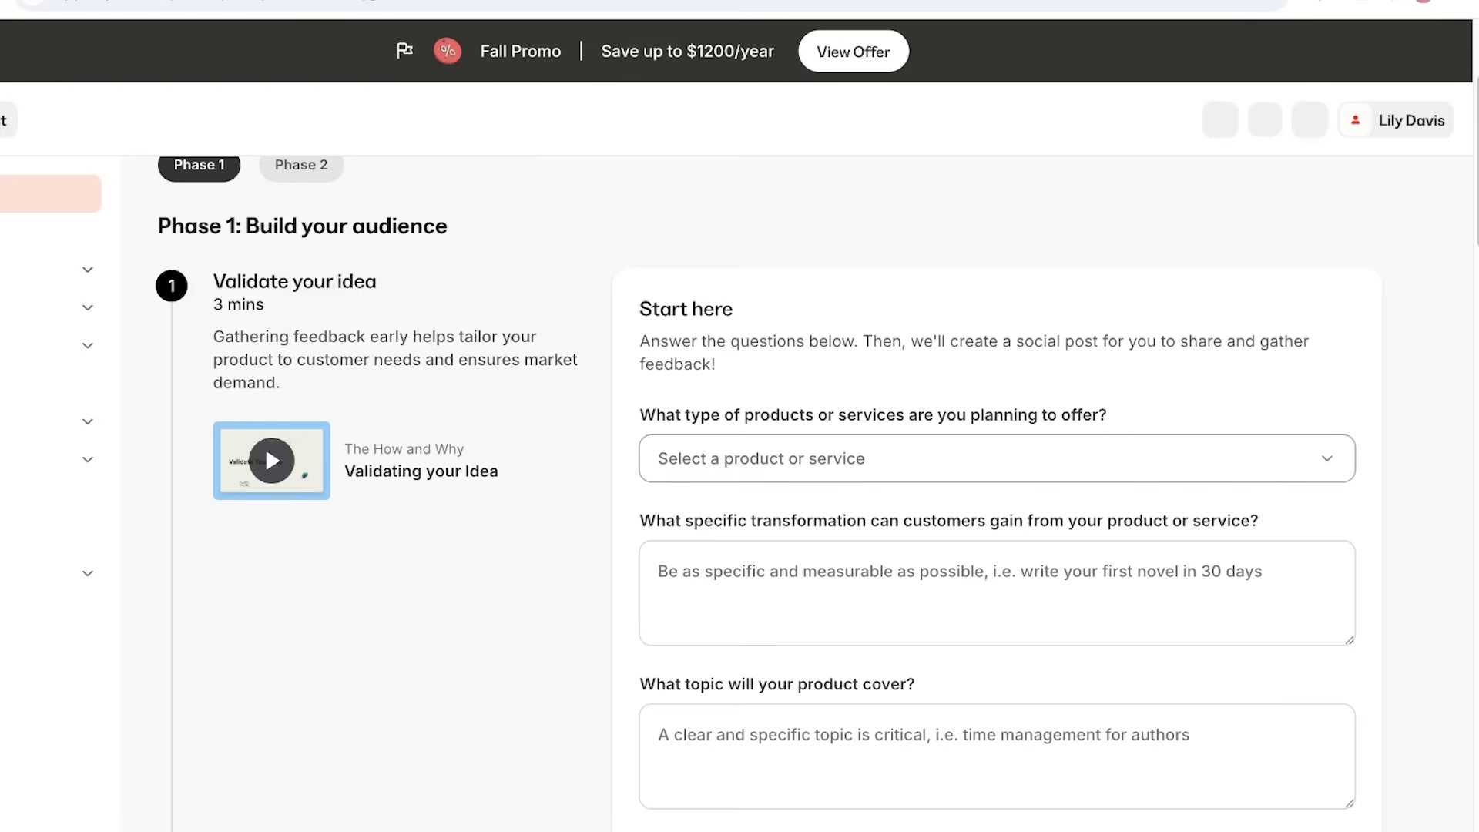
pyautogui.scroll(-4, 768, 492)
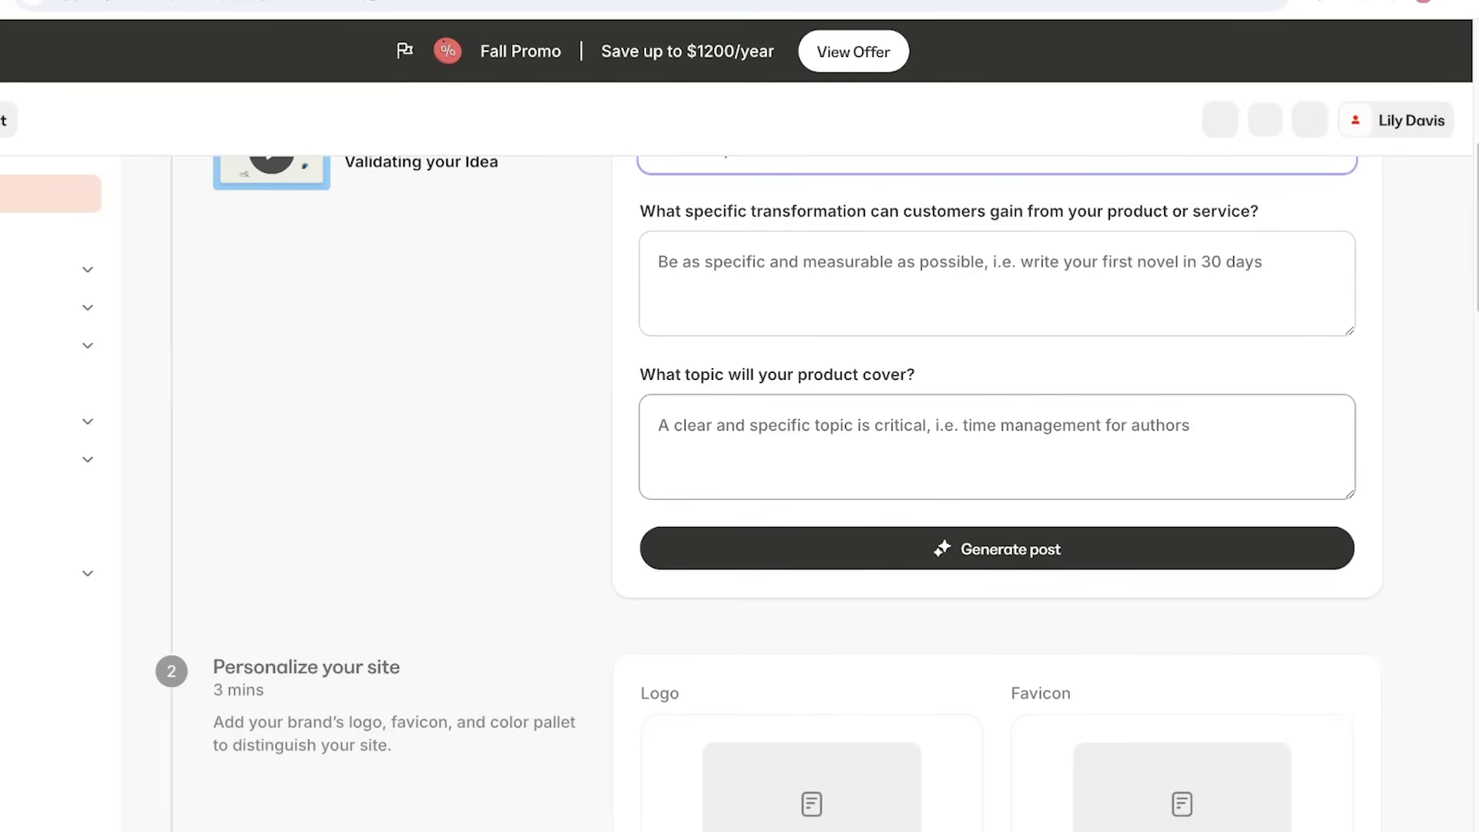
pyautogui.click(659, 426)
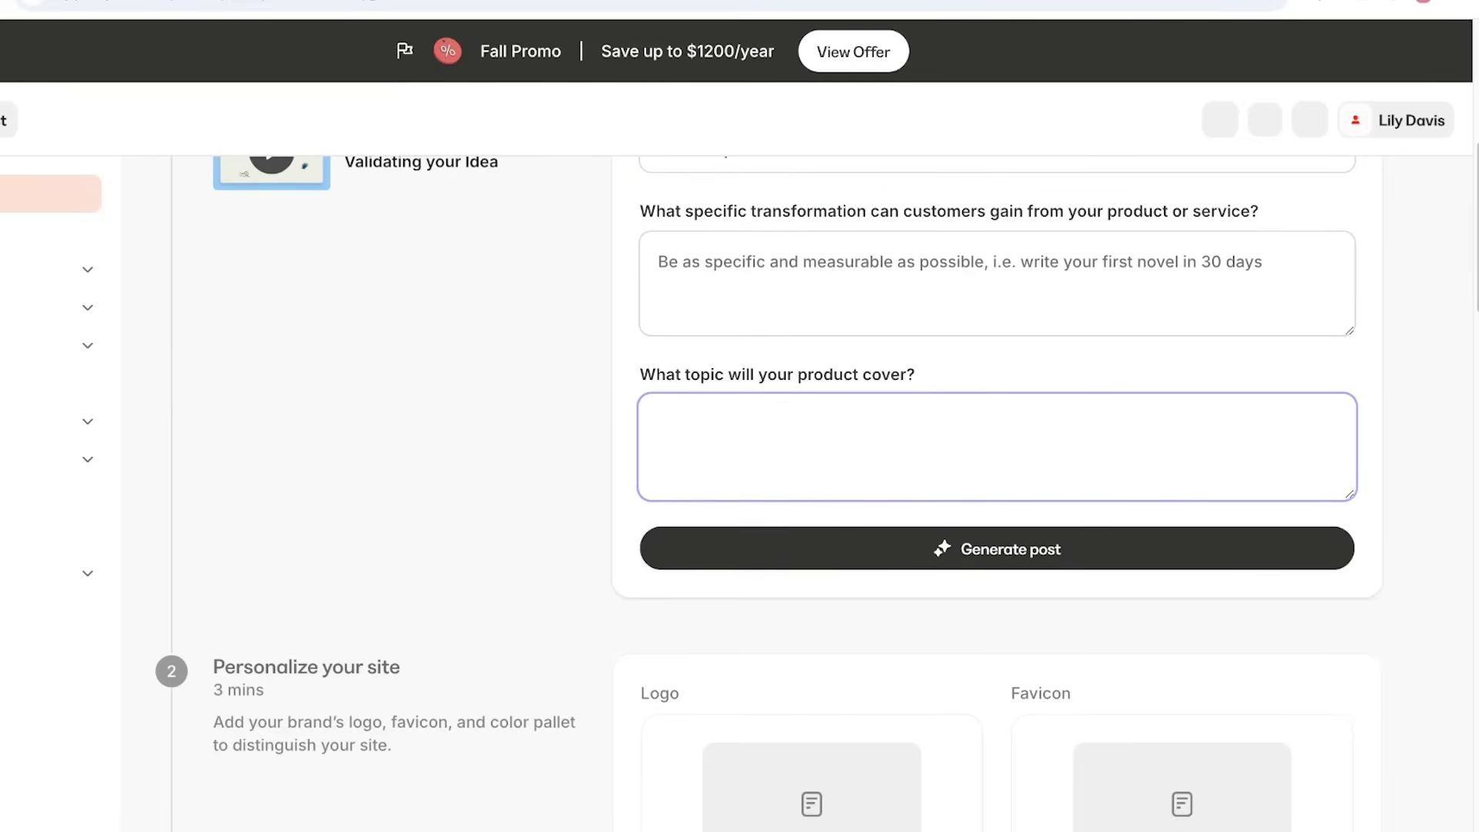
pyautogui.scroll(-3, 998, 462)
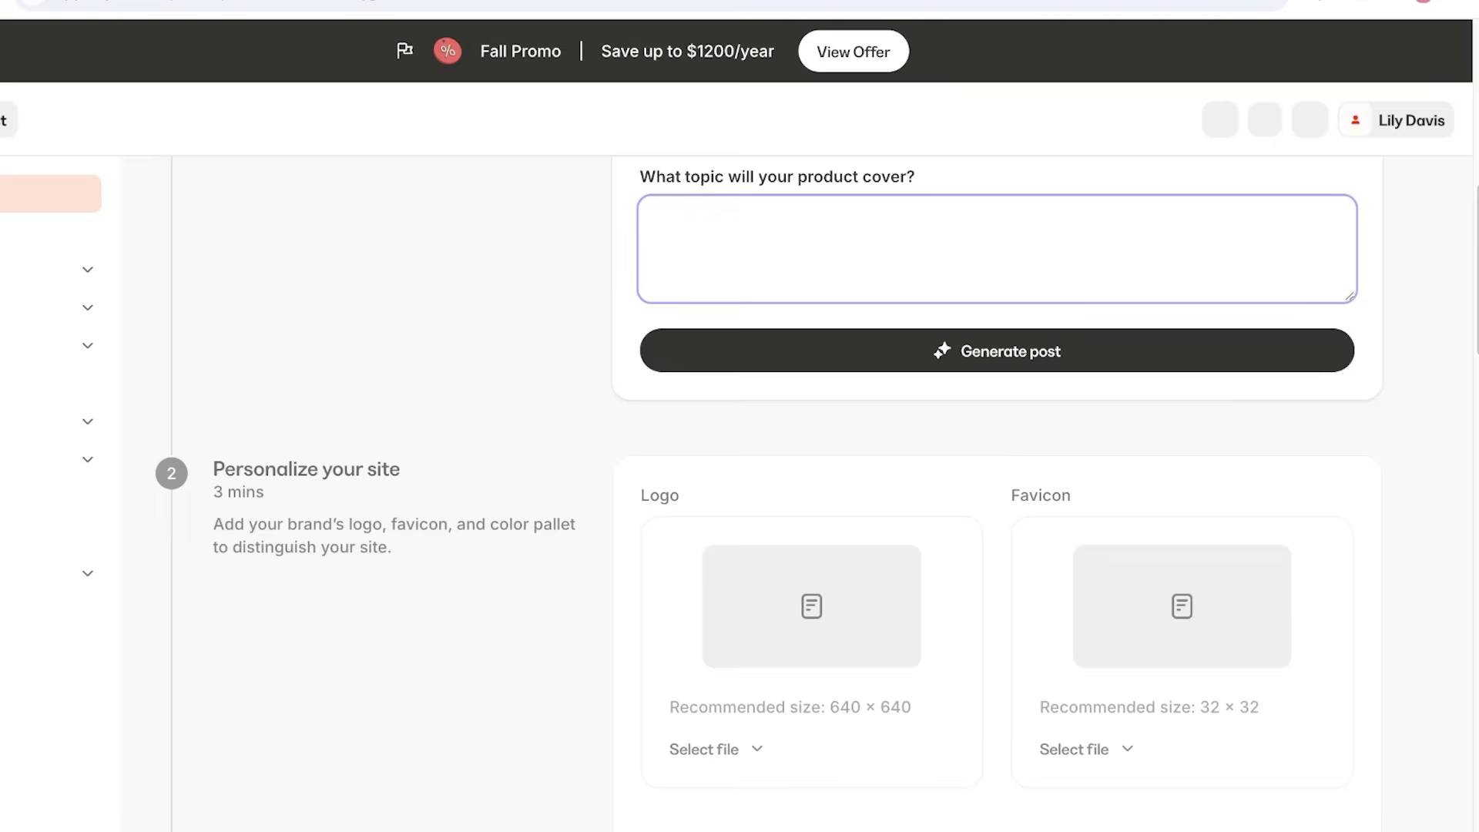
pyautogui.scroll(-10, 997, 493)
pyautogui.scroll(-8, 998, 493)
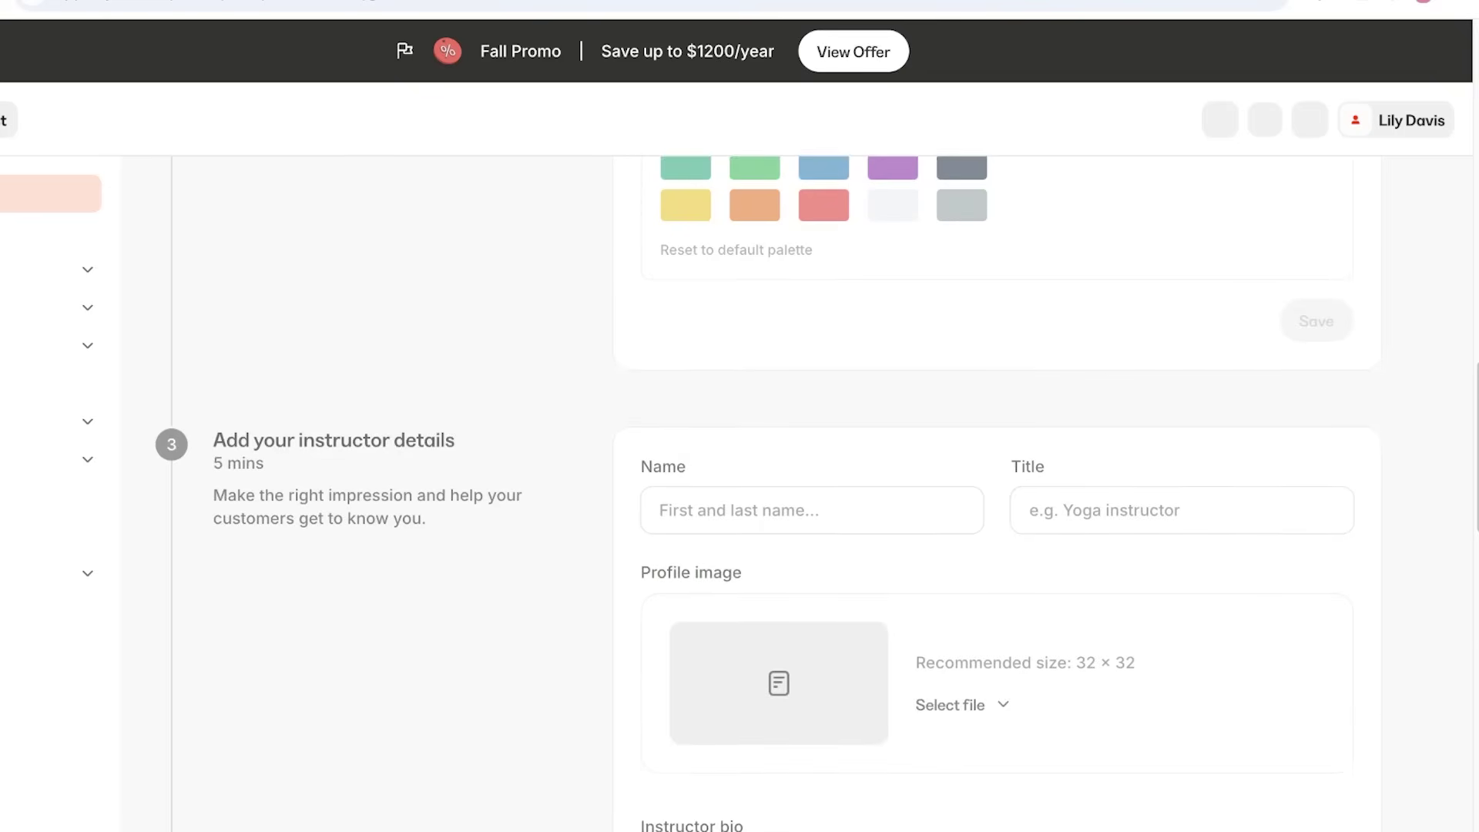
pyautogui.scroll(-5, 998, 493)
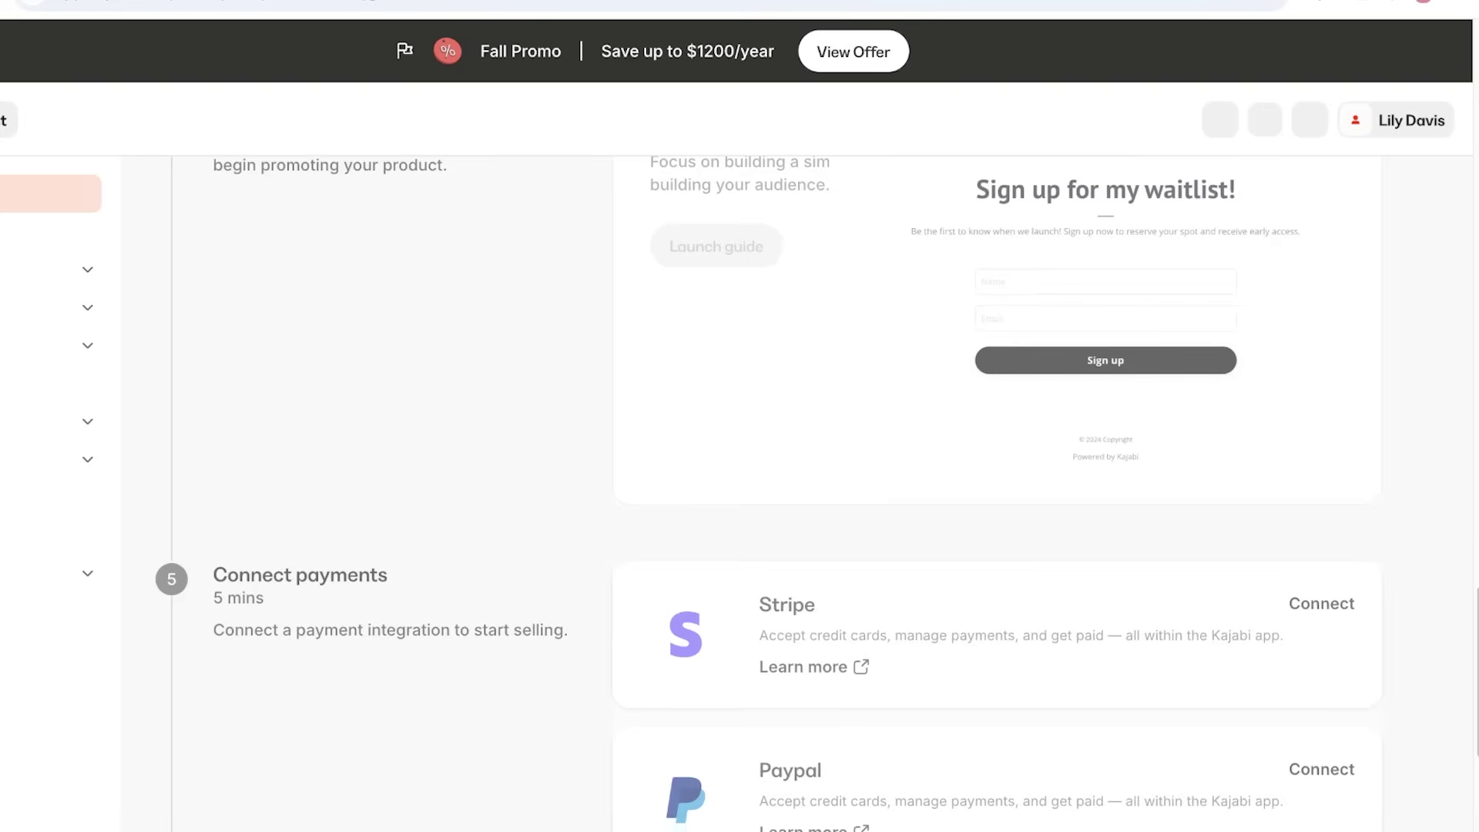
pyautogui.scroll(5, 997, 493)
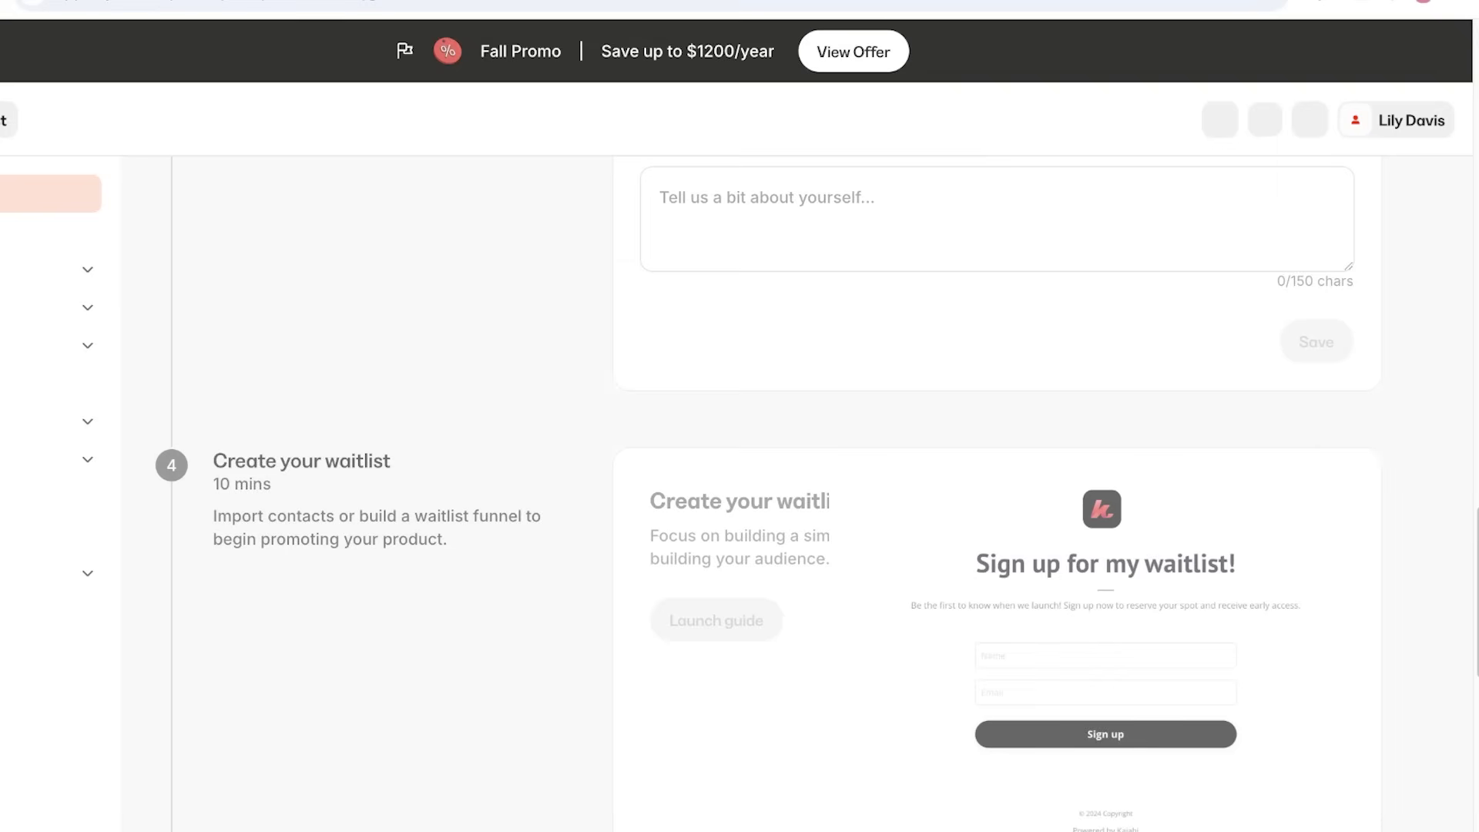
pyautogui.scroll(-11, 997, 493)
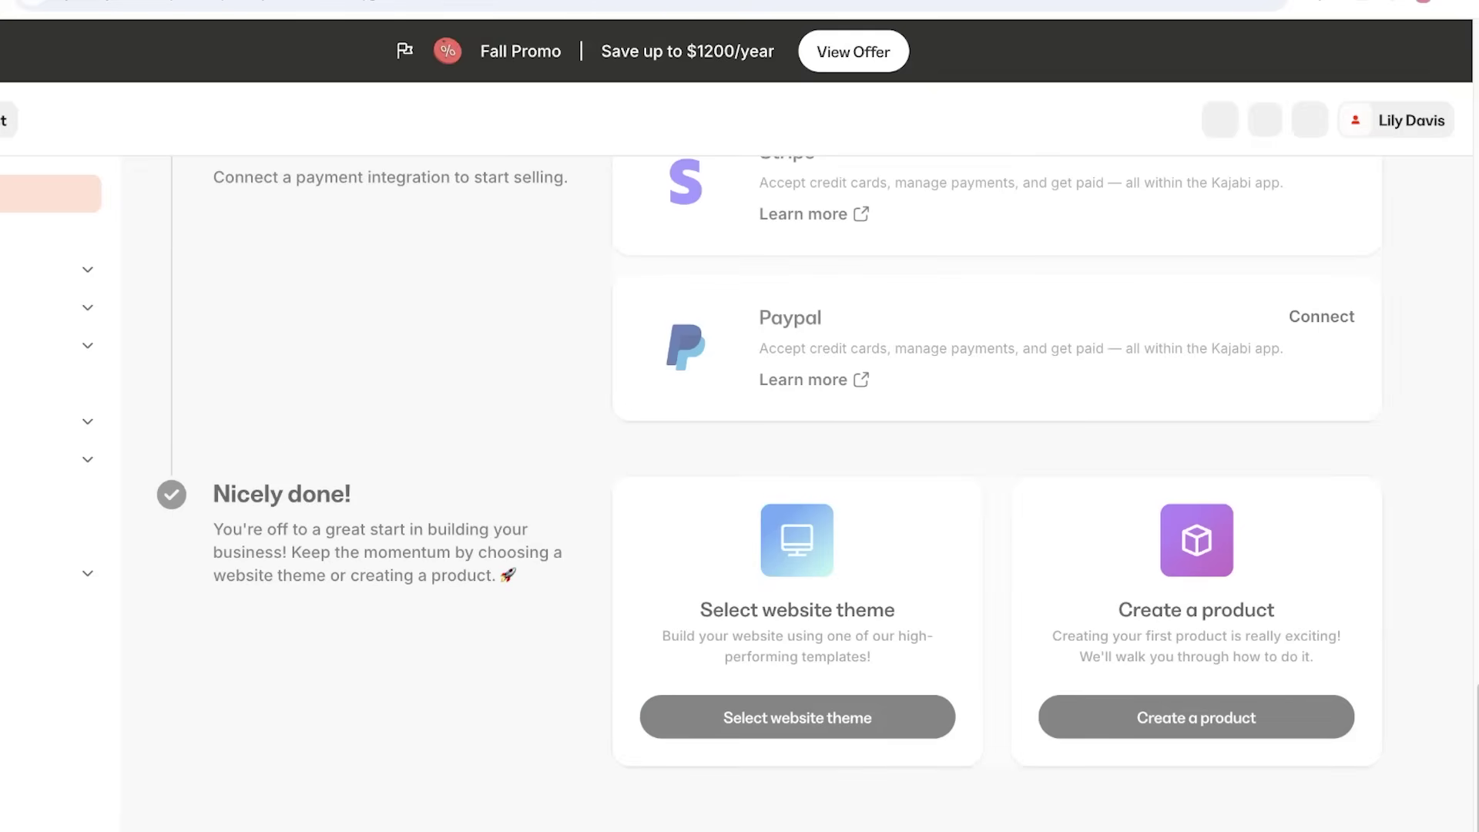
pyautogui.scroll(20, 997, 493)
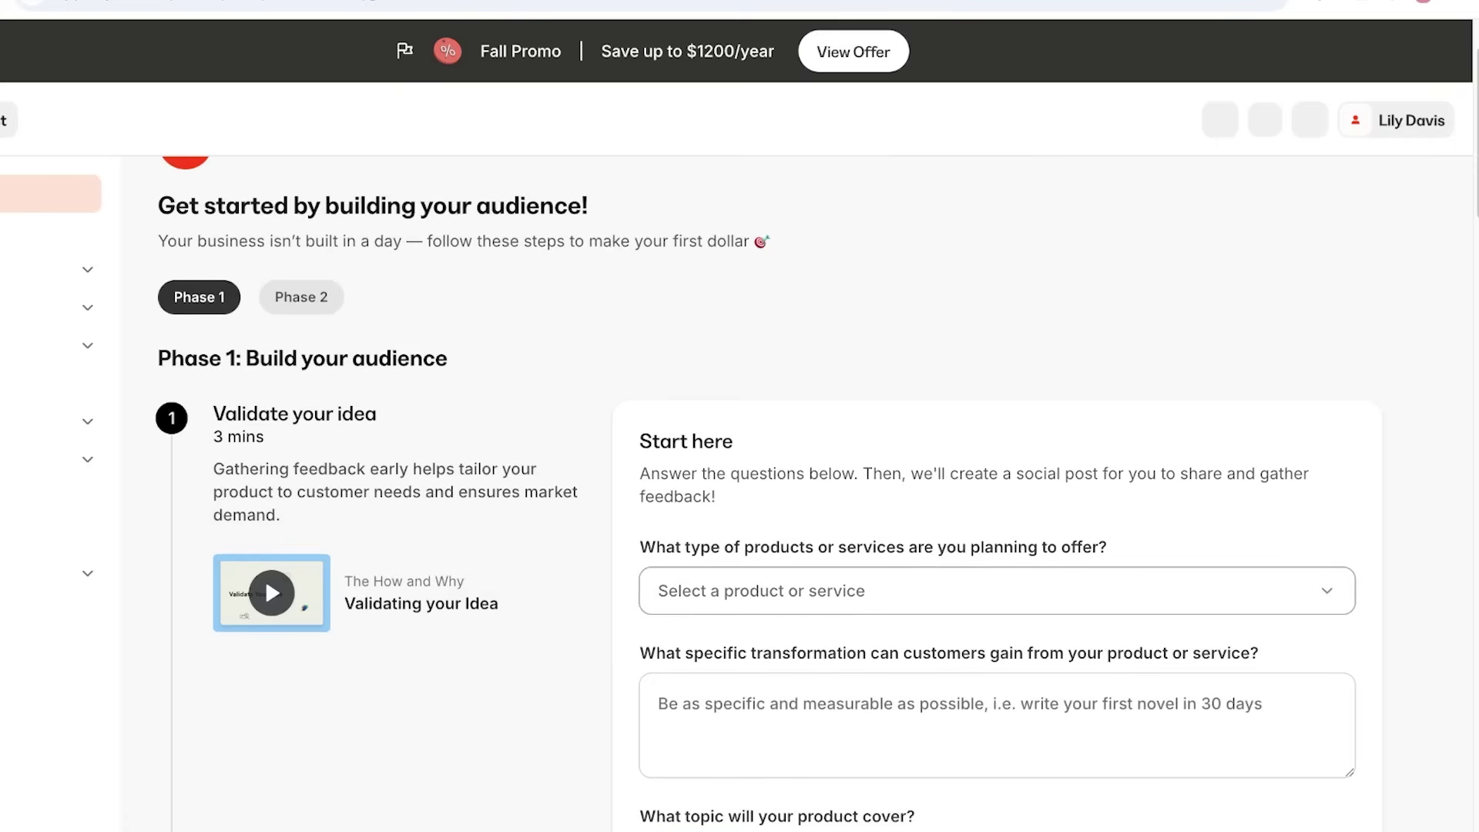
pyautogui.click(996, 590)
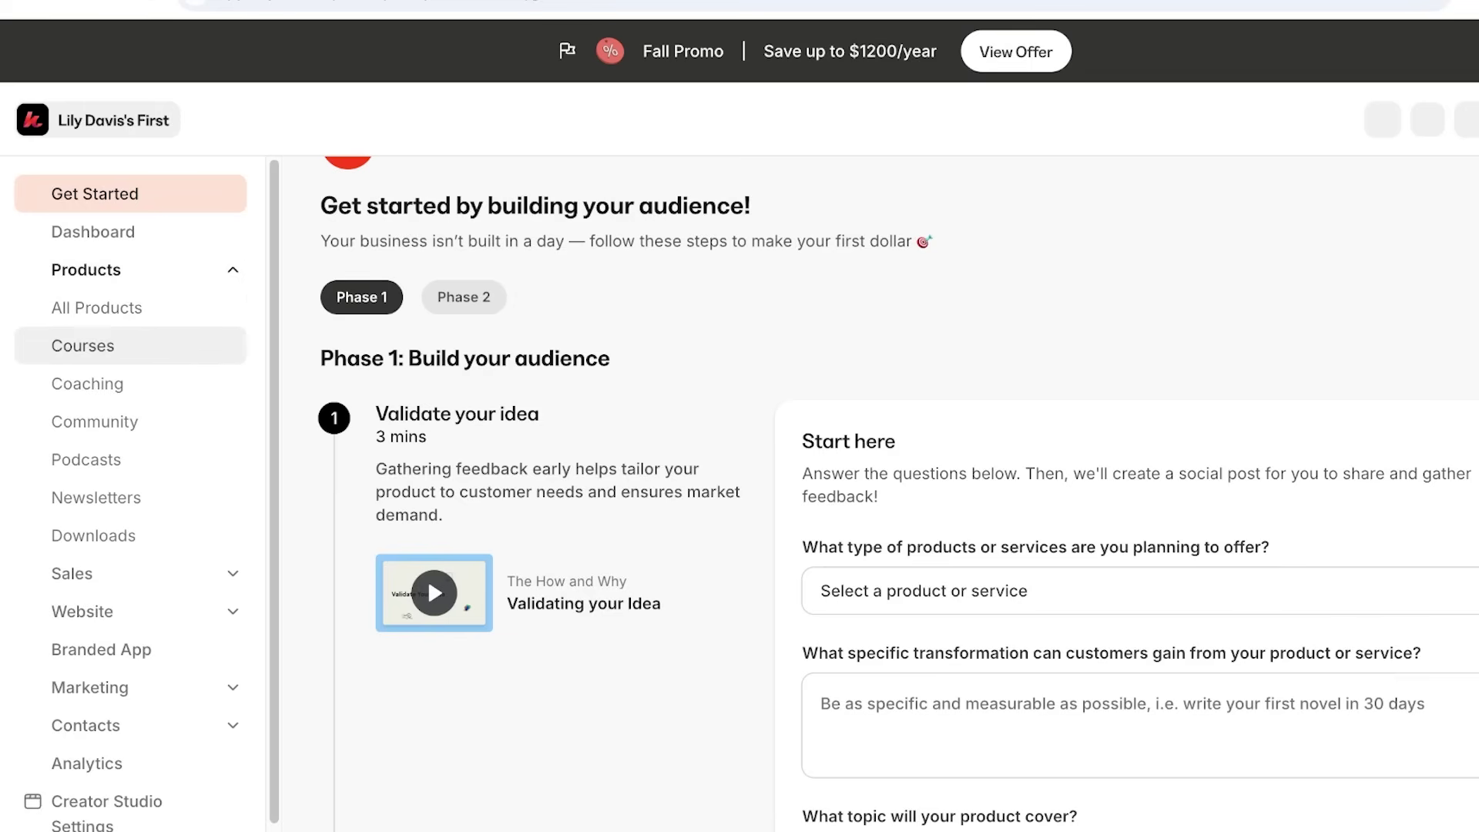
# Create a new course titled 'Content Writing 101'.
pyautogui.click(83, 345)
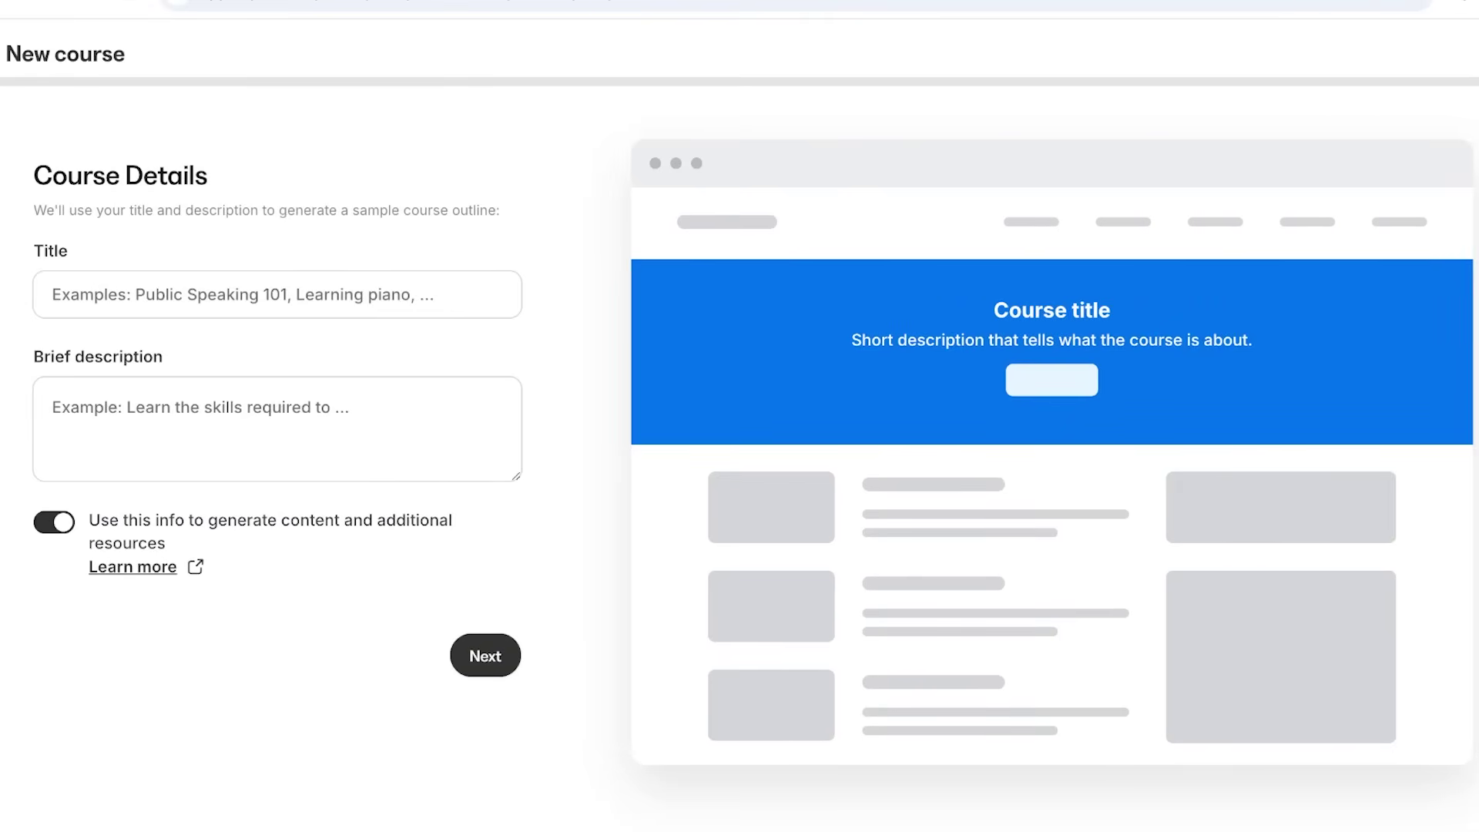
pyautogui.click(52, 294)
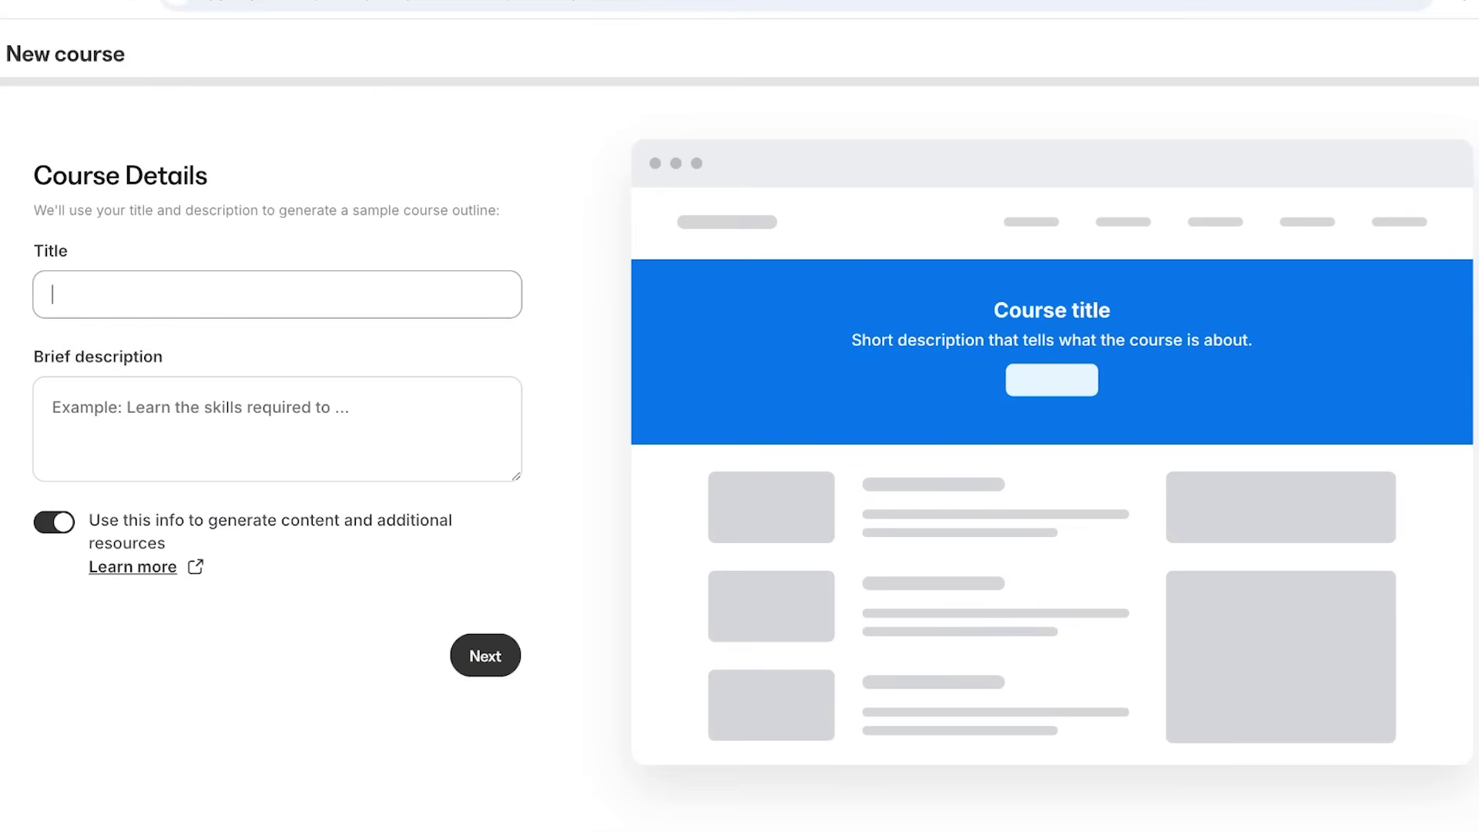
pyautogui.write('Psycho')
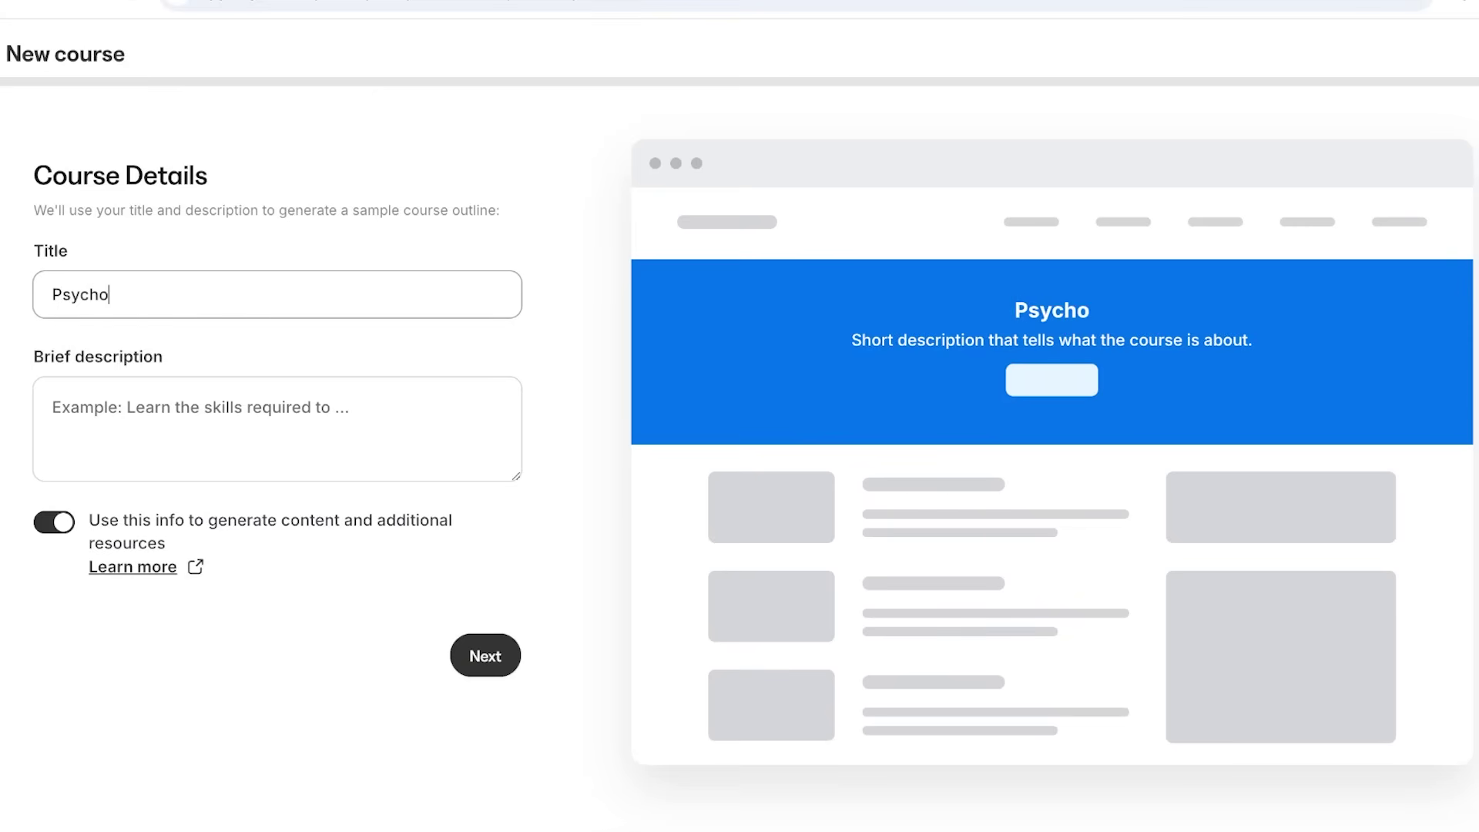
pyautogui.write('logy')
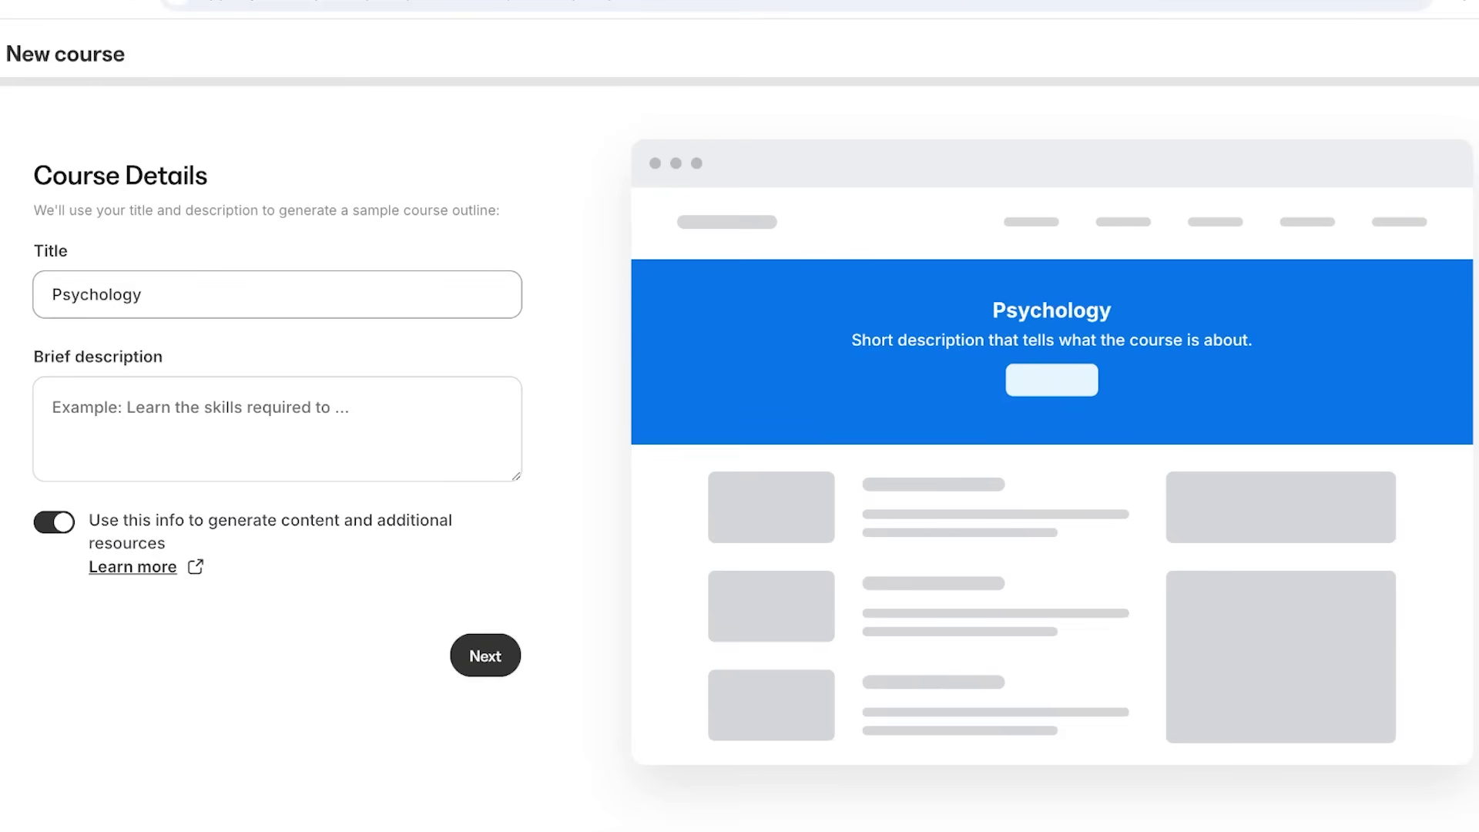
pyautogui.press('BackSpace')
pyautogui.press('BackSpace')
pyautogui.press('BackSpace')
pyautogui.press('BackSpace')
pyautogui.press('BackSpace')
pyautogui.press('BackSpace')
pyautogui.press('BackSpace')
pyautogui.press('BackSpace')
pyautogui.press('BackSpace')
pyautogui.press('BackSpace')
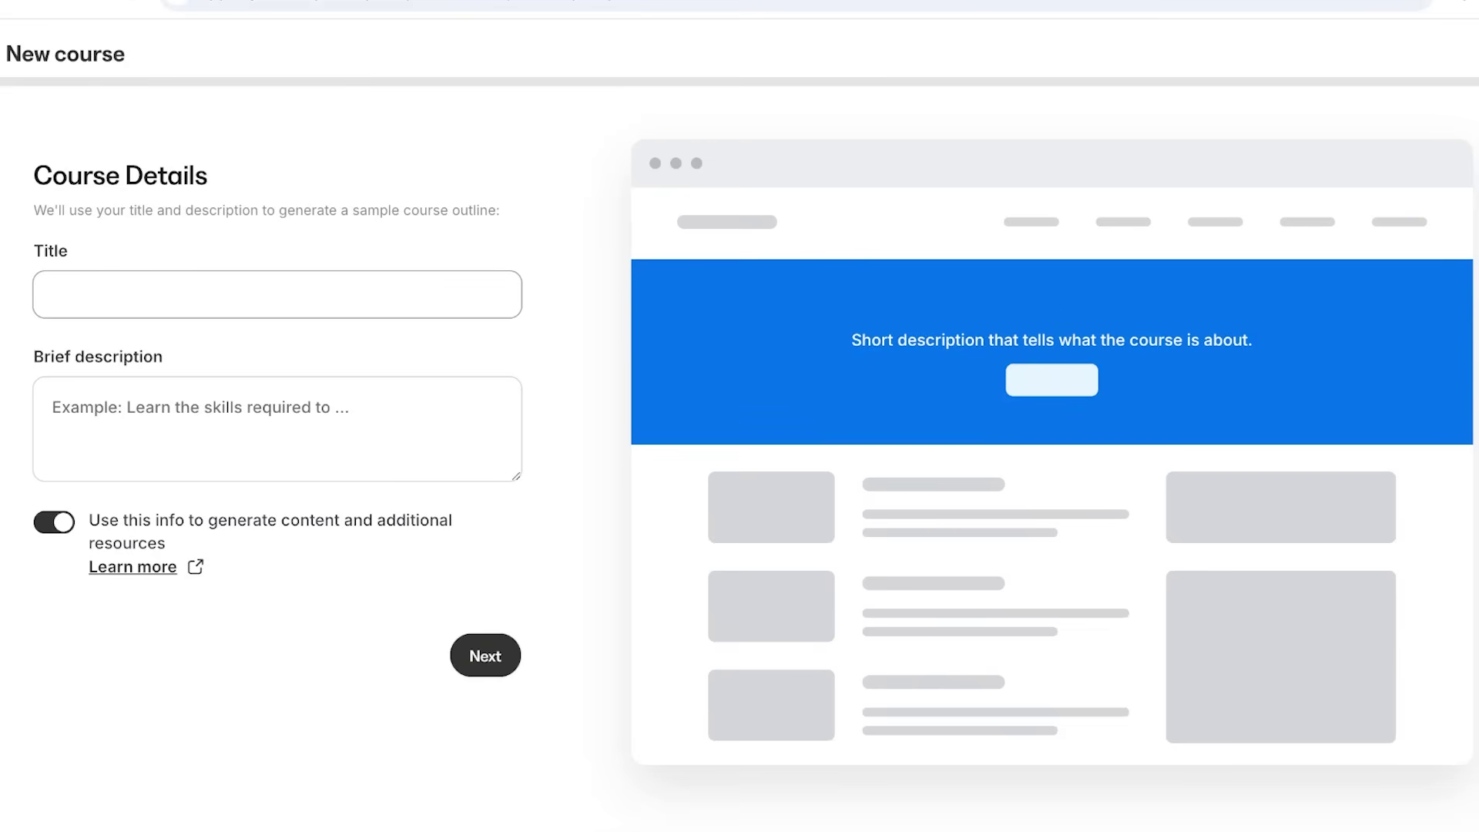
pyautogui.write('Organizati')
pyautogui.press('BackSpace')
pyautogui.press('BackSpace')
pyautogui.press('BackSpace')
pyautogui.press('BackSpace')
pyautogui.press('BackSpace')
pyautogui.press('BackSpace')
pyautogui.press('BackSpace')
pyautogui.press('BackSpace')
pyautogui.press('BackSpace')
pyautogui.press('BackSpace')
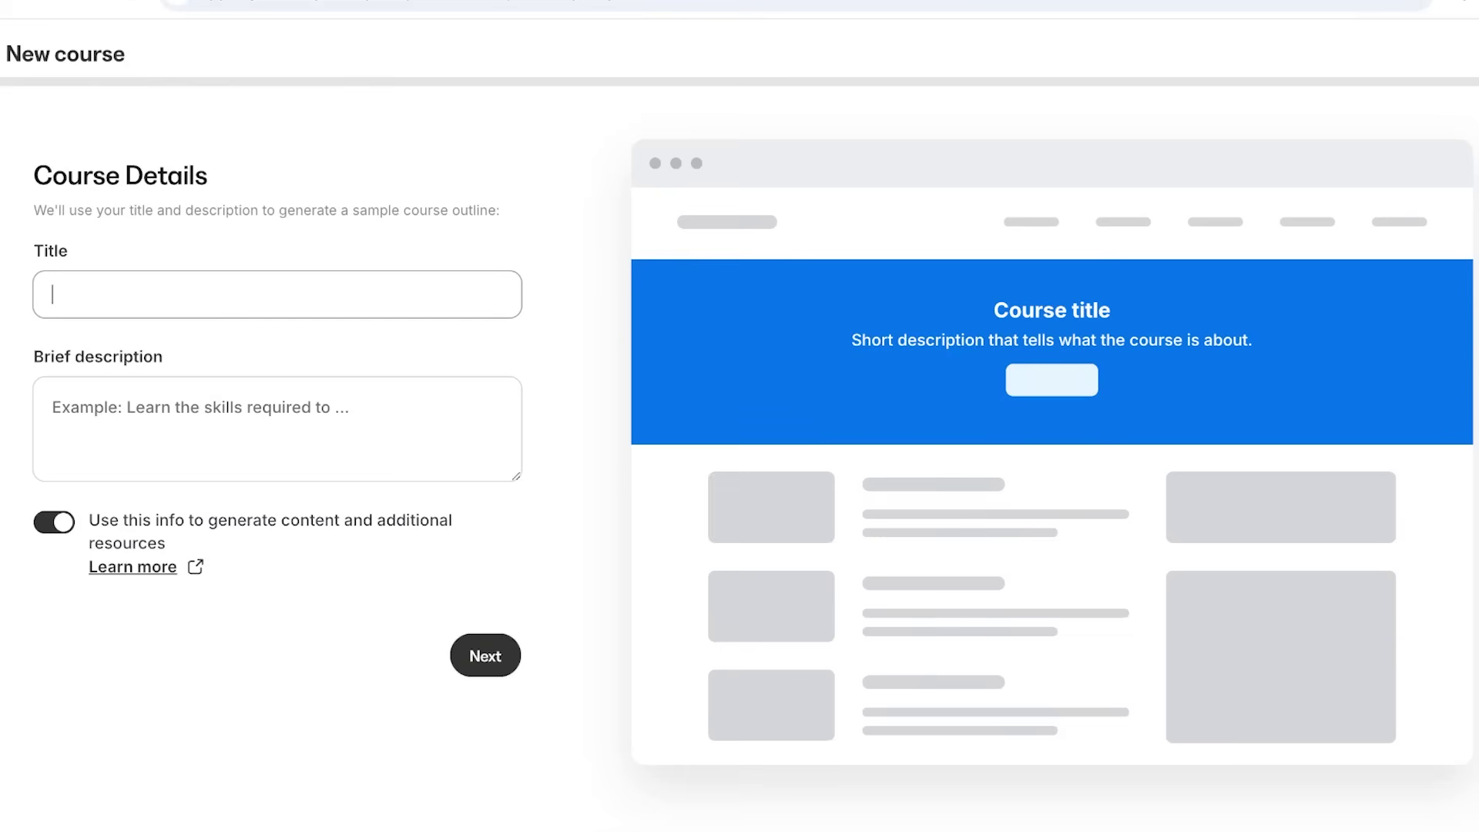
pyautogui.write('Content Writing 101')
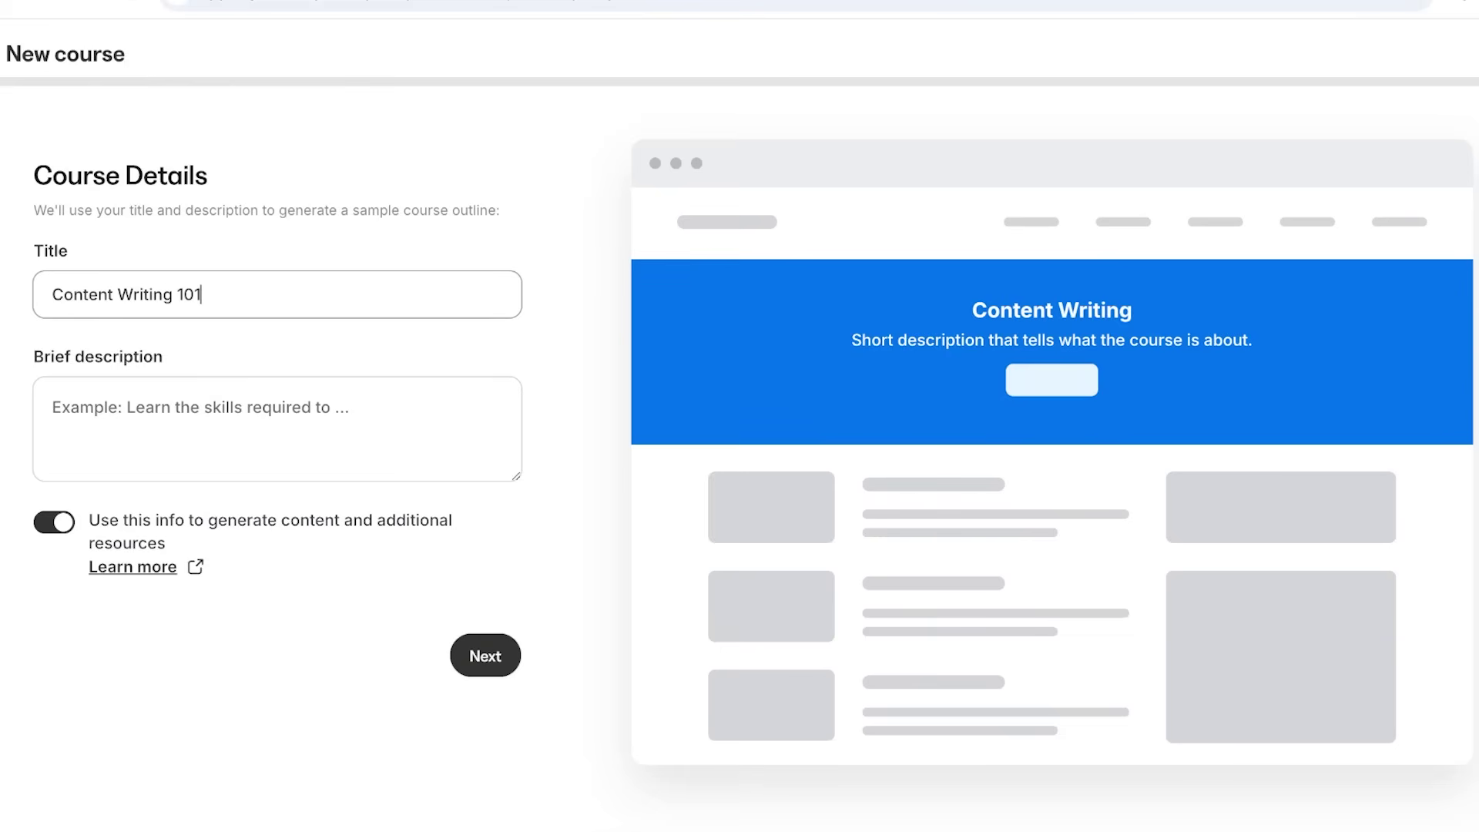
# Give the course the description 'All the basic skills you need to write better!'.
pyautogui.click(53, 408)
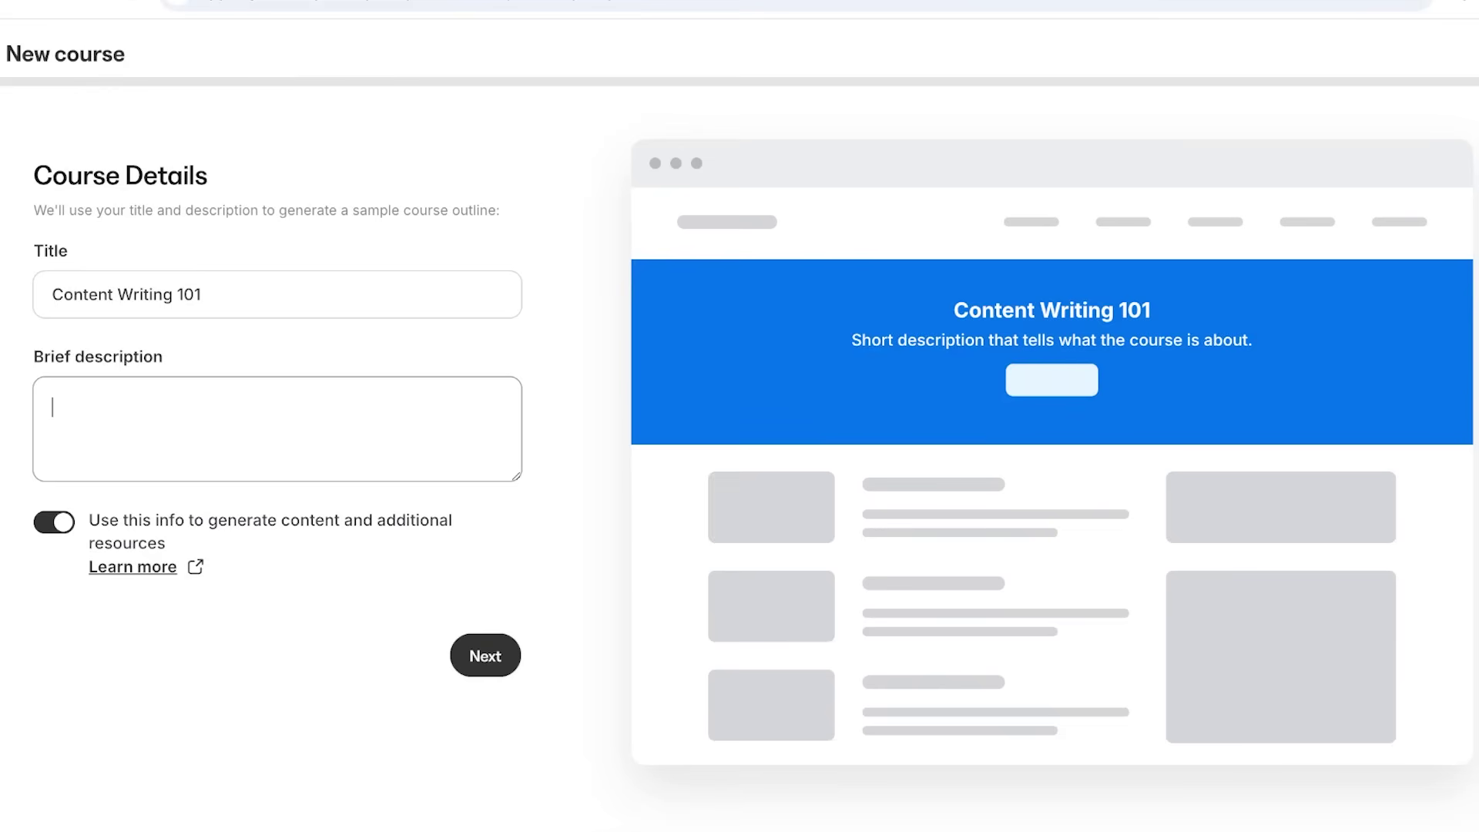
pyautogui.write('All the basi')
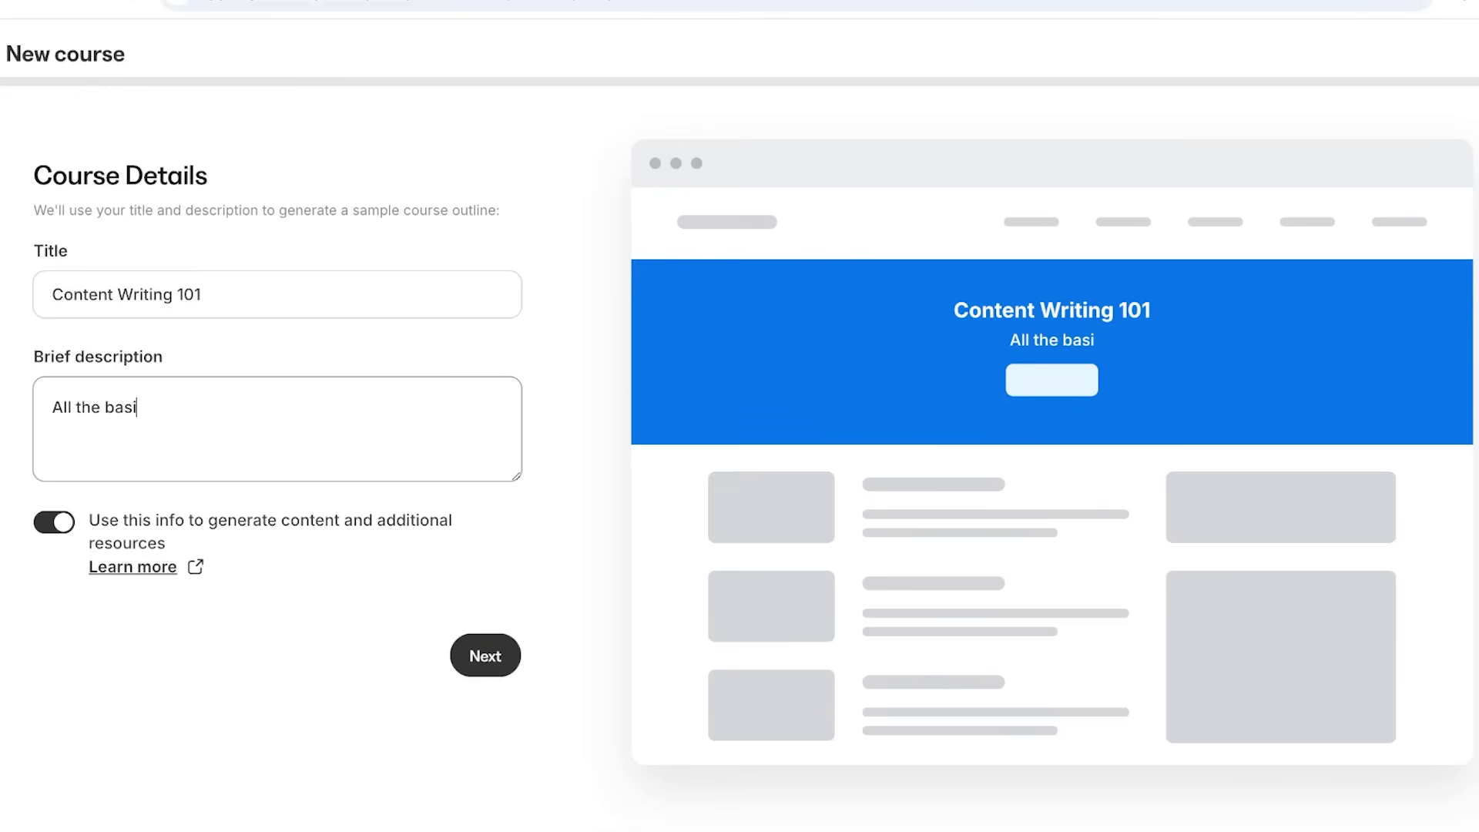
pyautogui.write('c skills you need to c')
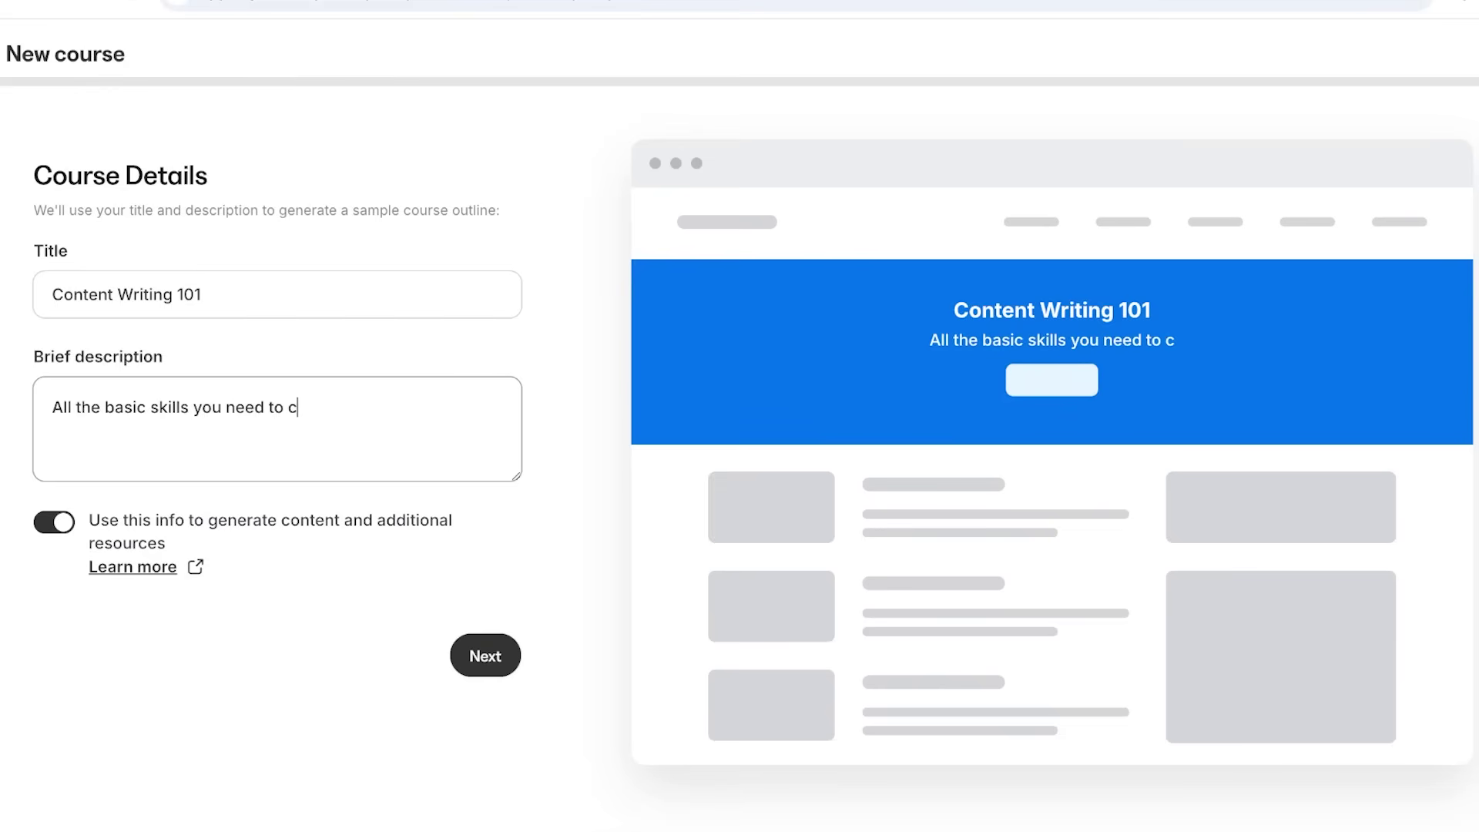
pyautogui.press('BackSpace')
pyautogui.write('write better!')
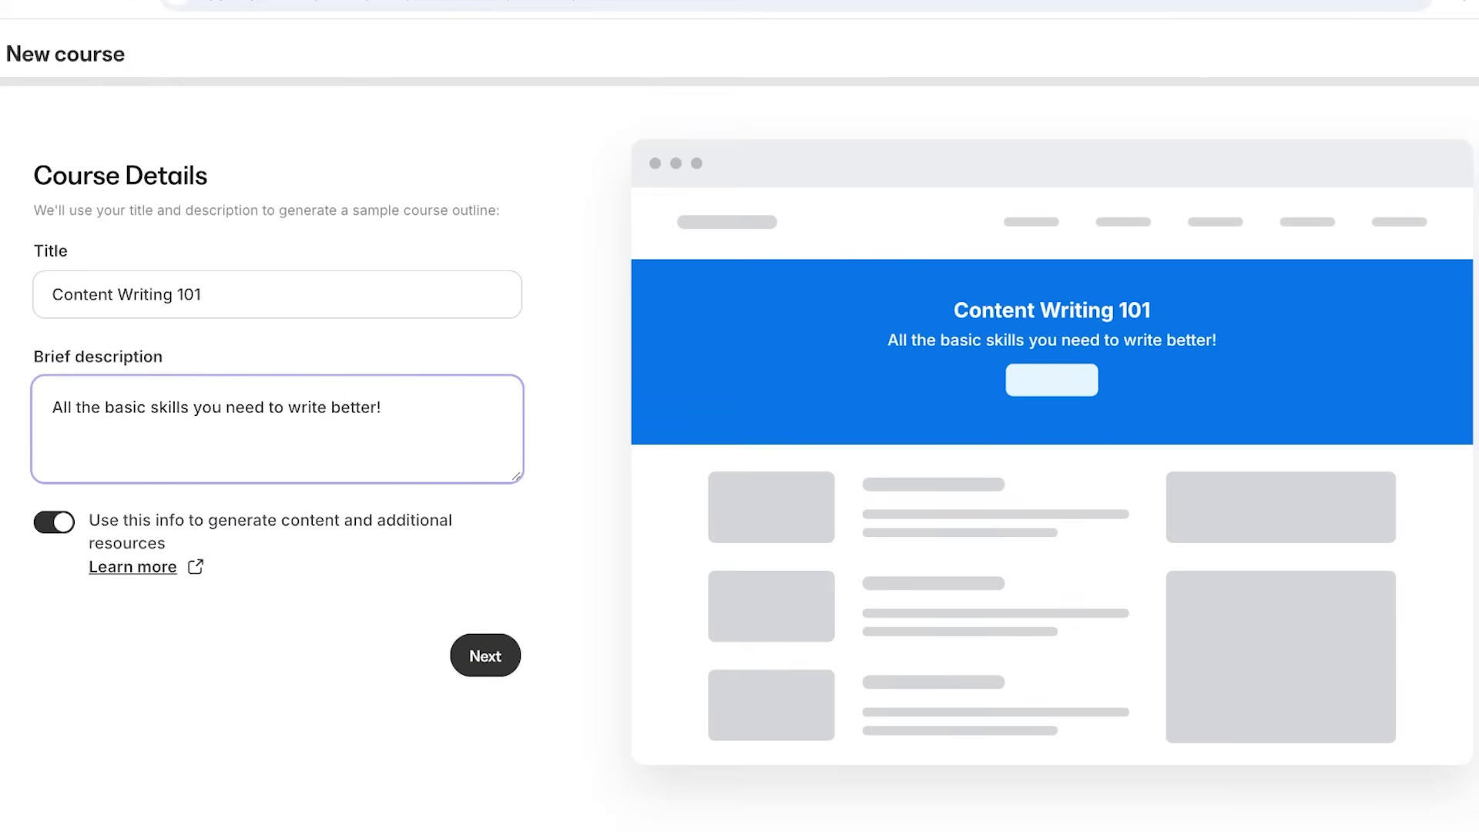
# Set the course's primary color to purple and its accent color to teal.
pyautogui.click(485, 656)
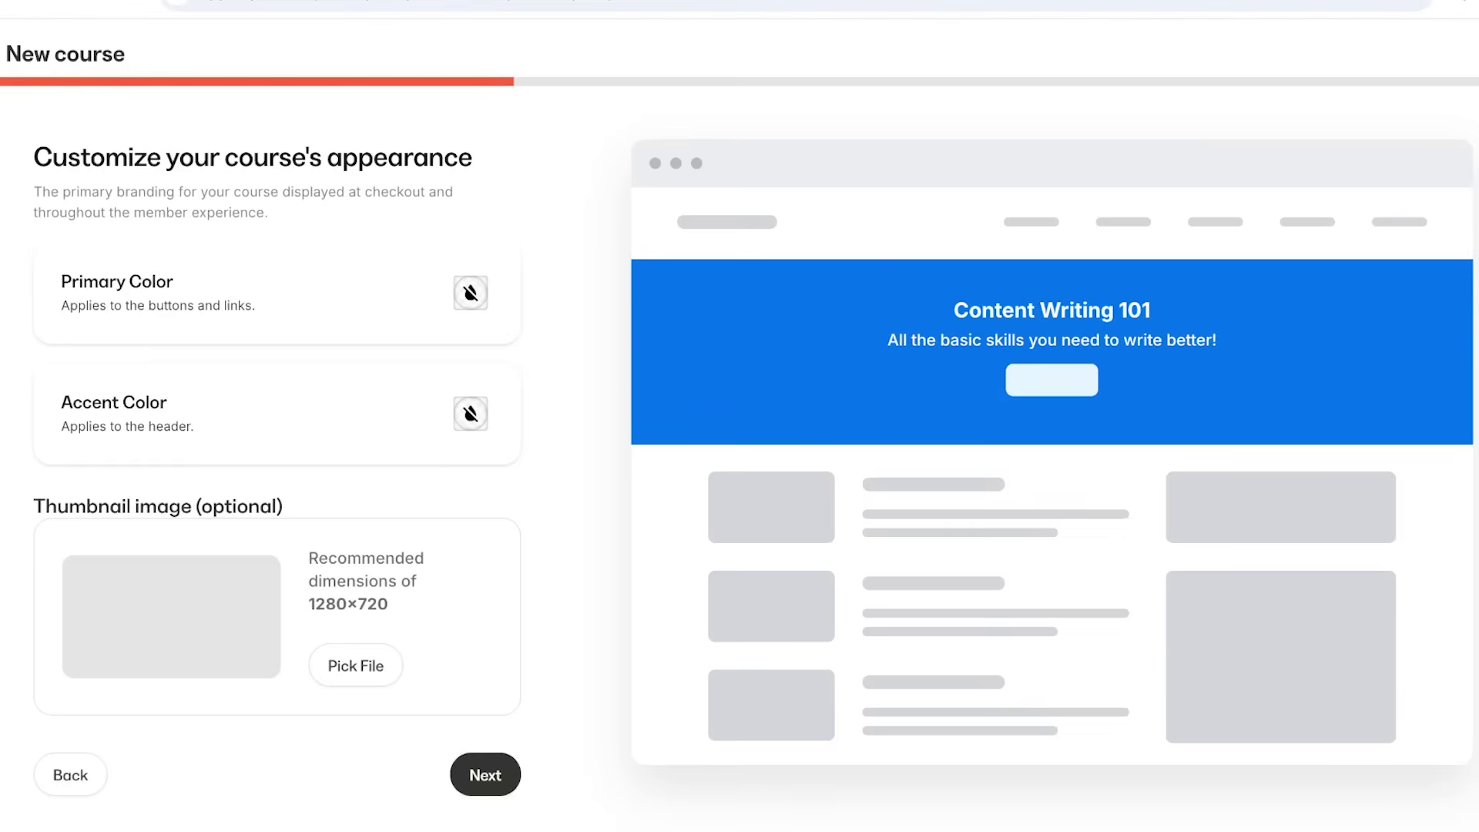
pyautogui.click(470, 293)
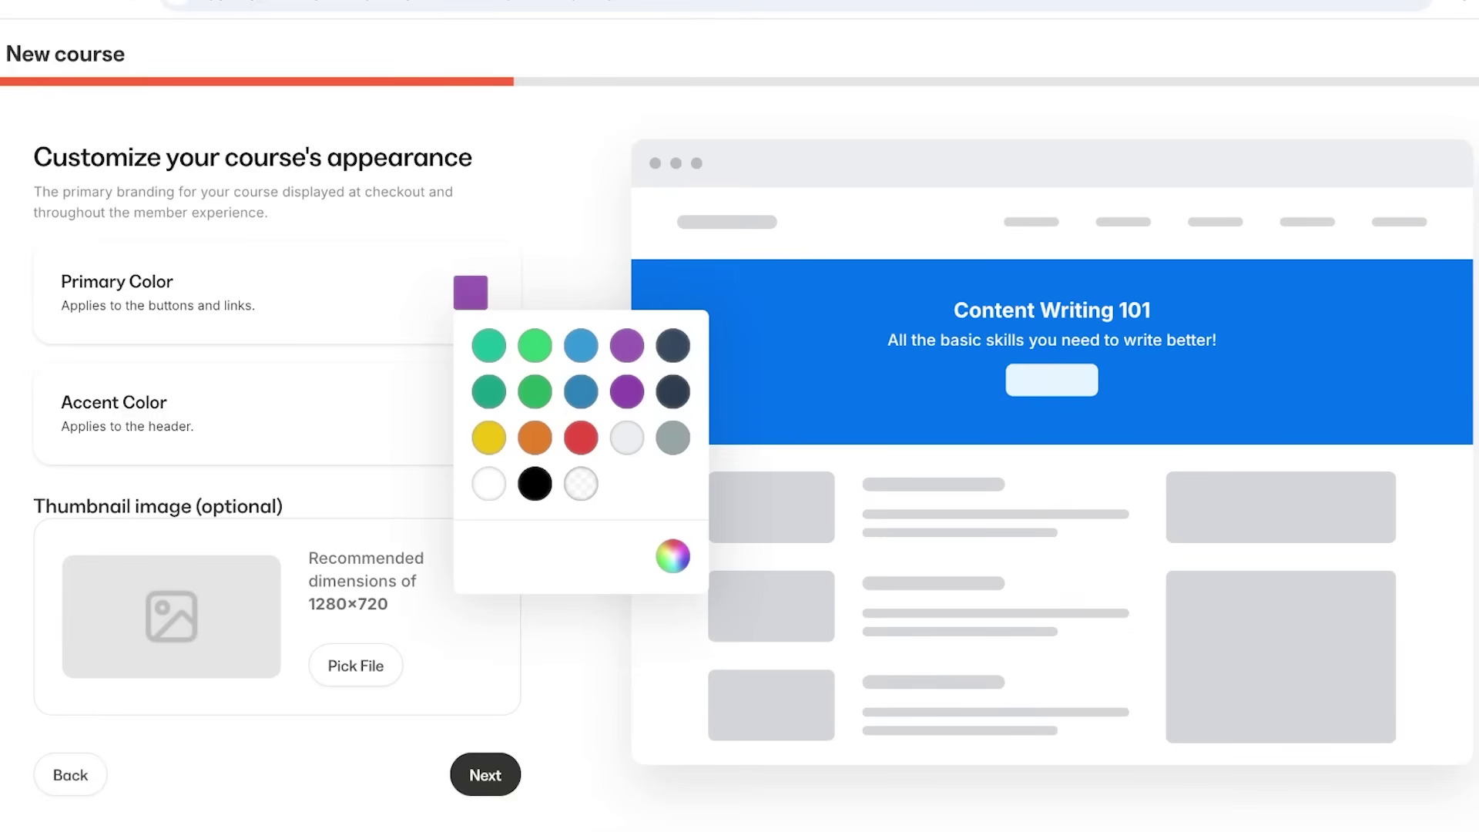
pyautogui.click(627, 345)
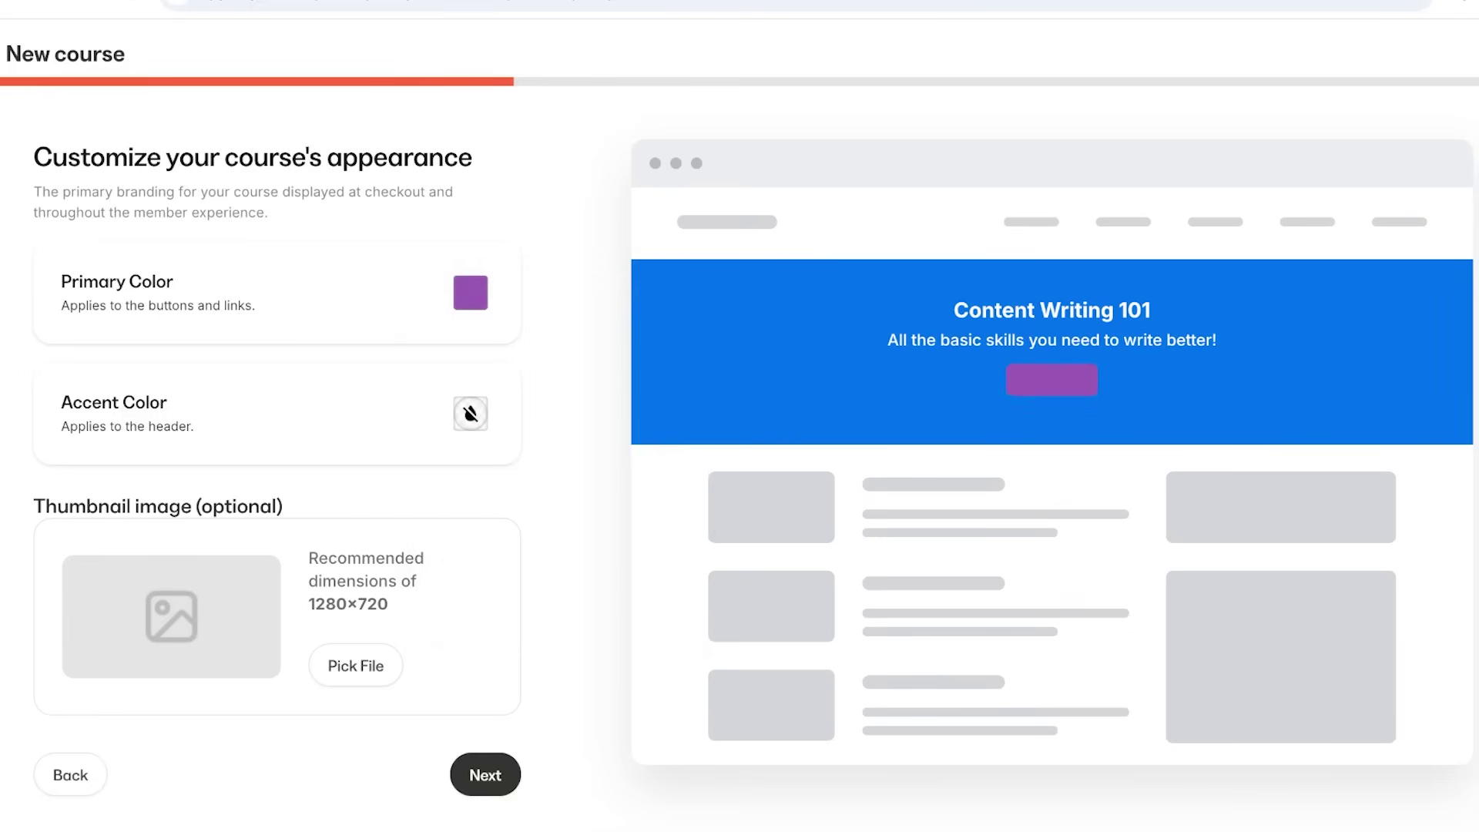
pyautogui.click(470, 413)
pyautogui.click(489, 466)
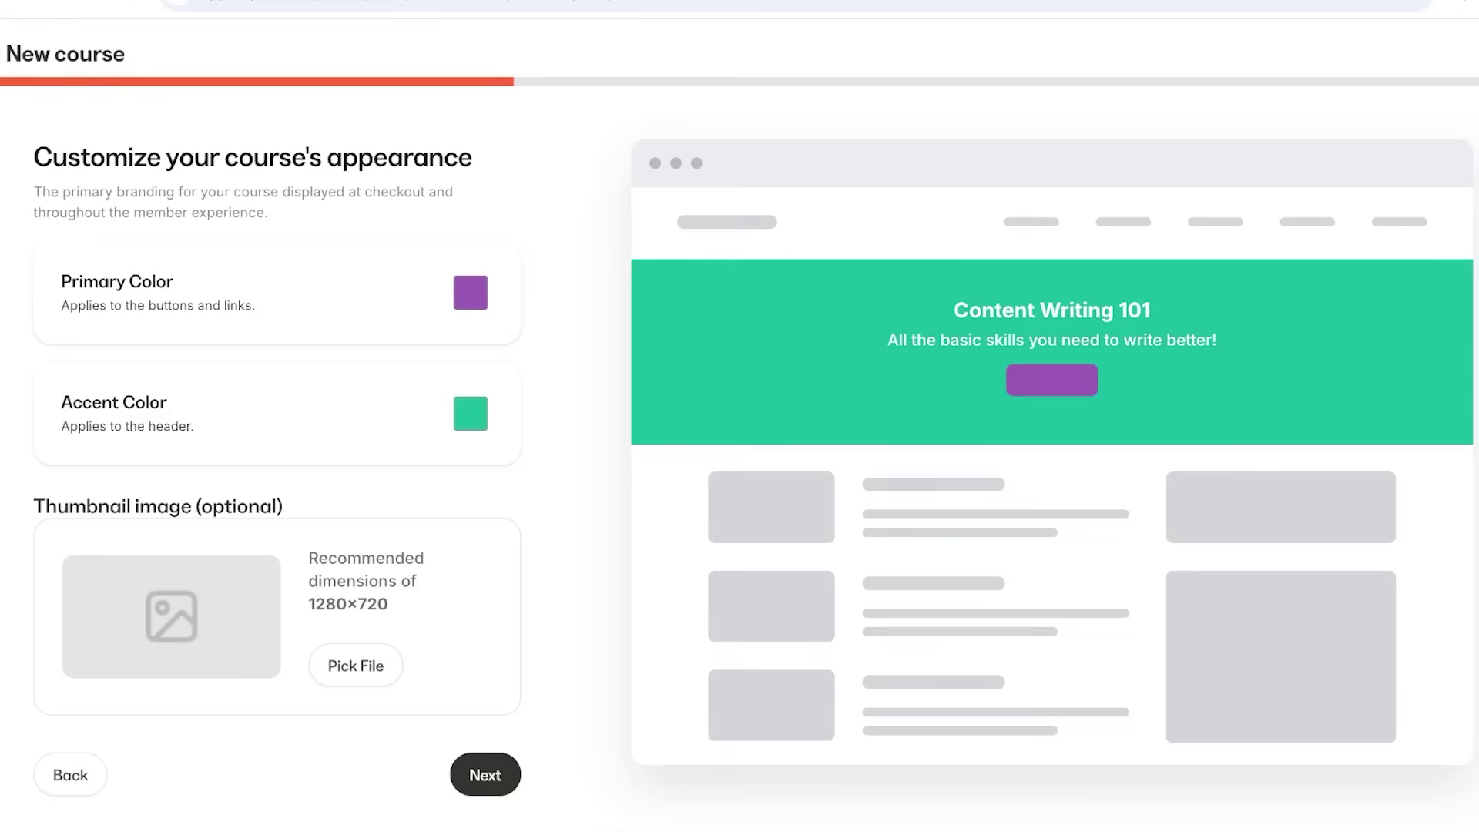
# Accept the appearance and continue through the wizard until the course is created.
pyautogui.click(486, 775)
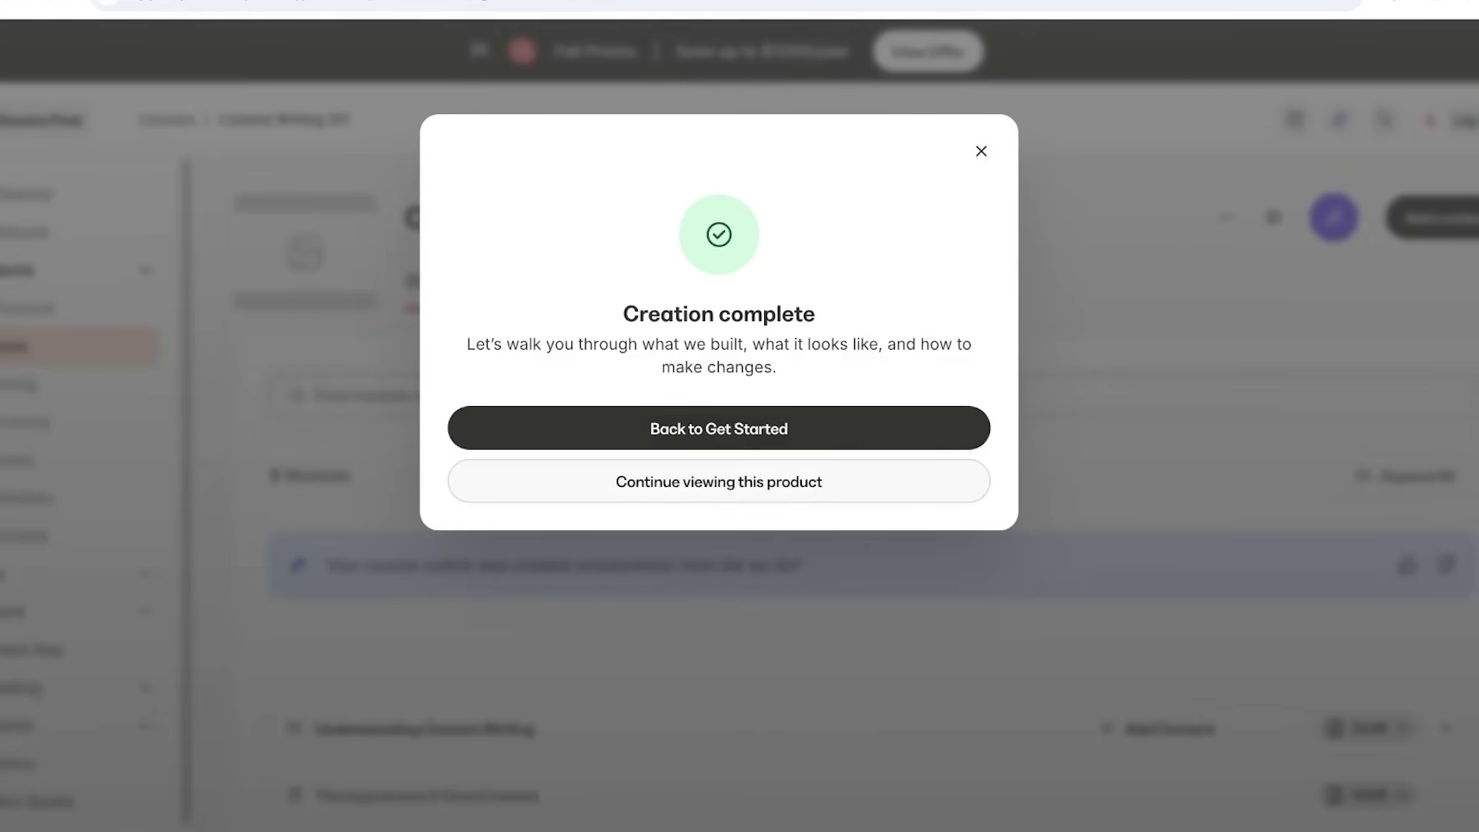
# Dismiss the Creation complete message and scroll through the generated course outline.
pyautogui.click(980, 151)
pyautogui.scroll(-8, 771, 385)
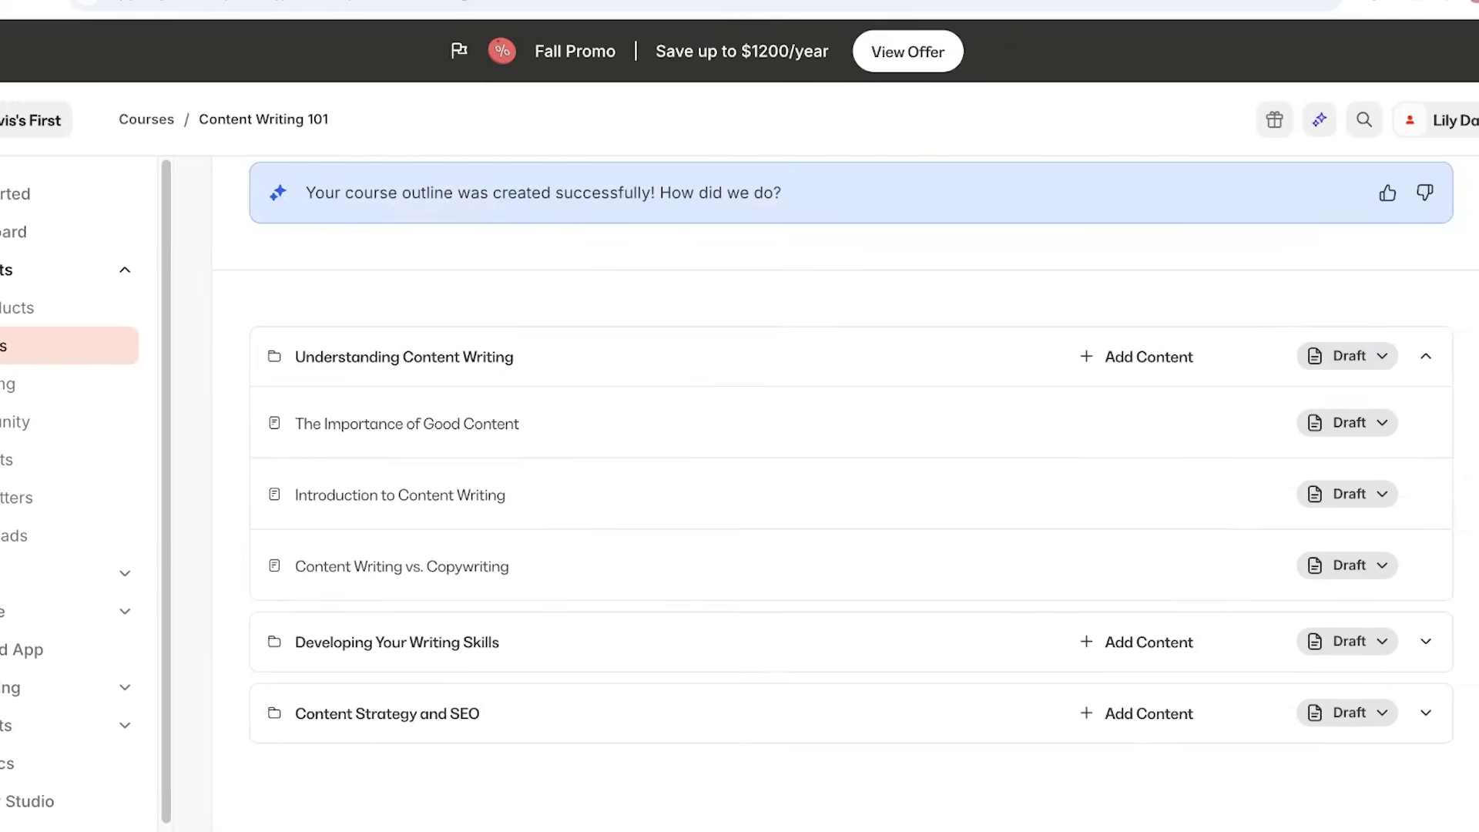
pyautogui.scroll(8, 770, 462)
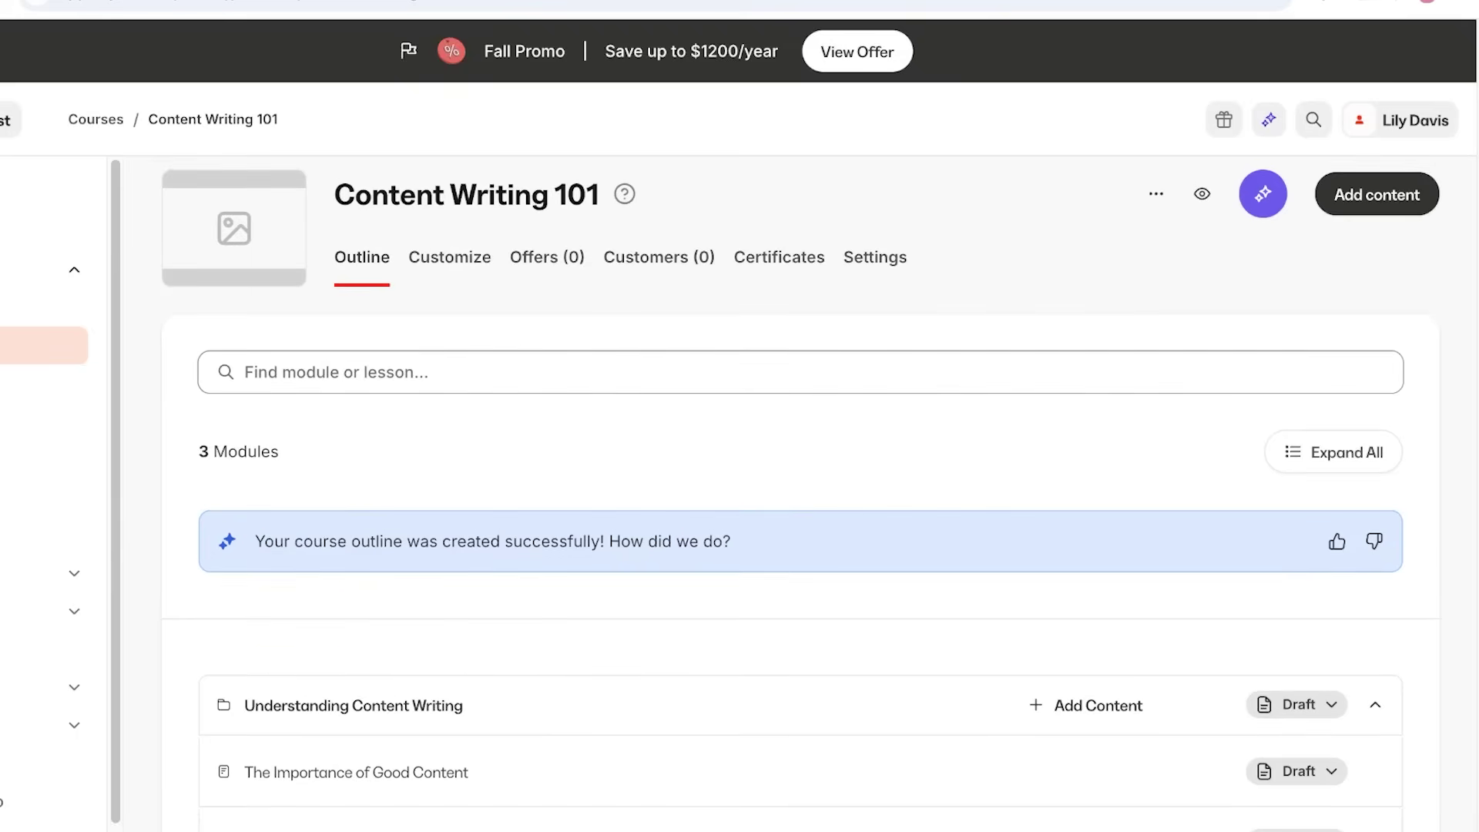
pyautogui.scroll(-6, 801, 508)
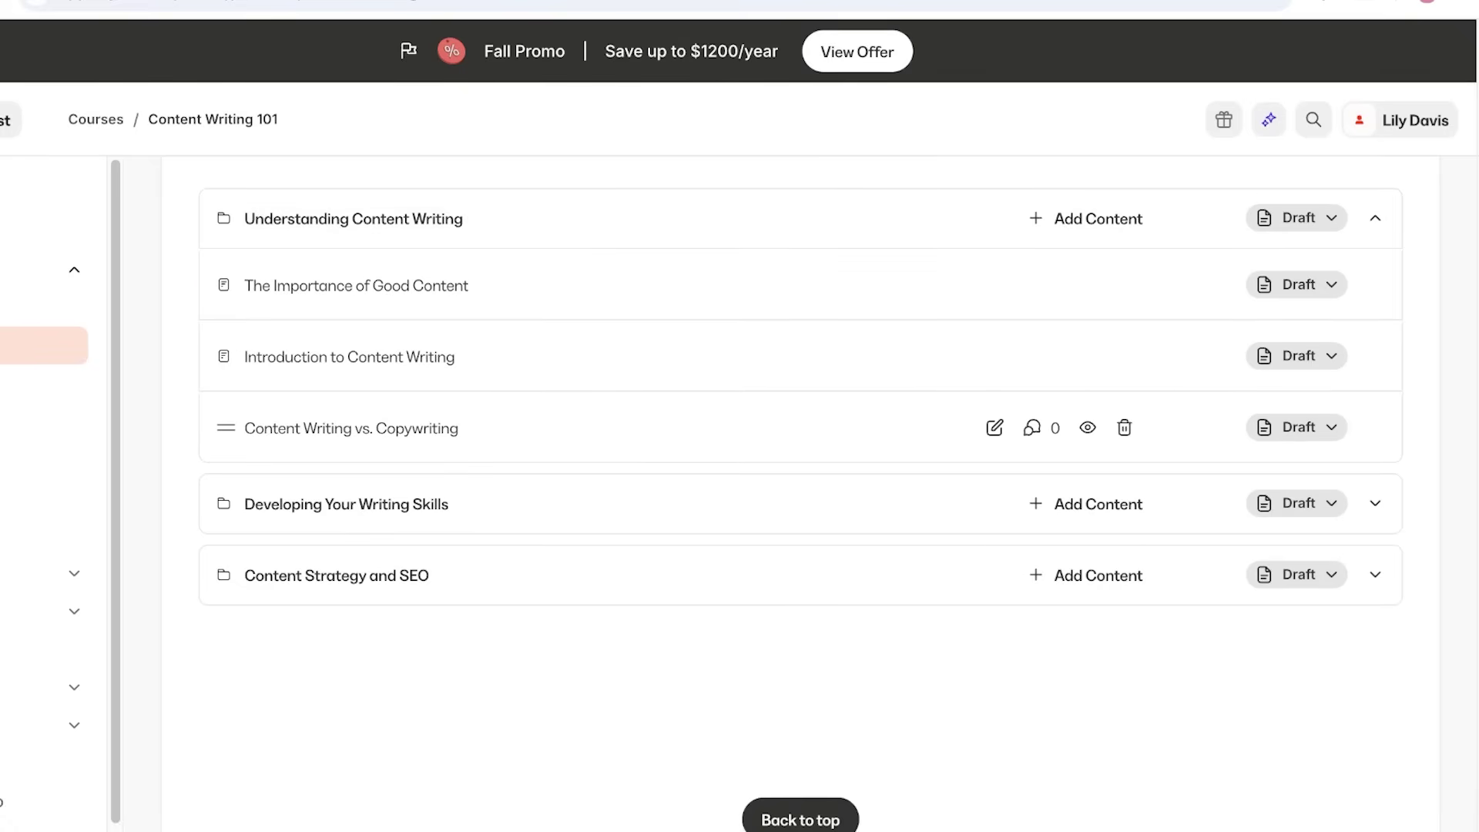
pyautogui.scroll(3, 346, 428)
pyautogui.scroll(-6, 770, 462)
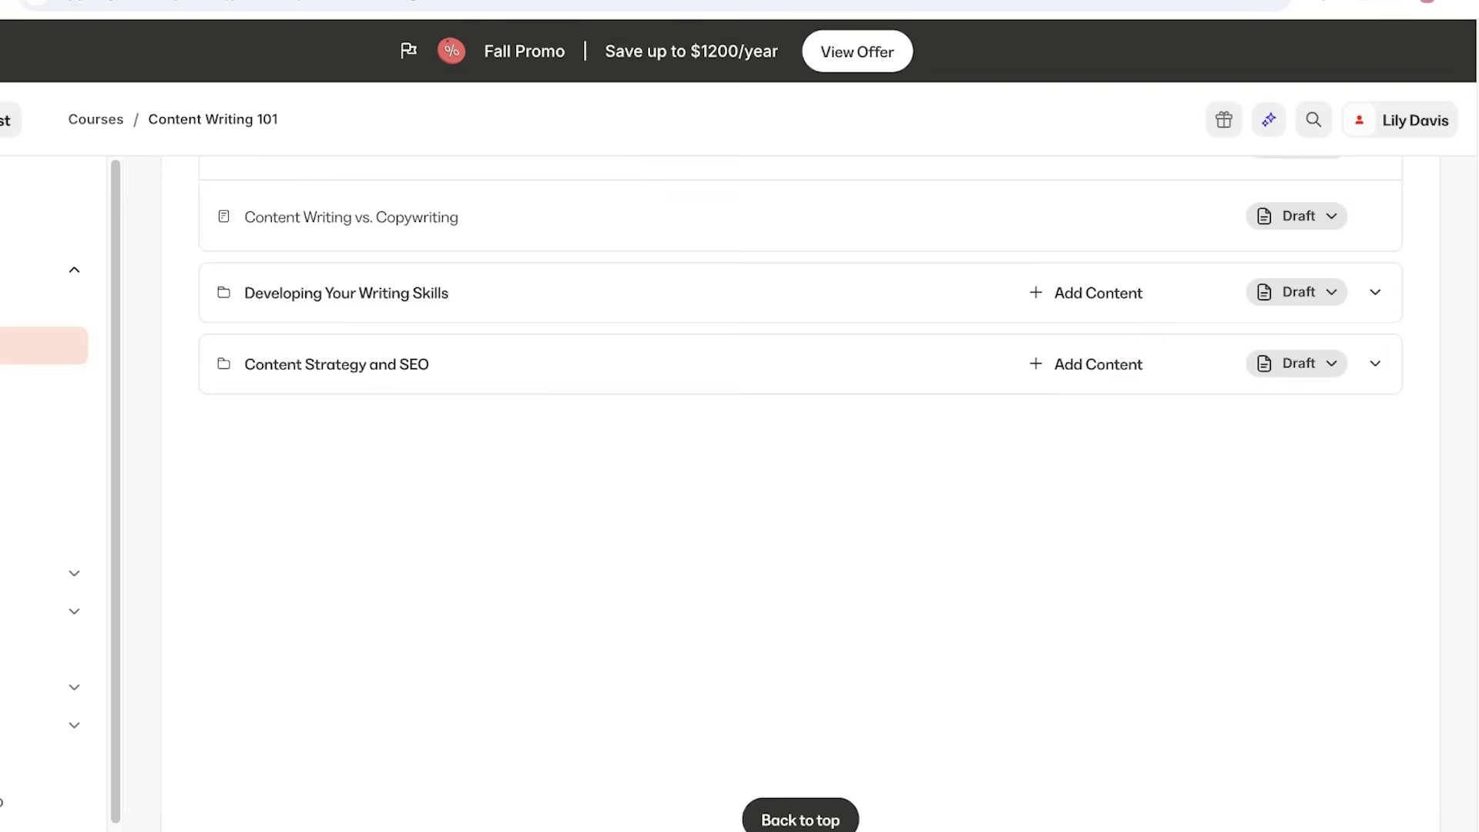
pyautogui.scroll(9, 770, 462)
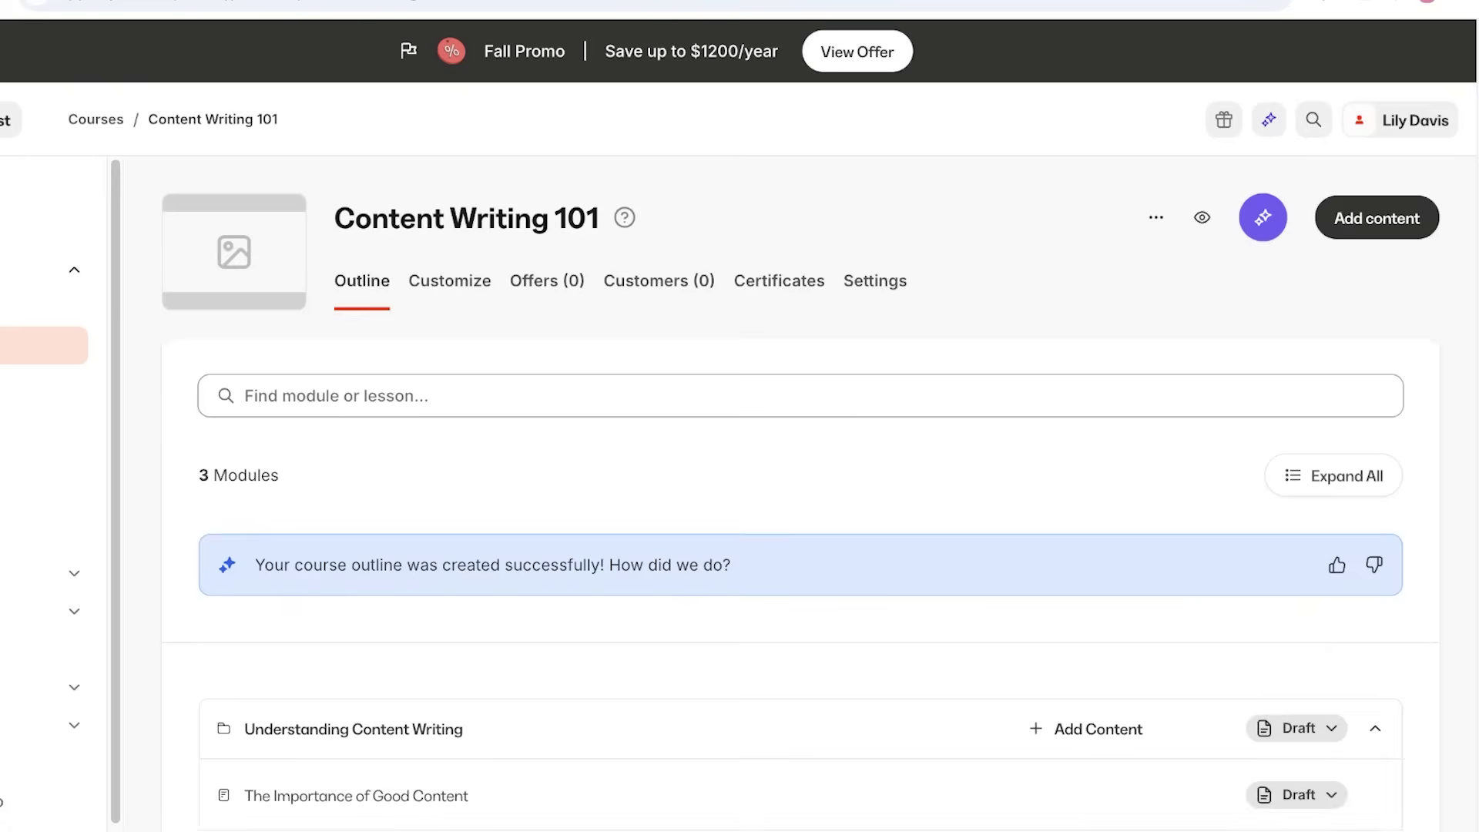
pyautogui.scroll(-4, 770, 462)
pyautogui.scroll(4, 770, 463)
pyautogui.scroll(-8, 771, 424)
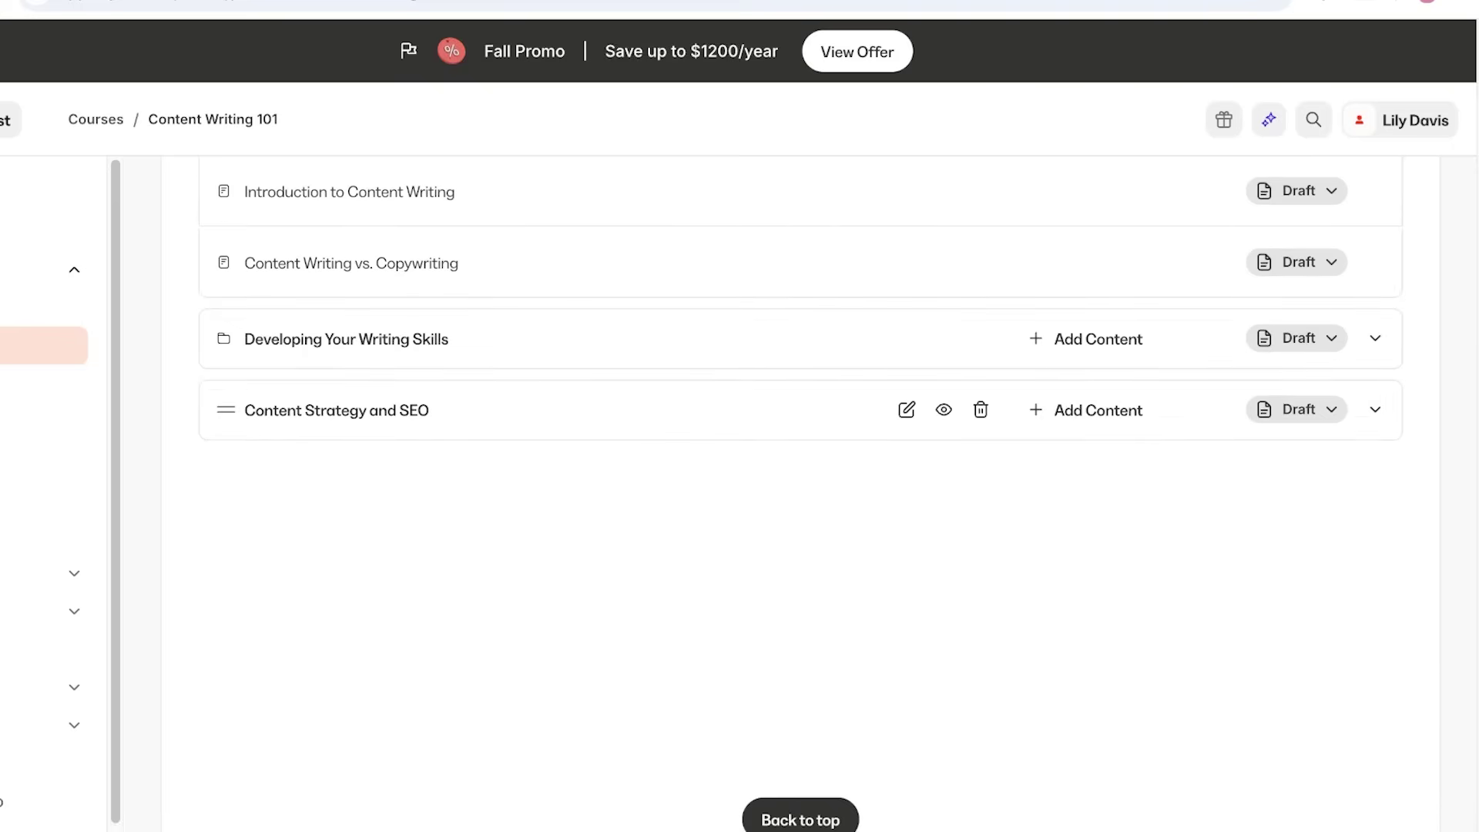
pyautogui.scroll(4, 771, 401)
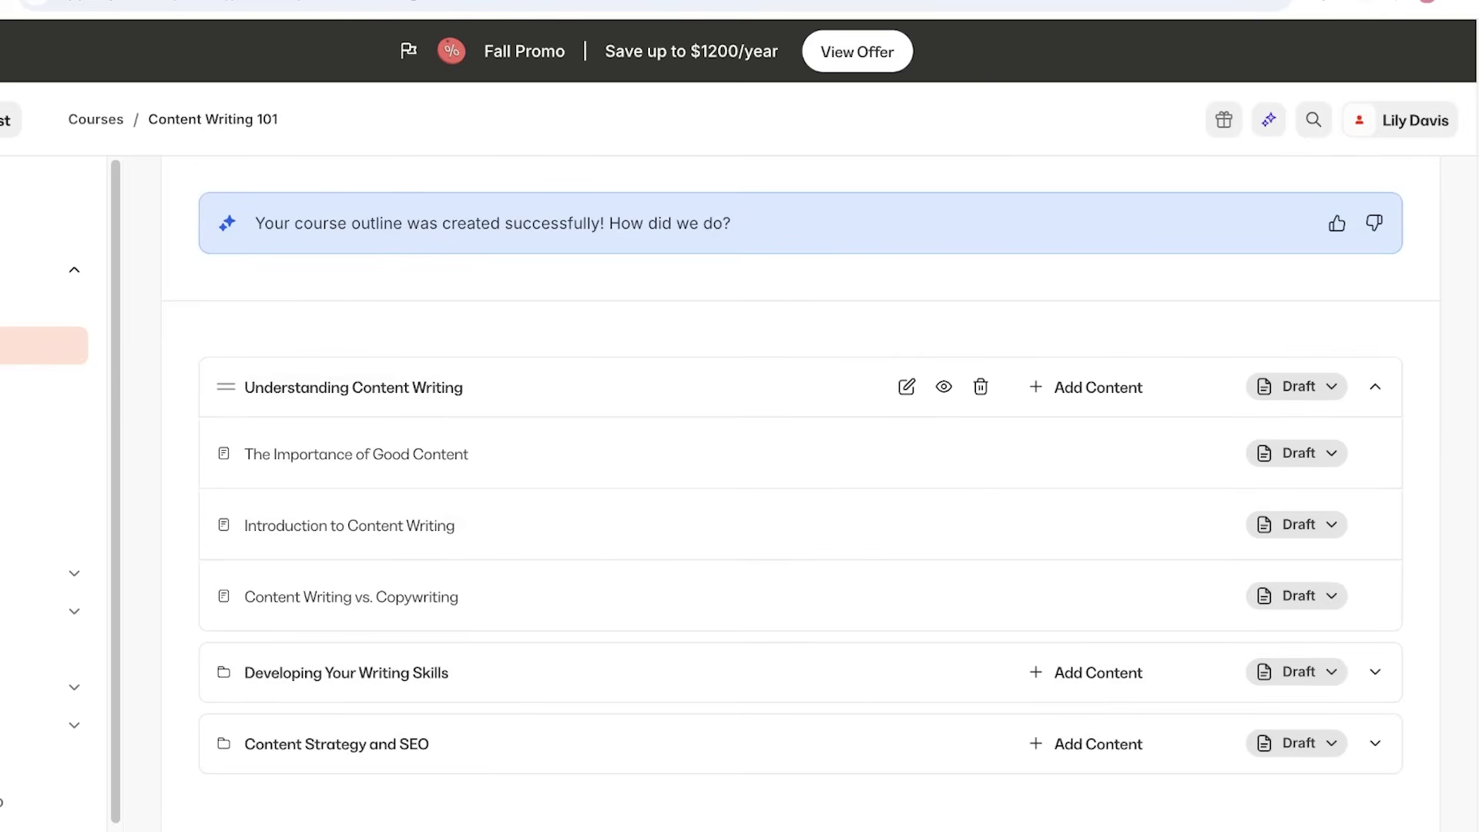
# Open and cancel the Developing Your Writing Skills module, then expand all modules to list every lesson.
pyautogui.click(906, 671)
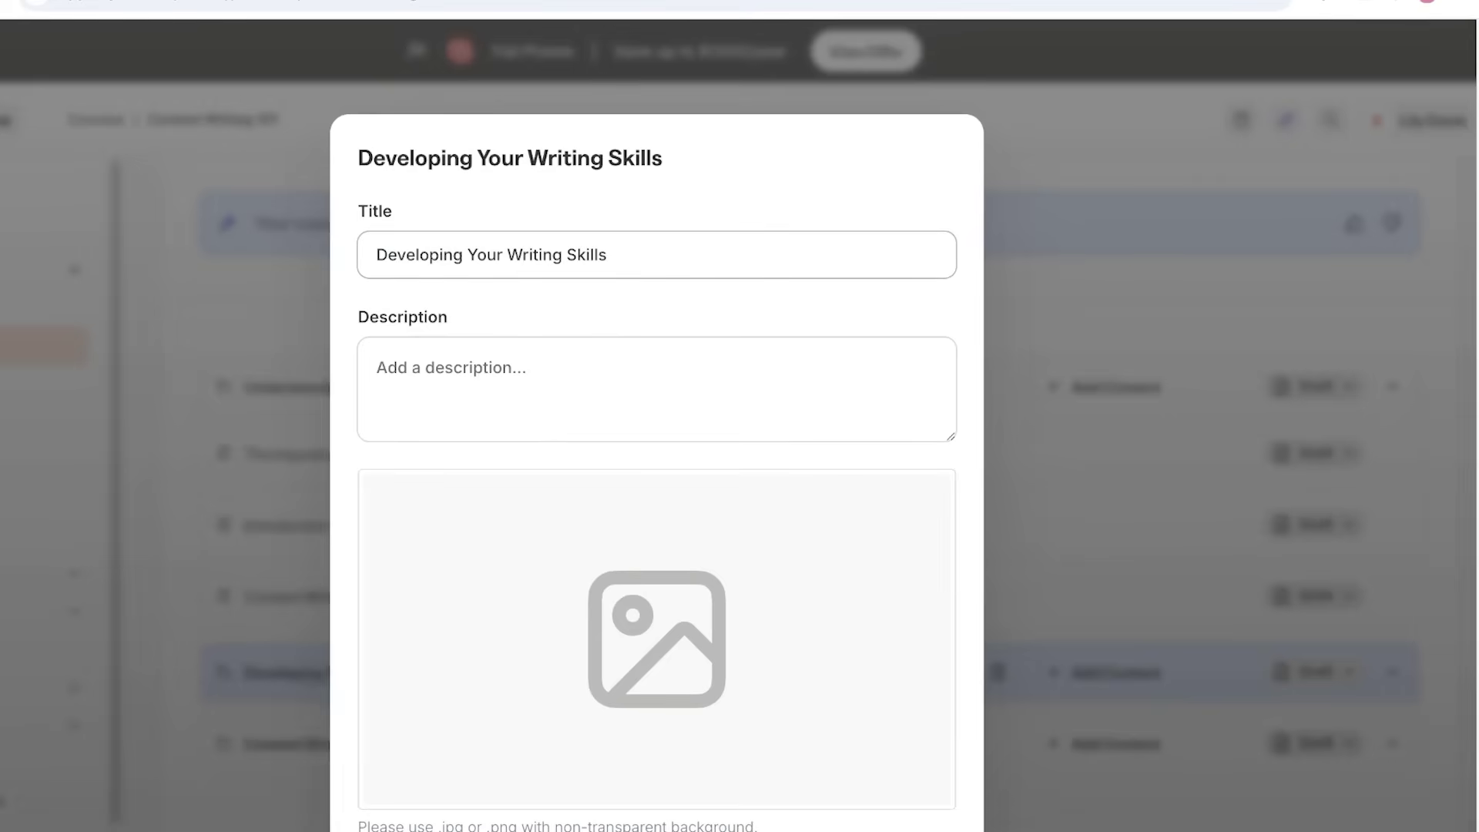
pyautogui.press('Escape')
pyautogui.scroll(4, 801, 493)
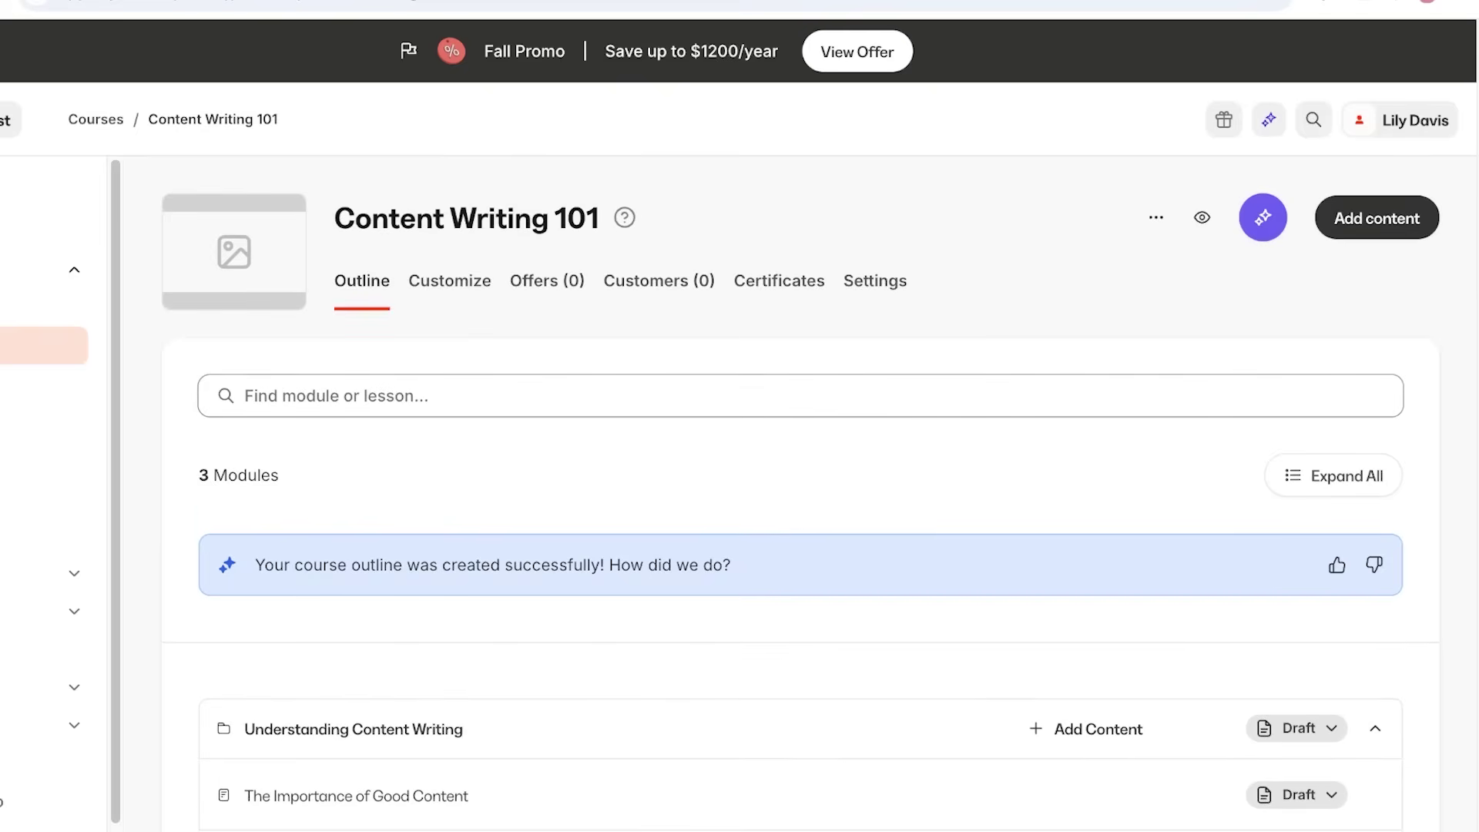
pyautogui.scroll(-8, 801, 493)
pyautogui.scroll(6, 801, 493)
pyautogui.click(1335, 380)
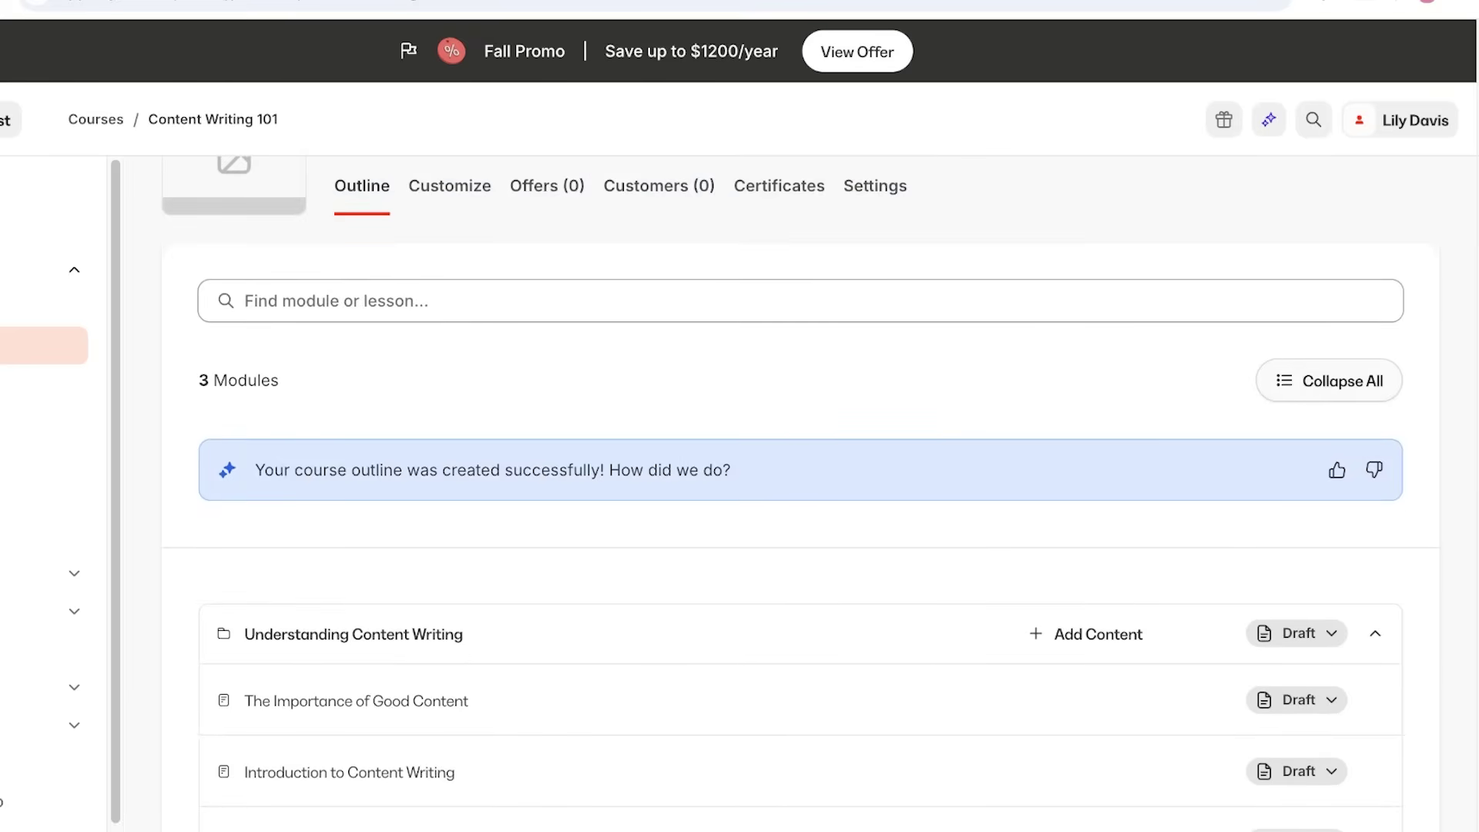
pyautogui.scroll(-10, 801, 431)
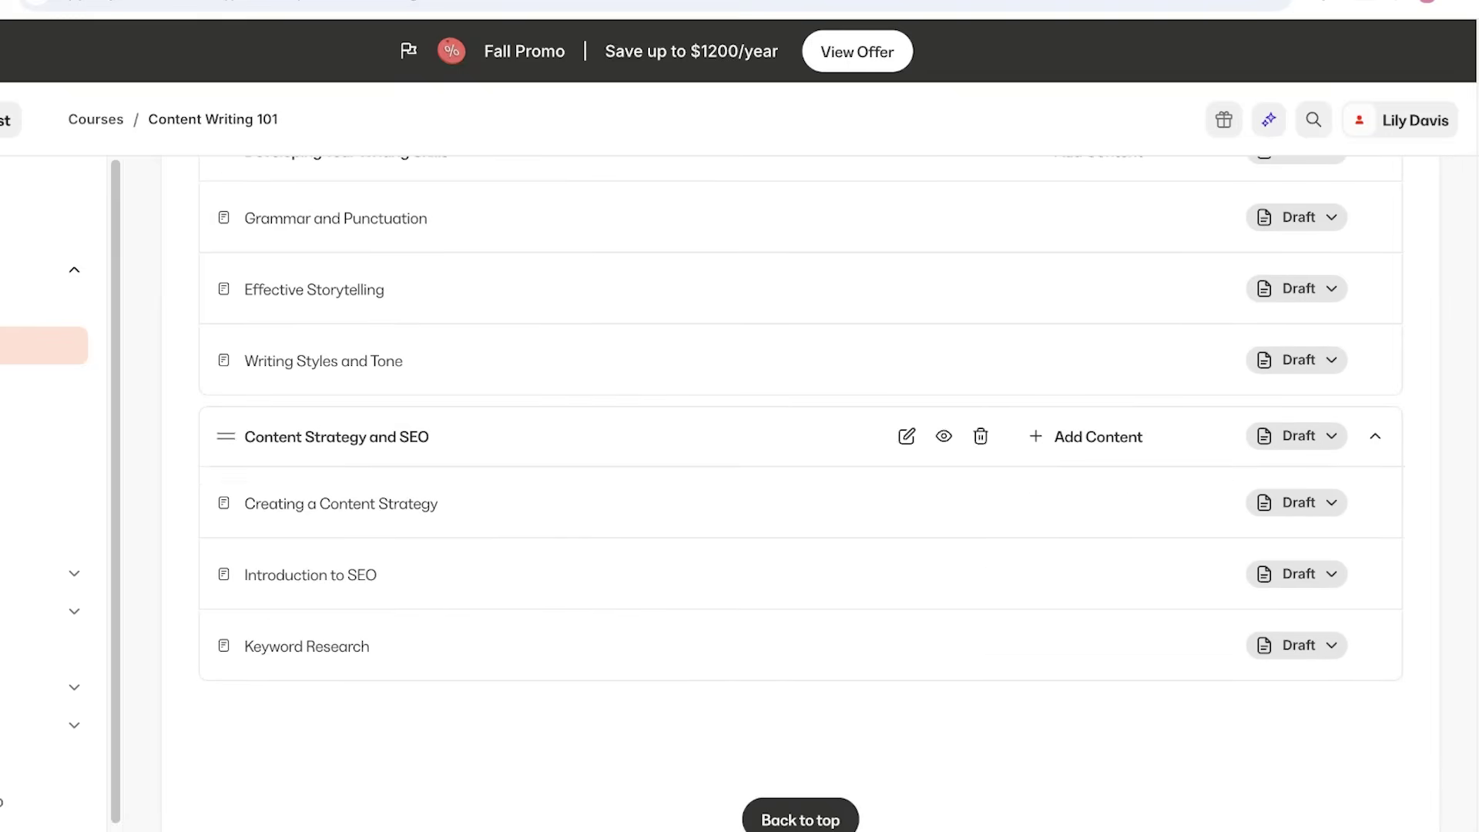
pyautogui.scroll(10, 801, 493)
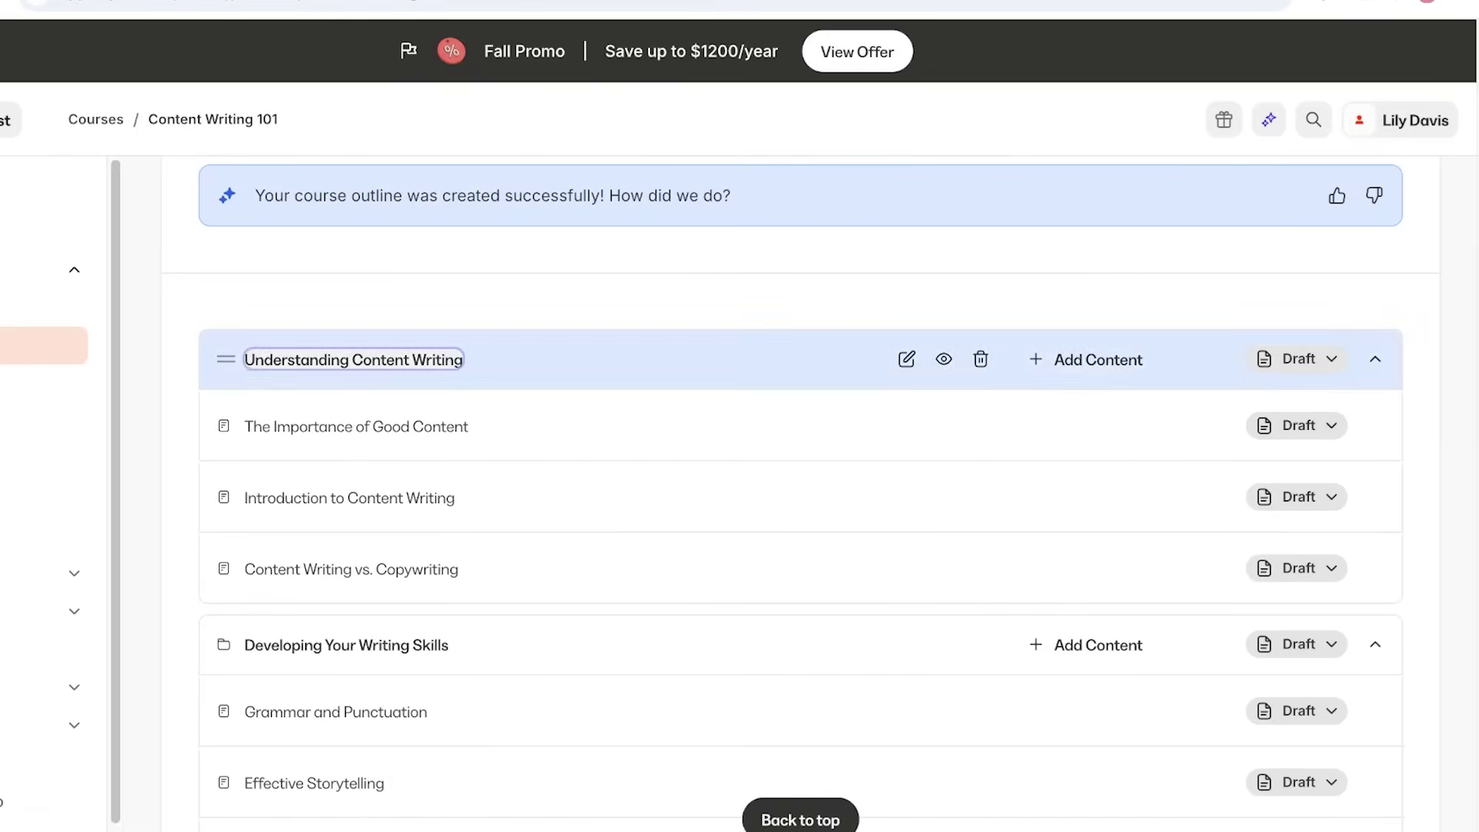
# Retitle the Understanding Content Writing module 'Intro to Content Writing', then check what can be added to it.
pyautogui.click(907, 359)
pyautogui.hotkey('ctrl', 'shift', 'Right')
pyautogui.hotkey('ctrl', 'shift', 'Right')
pyautogui.hotkey('ctrl', 'shift', 'Right')
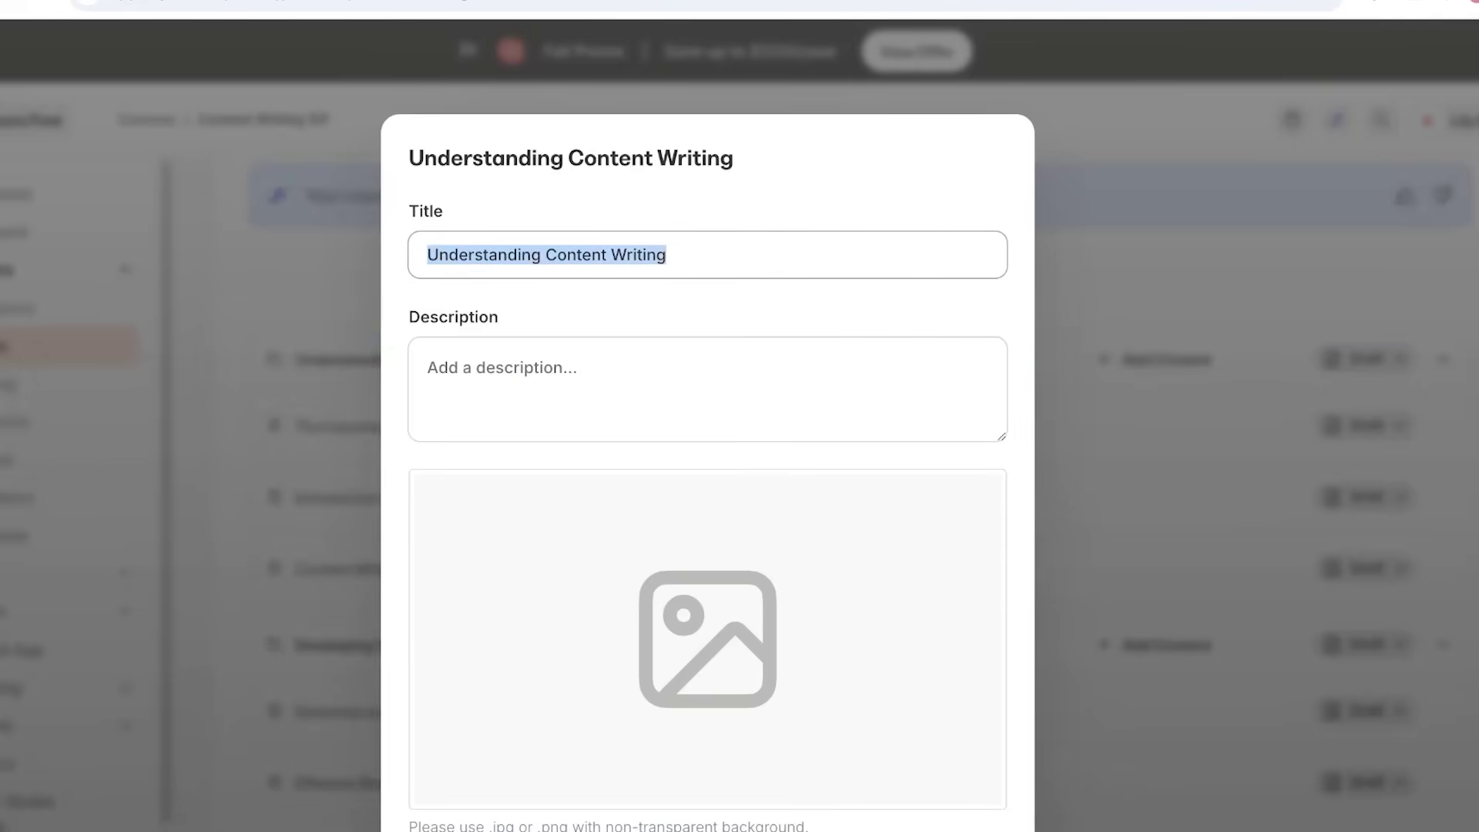
pyautogui.write('Intro')
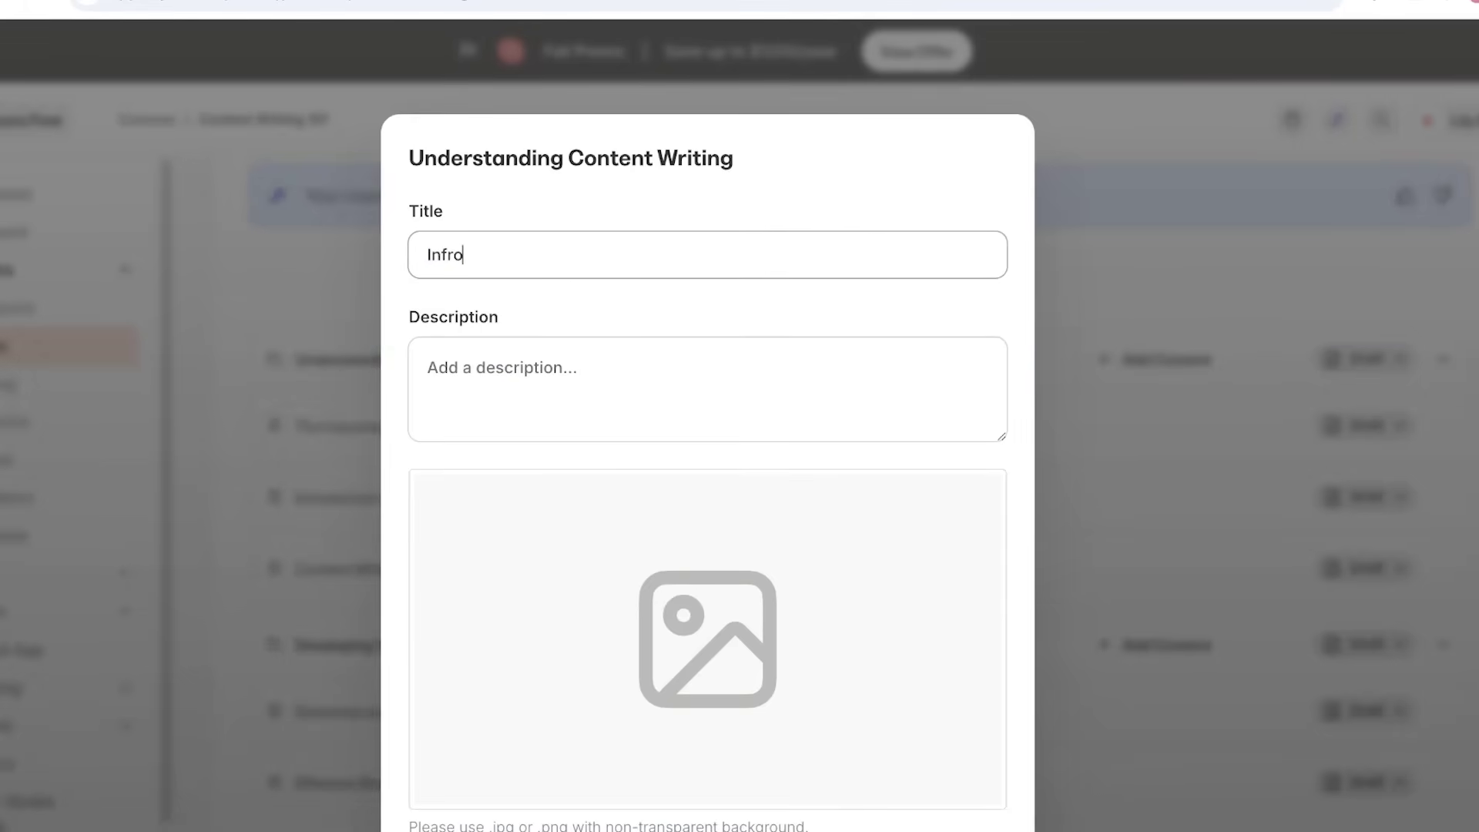
pyautogui.press('BackSpace')
pyautogui.press('BackSpace')
pyautogui.press('BackSpace')
pyautogui.write('d')
pyautogui.press('BackSpace')
pyautogui.write('tro to Content Writing')
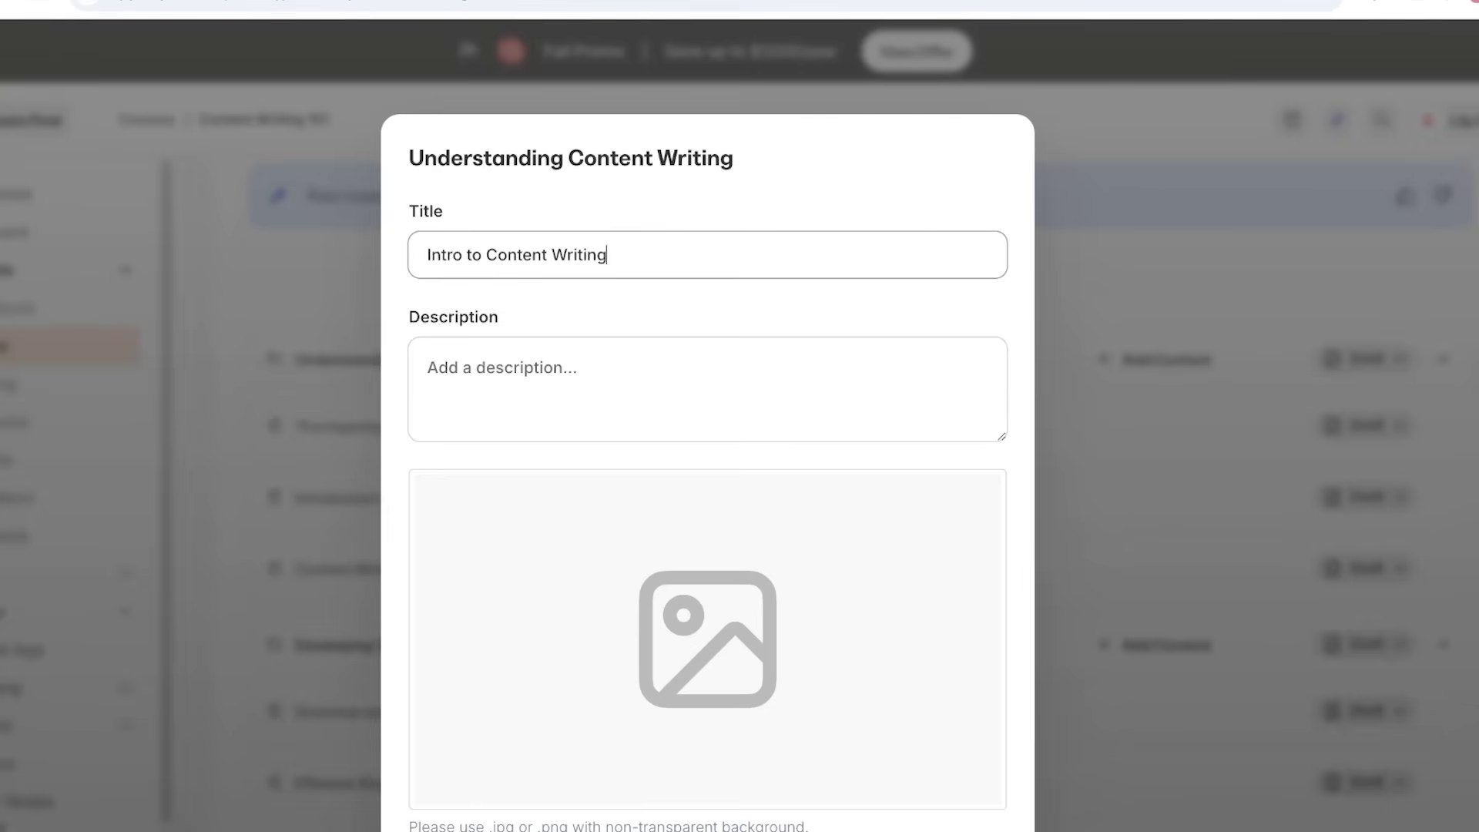
pyautogui.press('Return')
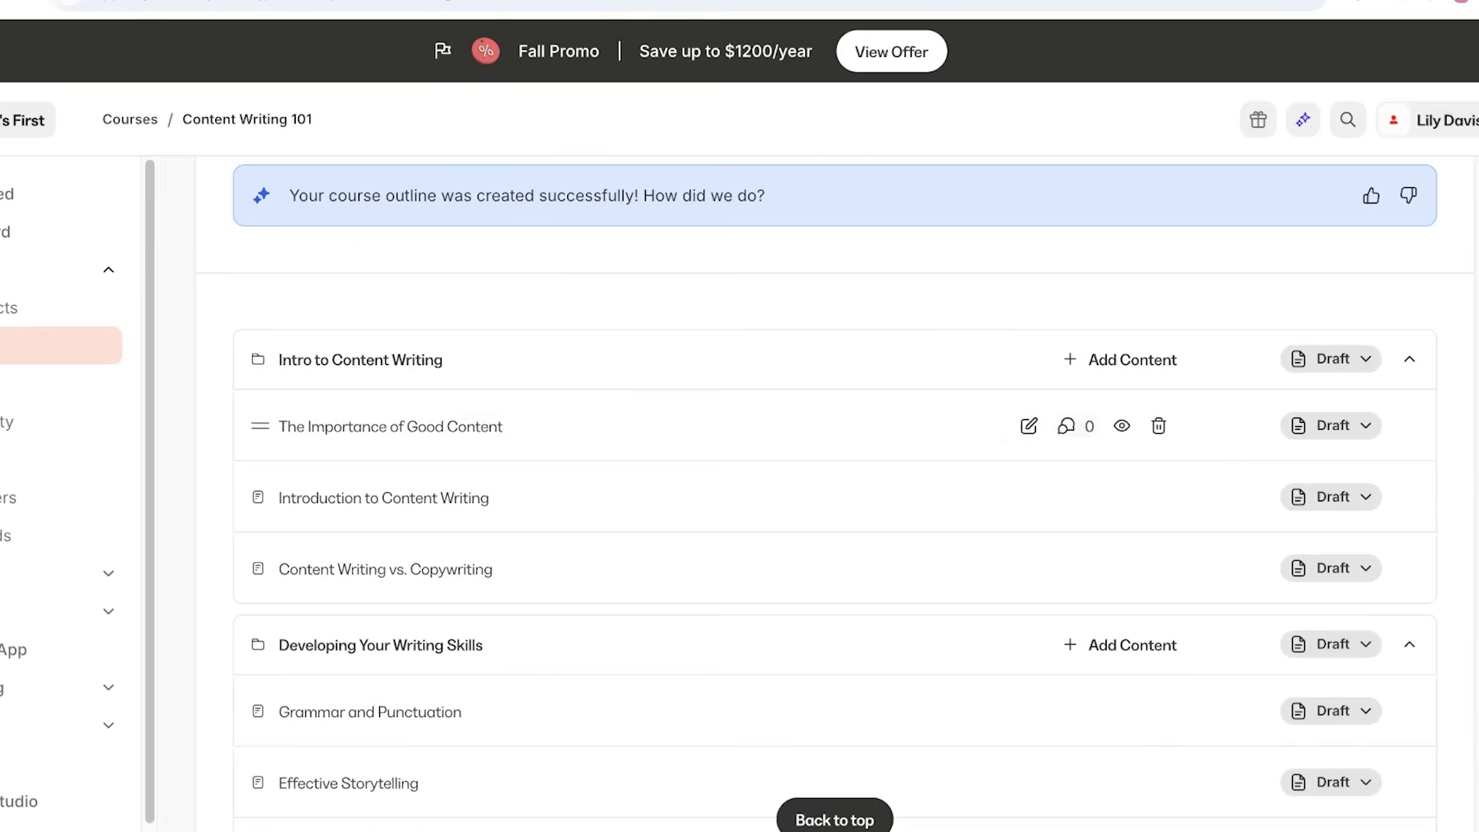
pyautogui.click(1140, 360)
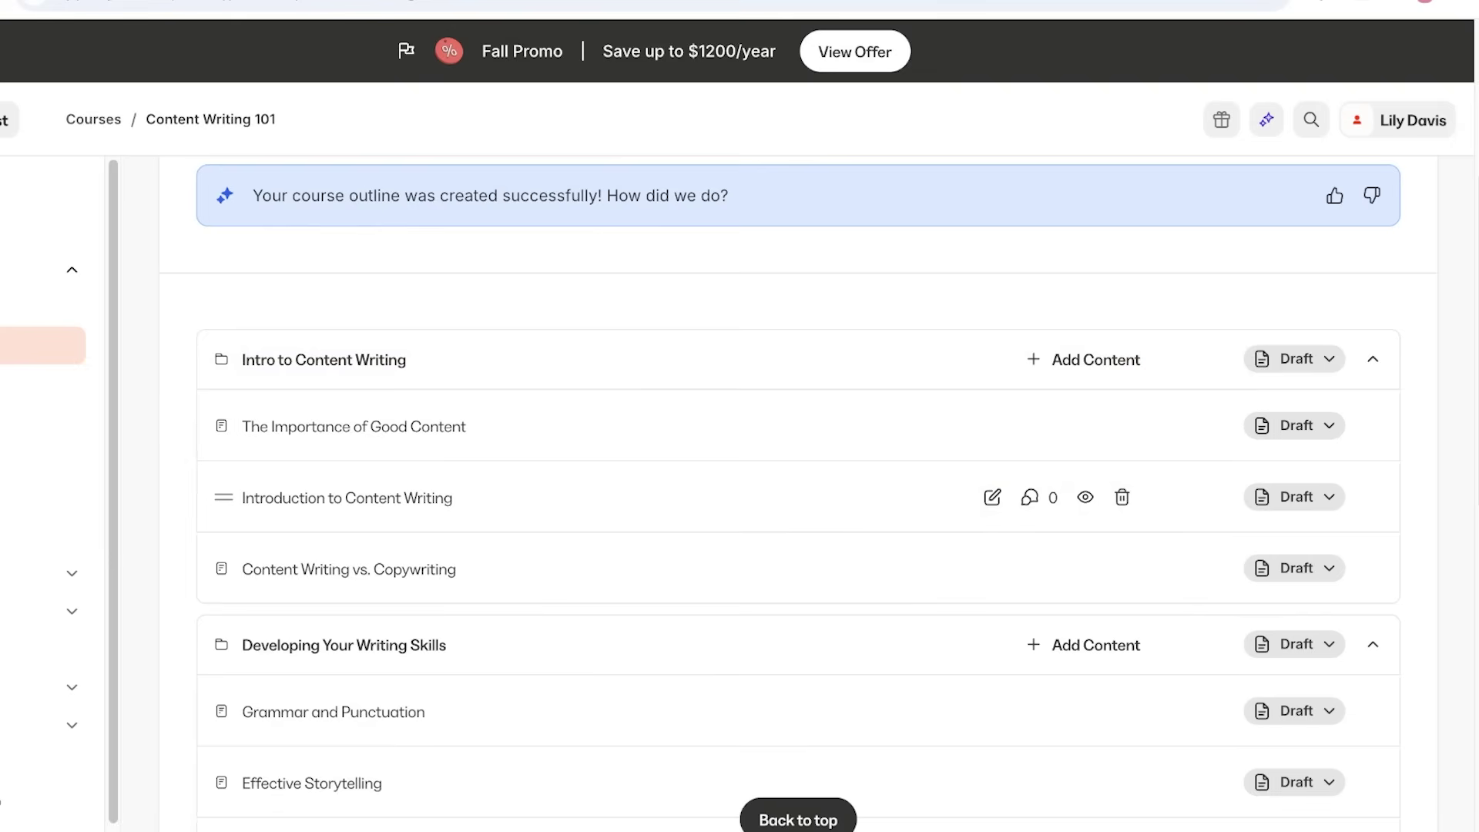
# Open The Importance of Good Content lesson and retitle it 'Importance of grammar'.
pyautogui.click(355, 426)
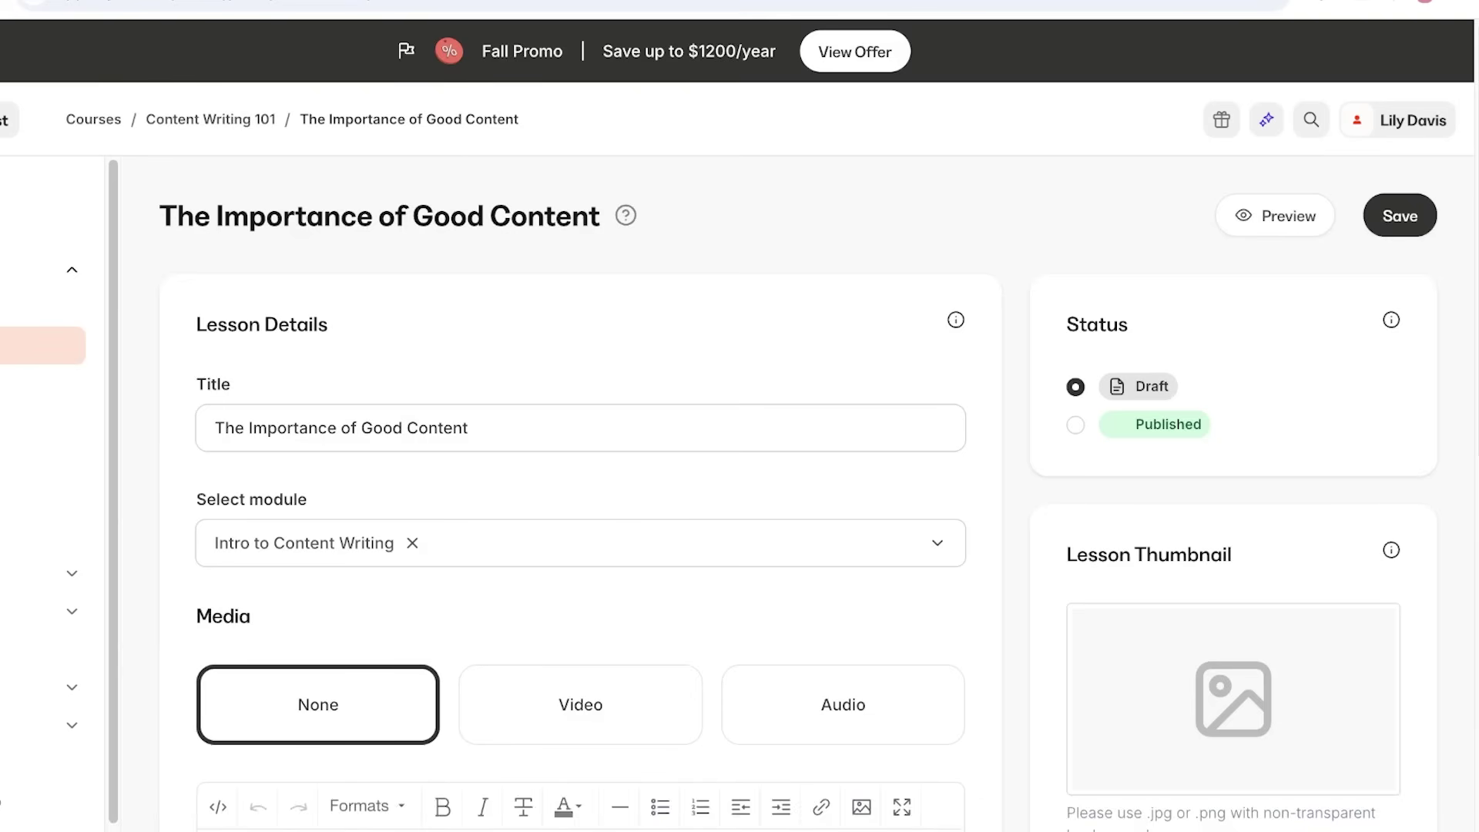
pyautogui.scroll(-1, 798, 499)
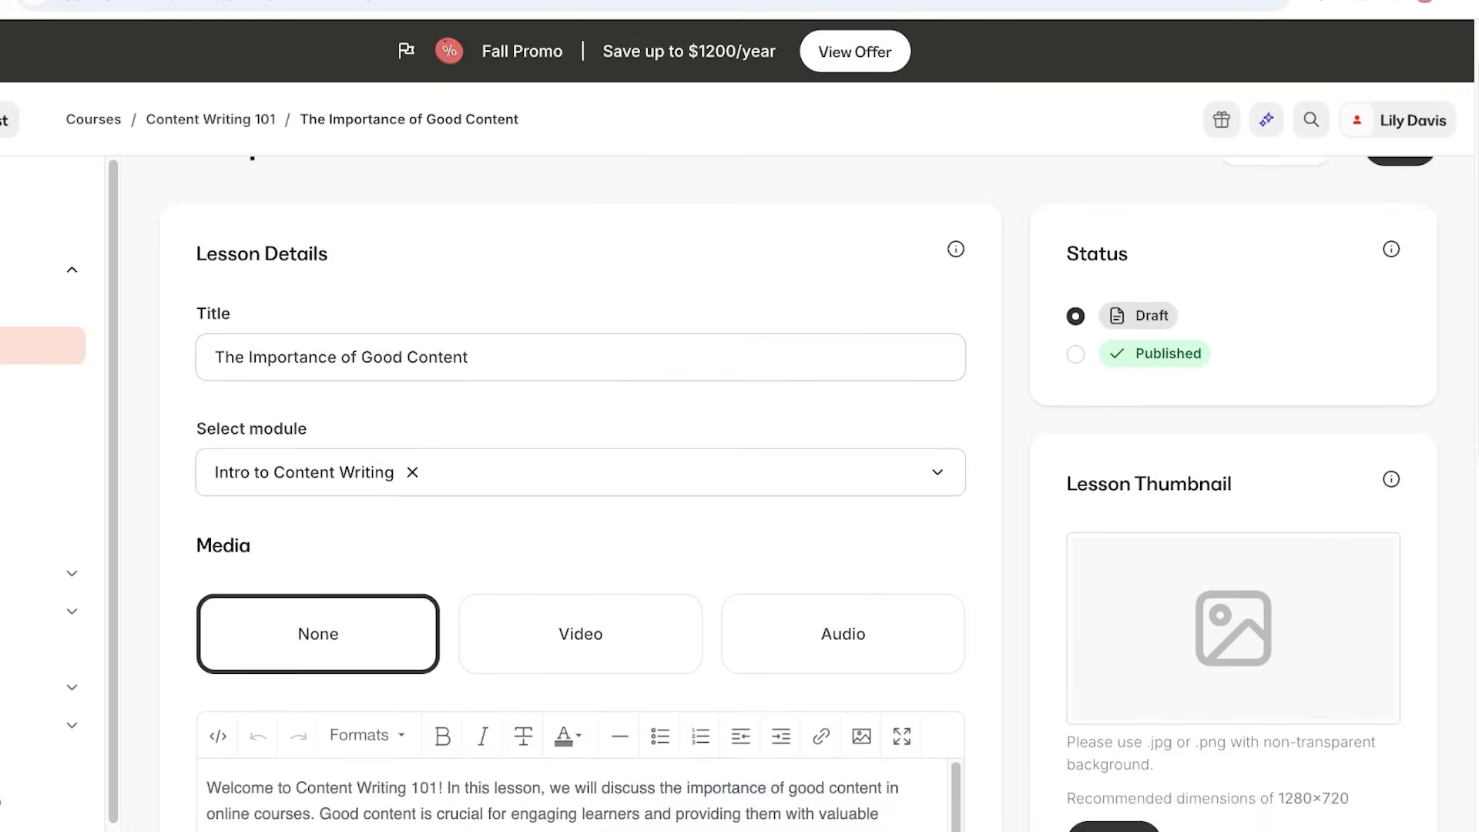
pyautogui.moveTo(215, 348); pyautogui.dragTo(468, 348)
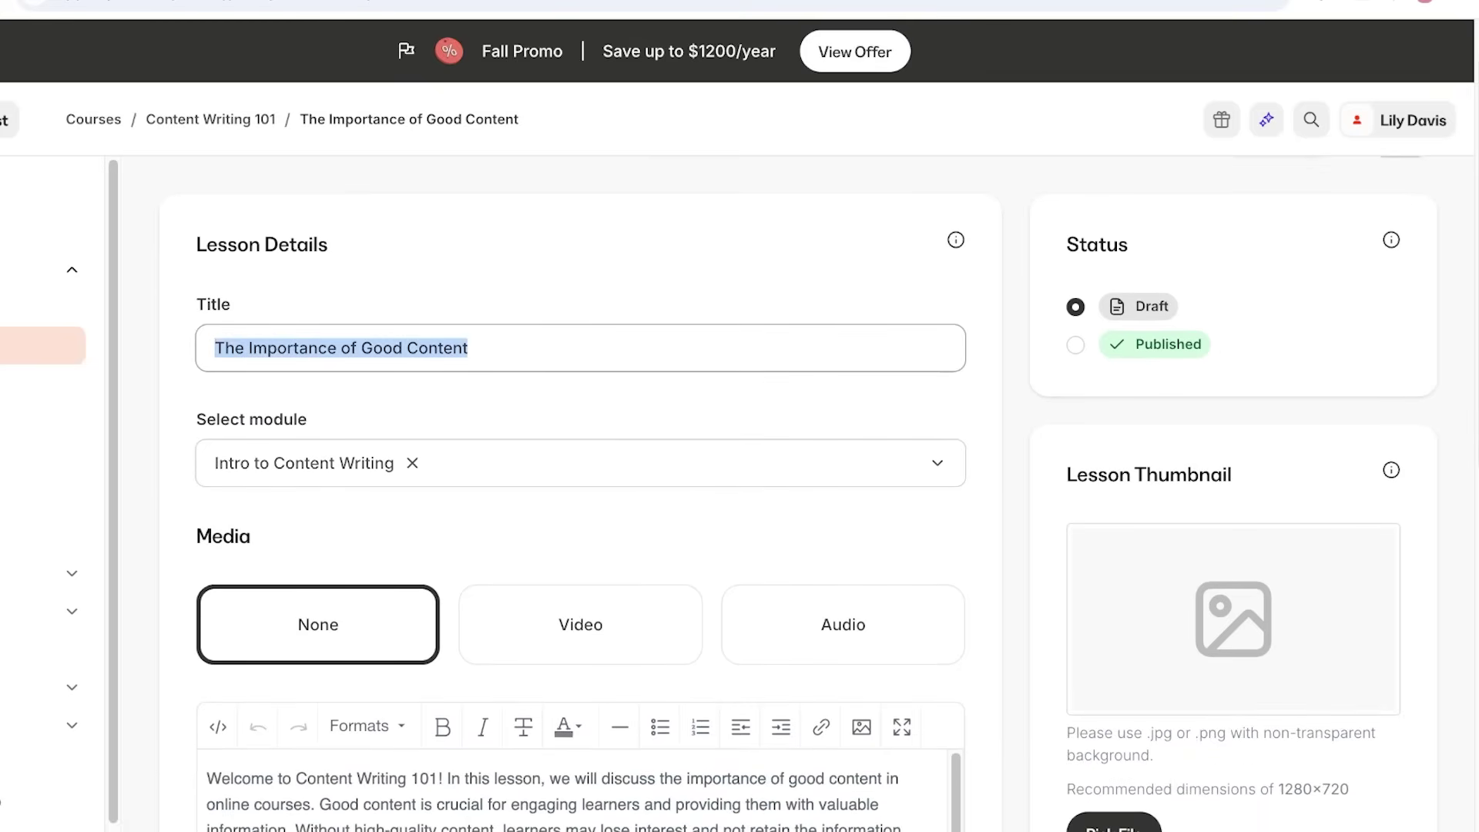
pyautogui.write('Imp')
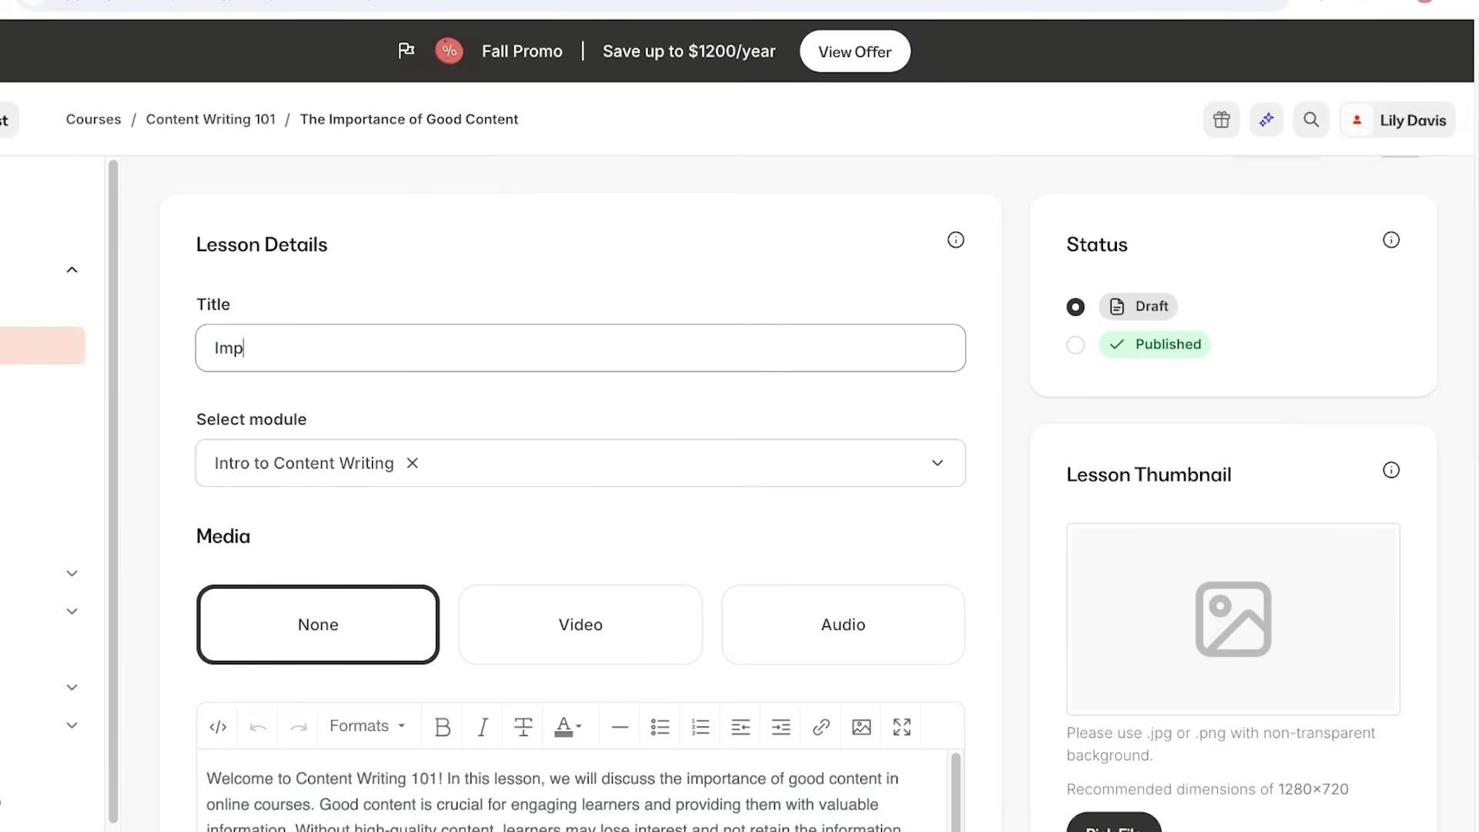
pyautogui.write('ortance of grammar')
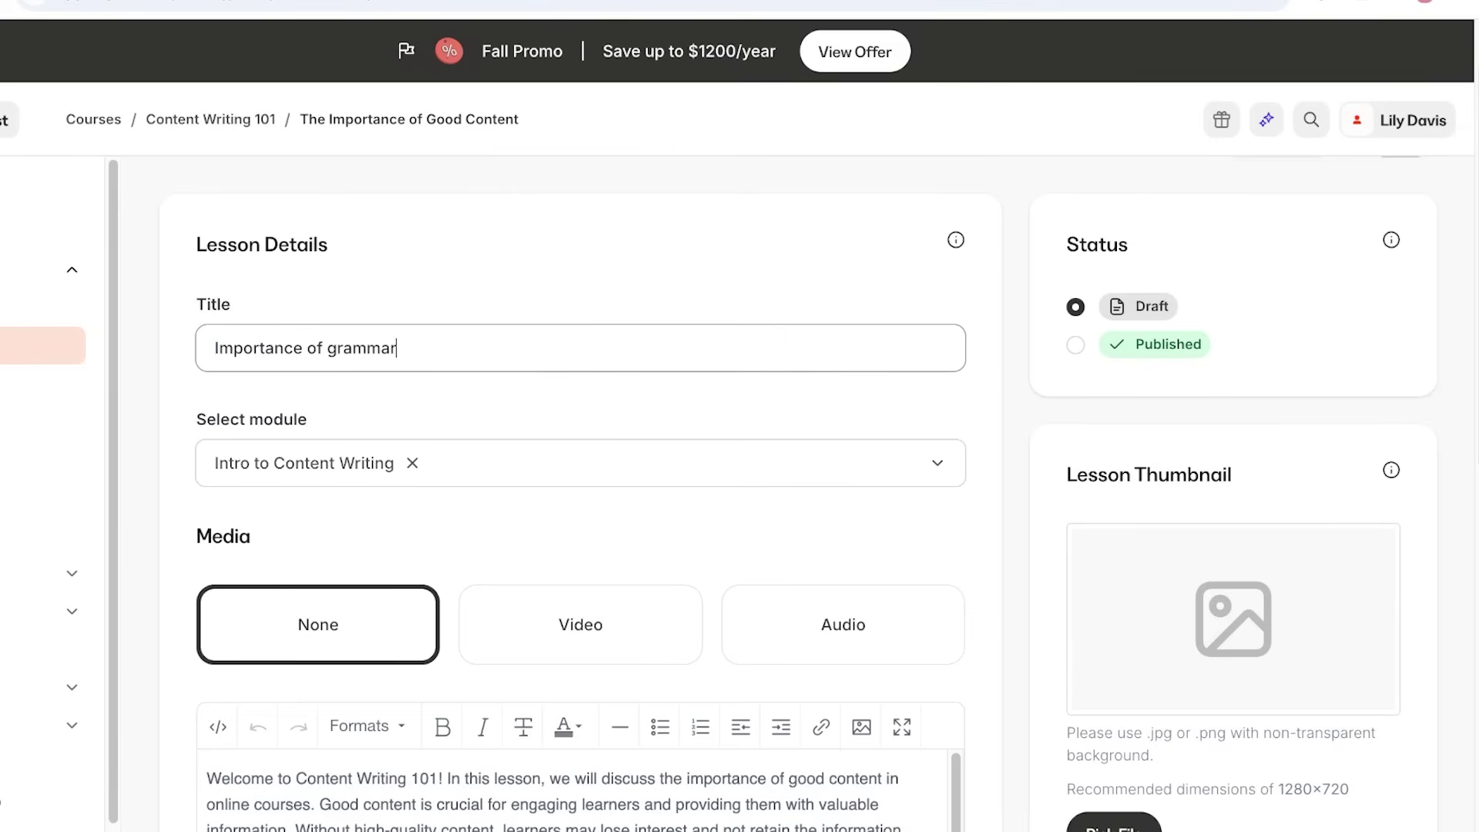
pyautogui.scroll(-5, 578, 493)
pyautogui.scroll(1, 578, 493)
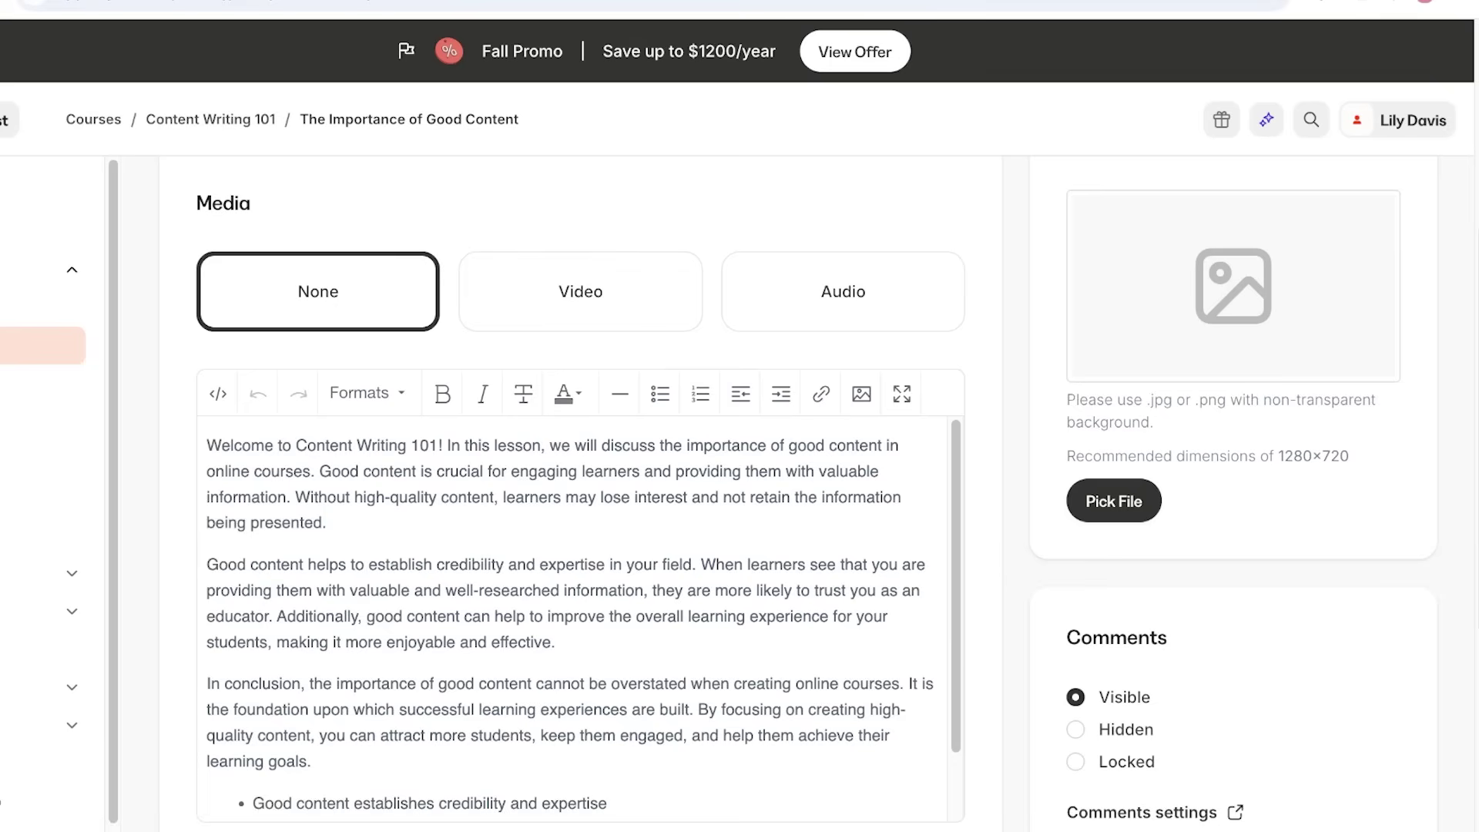
# Try the video and audio media options, revert to none, and start adding an automation.
pyautogui.click(581, 291)
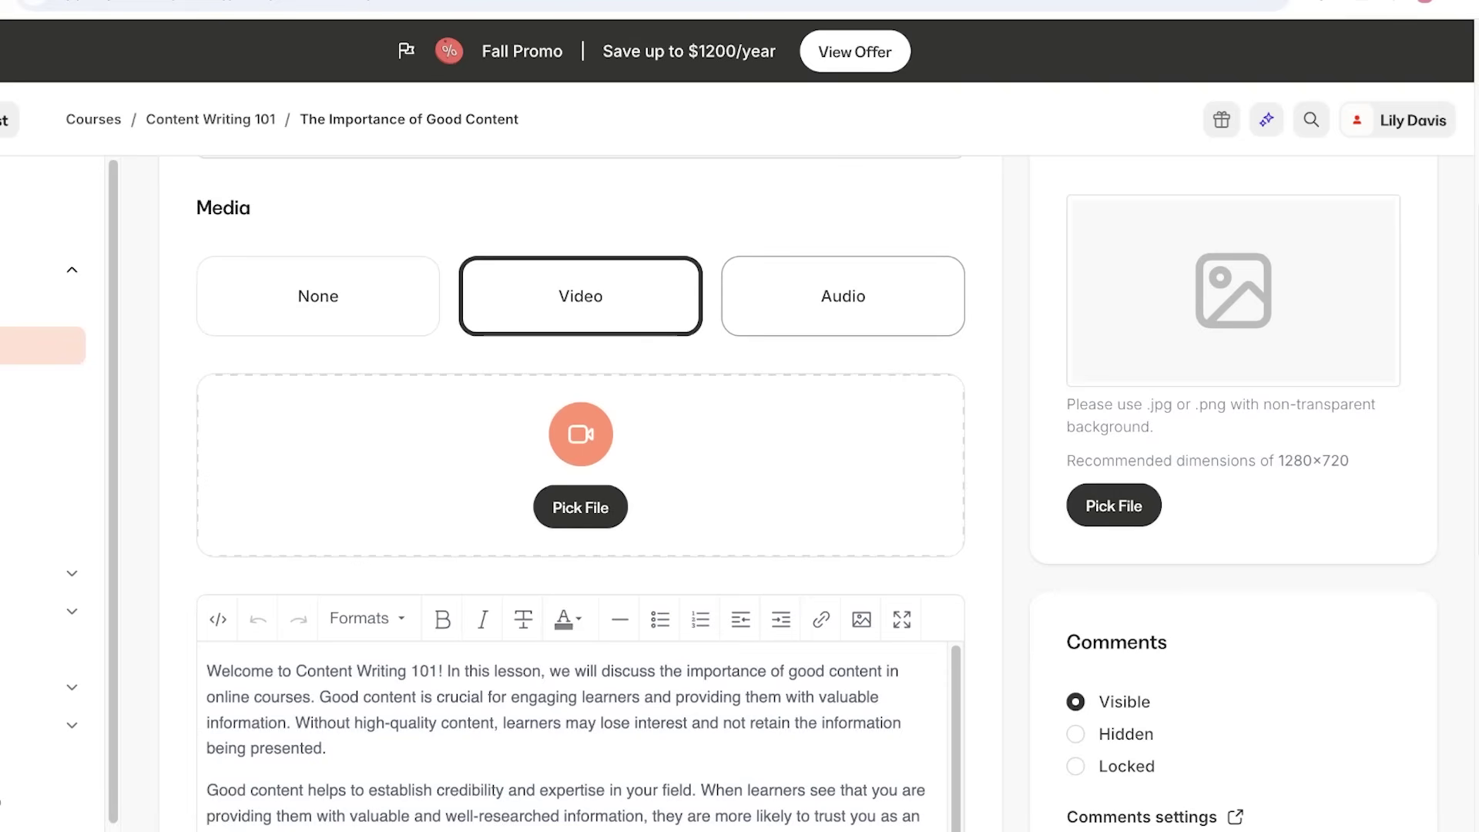
pyautogui.click(843, 291)
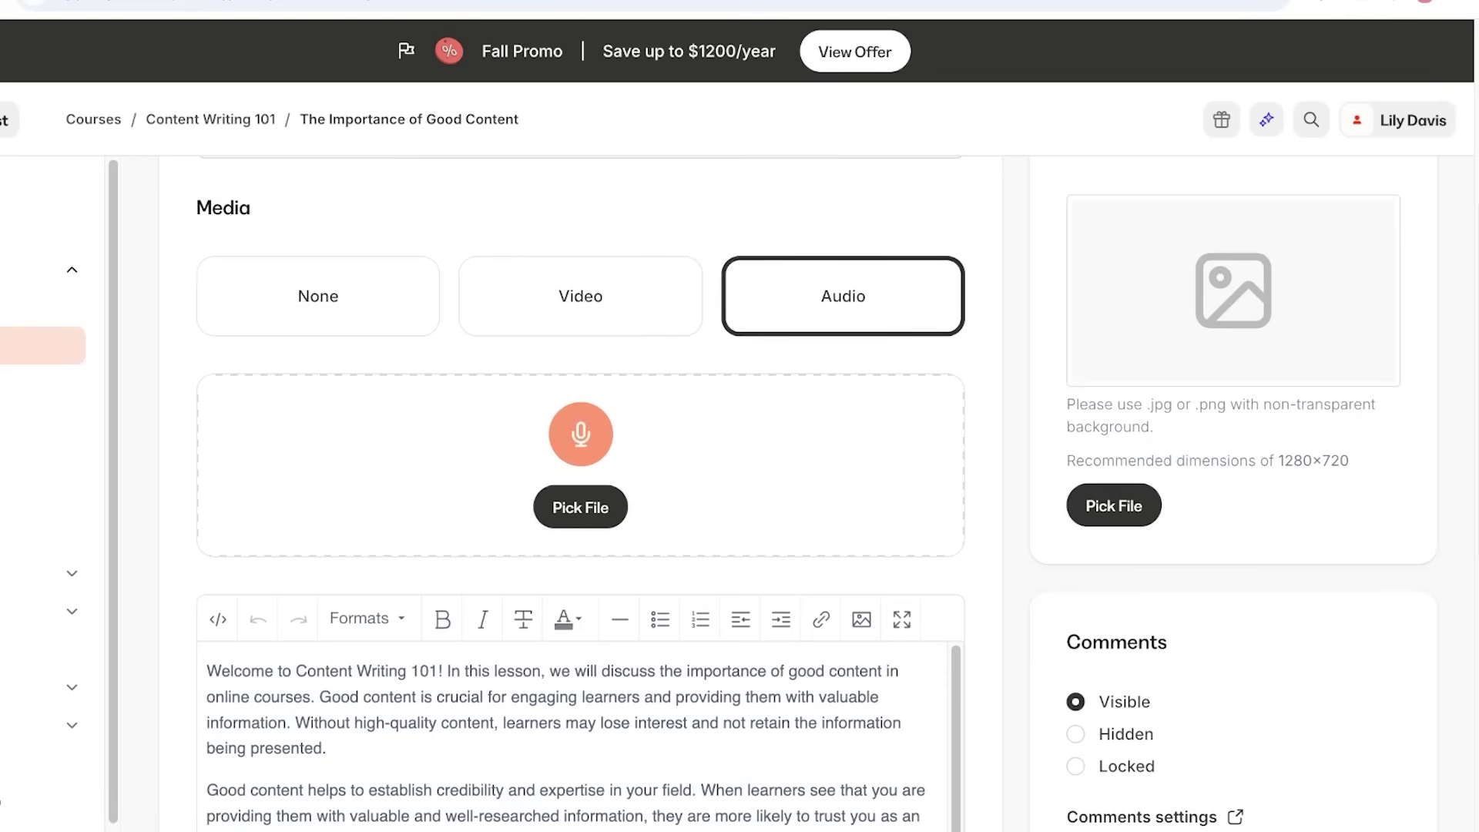
pyautogui.click(318, 296)
pyautogui.scroll(-5, 574, 616)
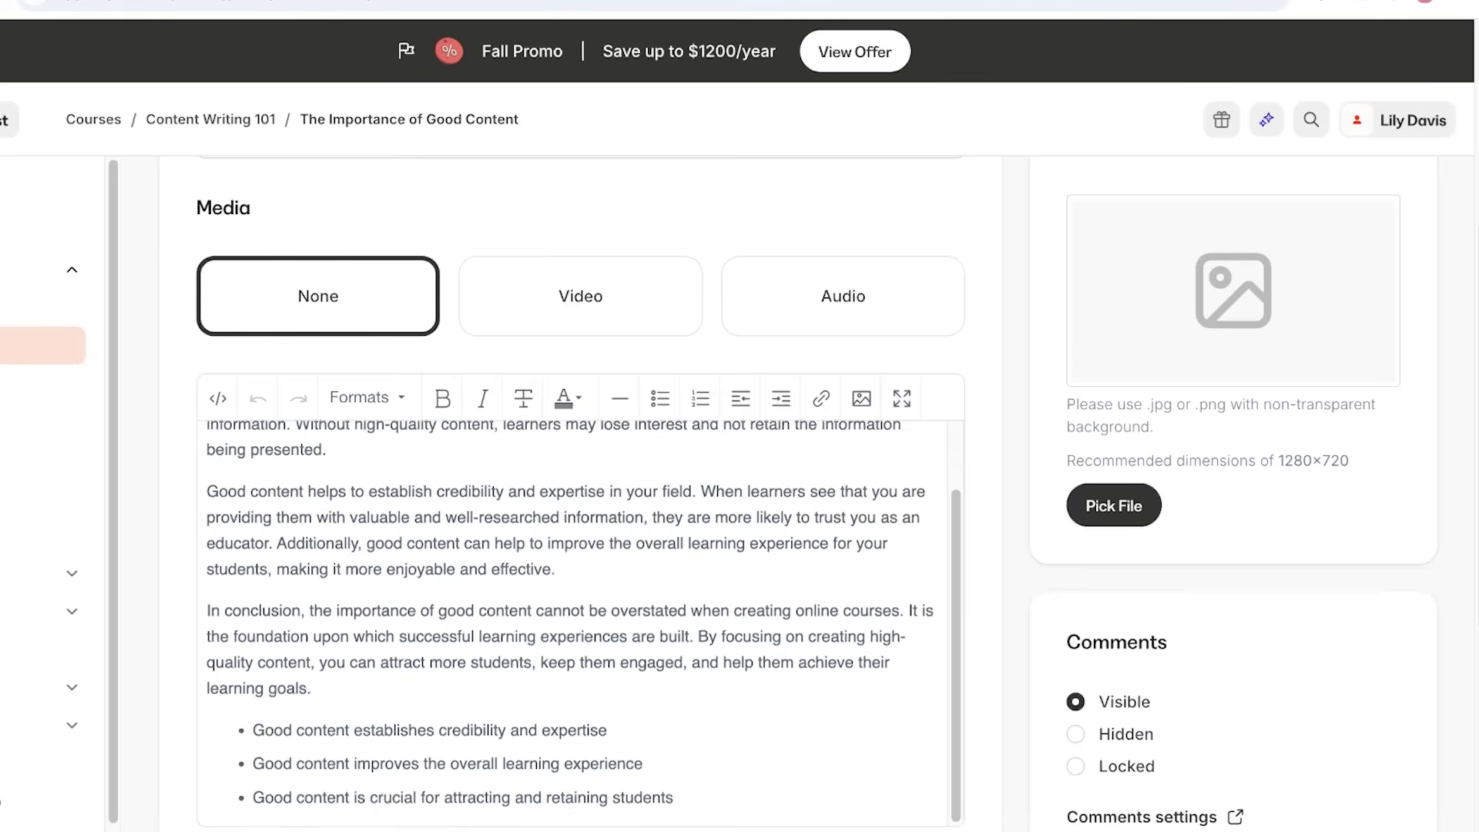
pyautogui.scroll(1, 583, 409)
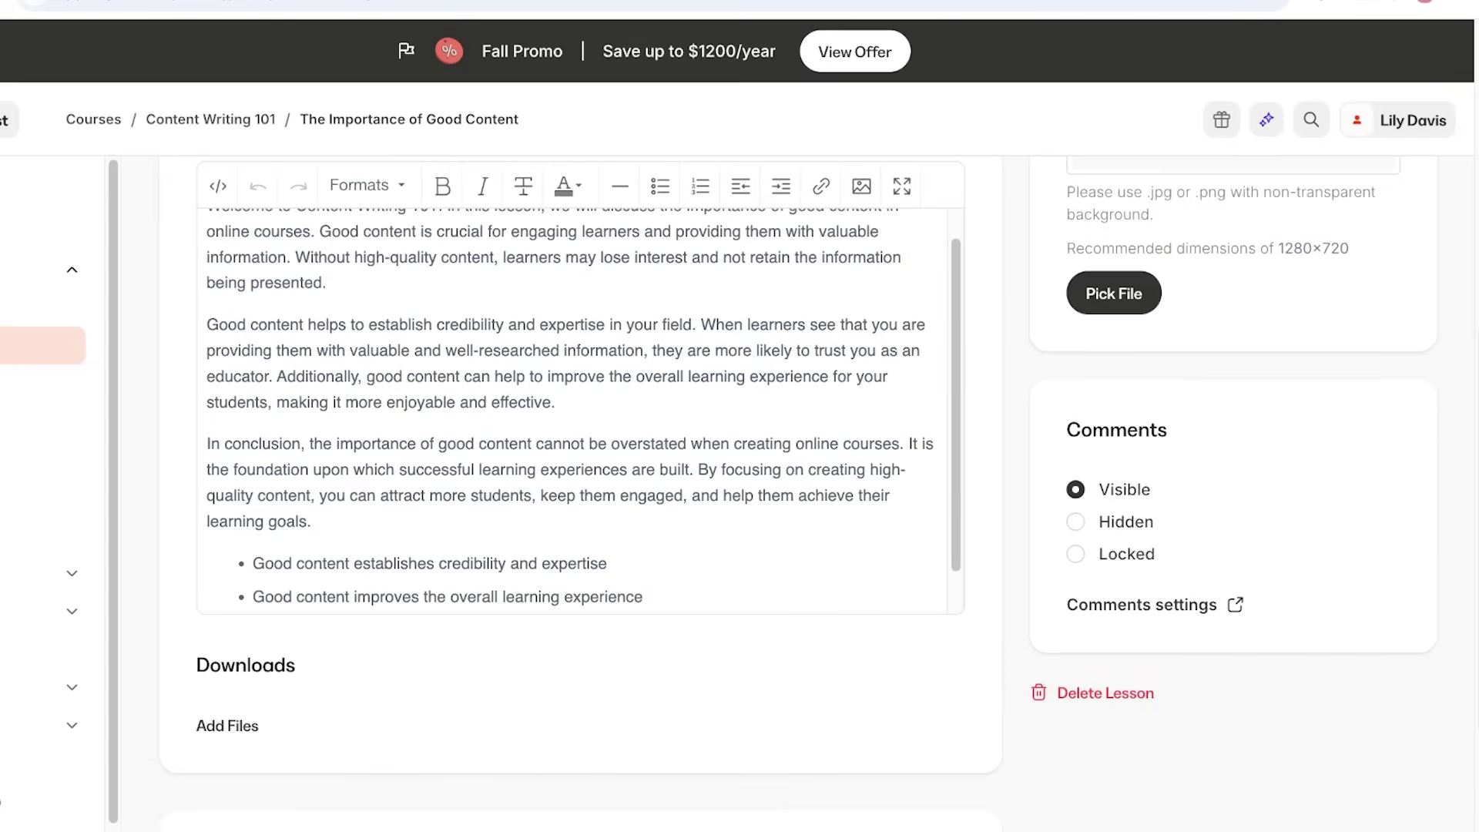
pyautogui.scroll(6, 257, 585)
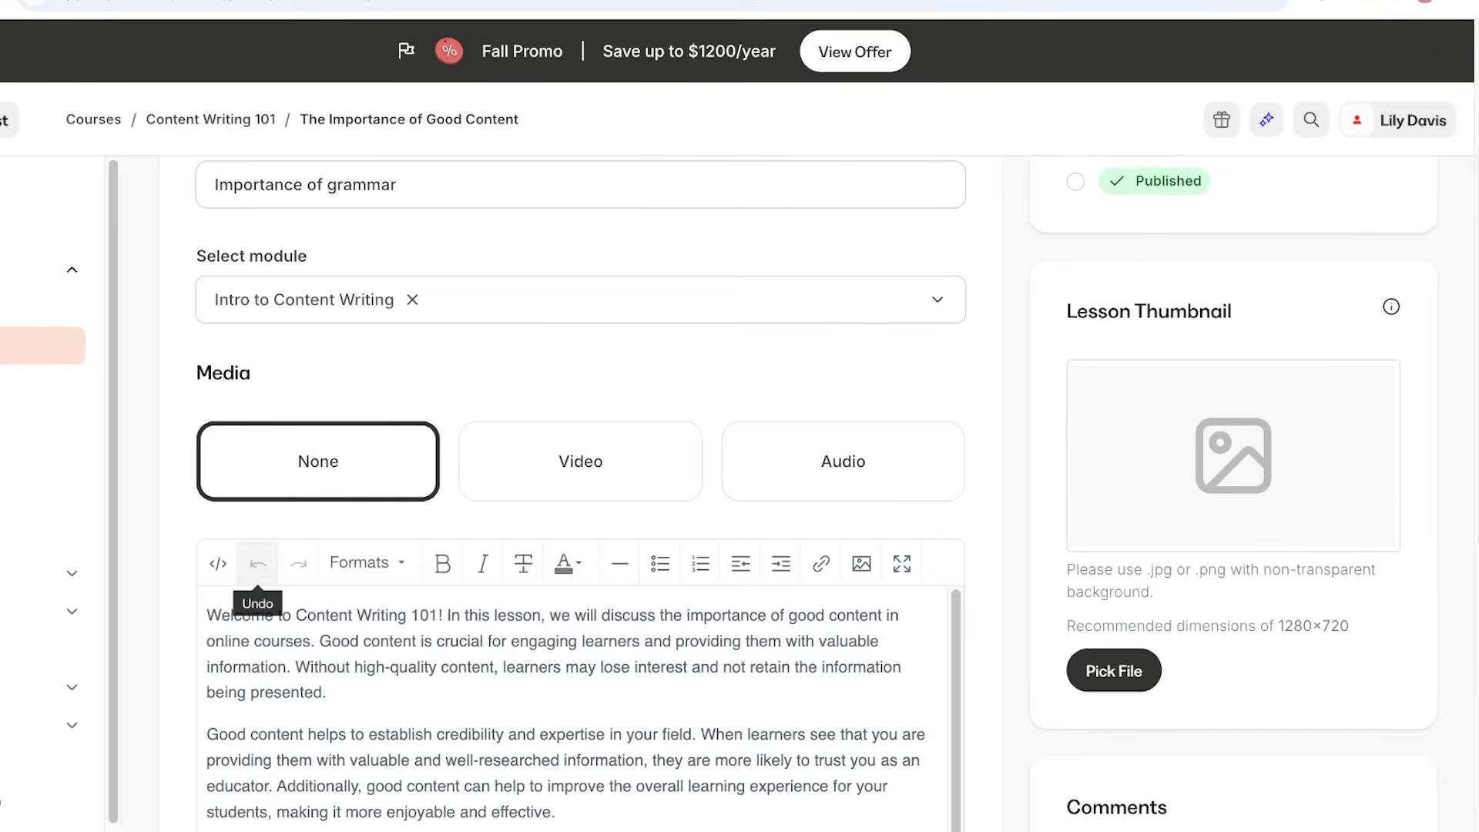
pyautogui.scroll(-1, 258, 608)
pyautogui.scroll(-8, 231, 520)
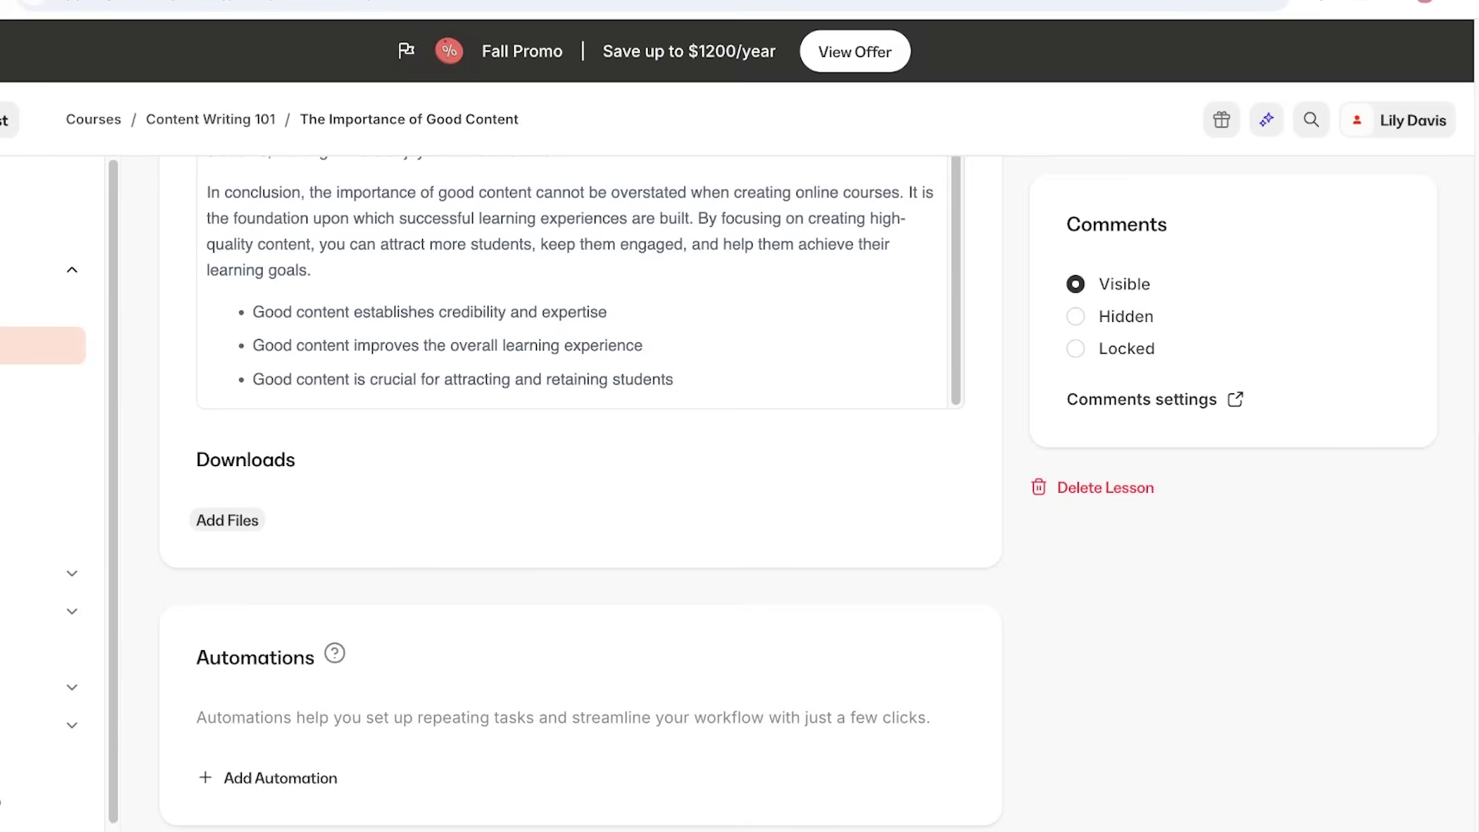
pyautogui.scroll(-1, 798, 497)
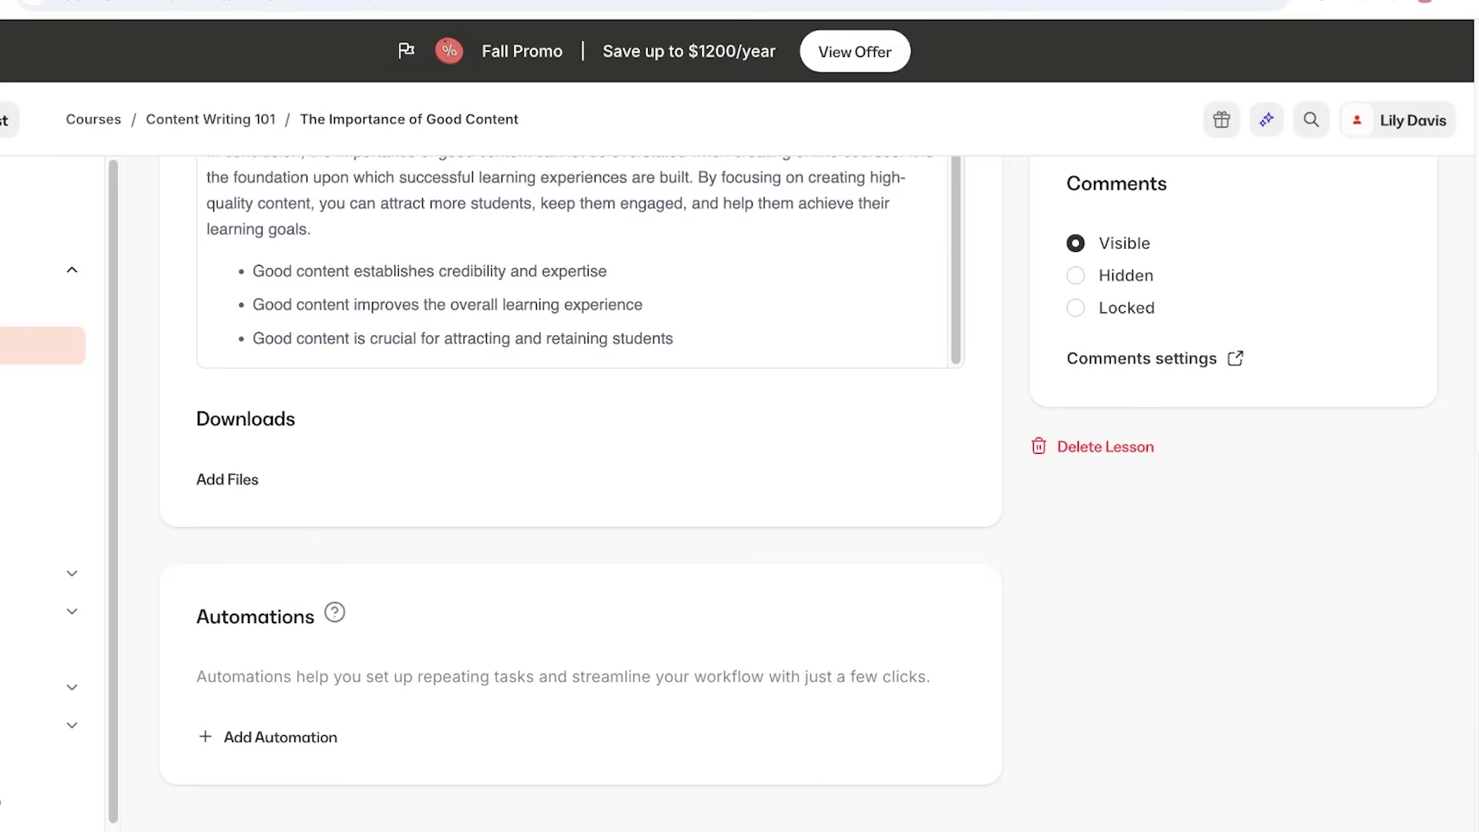
pyautogui.click(280, 736)
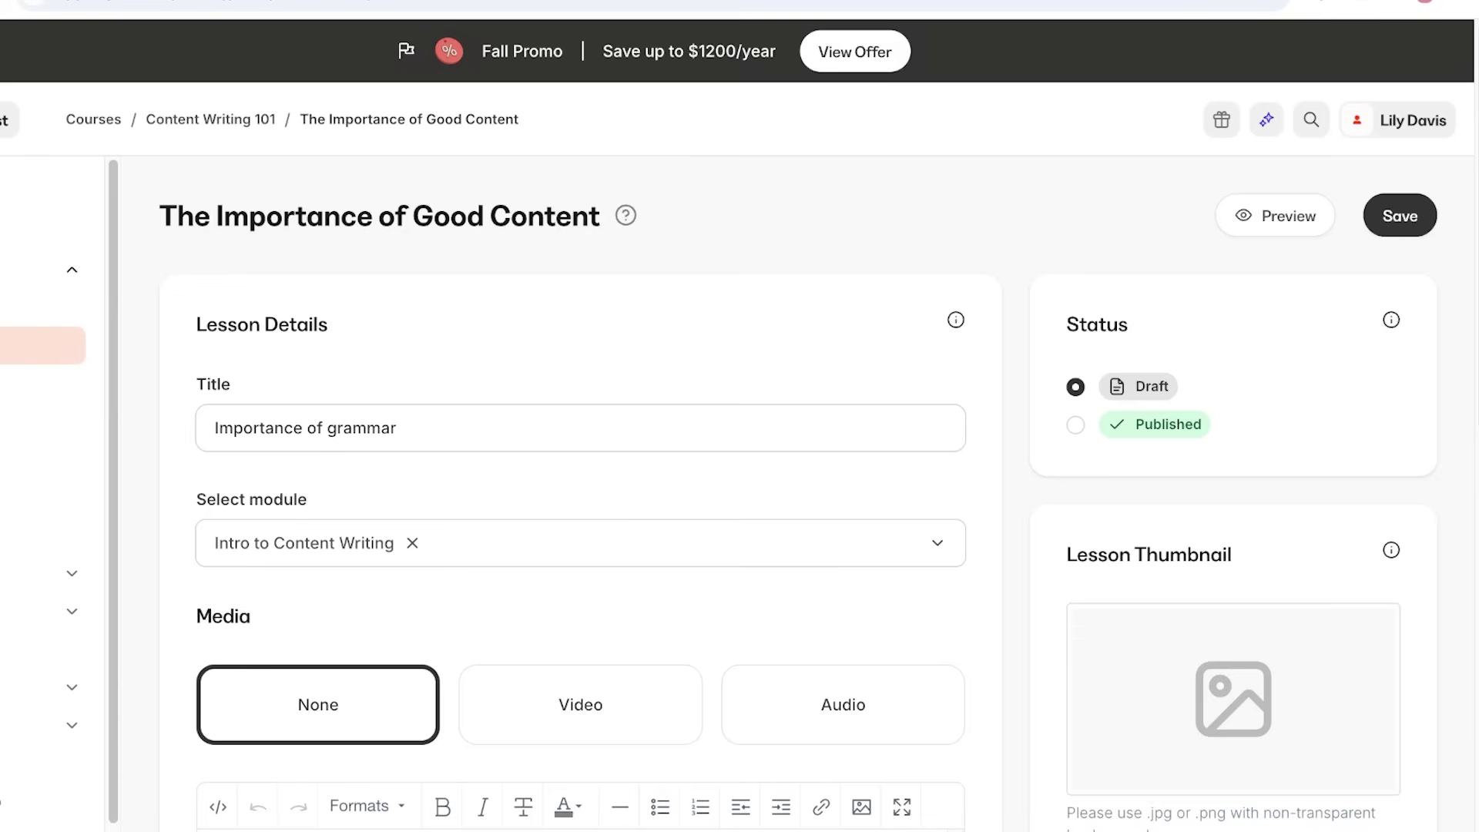
# Set the Importance of grammar lesson's status to Published and save it with Ctrl+S.
pyautogui.click(1075, 425)
pyautogui.hotkey('ctrl', 's')
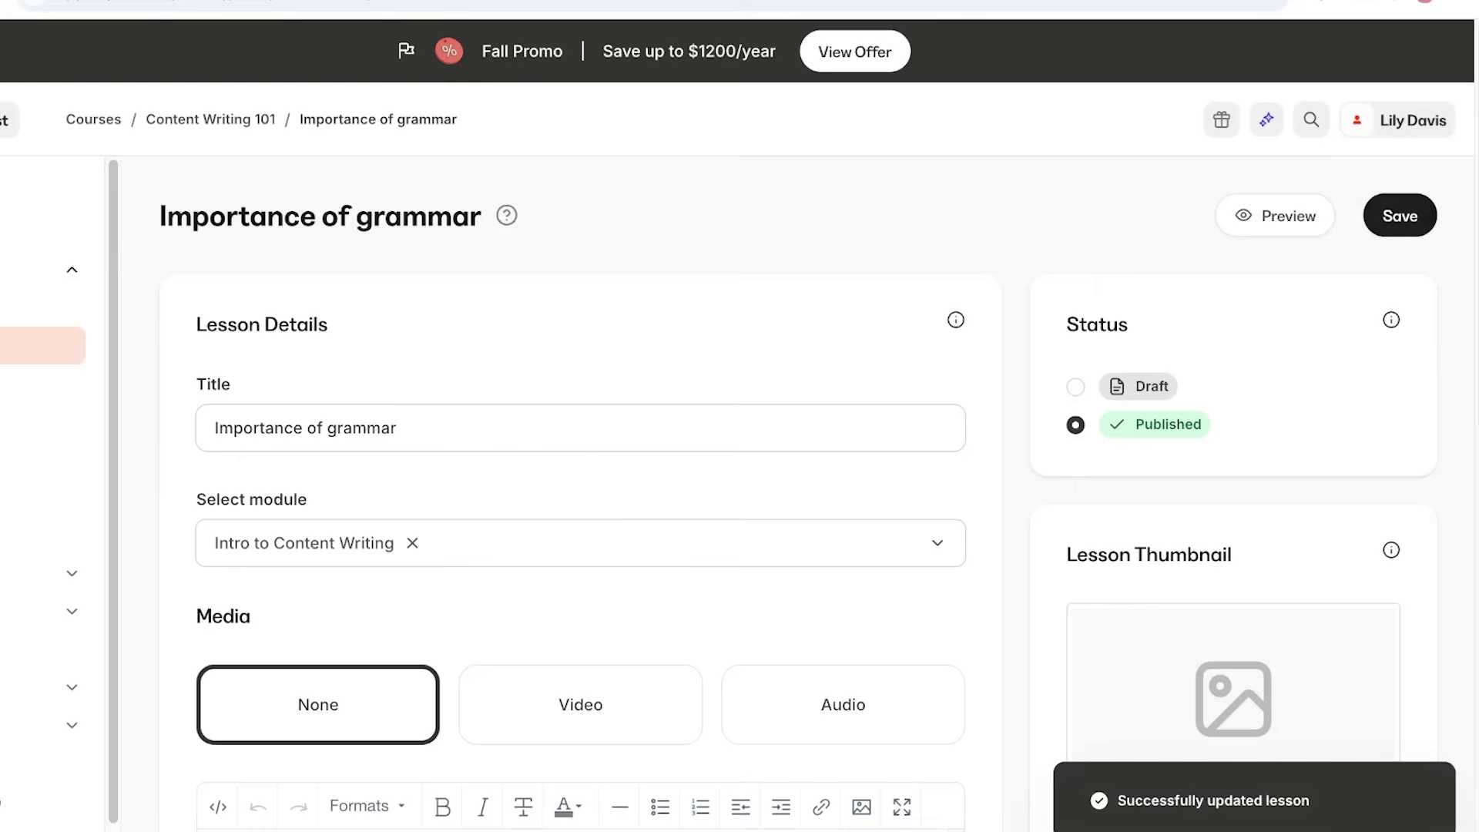
pyautogui.scroll(-5, 586, 493)
pyautogui.scroll(3, 585, 493)
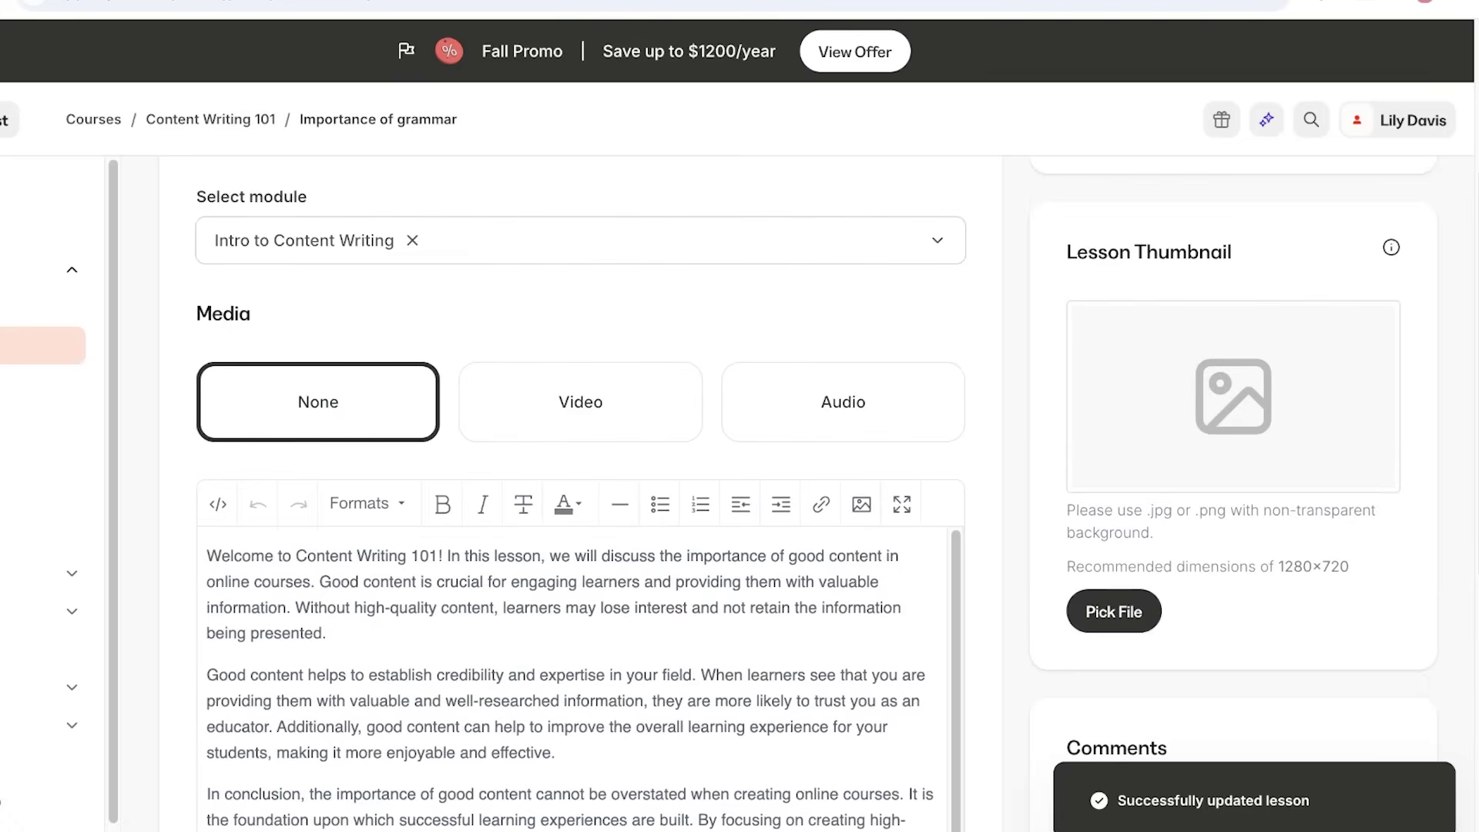
pyautogui.scroll(-5, 585, 493)
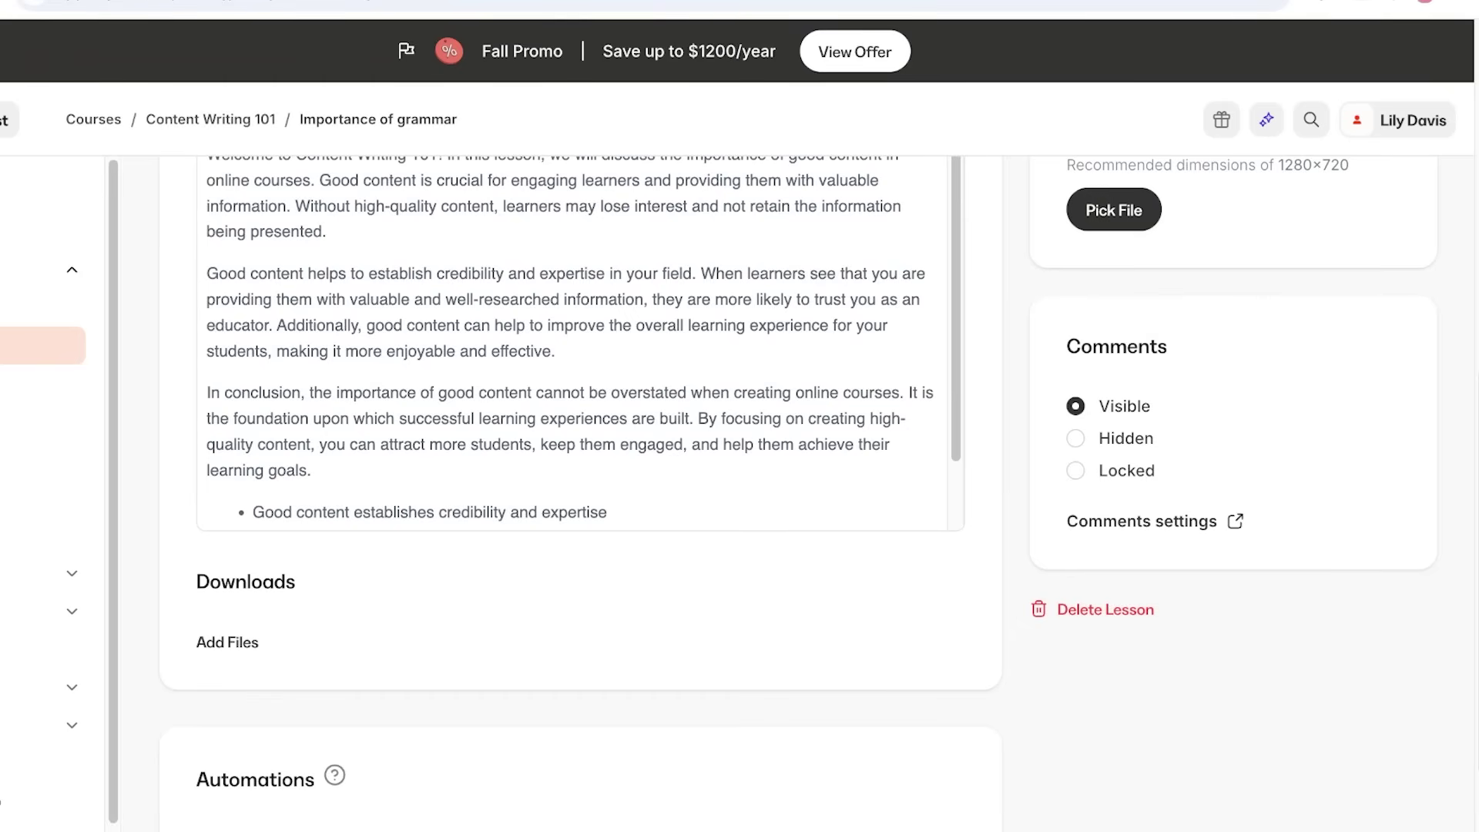
pyautogui.scroll(10, 585, 493)
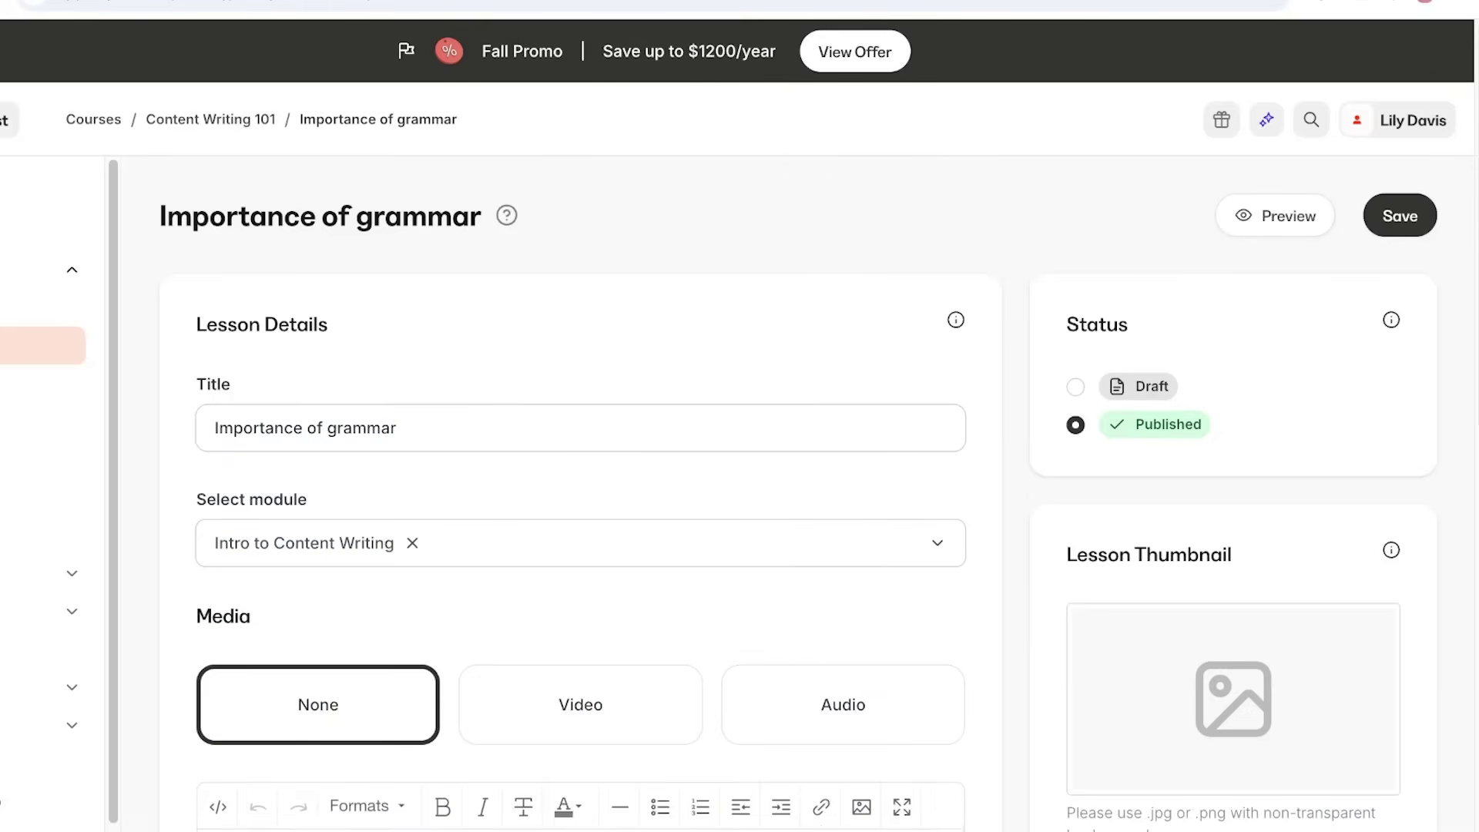
pyautogui.hotkey('ctrl', 's')
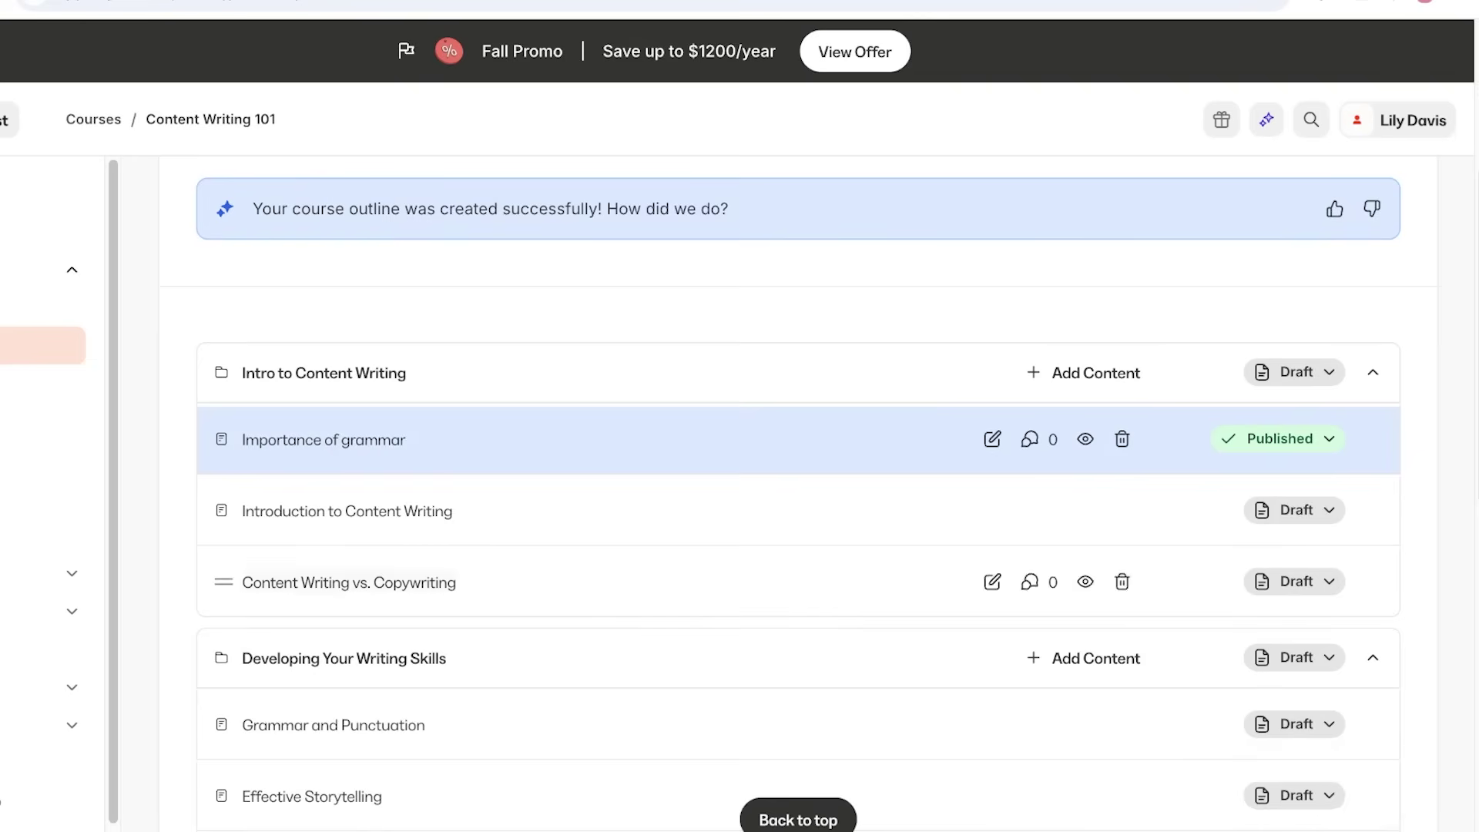
# Save the Introduction to Content Writing lesson and set its status to Published.
pyautogui.click(347, 511)
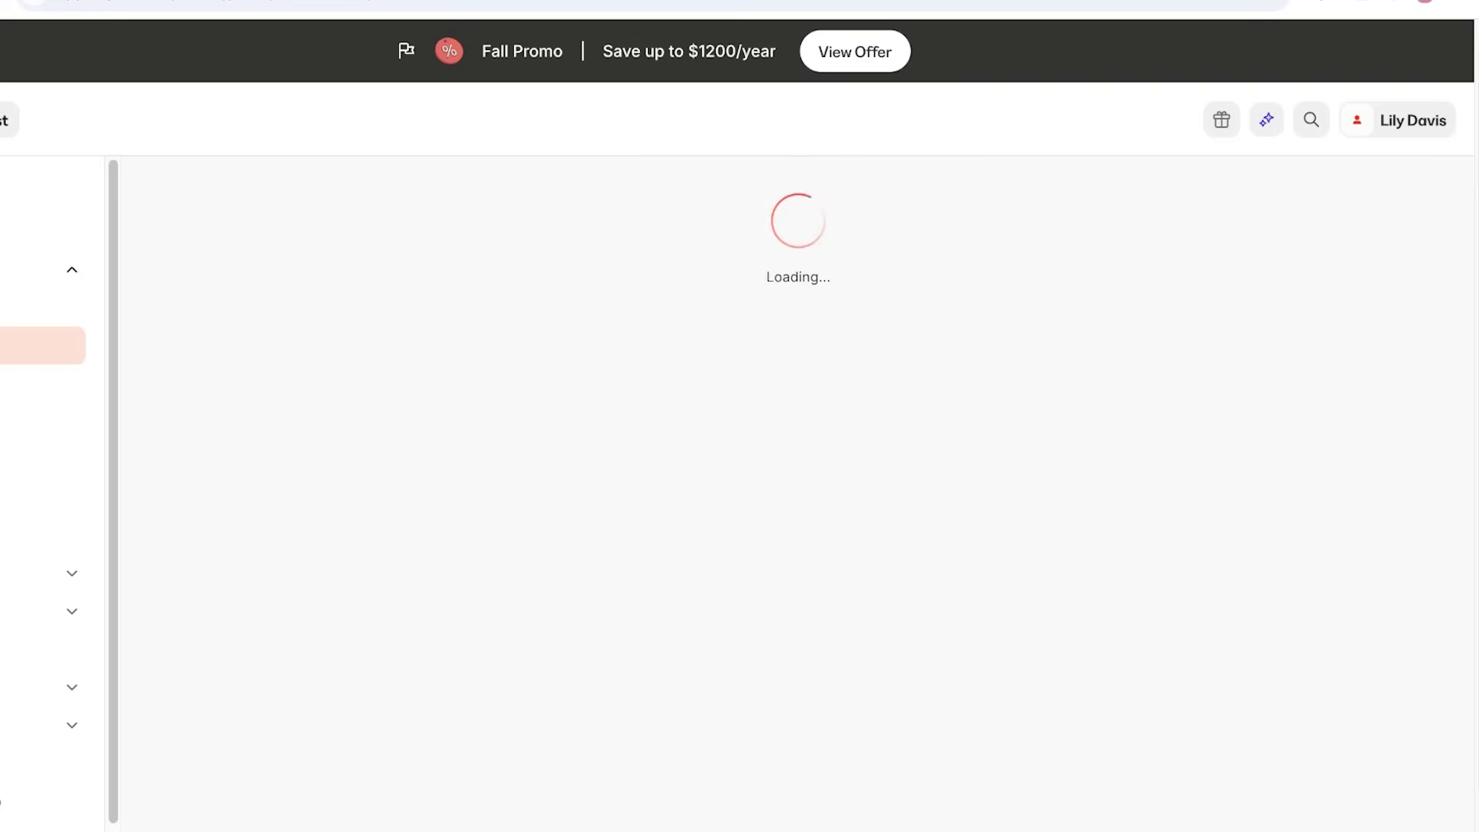
pyautogui.hotkey('ctrl', 'shift', 'Left')
pyautogui.hotkey('ctrl', 'shift', 'Left')
pyautogui.hotkey('ctrl', 'shift', 'Left')
pyautogui.hotkey('ctrl', 'shift', 'Left')
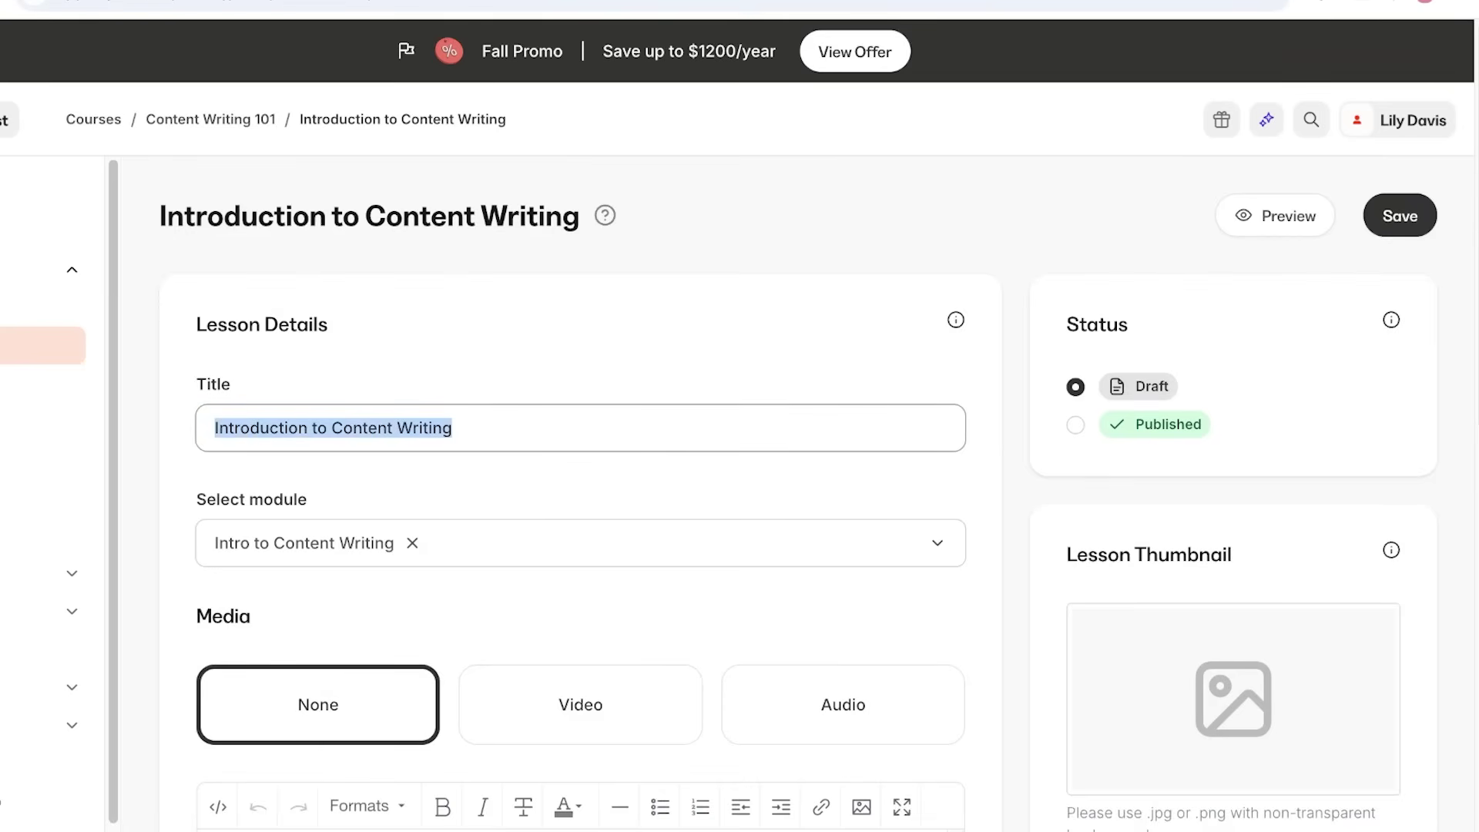
pyautogui.scroll(-9, 580, 493)
pyautogui.scroll(9, 580, 493)
pyautogui.scroll(-8, 580, 493)
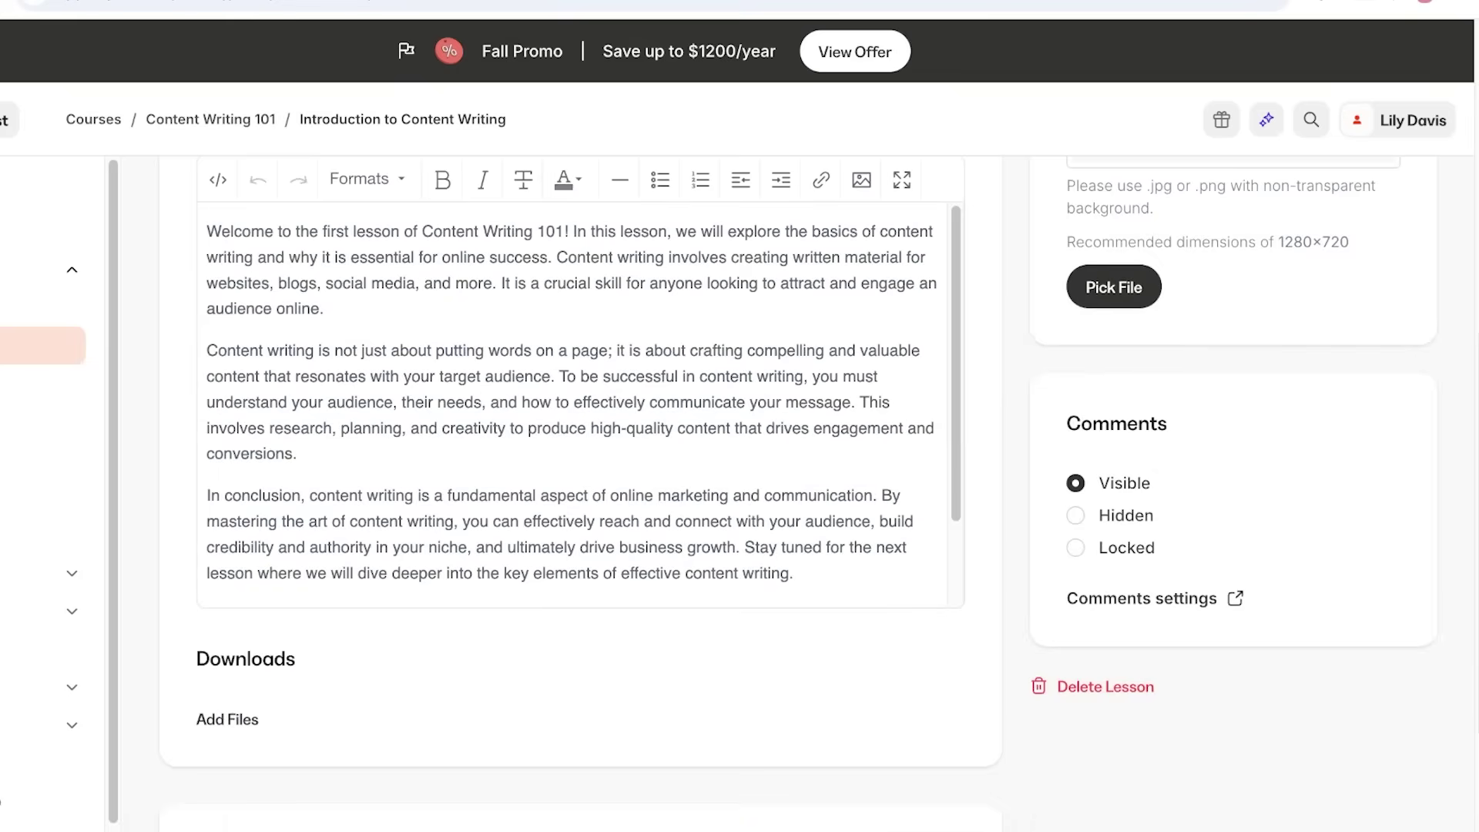
pyautogui.scroll(-3, 580, 493)
pyautogui.scroll(9, 580, 493)
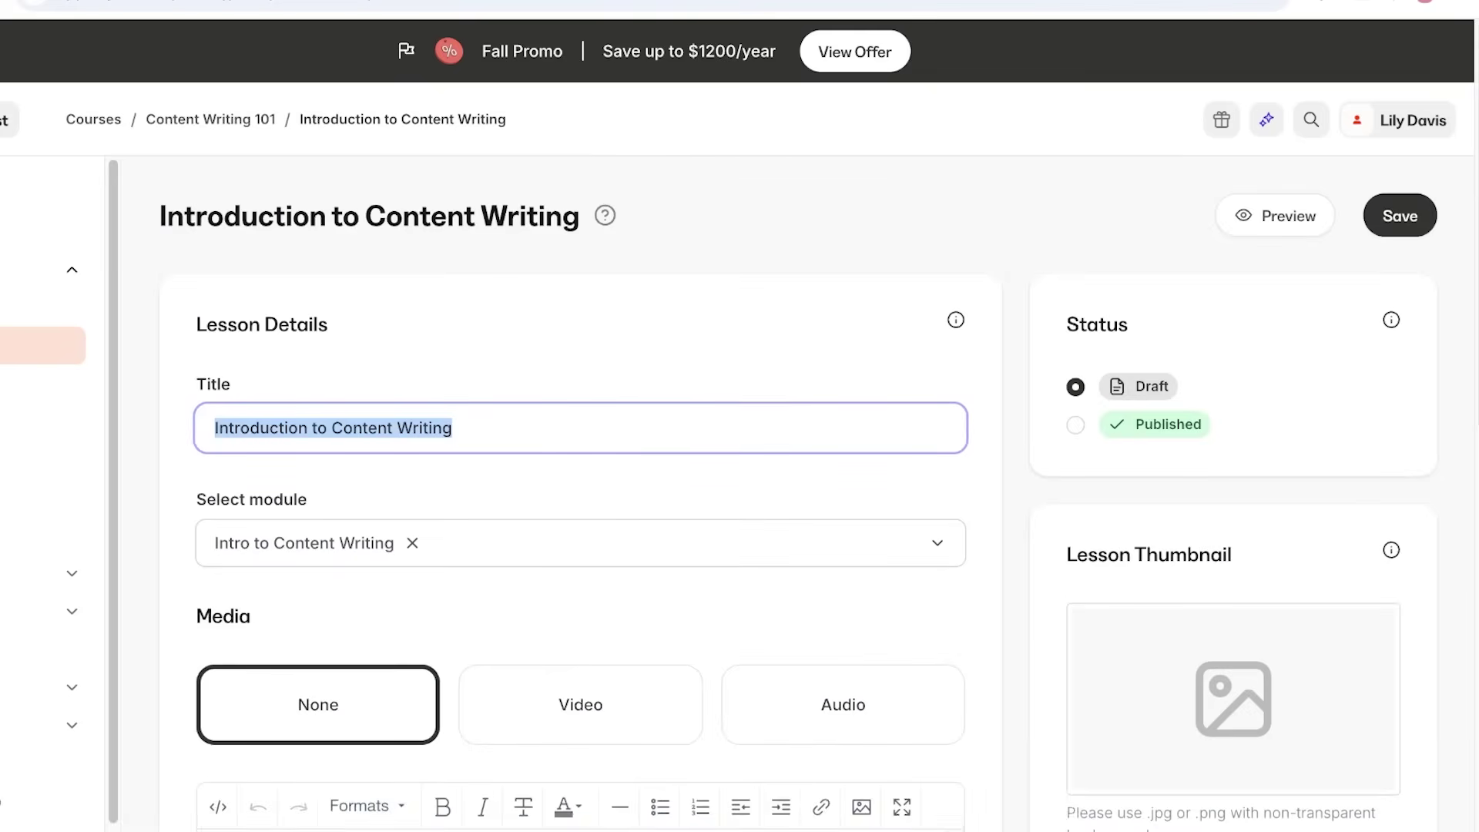
pyautogui.hotkey('ctrl', 's')
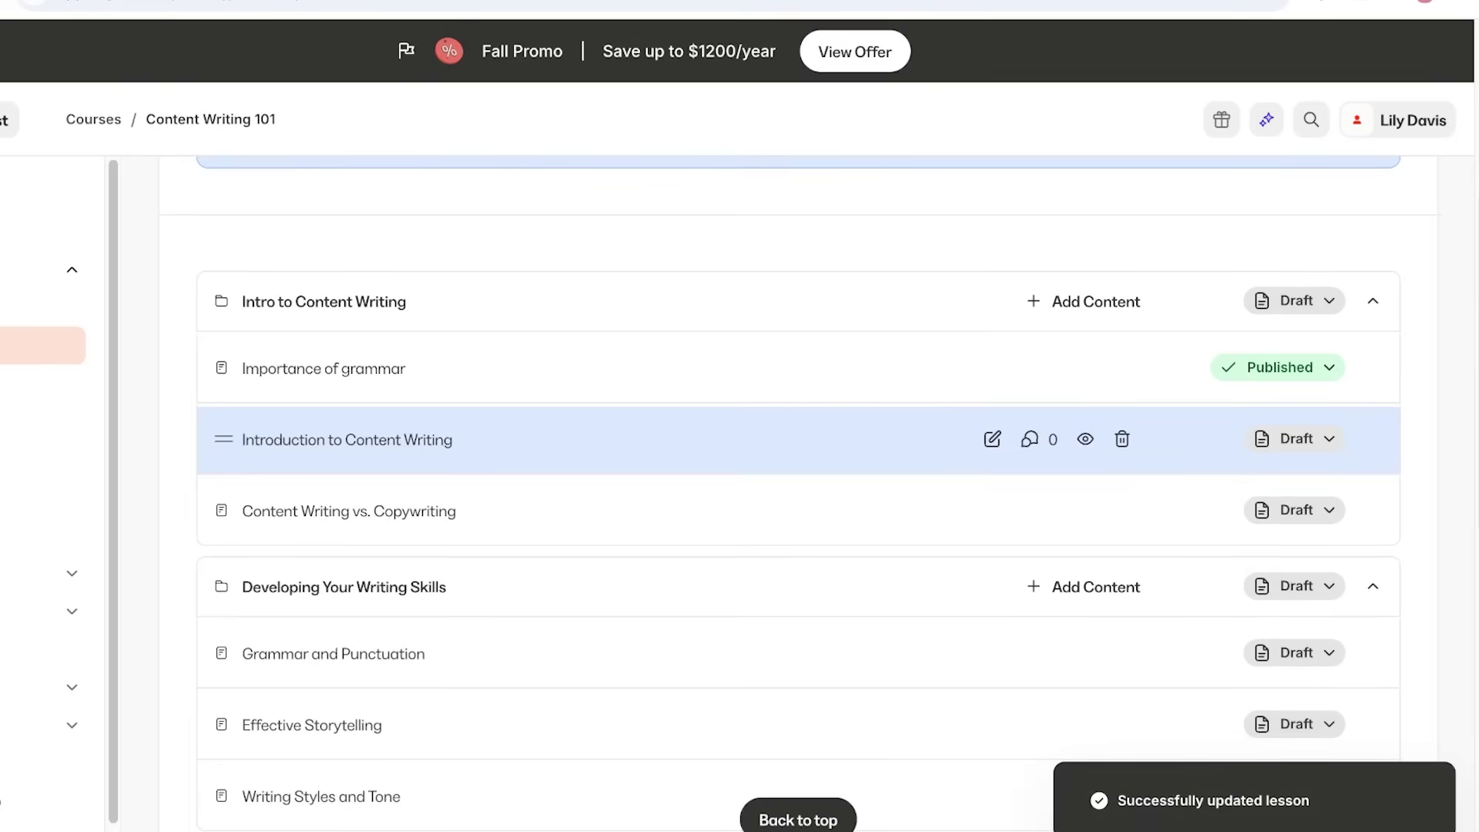
pyautogui.click(1296, 438)
pyautogui.click(1147, 541)
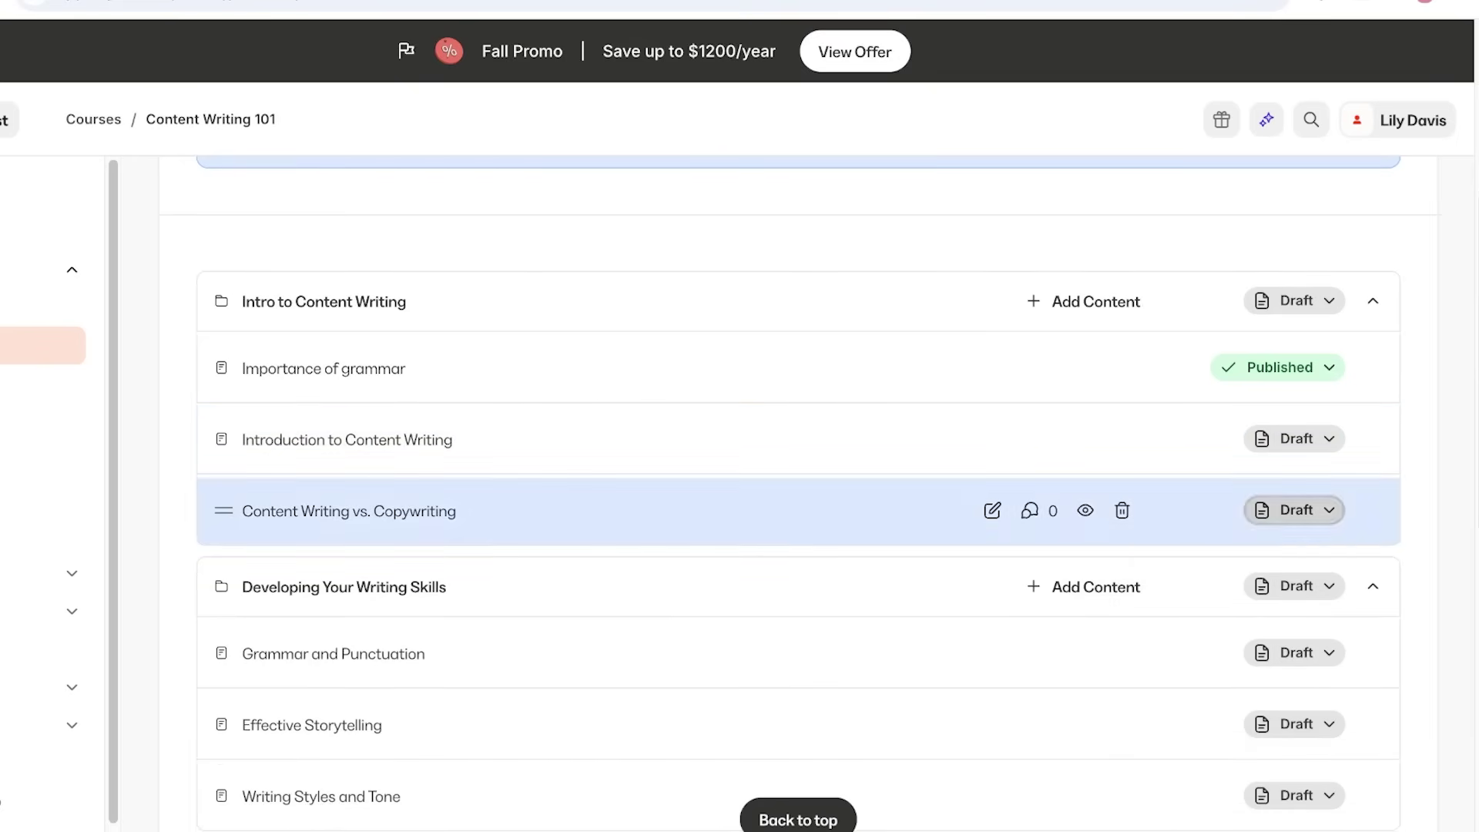
# Start a new lesson in the Intro to Content Writing module, then cancel it.
pyautogui.scroll(3, 847, 462)
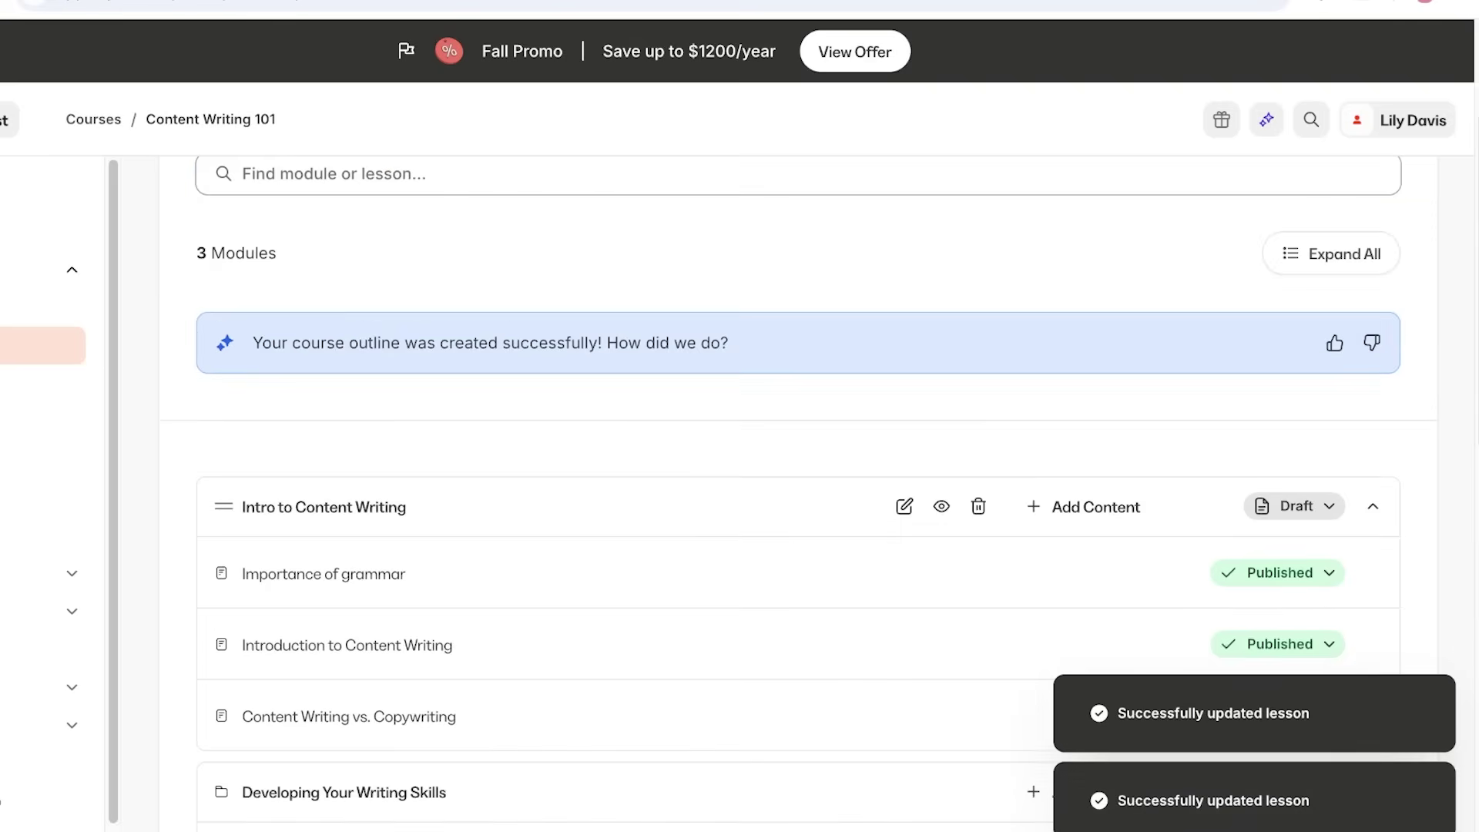
pyautogui.scroll(-3, 1001, 462)
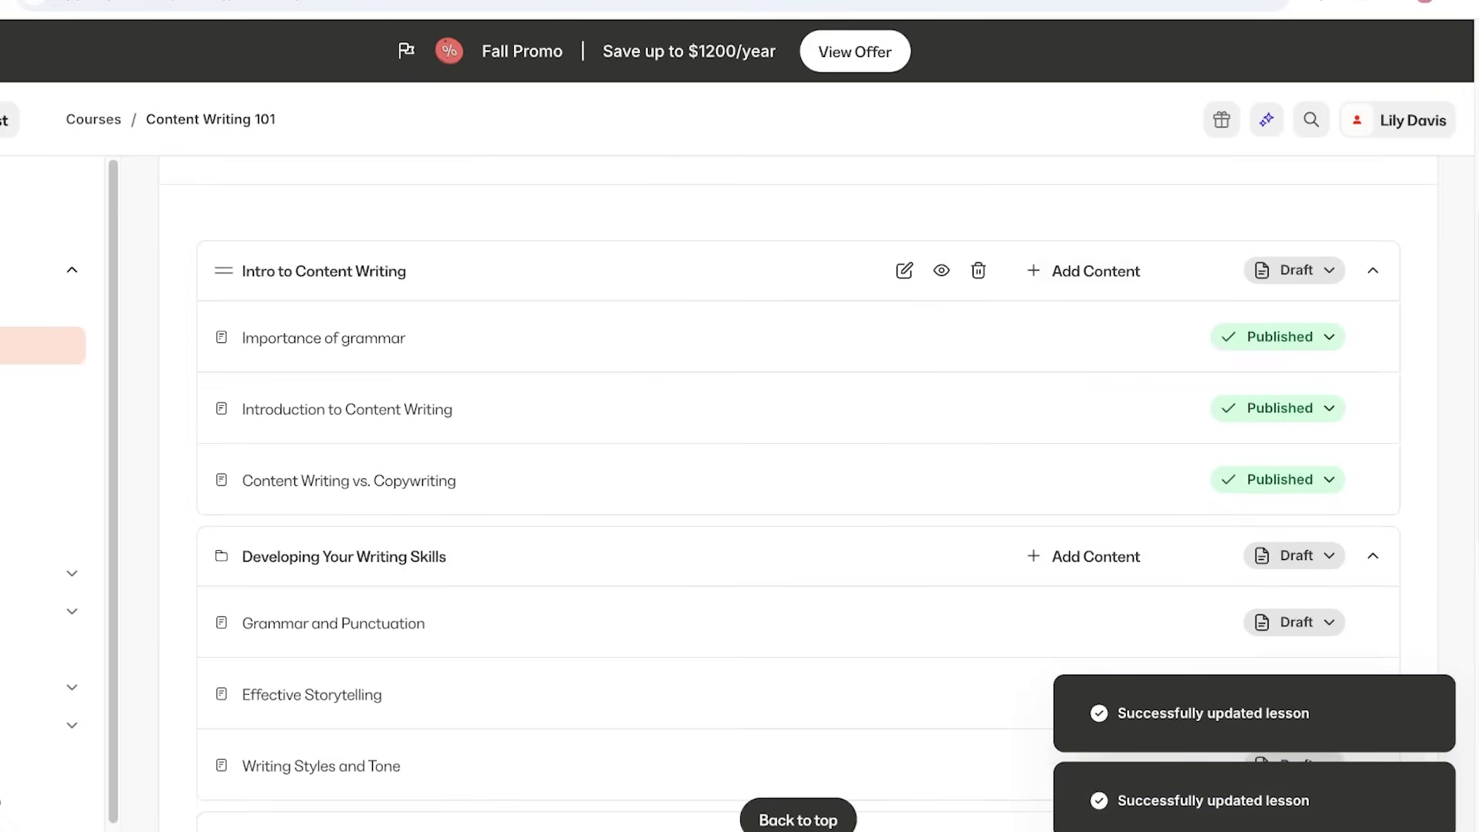
pyautogui.click(1095, 270)
pyautogui.click(928, 366)
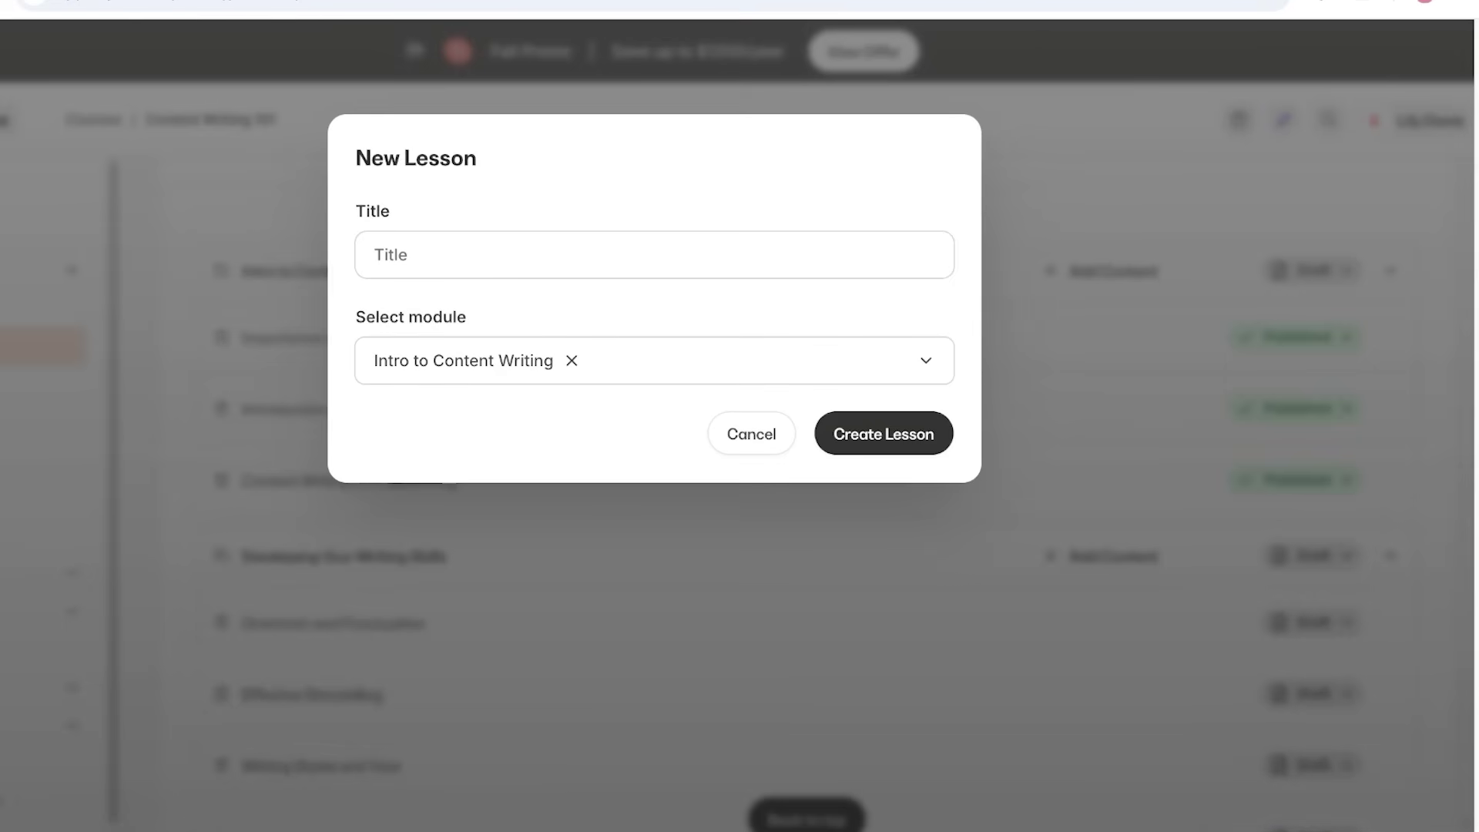
pyautogui.press('Escape')
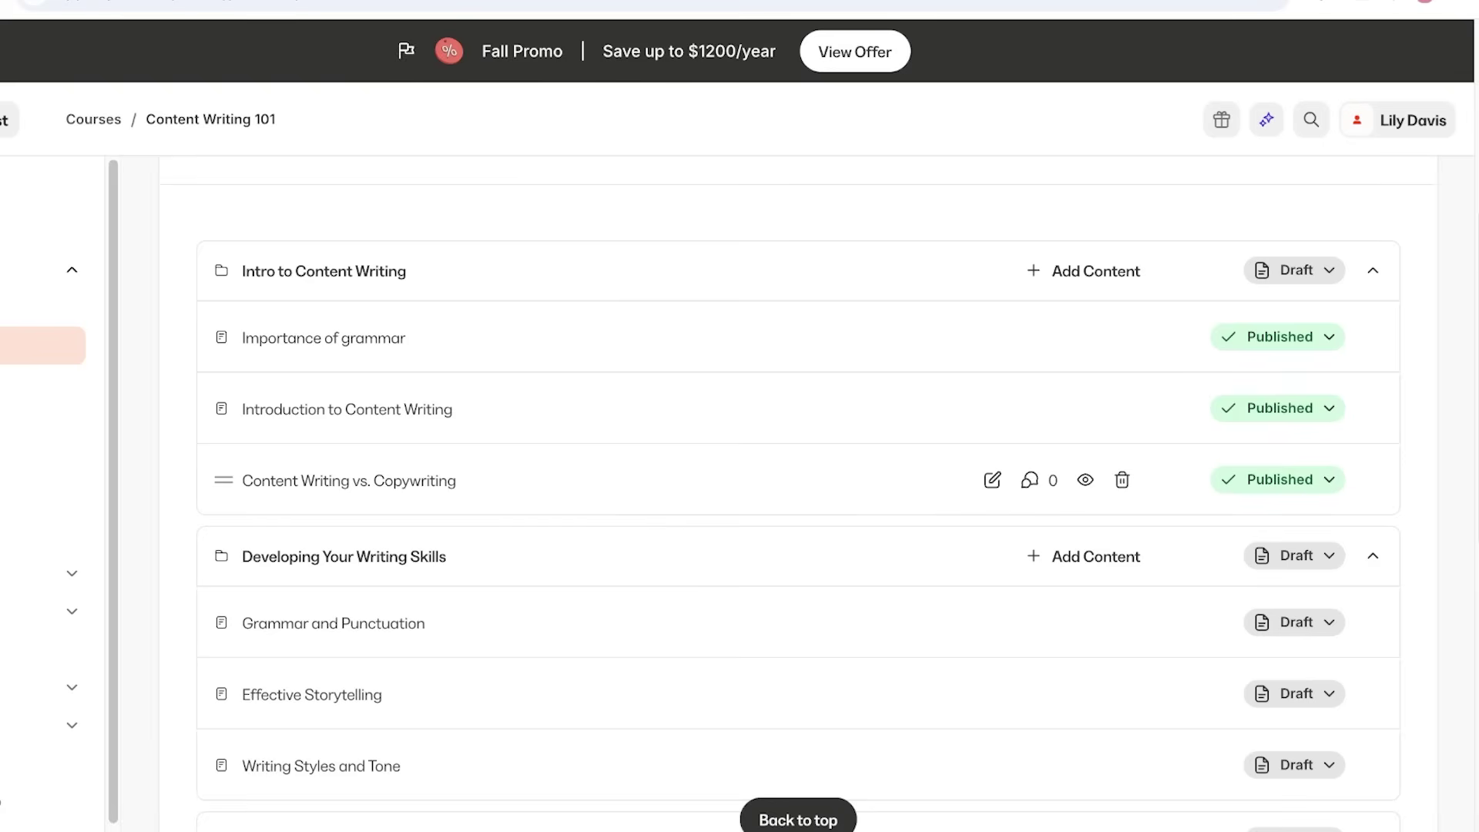
# Add a quiz to Intro to Content Writing and view its question text and type list.
pyautogui.click(1085, 270)
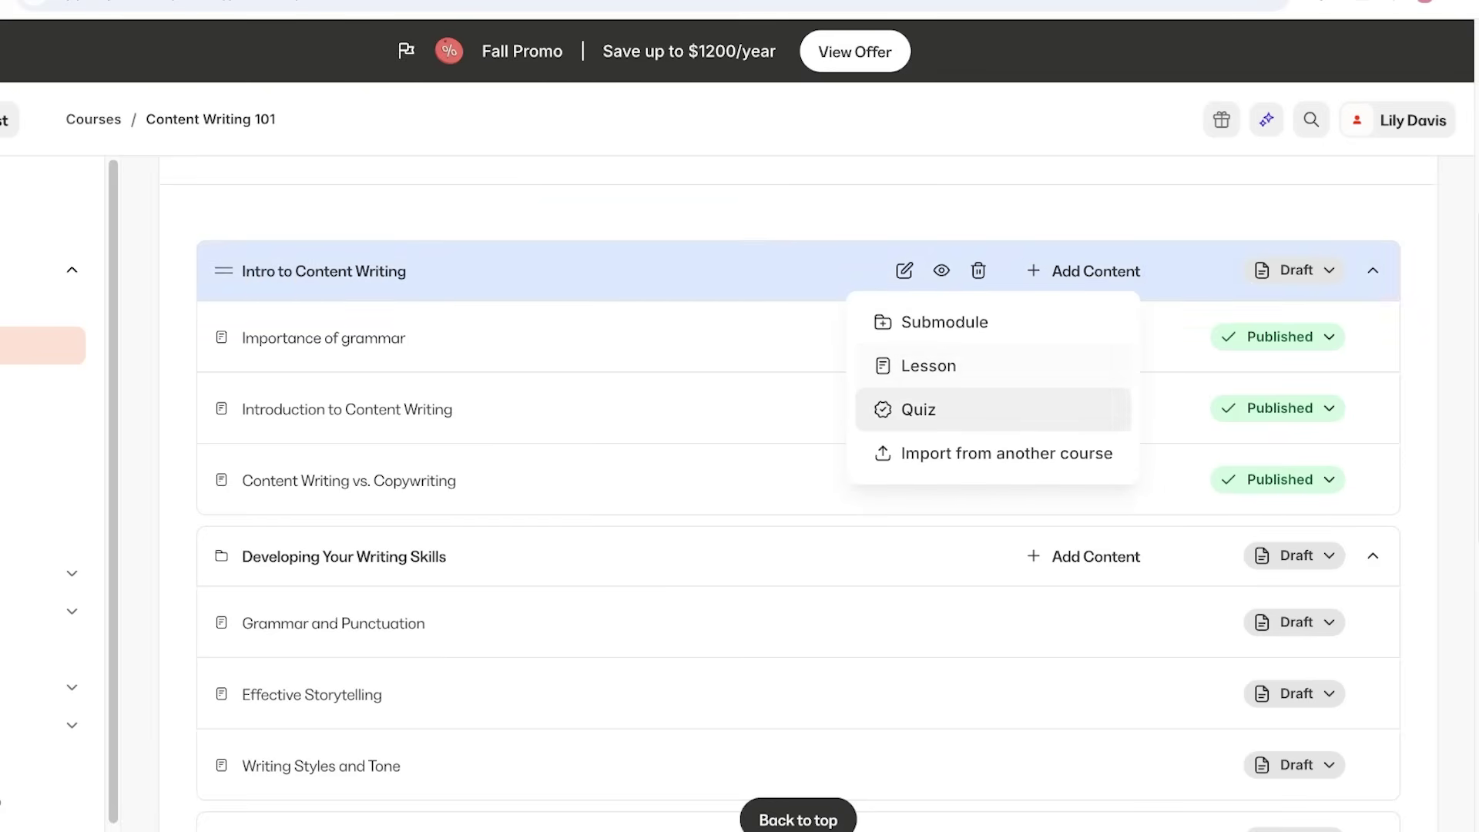
pyautogui.click(918, 409)
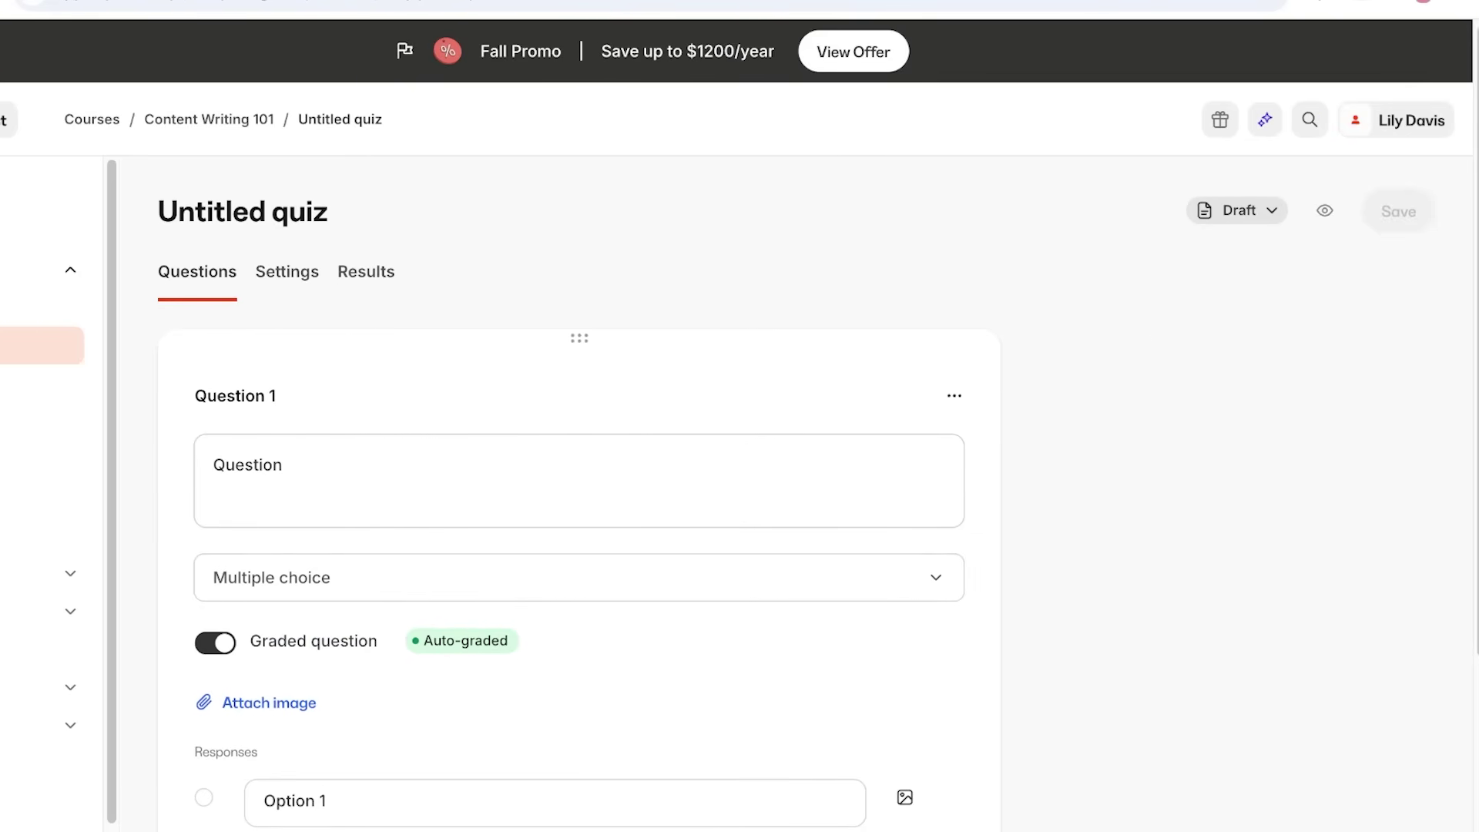
pyautogui.click(213, 464)
pyautogui.scroll(-4, 213, 464)
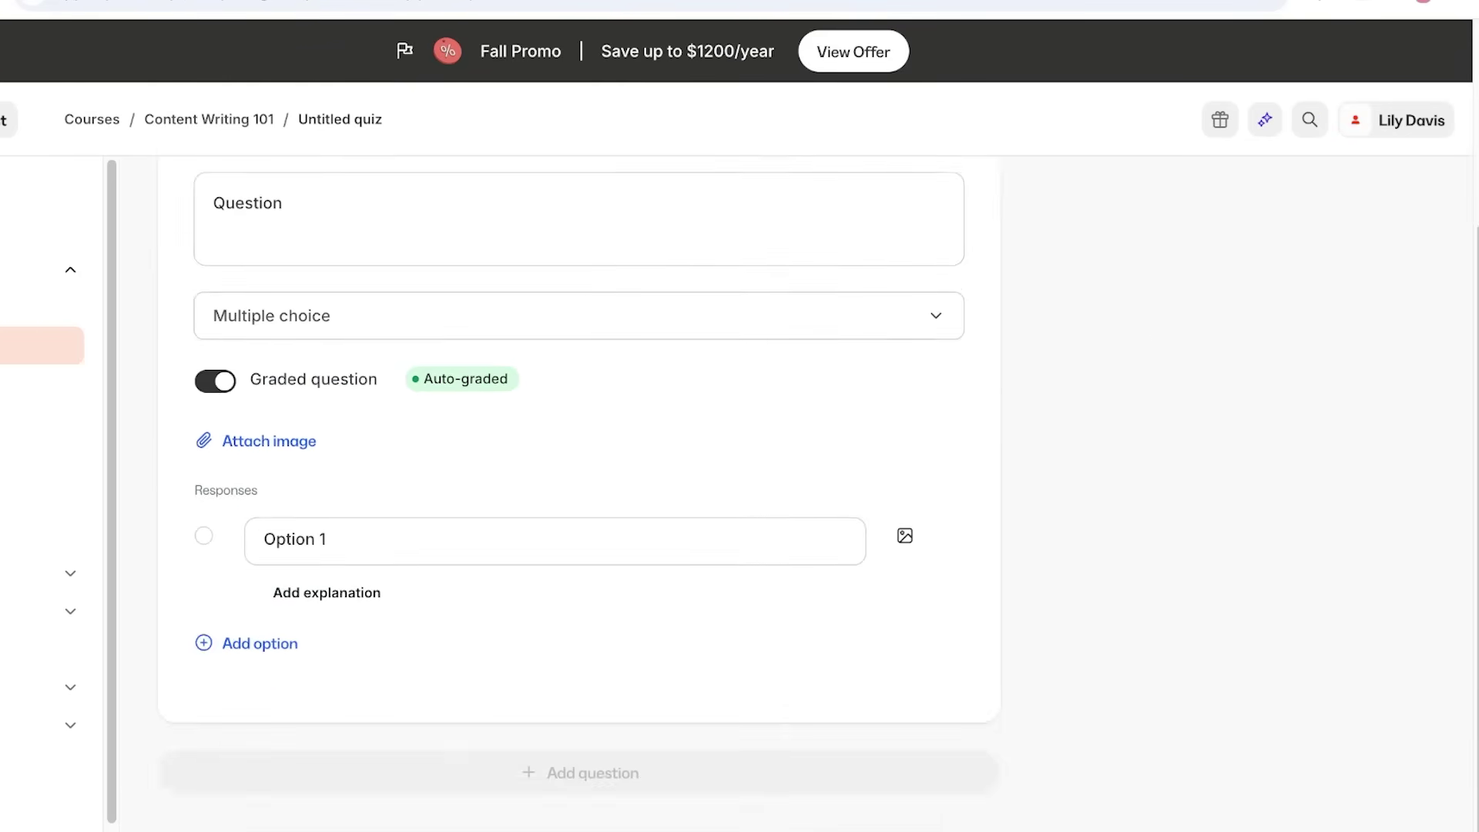
pyautogui.scroll(4, 214, 464)
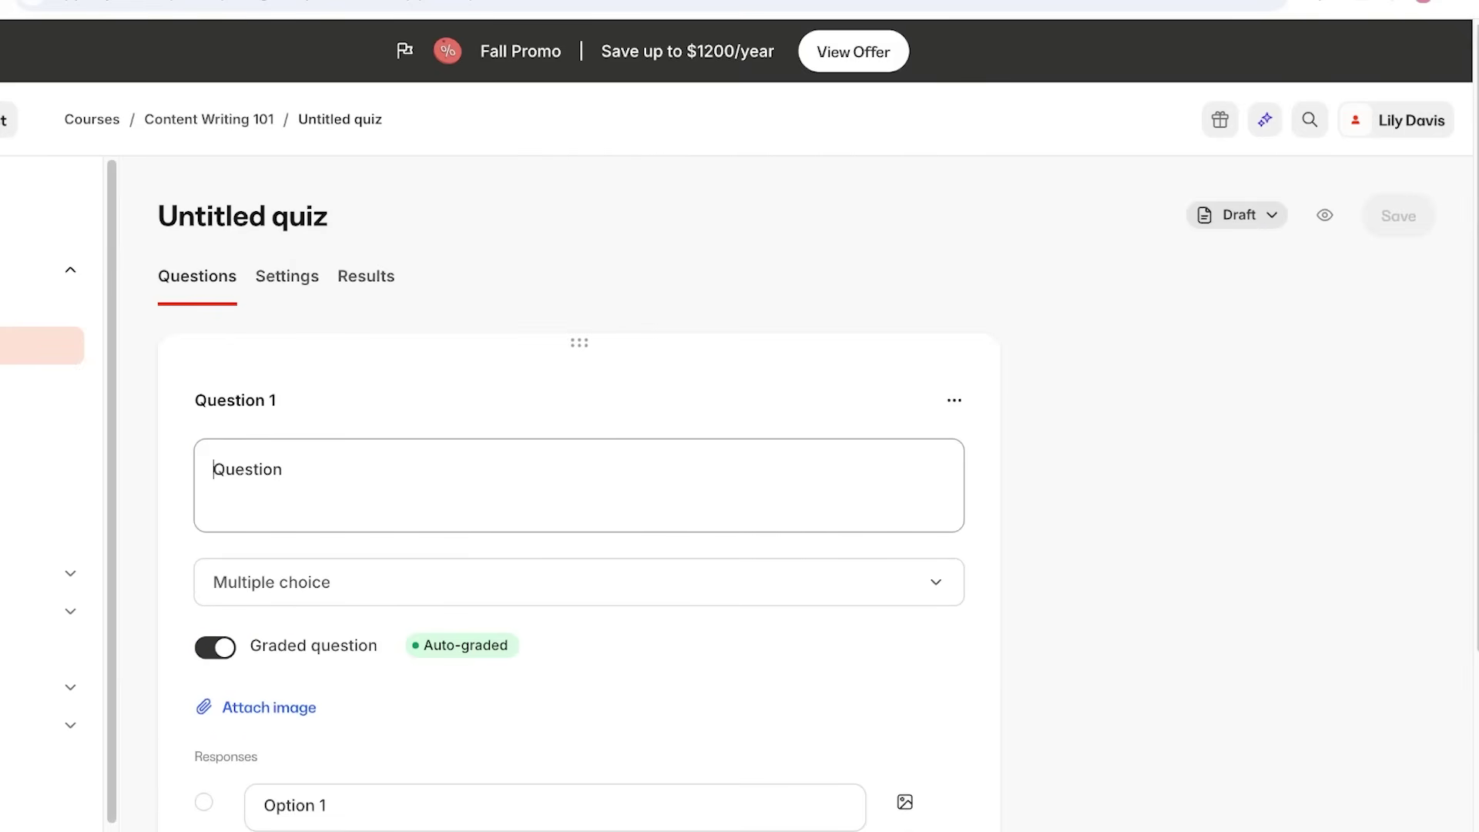
pyautogui.click(579, 582)
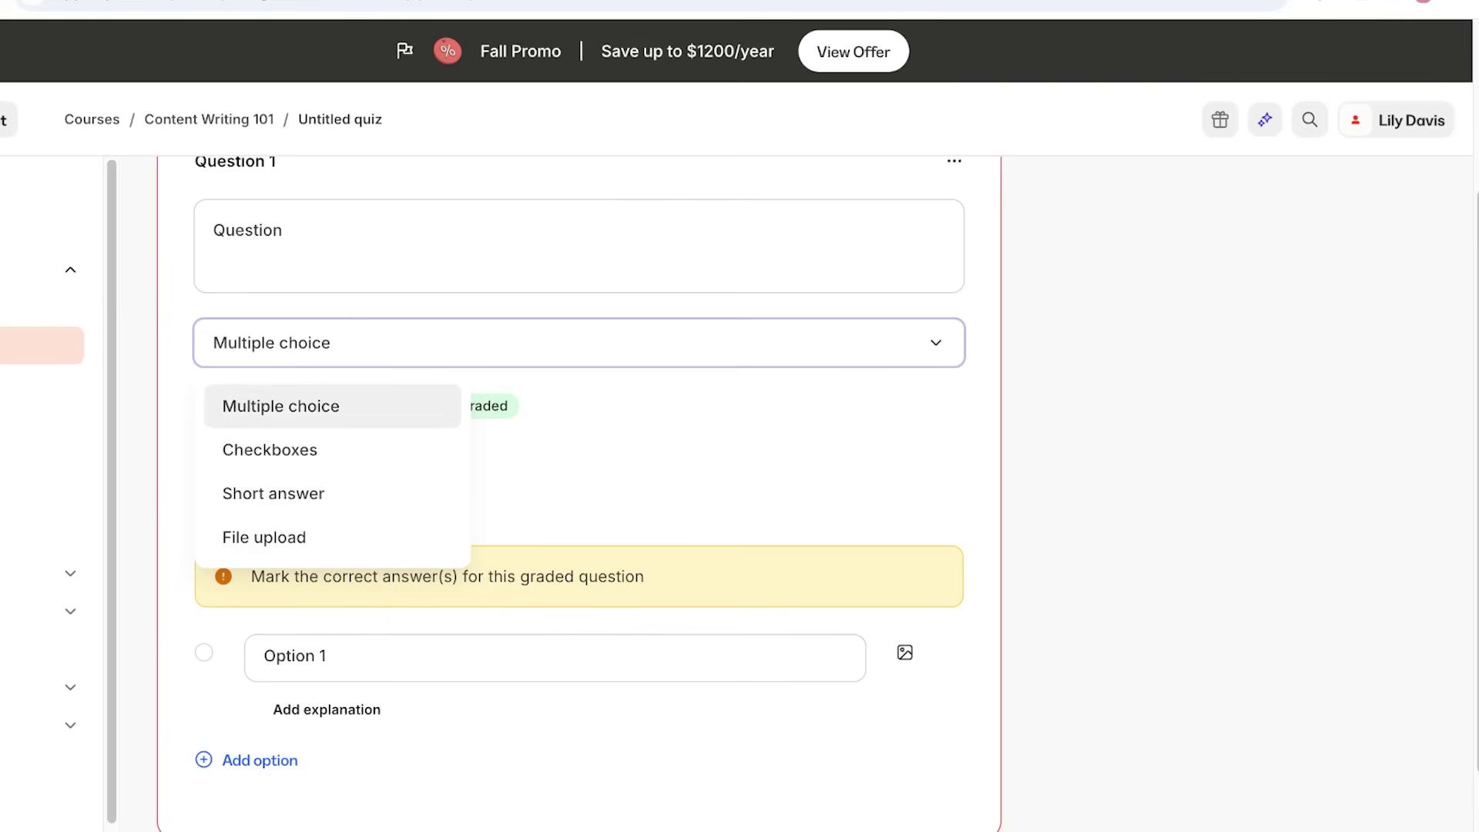
# Replace the placeholder question with 'What is the correct sentence?'.
pyautogui.press('Return')
pyautogui.click(282, 230)
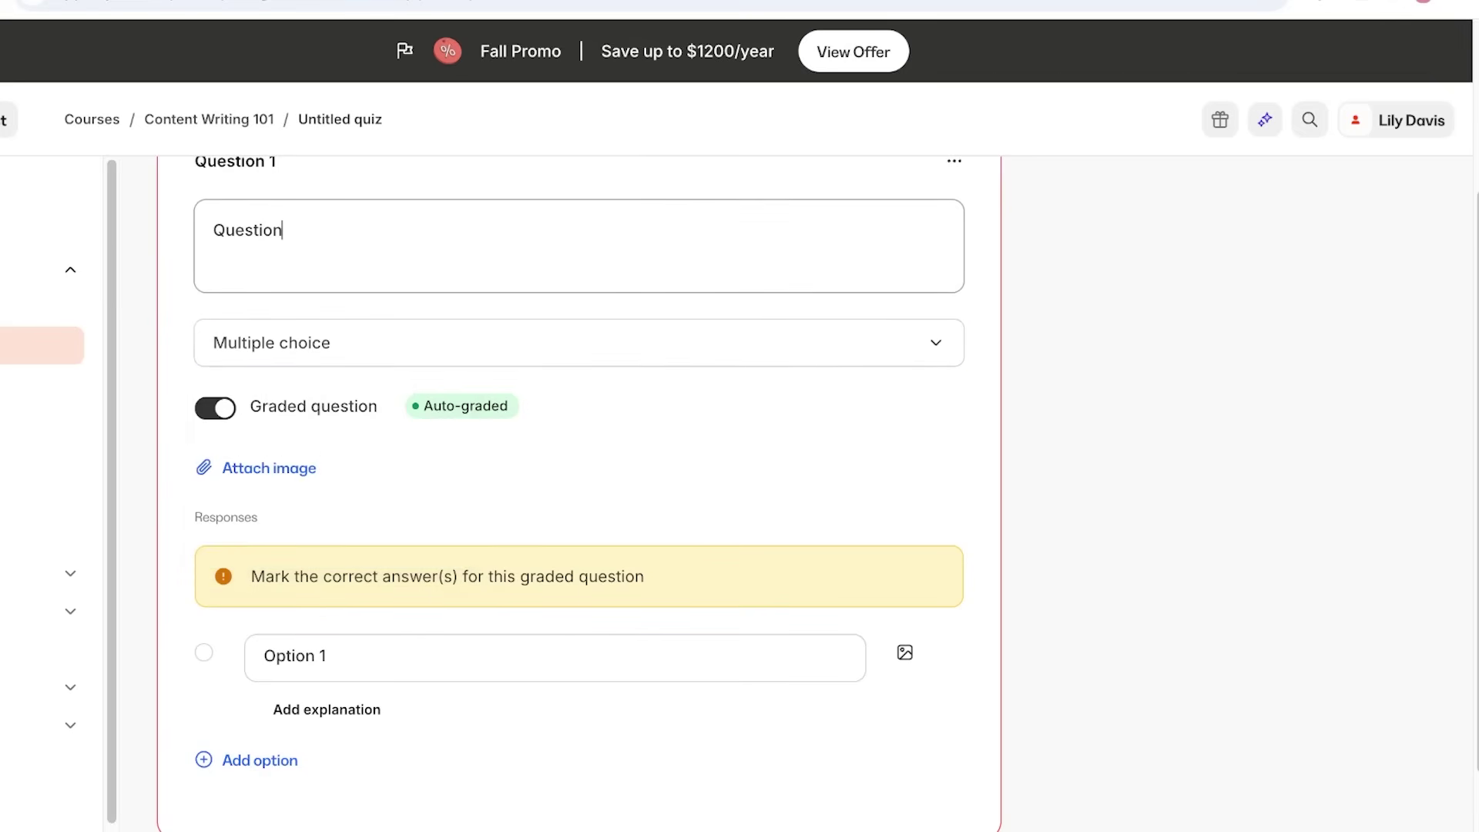
pyautogui.hotkey('ctrl', 'a')
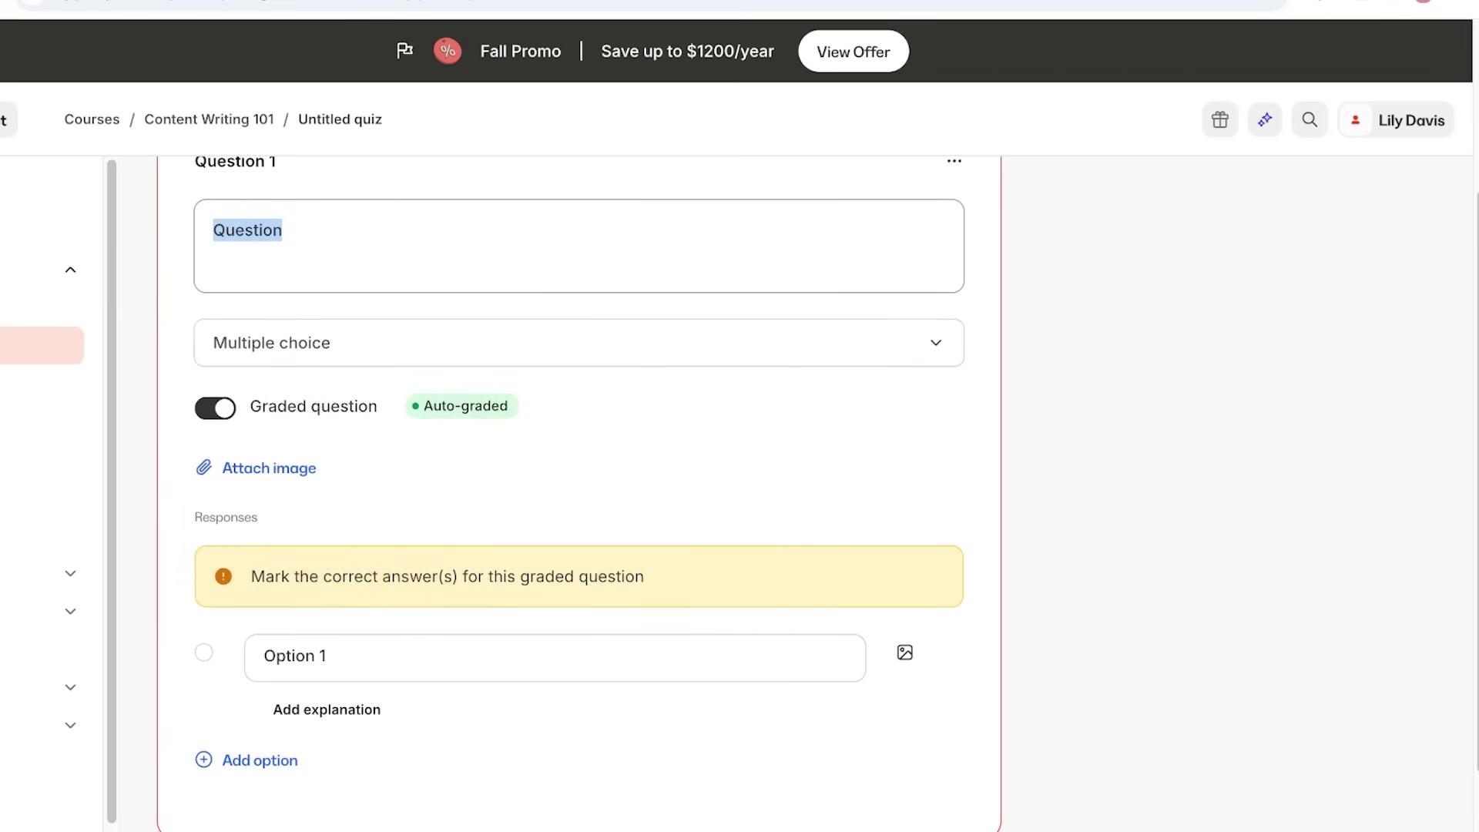
pyautogui.press('BackSpace')
pyautogui.write('B')
pyautogui.press('BackSpace')
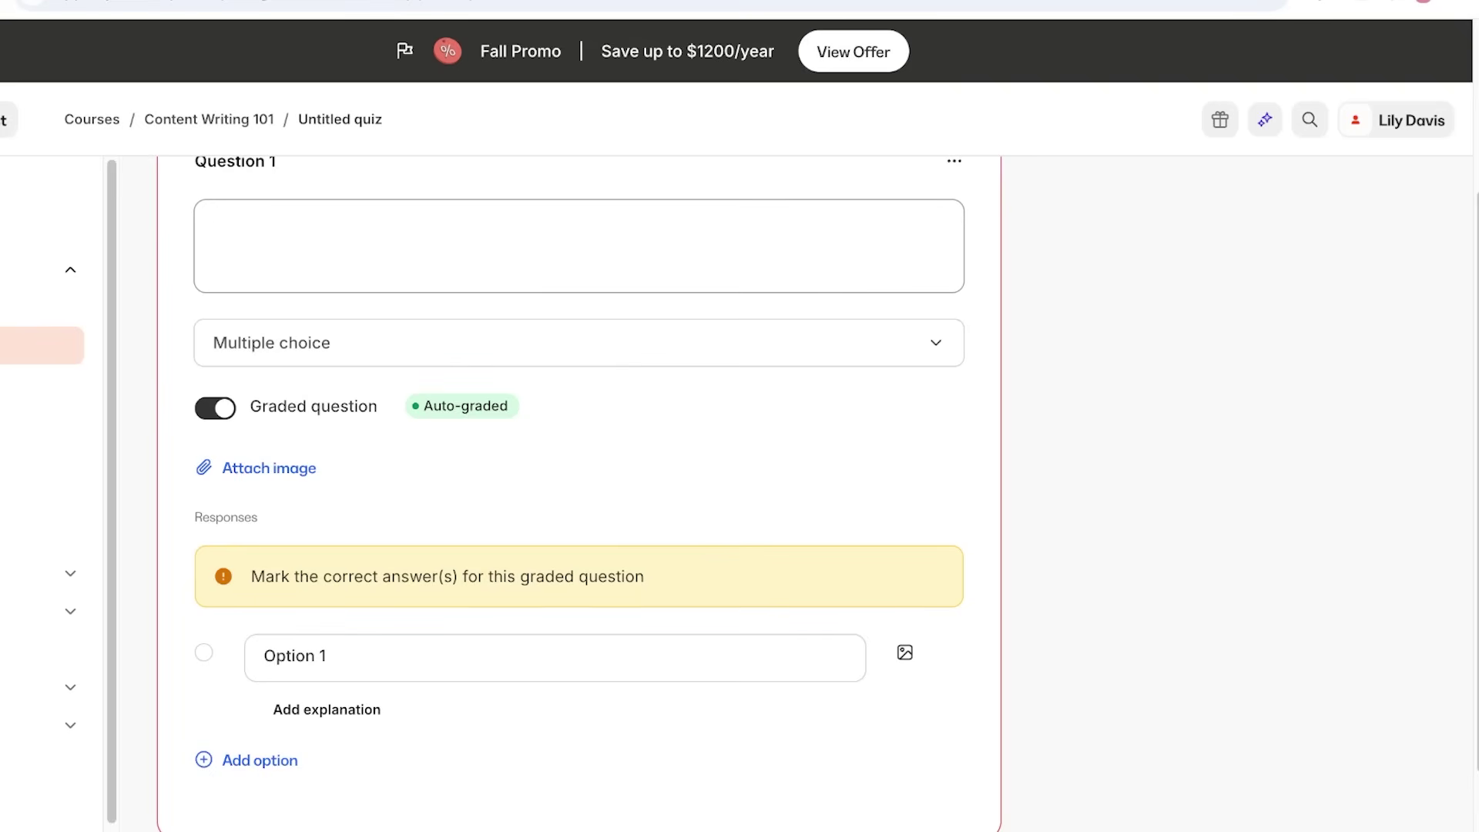
pyautogui.write('What is the correct sentence?')
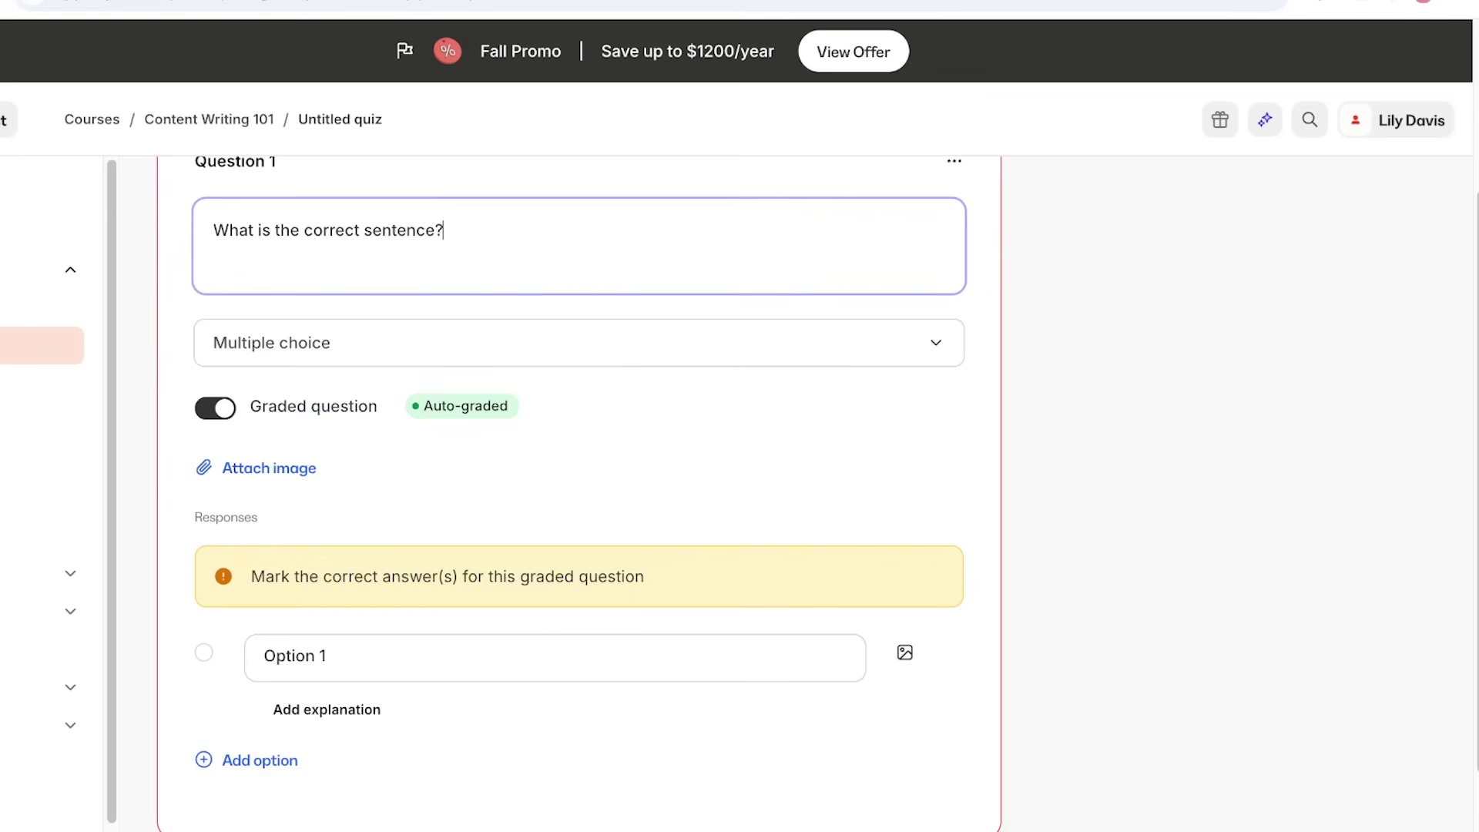
pyautogui.click(554, 656)
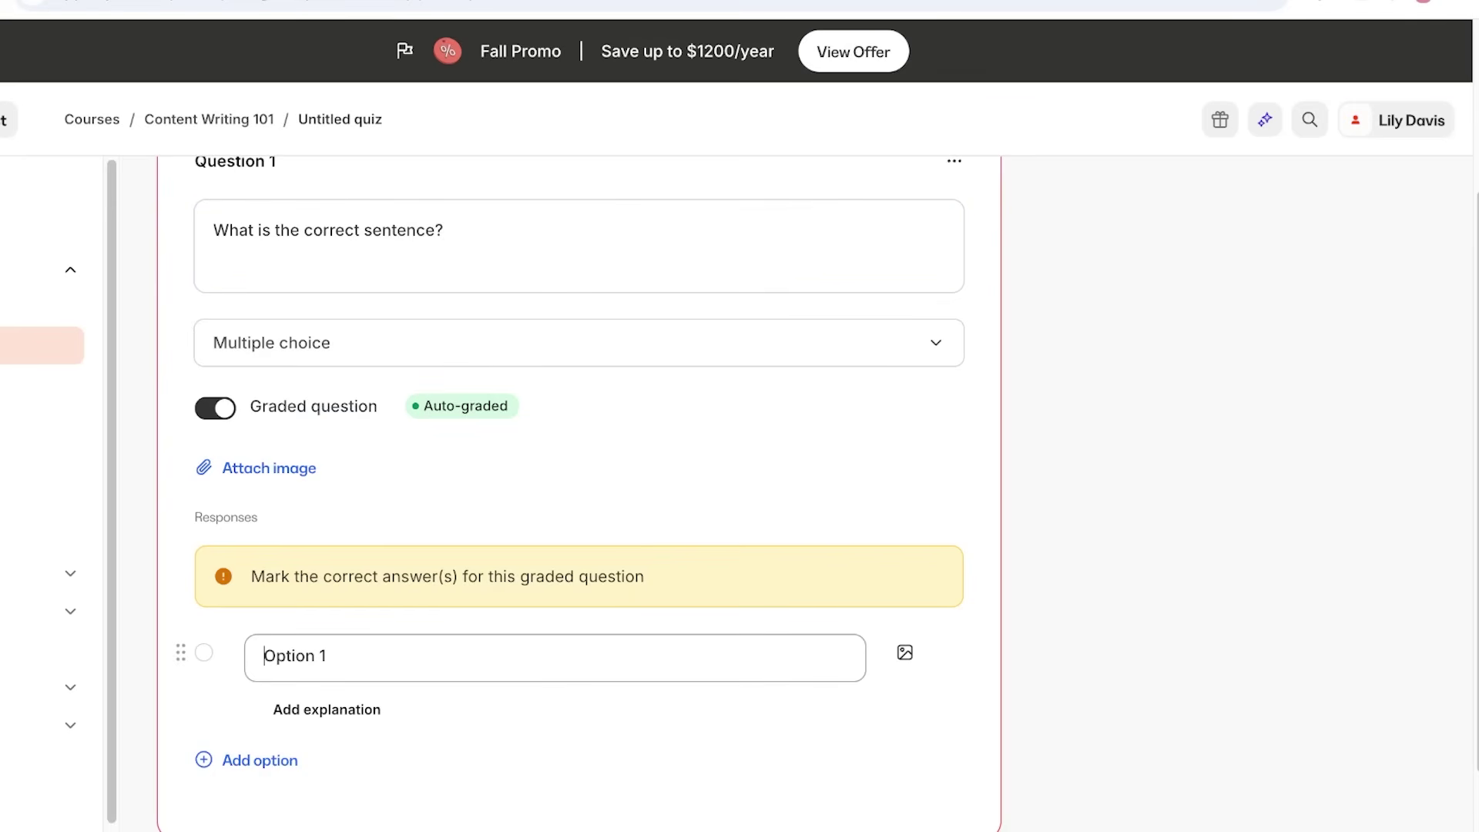
# Toggle Graded question off and back on, then view the question type list.
pyautogui.scroll(-1, 554, 656)
pyautogui.click(264, 603)
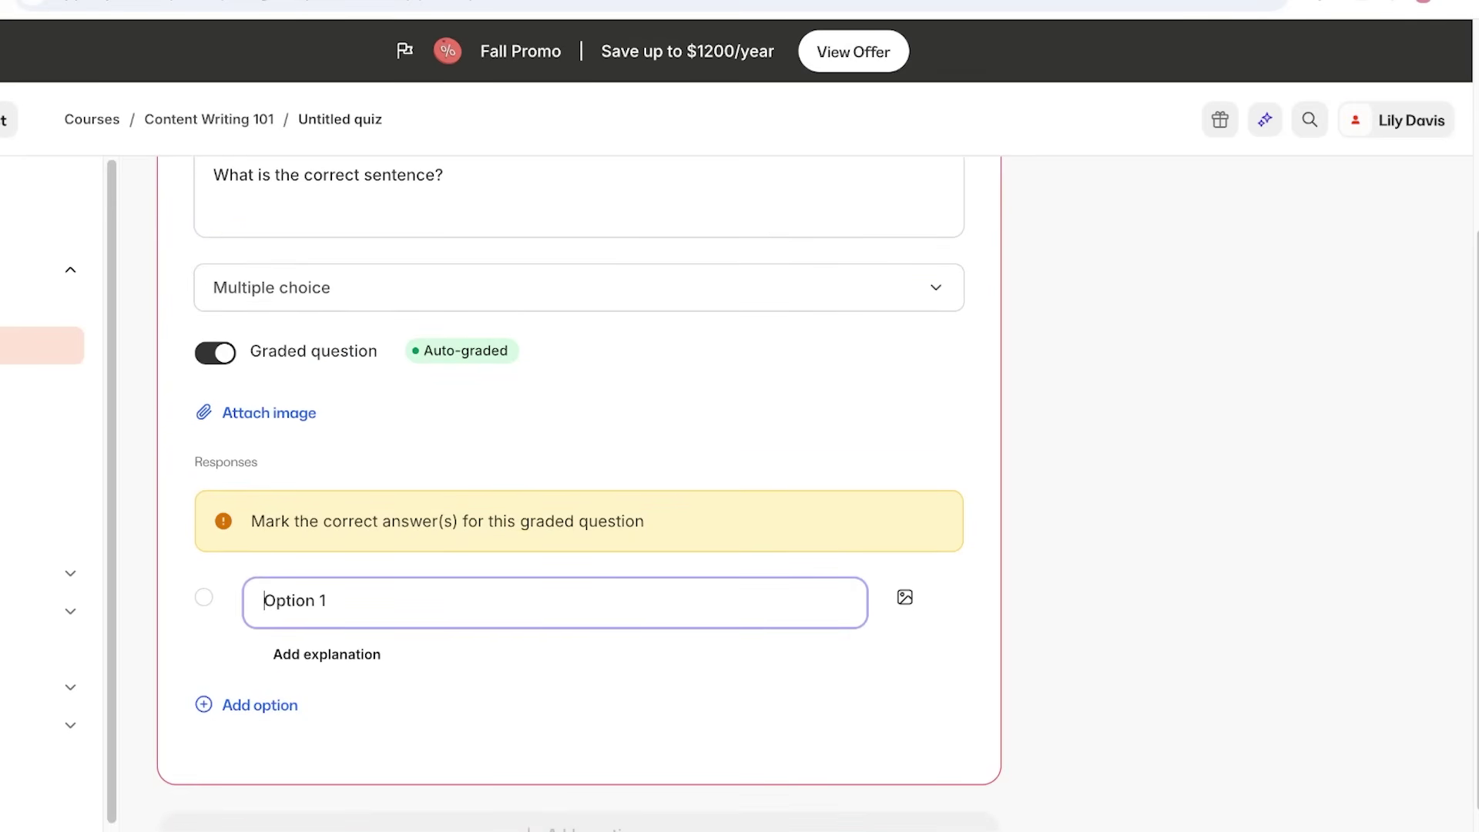
pyautogui.scroll(4, 739, 493)
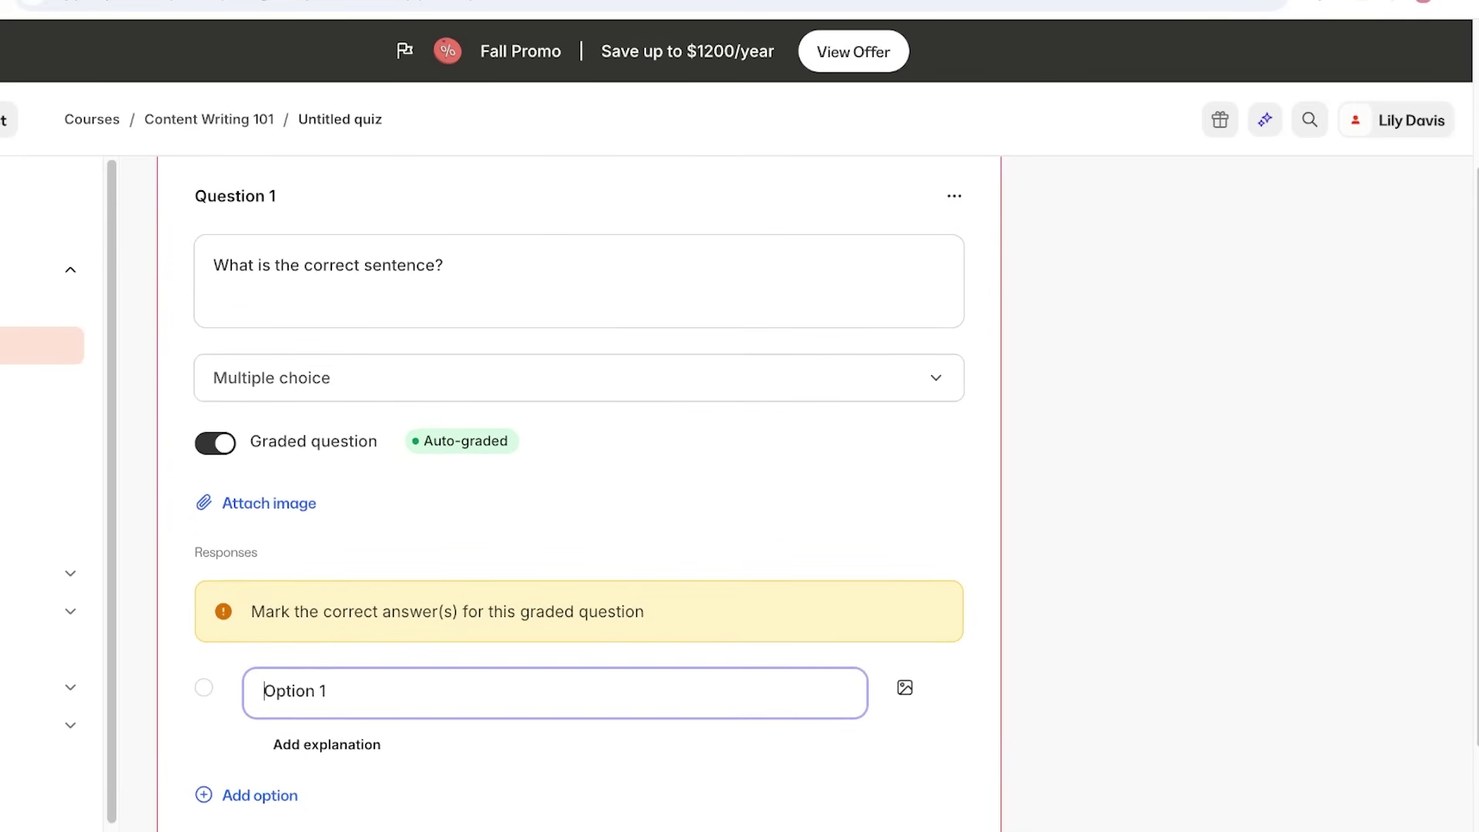
pyautogui.click(215, 647)
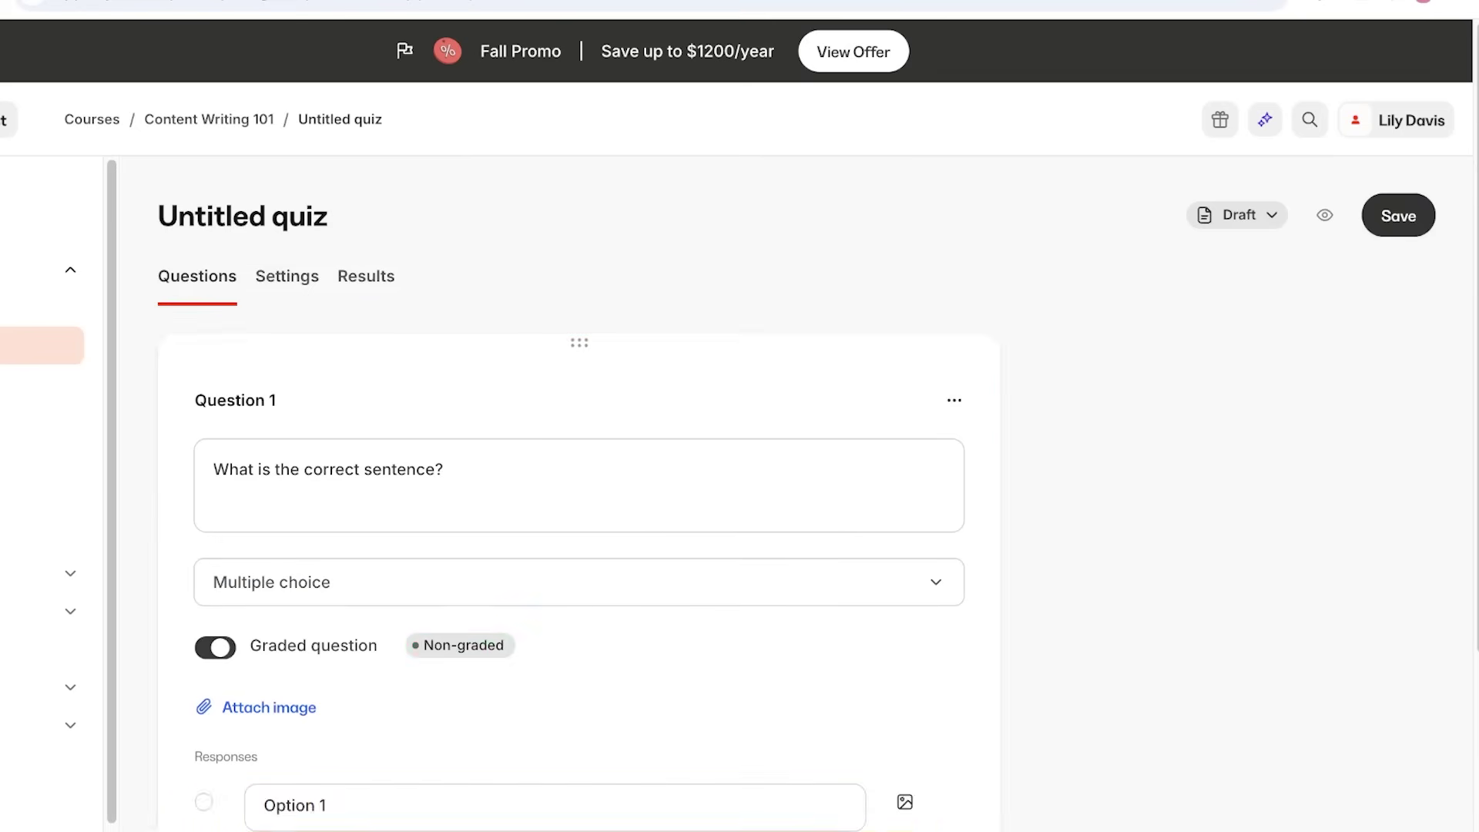
pyautogui.click(215, 647)
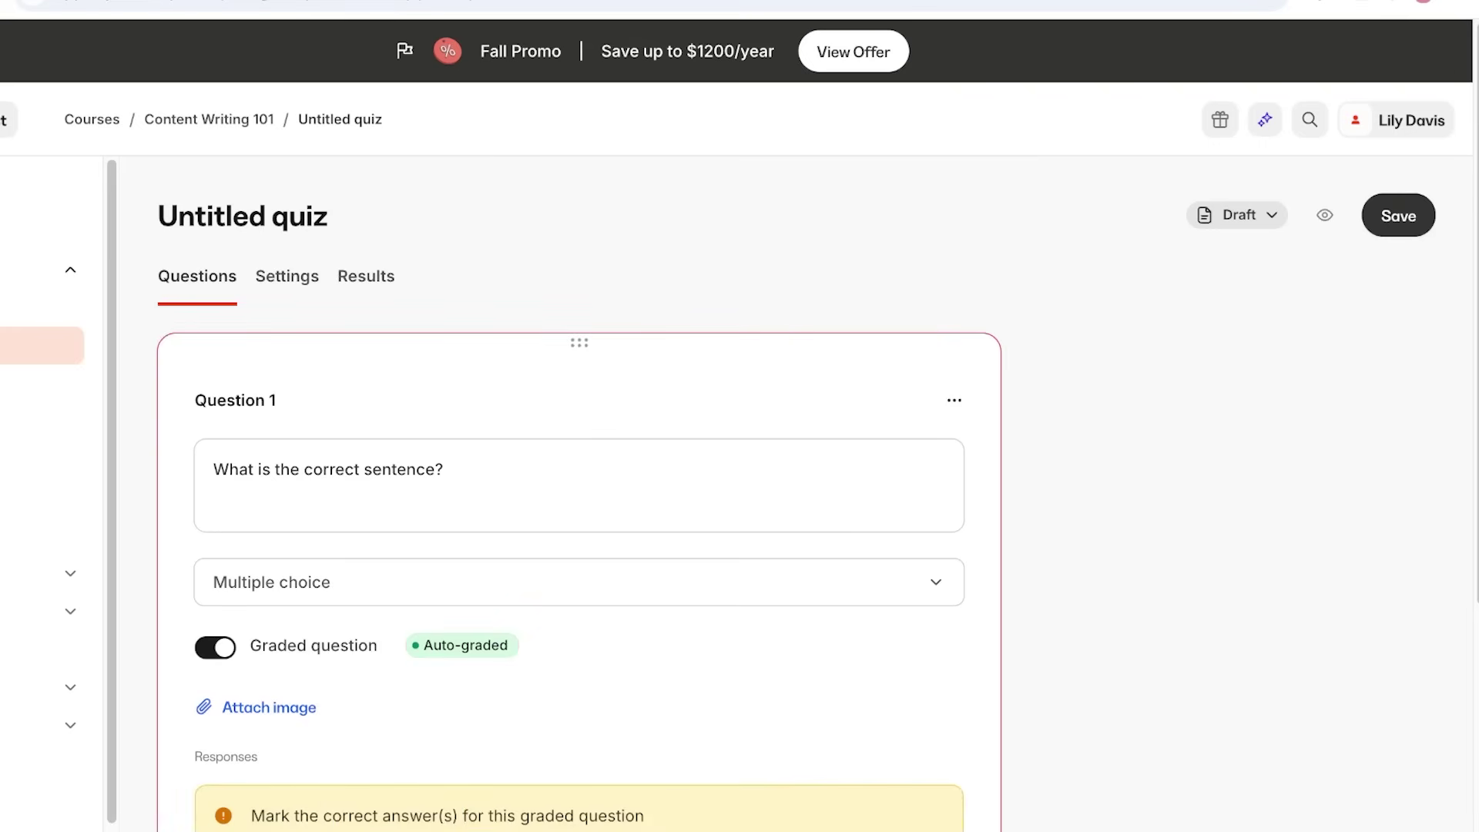
pyautogui.click(578, 582)
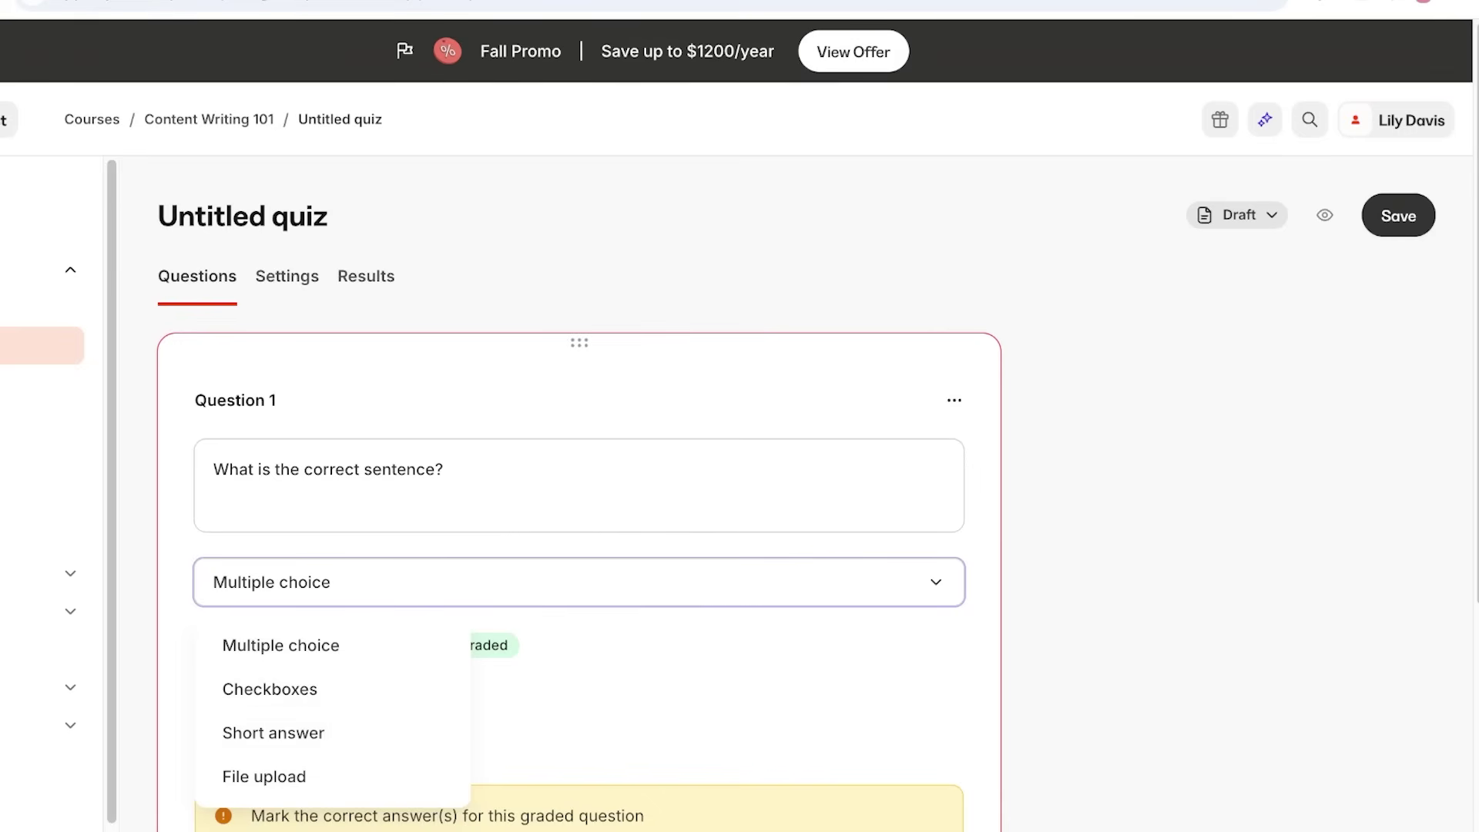
# Make Option 1 read 'She is far away then.'.
pyautogui.scroll(-5, 577, 493)
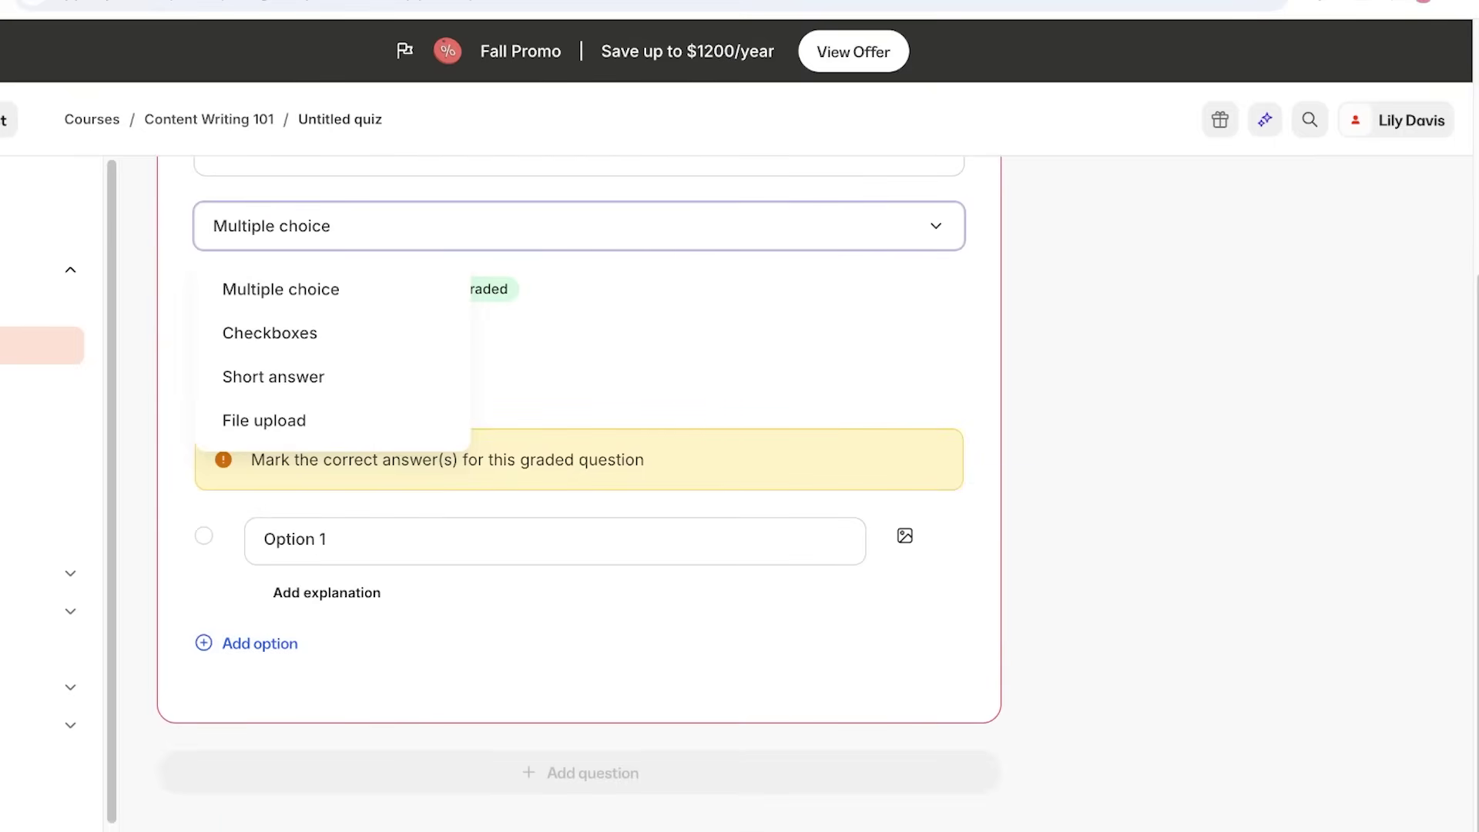
pyautogui.click(324, 539)
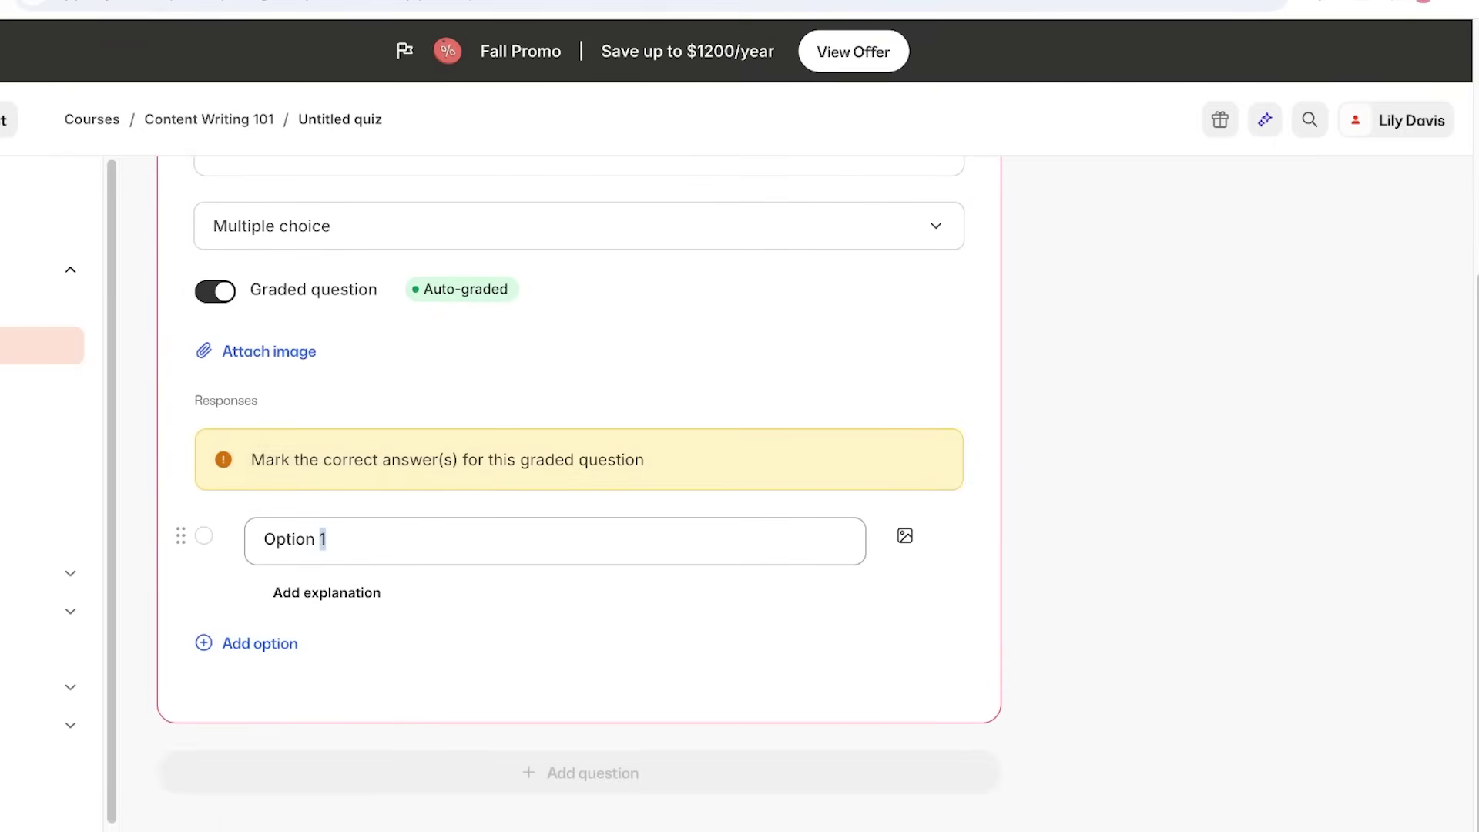
pyautogui.hotkey('ctrl', 'a')
pyautogui.write('She is h')
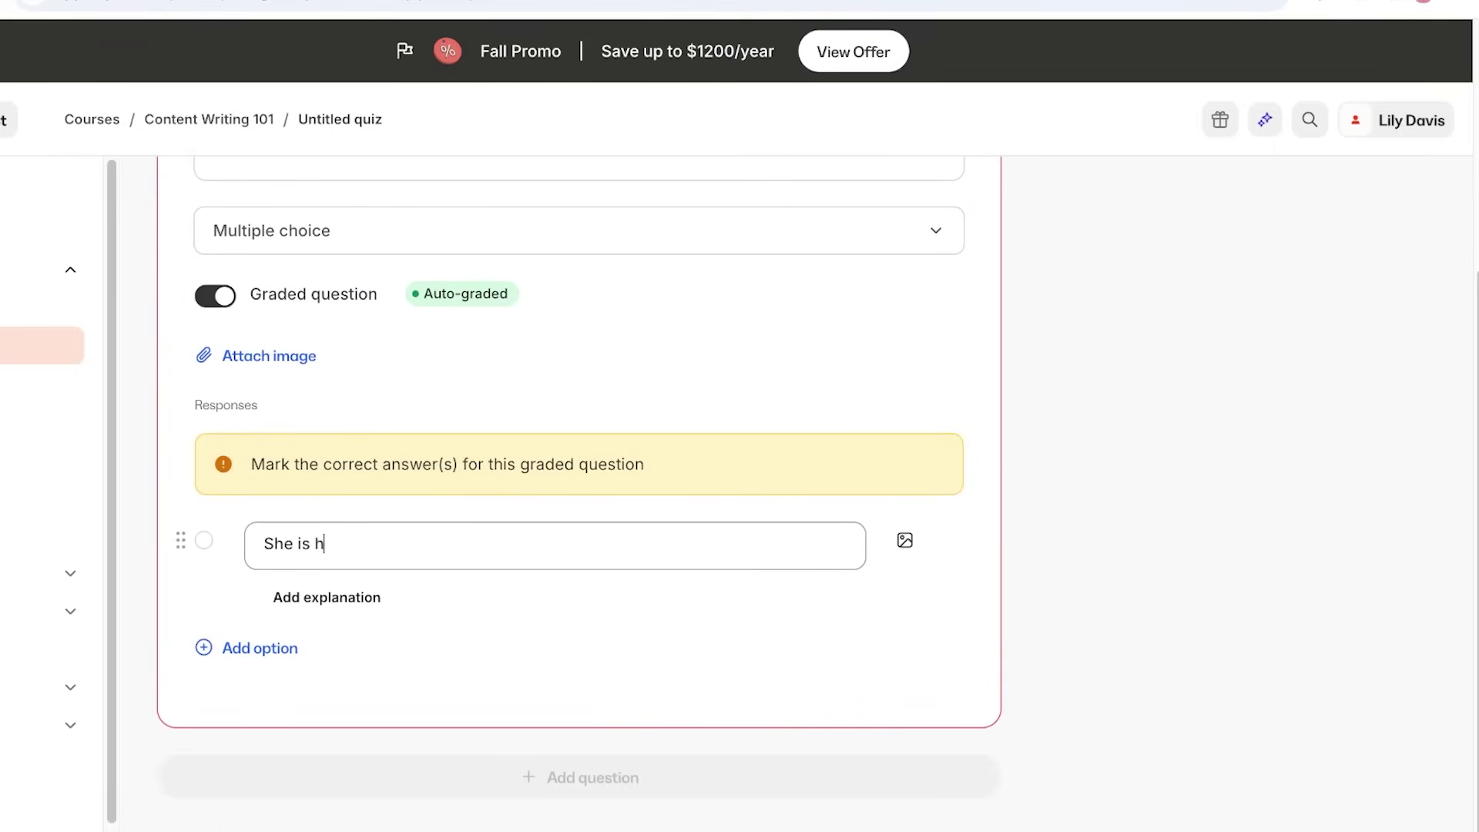
pyautogui.press('BackSpace')
pyautogui.write('far away then.')
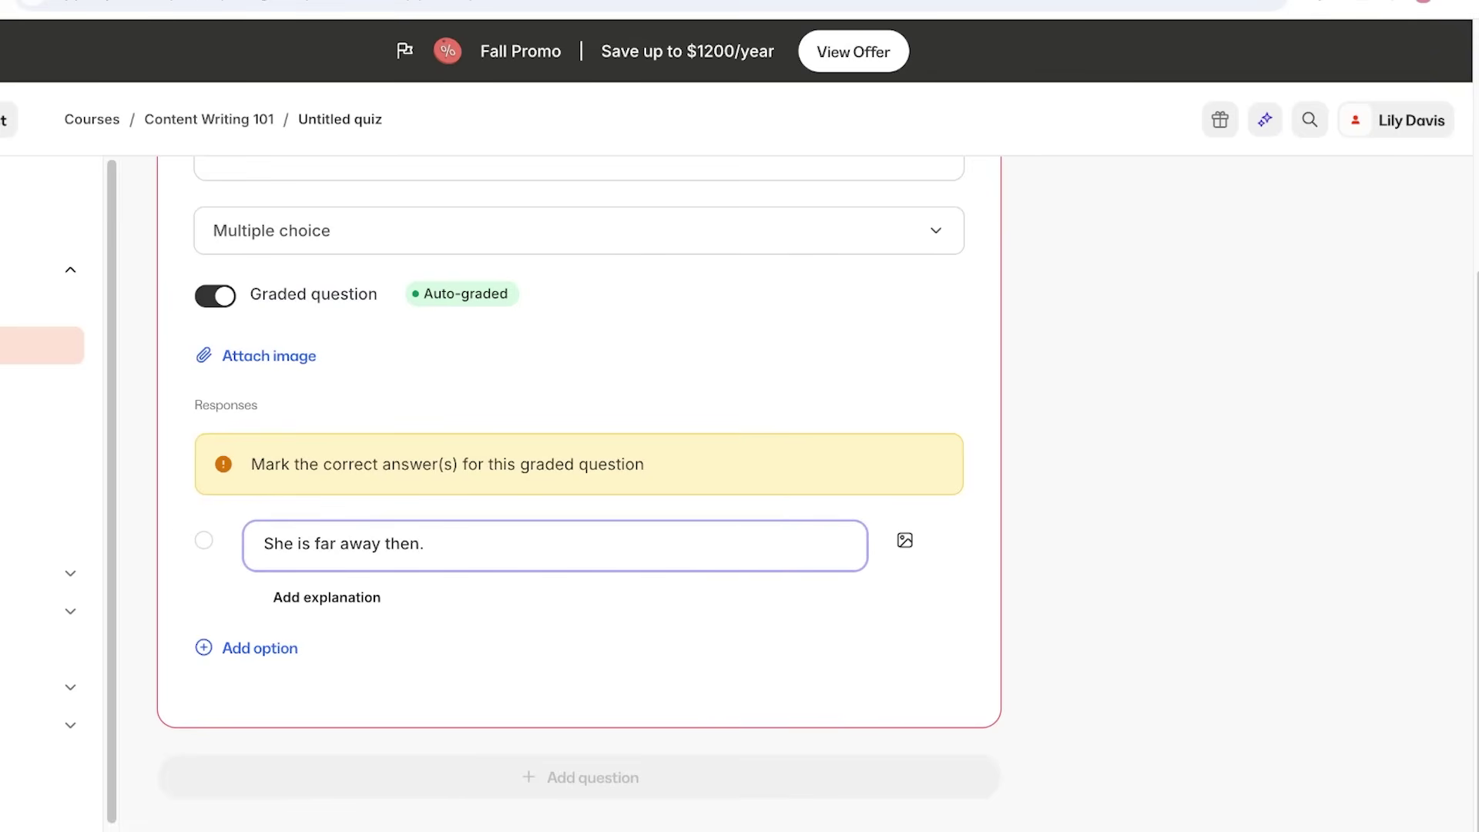
# Add Option 2 'She is far away now.' and mark it as the correct answer.
pyautogui.press('Return')
pyautogui.hotkey('ctrl', 'a')
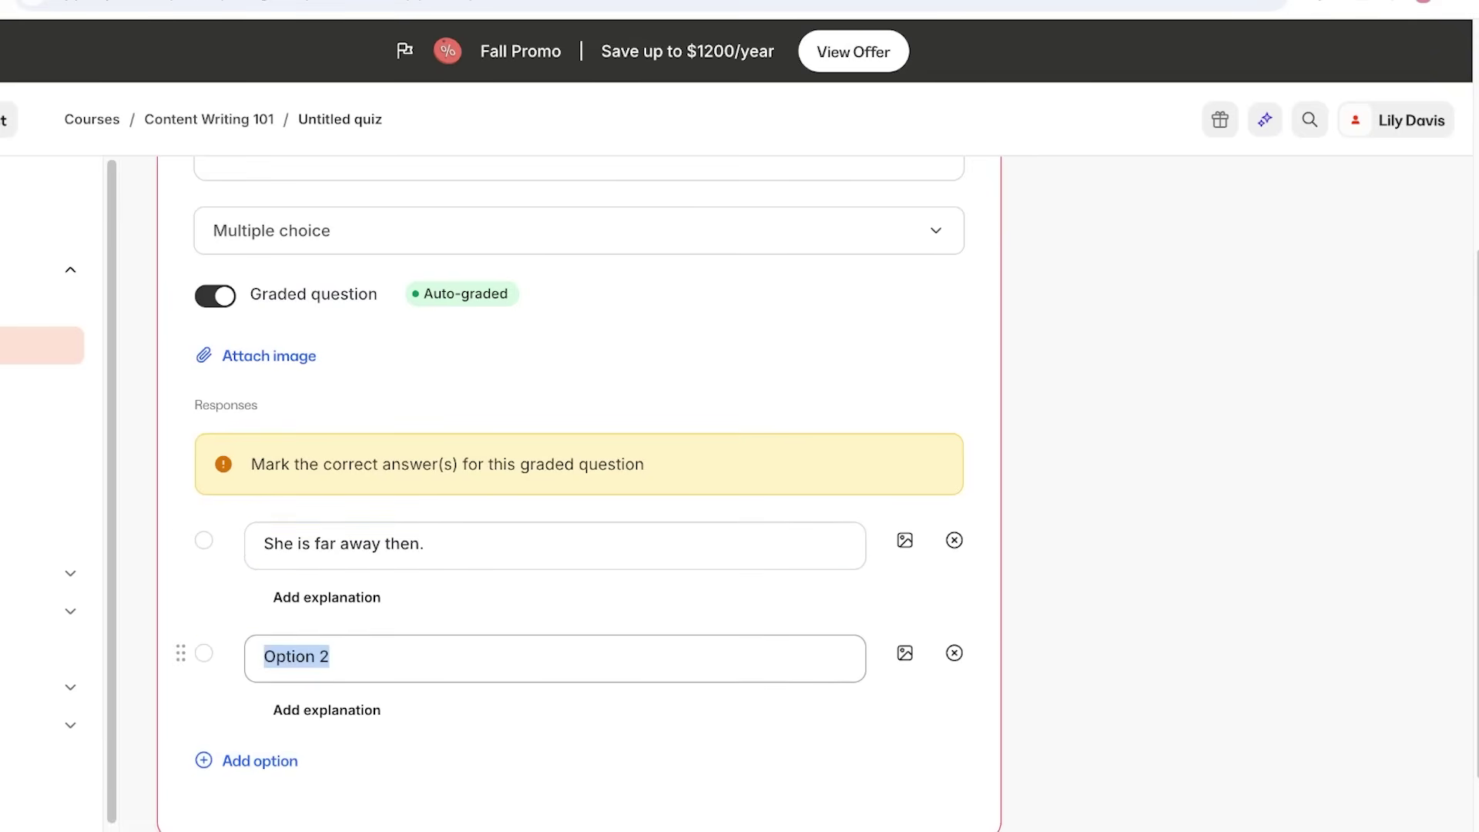
pyautogui.write('She is far away now')
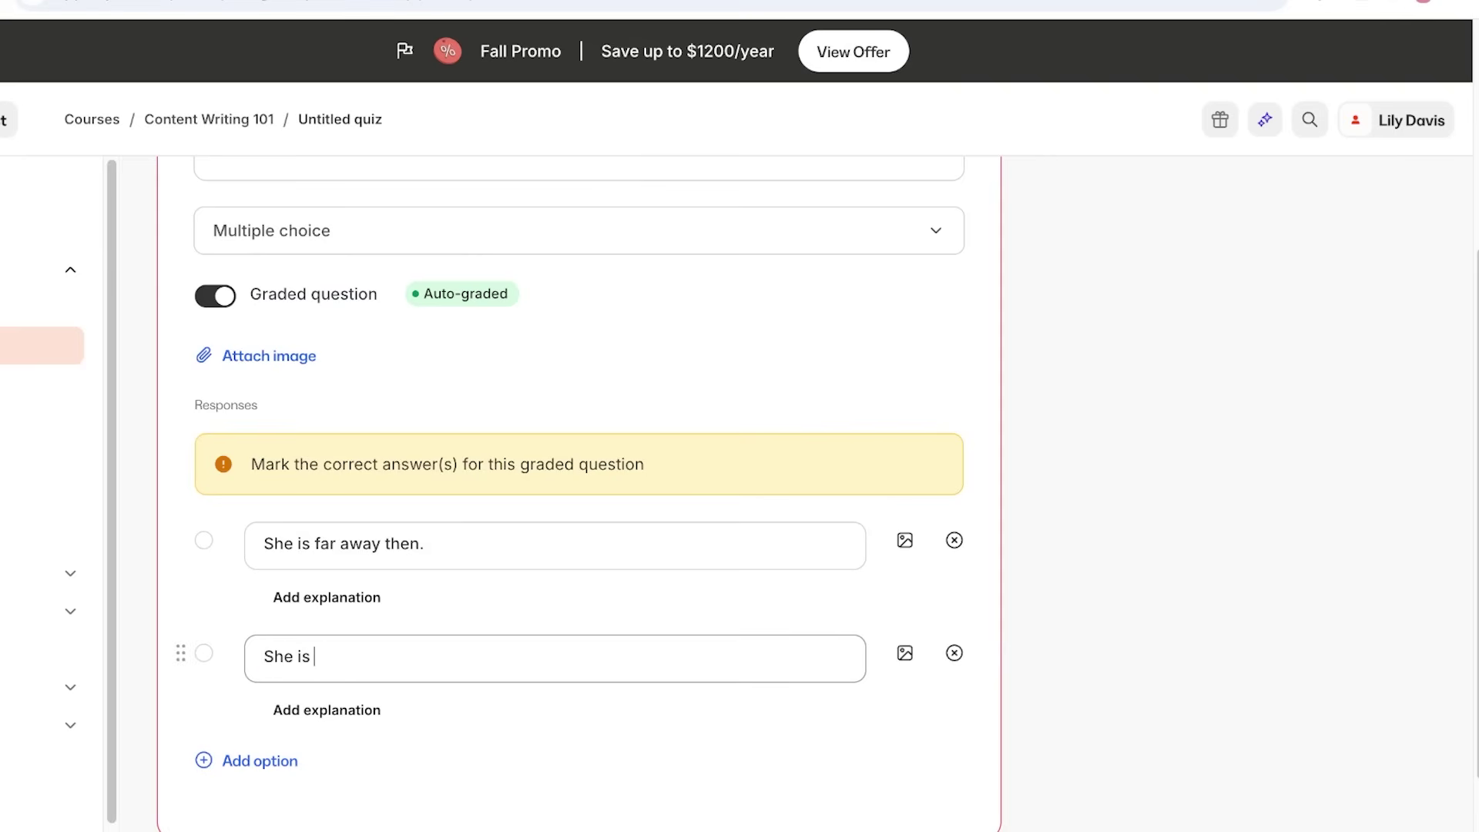
pyautogui.write('.')
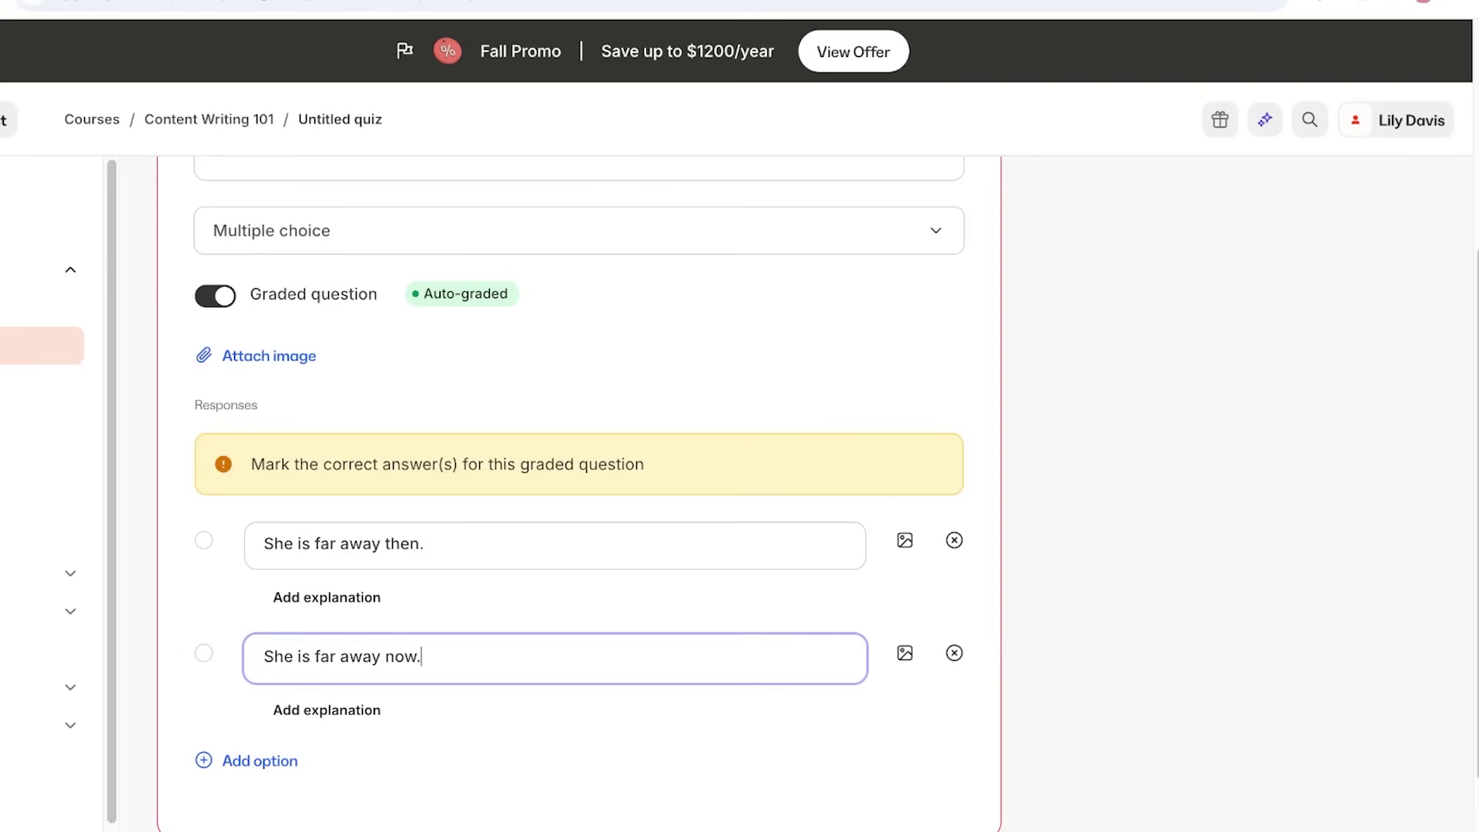
pyautogui.click(203, 653)
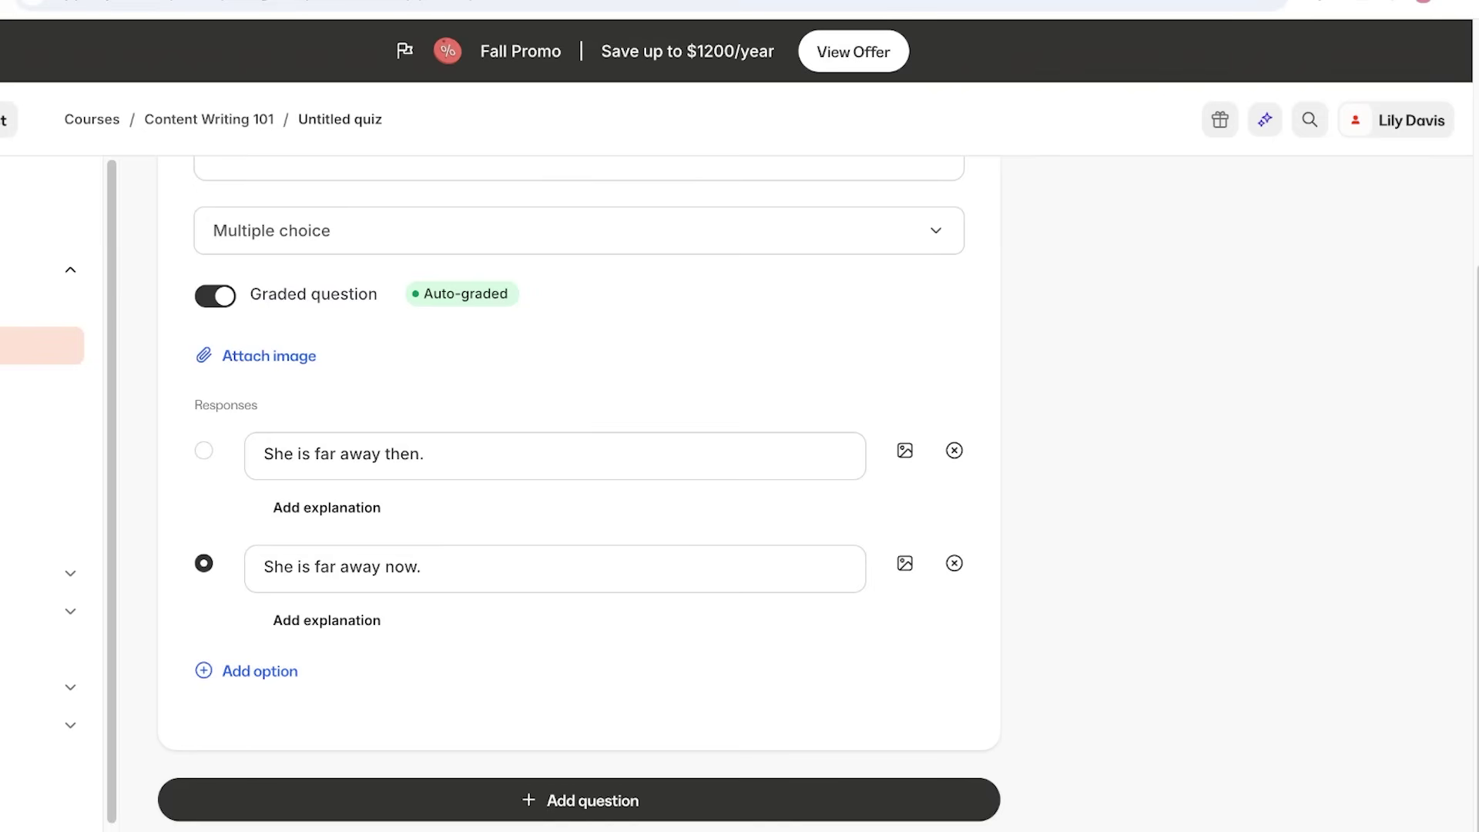
pyautogui.scroll(5, 578, 485)
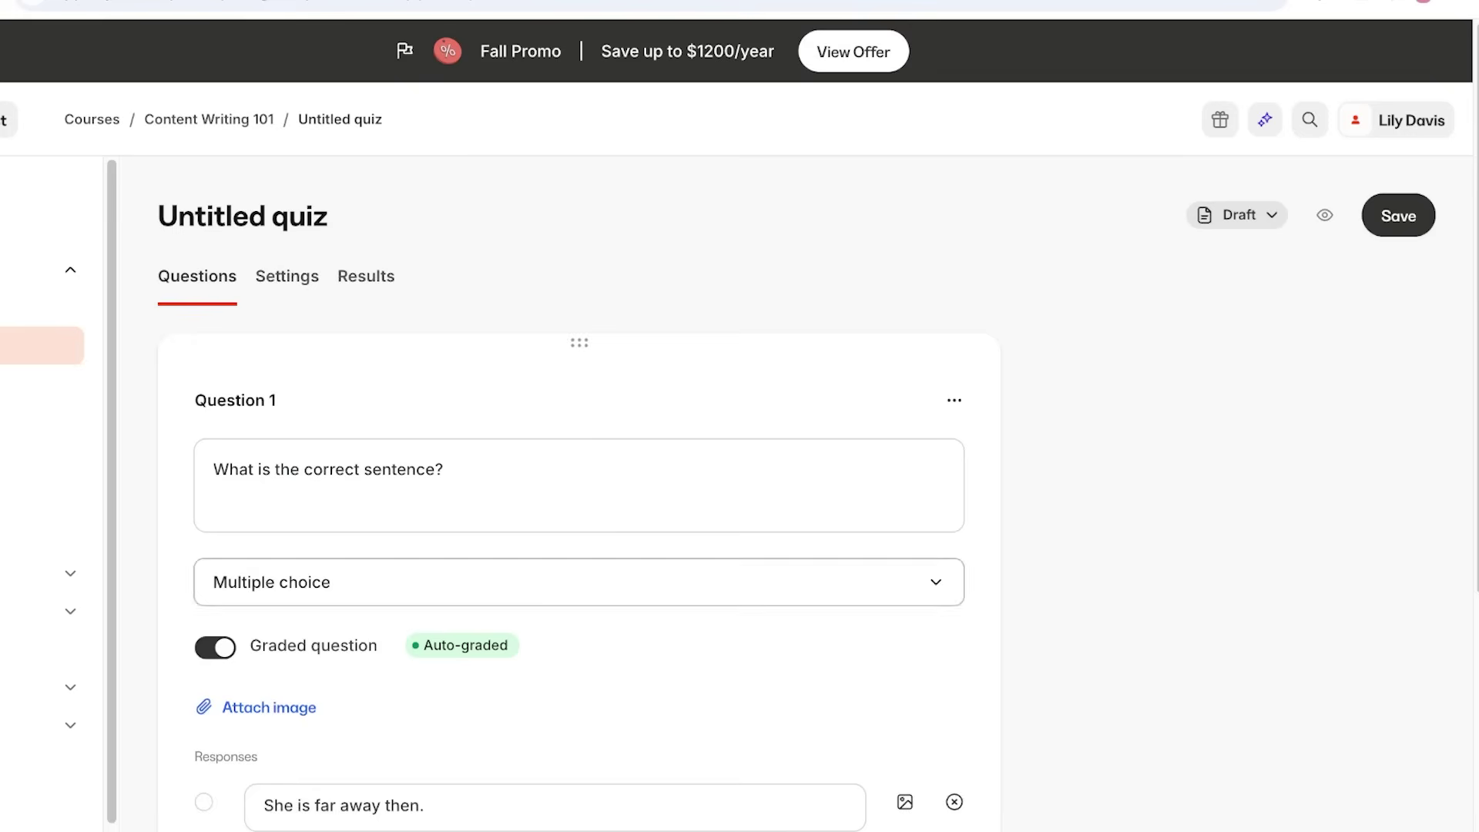
pyautogui.scroll(-2, 578, 493)
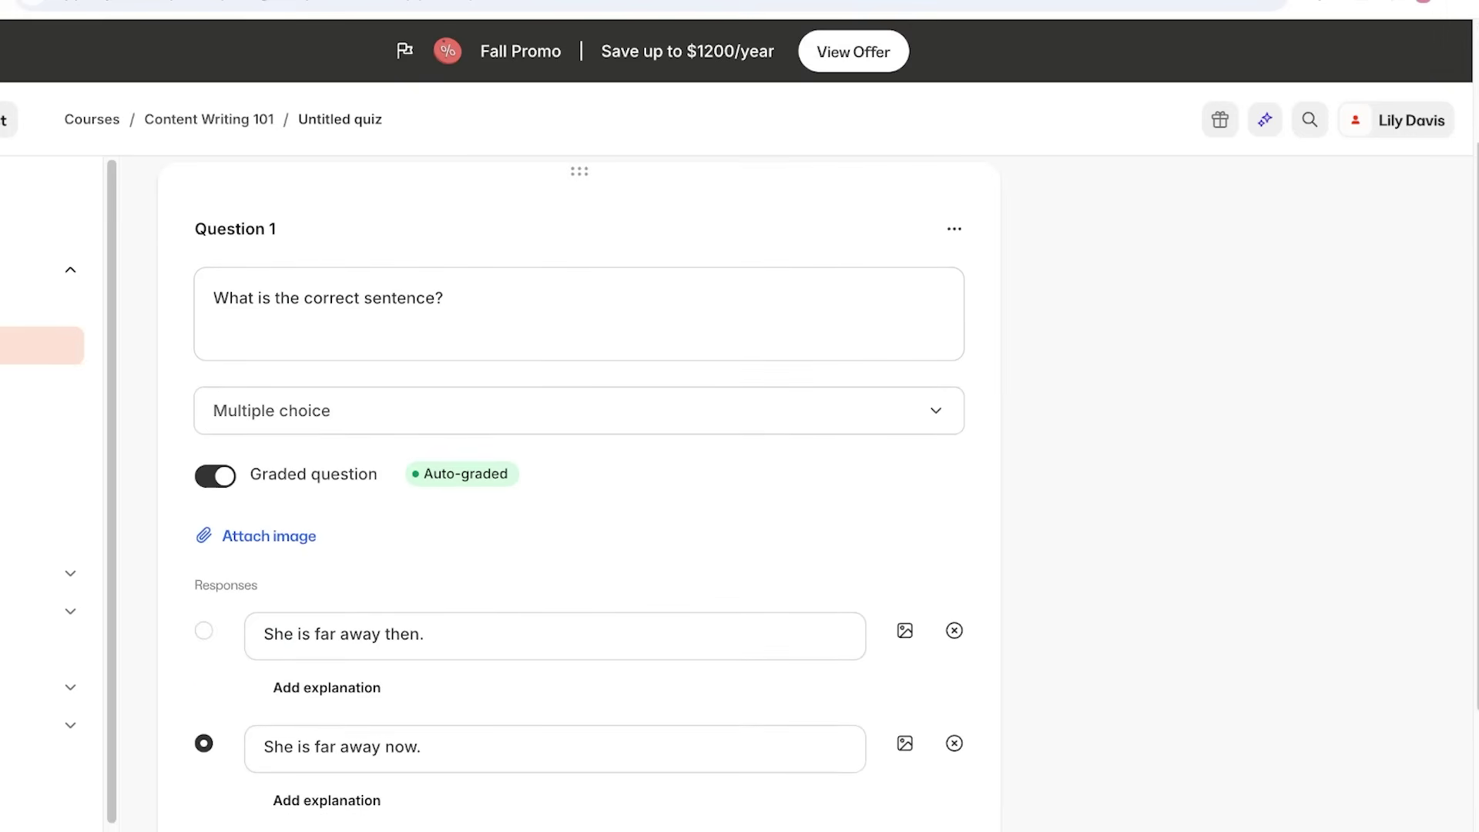
# Add a second question, attempt saving, then delete the empty Question 2.
pyautogui.click(953, 229)
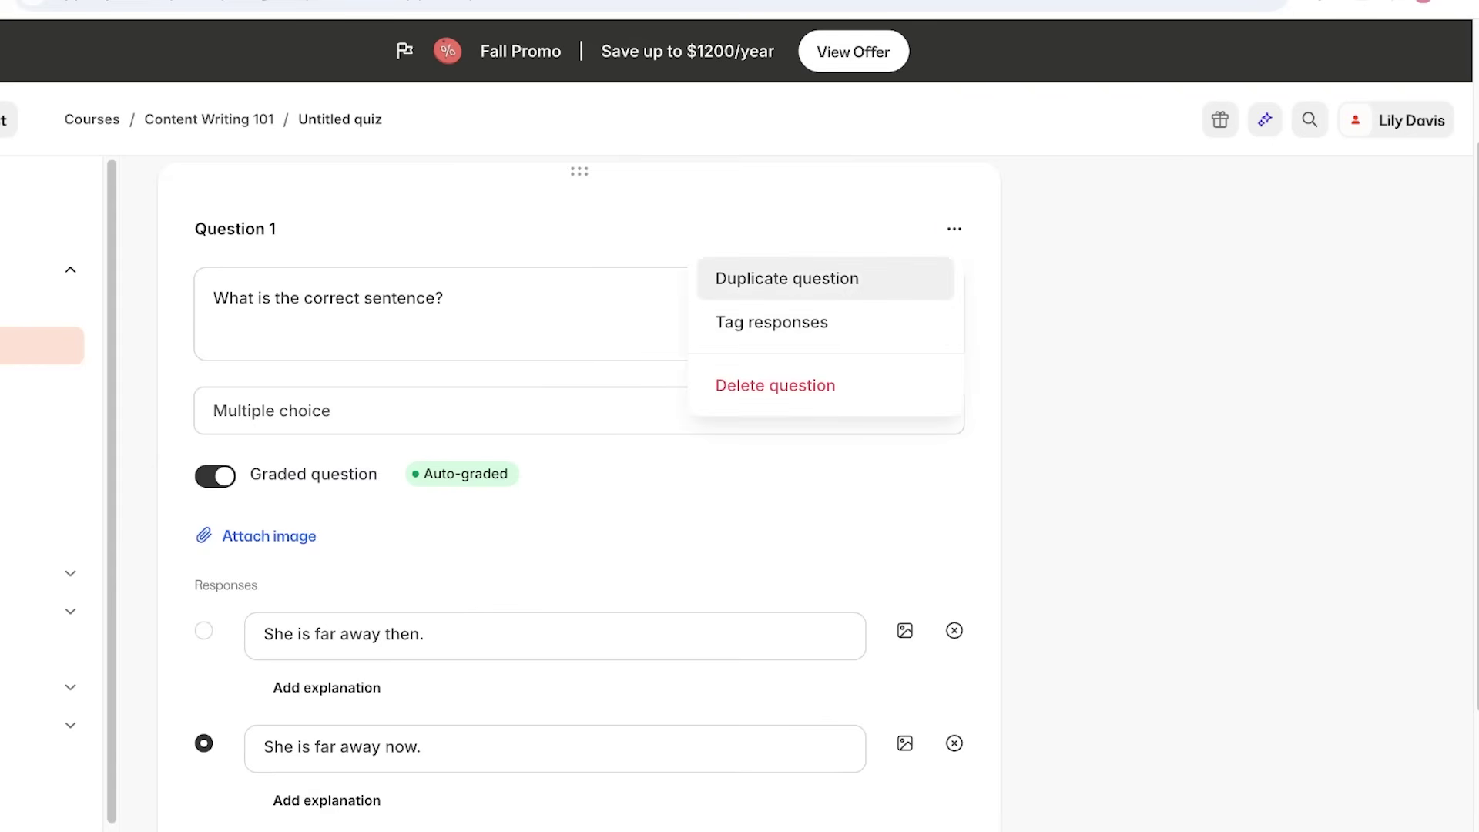
pyautogui.scroll(-3, 578, 485)
pyautogui.click(579, 773)
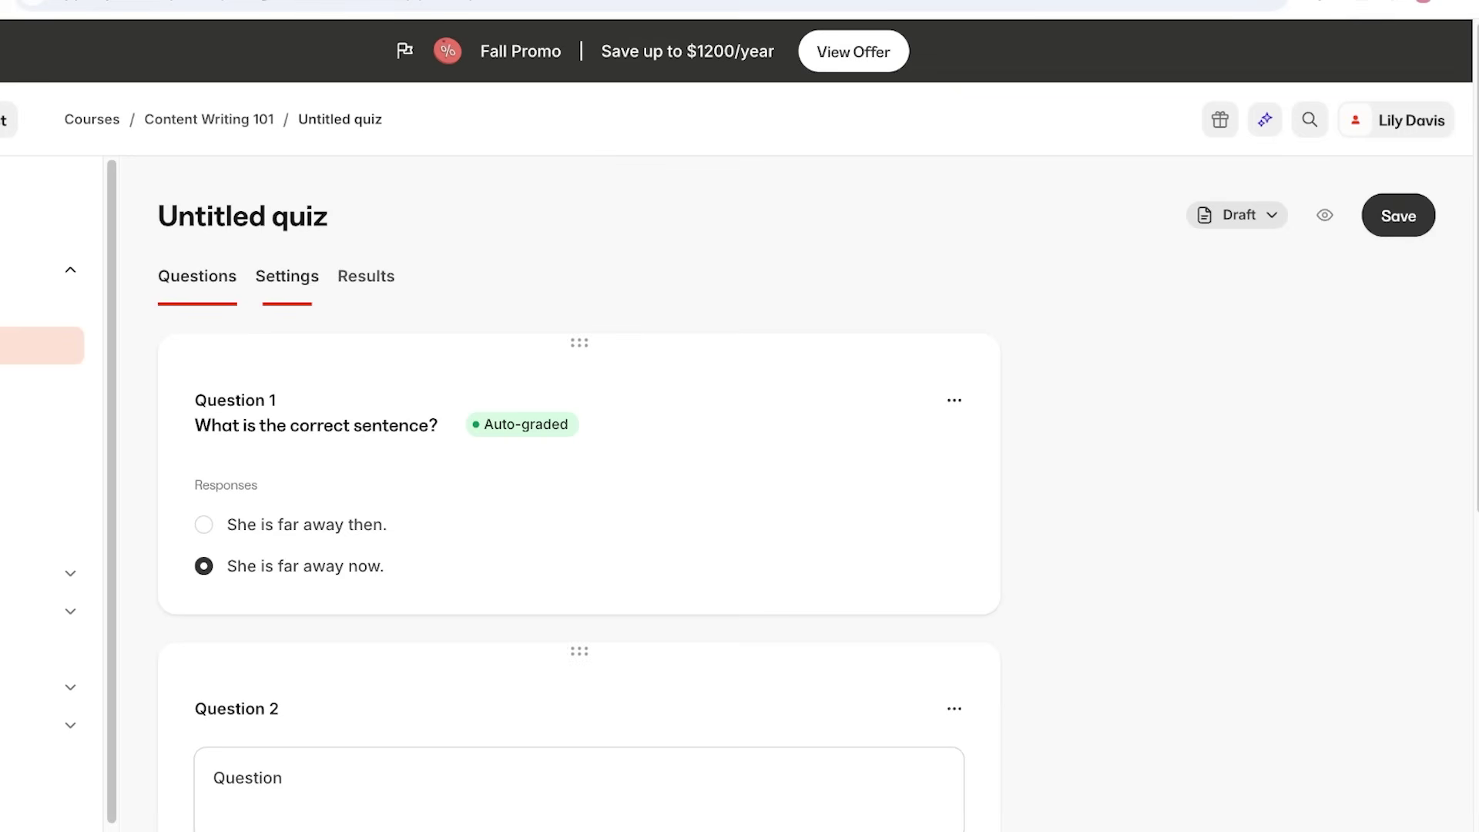
pyautogui.click(1398, 215)
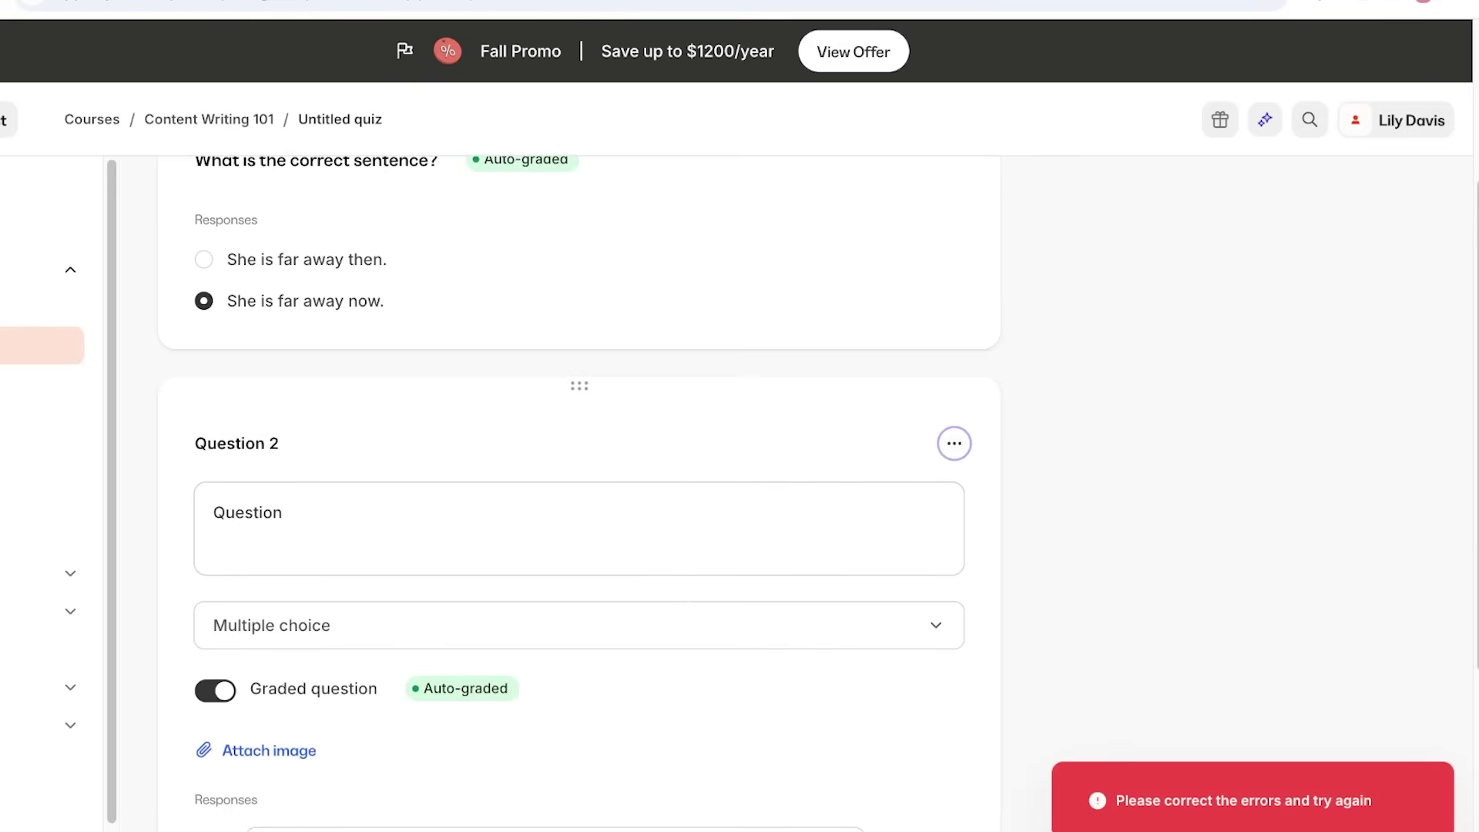
pyautogui.click(955, 443)
pyautogui.click(770, 599)
pyautogui.press('Return')
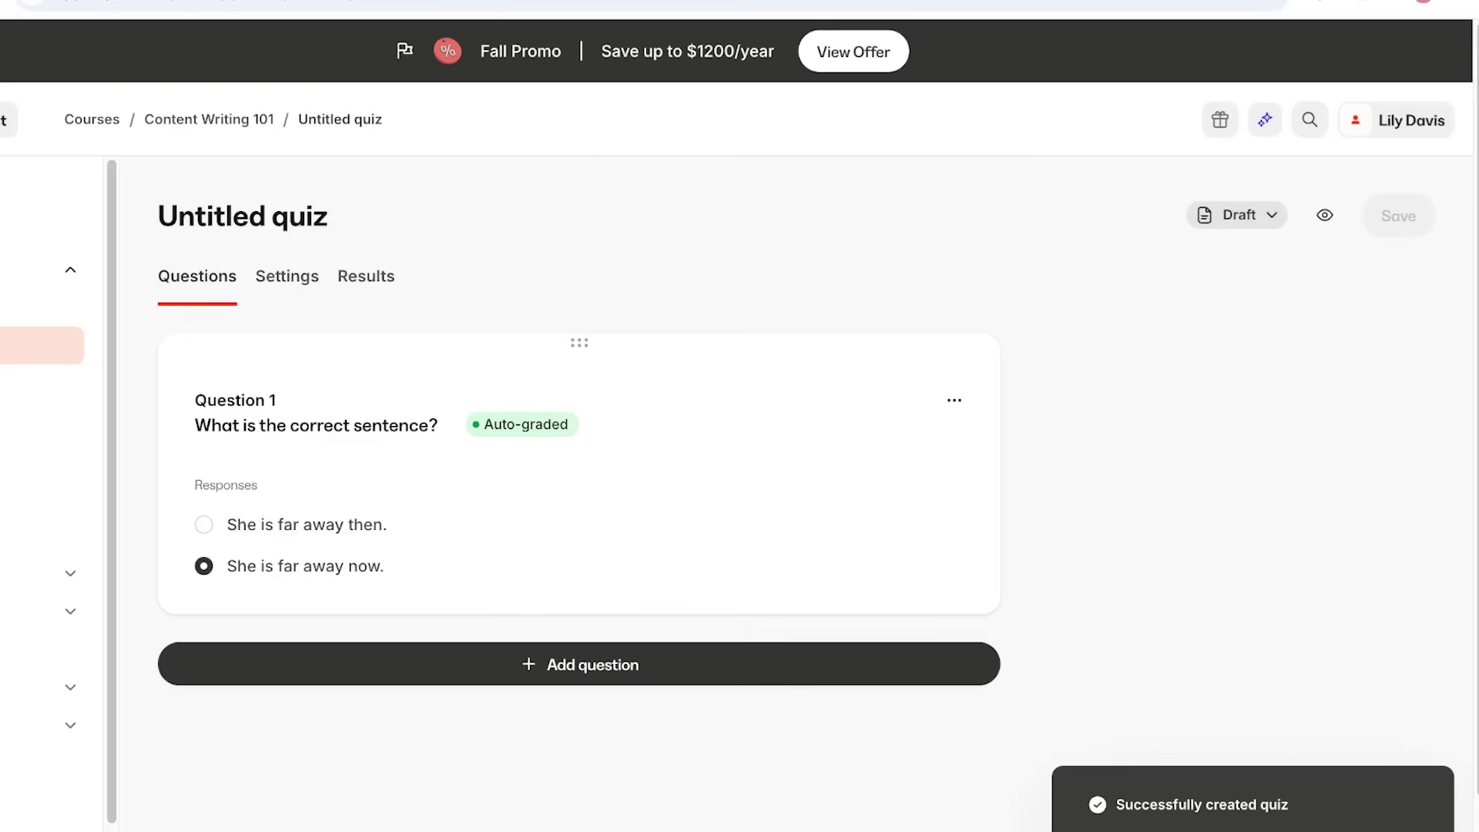
# In the quiz Settings, change the title to 'Grammar Quiz I'.
pyautogui.click(286, 275)
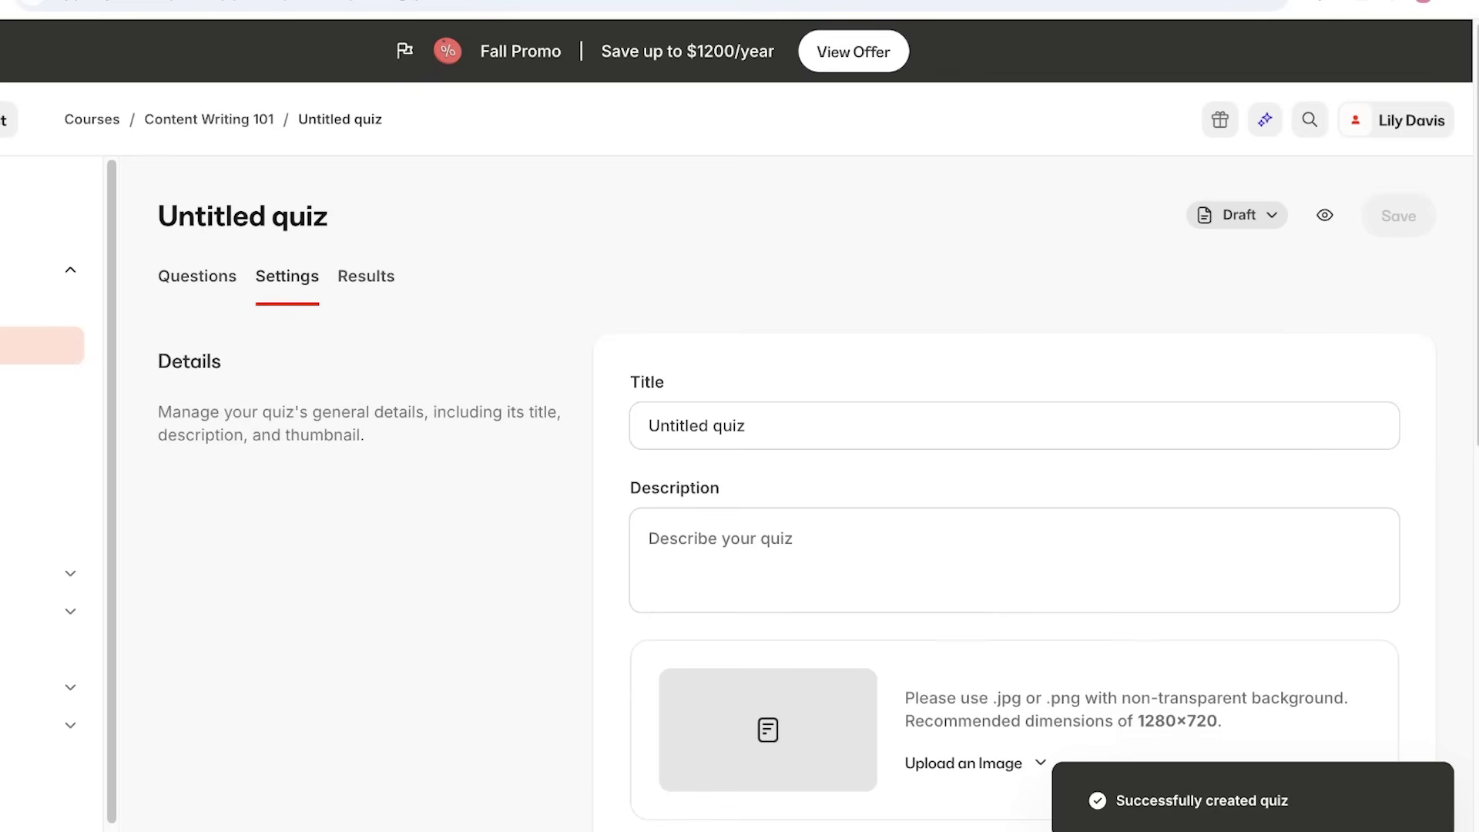
pyautogui.moveTo(745, 426); pyautogui.dragTo(649, 425)
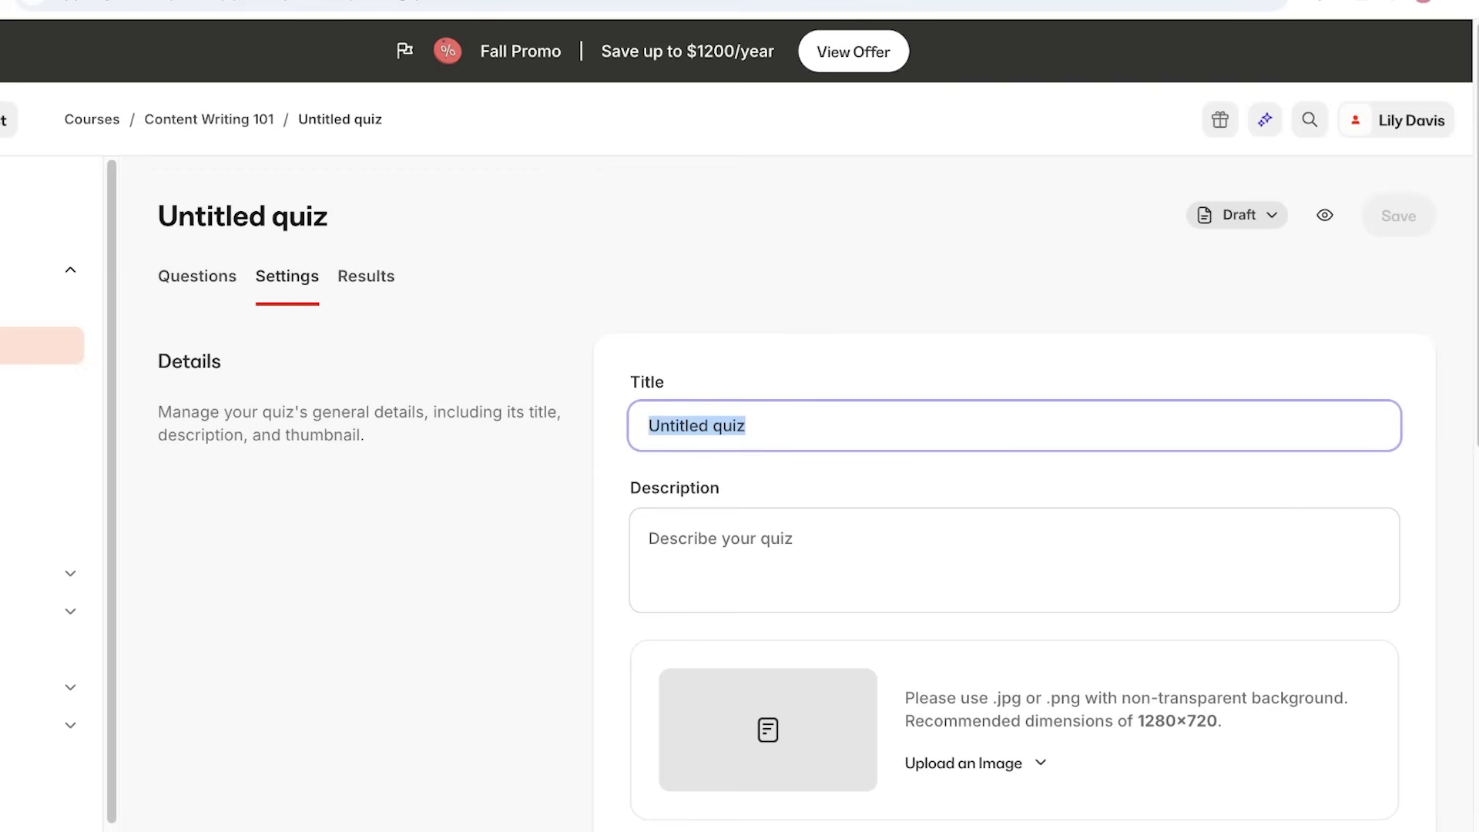
pyautogui.write('ammar 10')
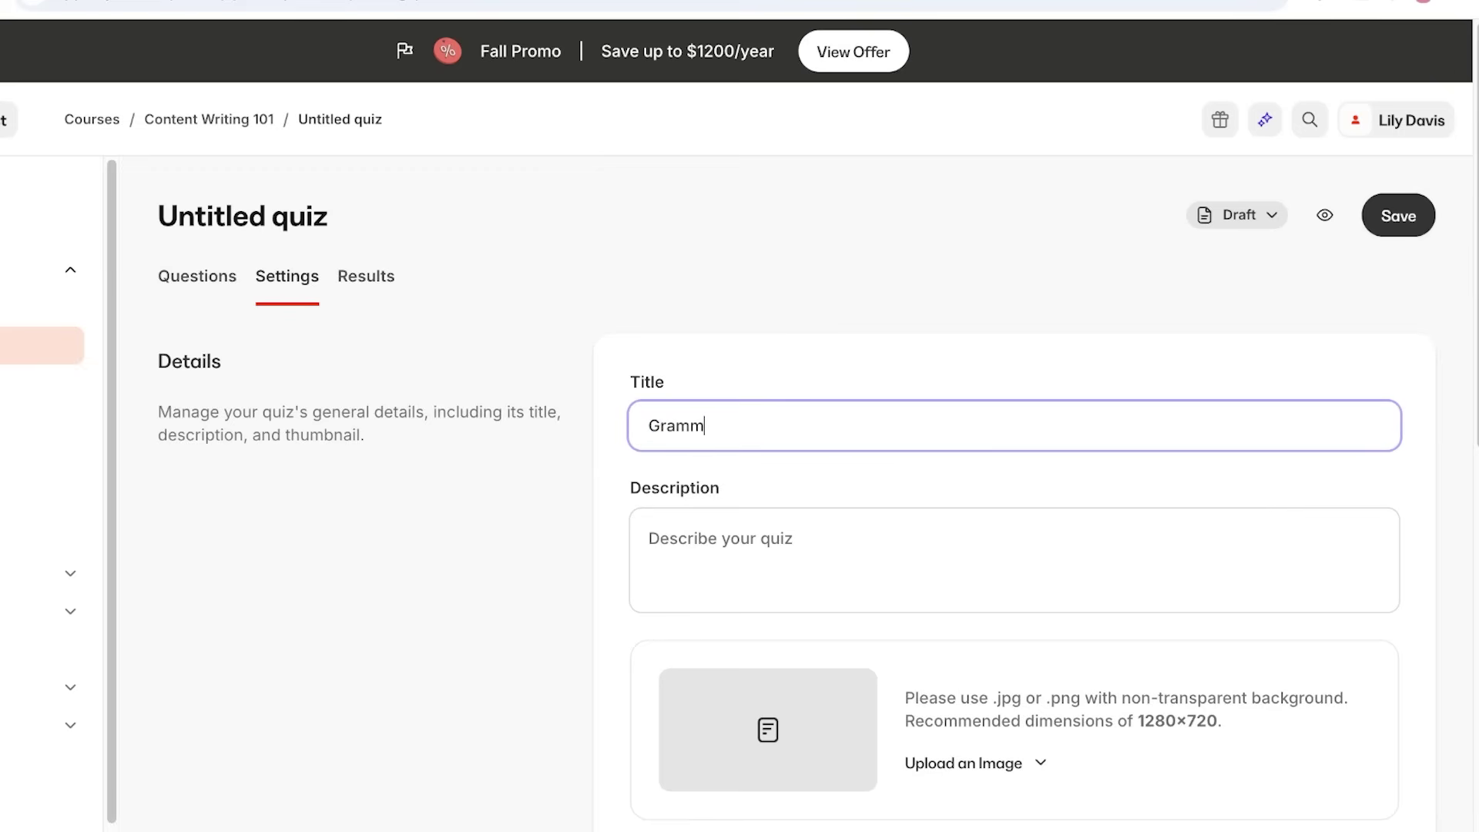
pyautogui.press('BackSpace')
pyautogui.press('BackSpace')
pyautogui.write('Quiz I')
pyautogui.scroll(-3, 797, 499)
pyautogui.scroll(-2, 797, 499)
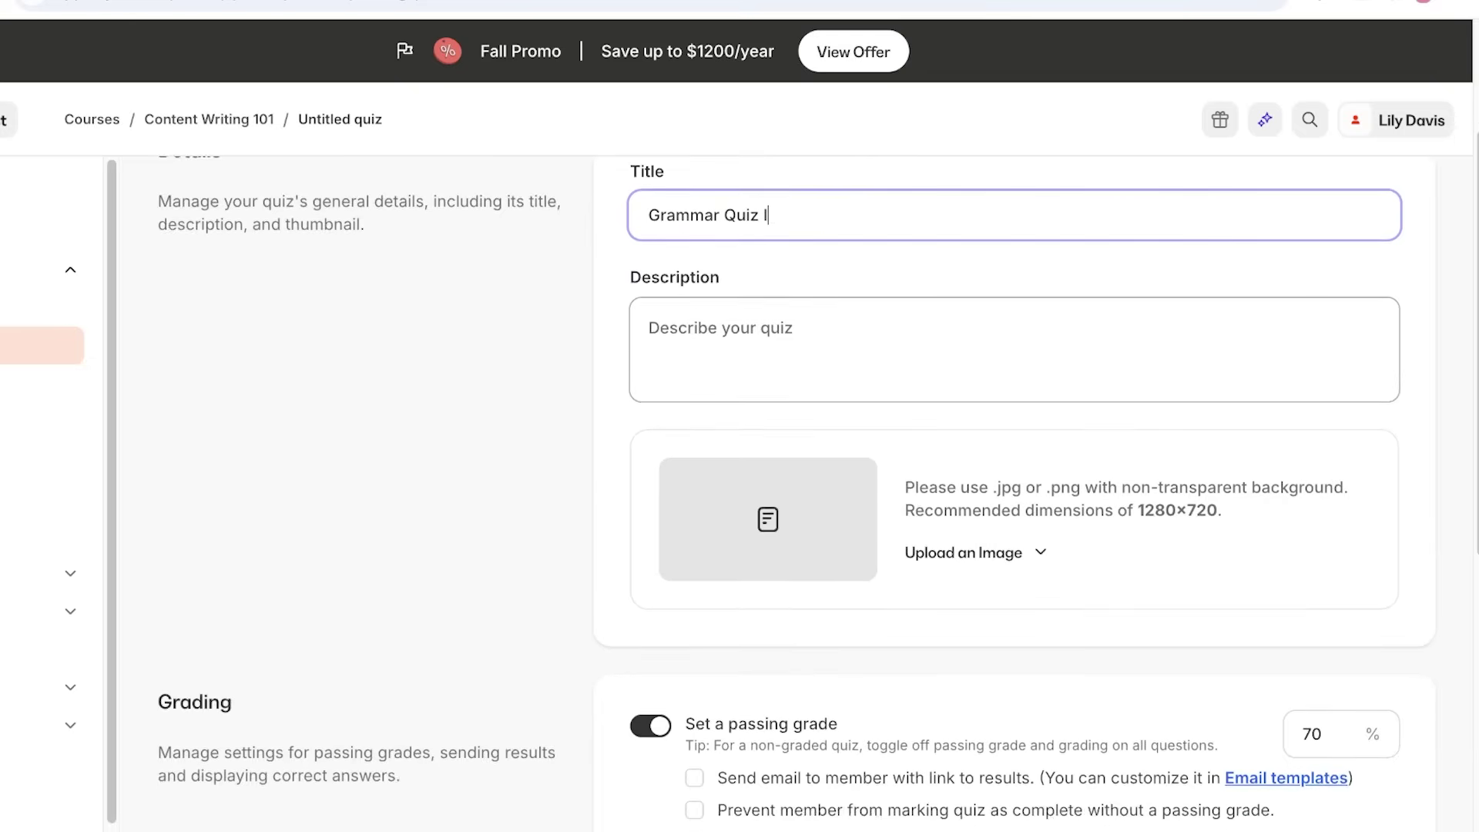
pyautogui.scroll(-3, 797, 499)
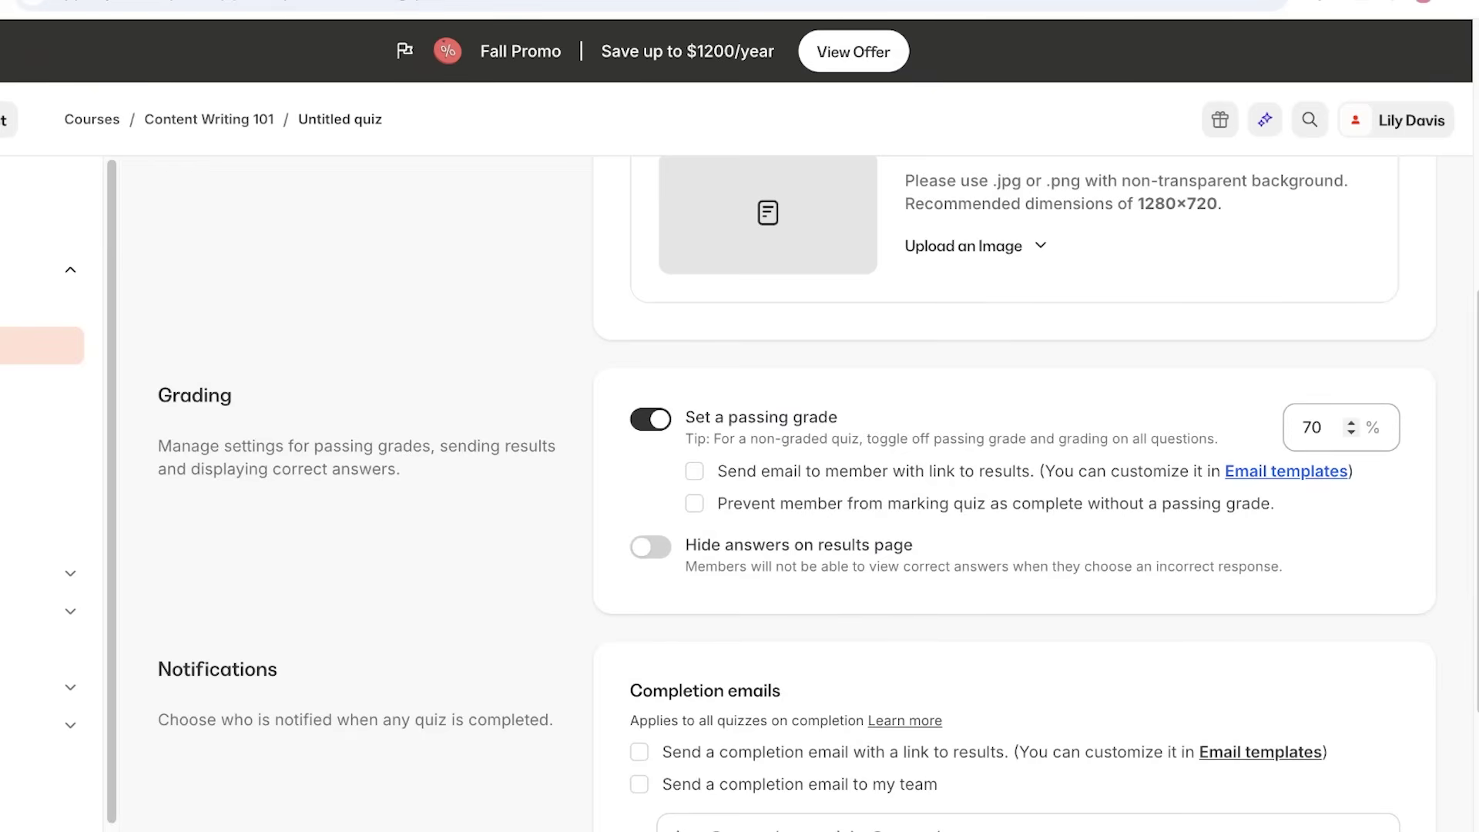
# Keep the 70% passing grade, leave result emails off, and require passing to mark complete.
pyautogui.click(1317, 427)
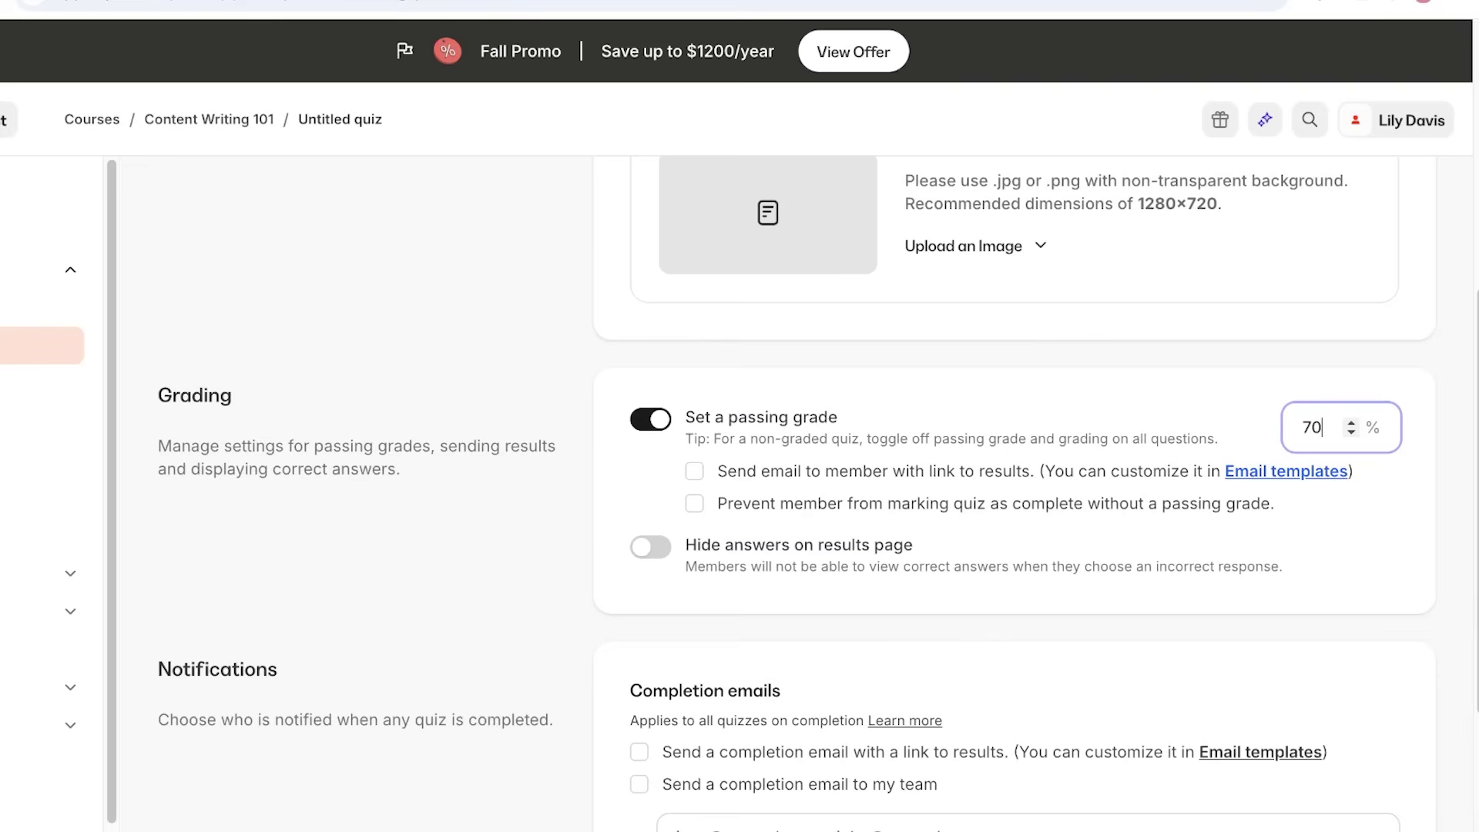
pyautogui.click(694, 471)
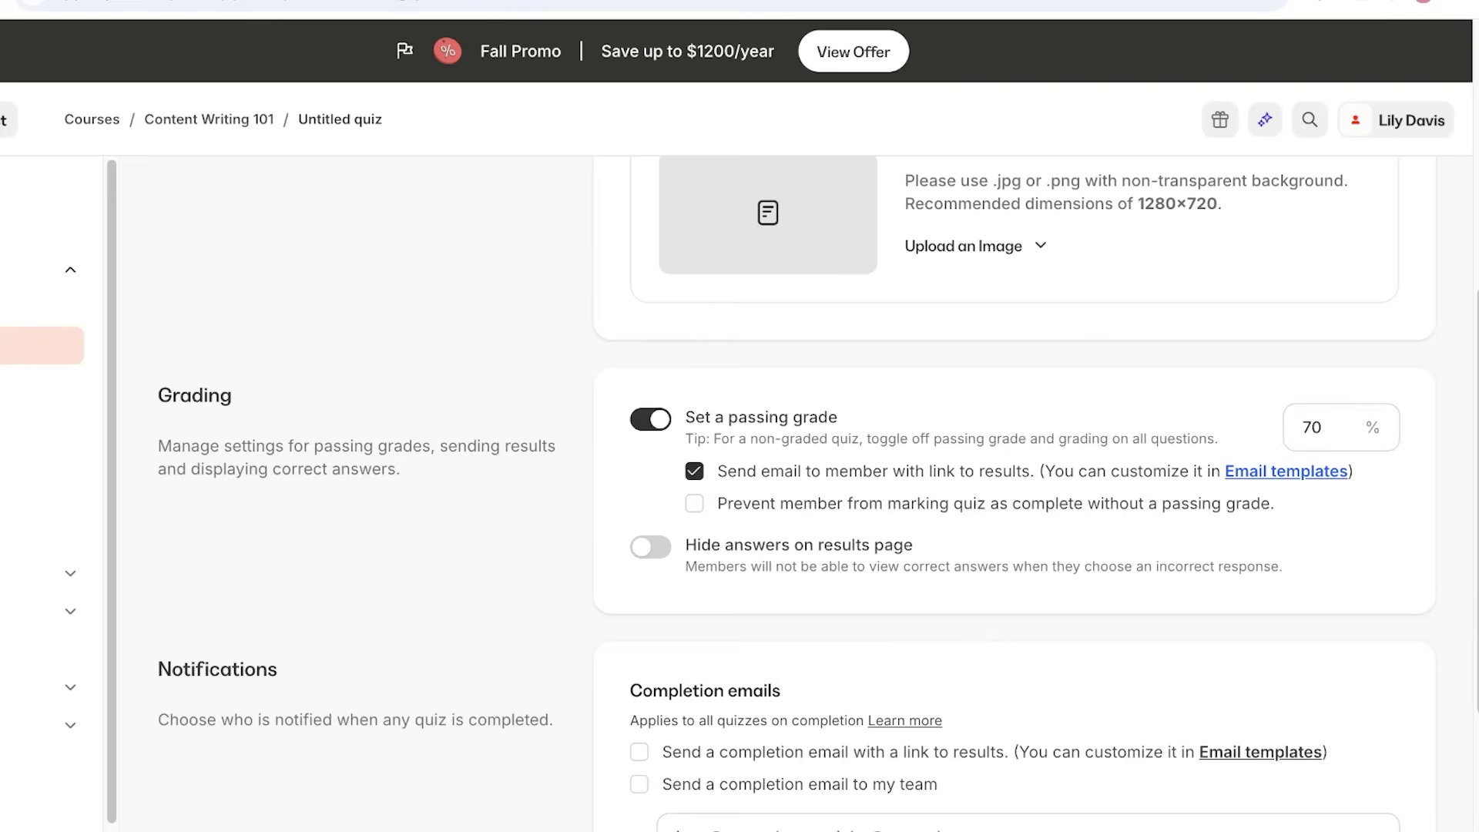
pyautogui.click(694, 471)
pyautogui.click(694, 503)
pyautogui.scroll(-3, 651, 547)
pyautogui.scroll(4, 793, 493)
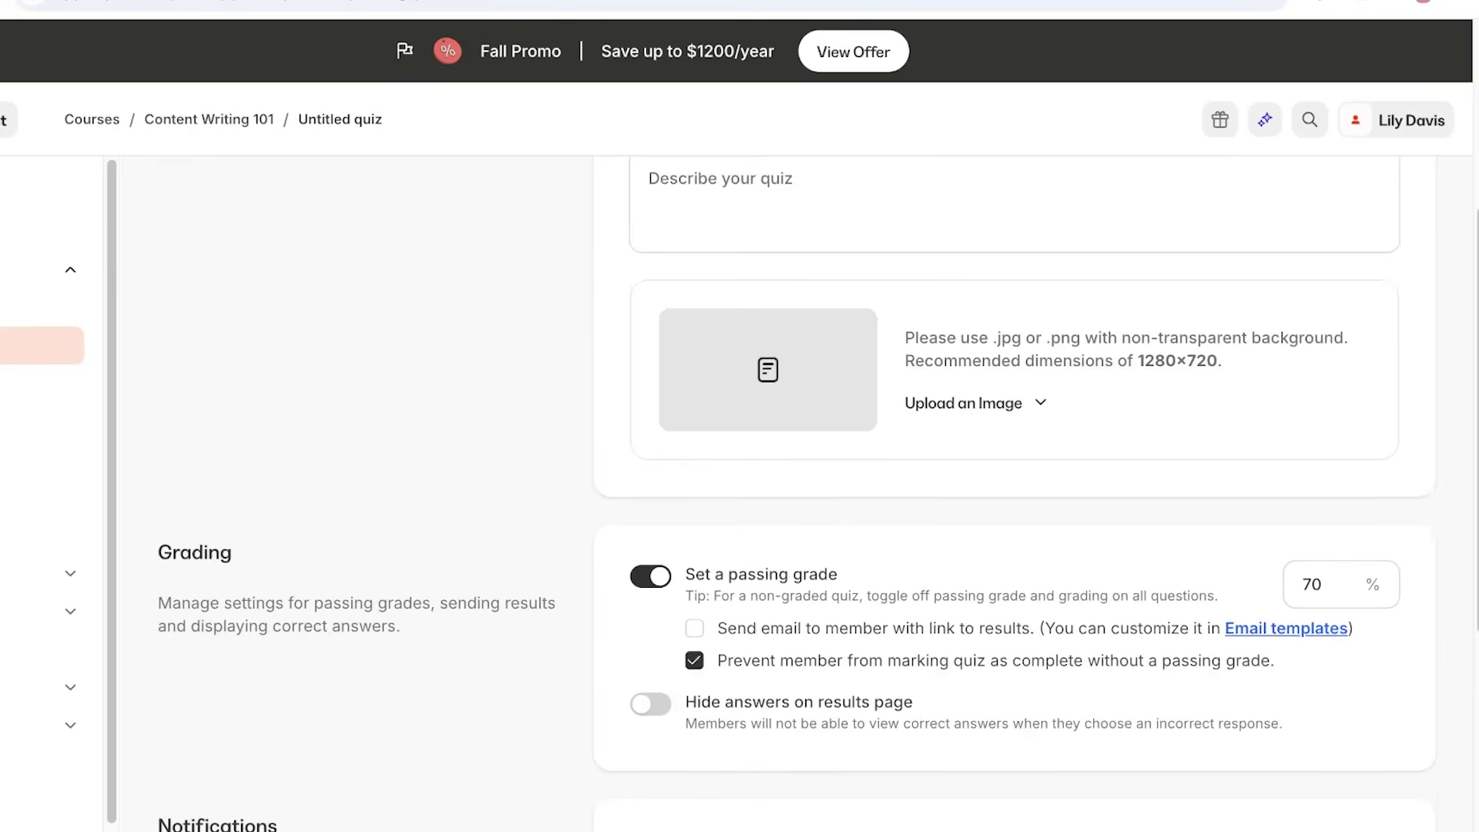
pyautogui.scroll(-4, 793, 493)
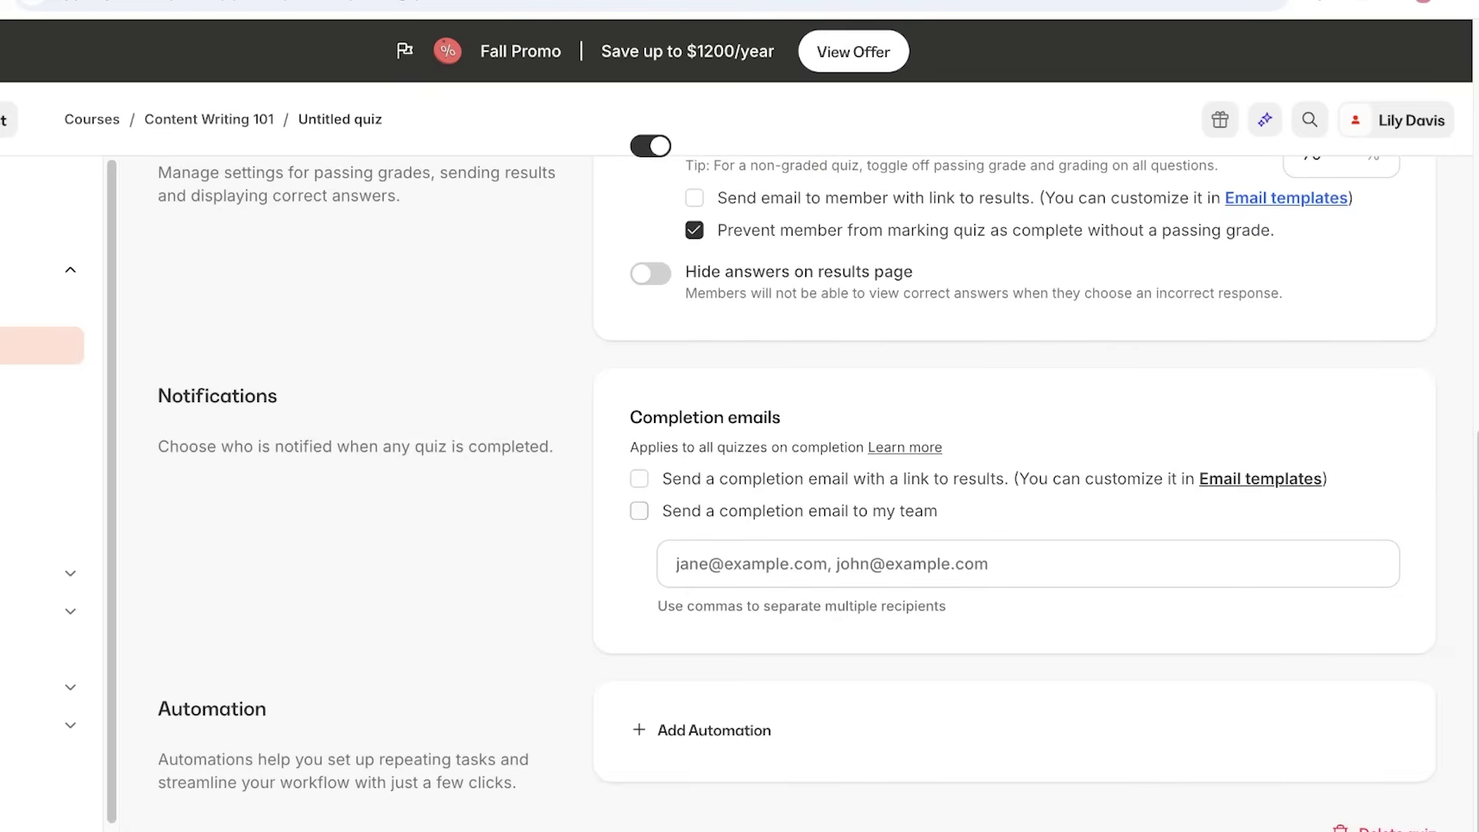
pyautogui.scroll(10, 770, 493)
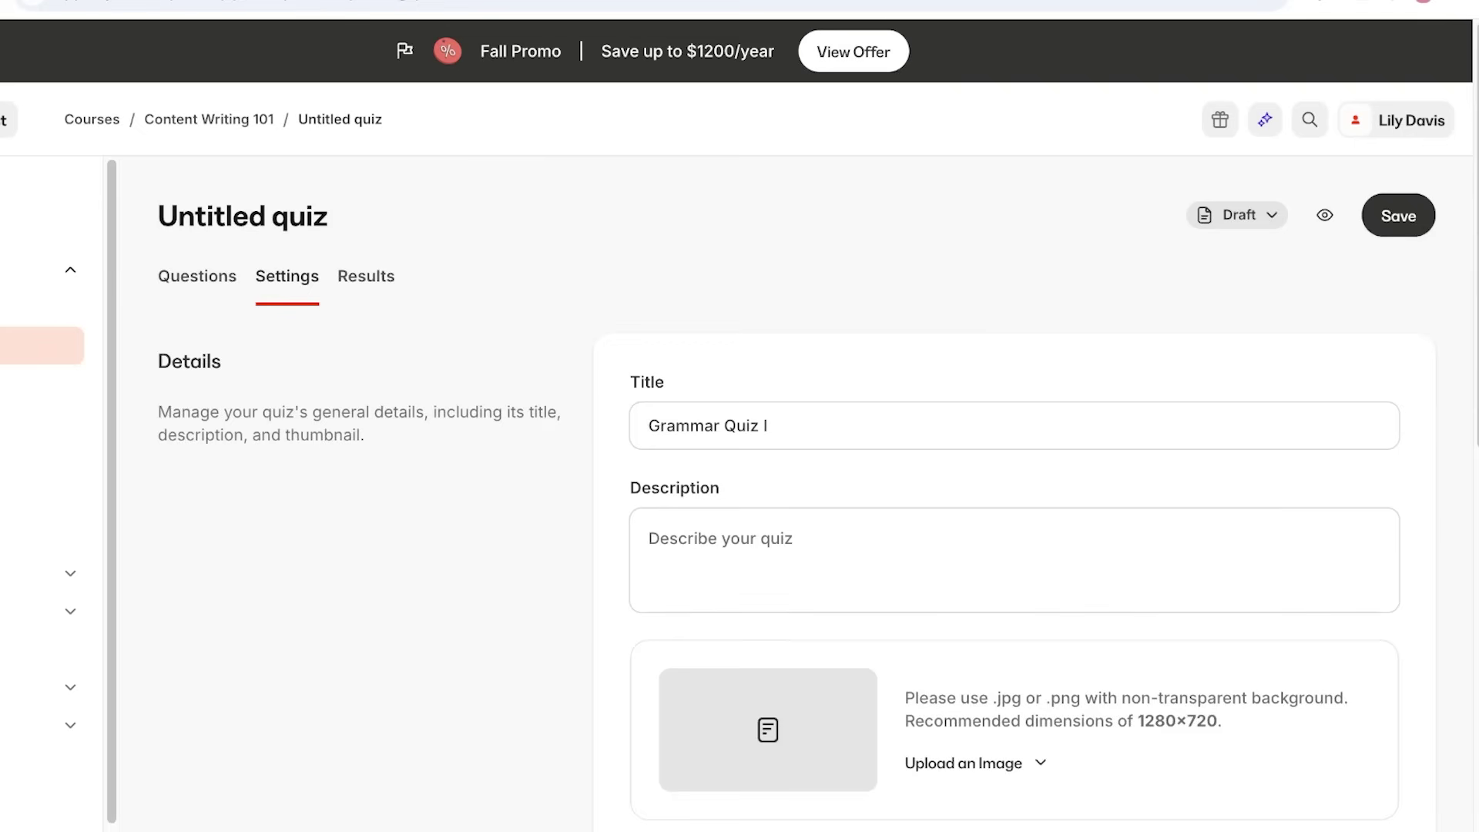
# Save Grammar Quiz I, then set it and the Intro to Content Writing module to Publish.
pyautogui.click(1398, 216)
pyautogui.click(366, 276)
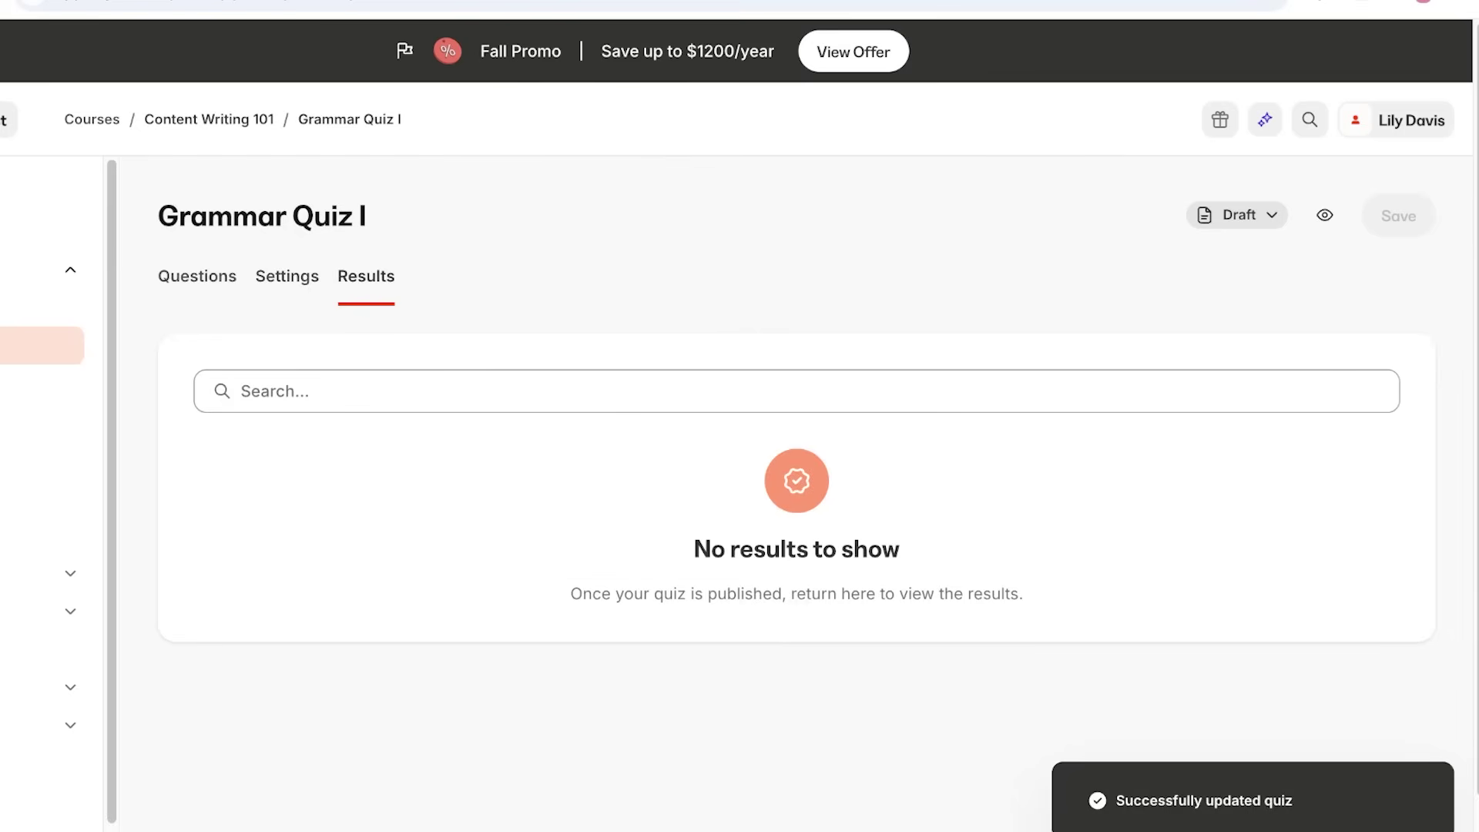
pyautogui.click(209, 119)
pyautogui.scroll(-4, 797, 463)
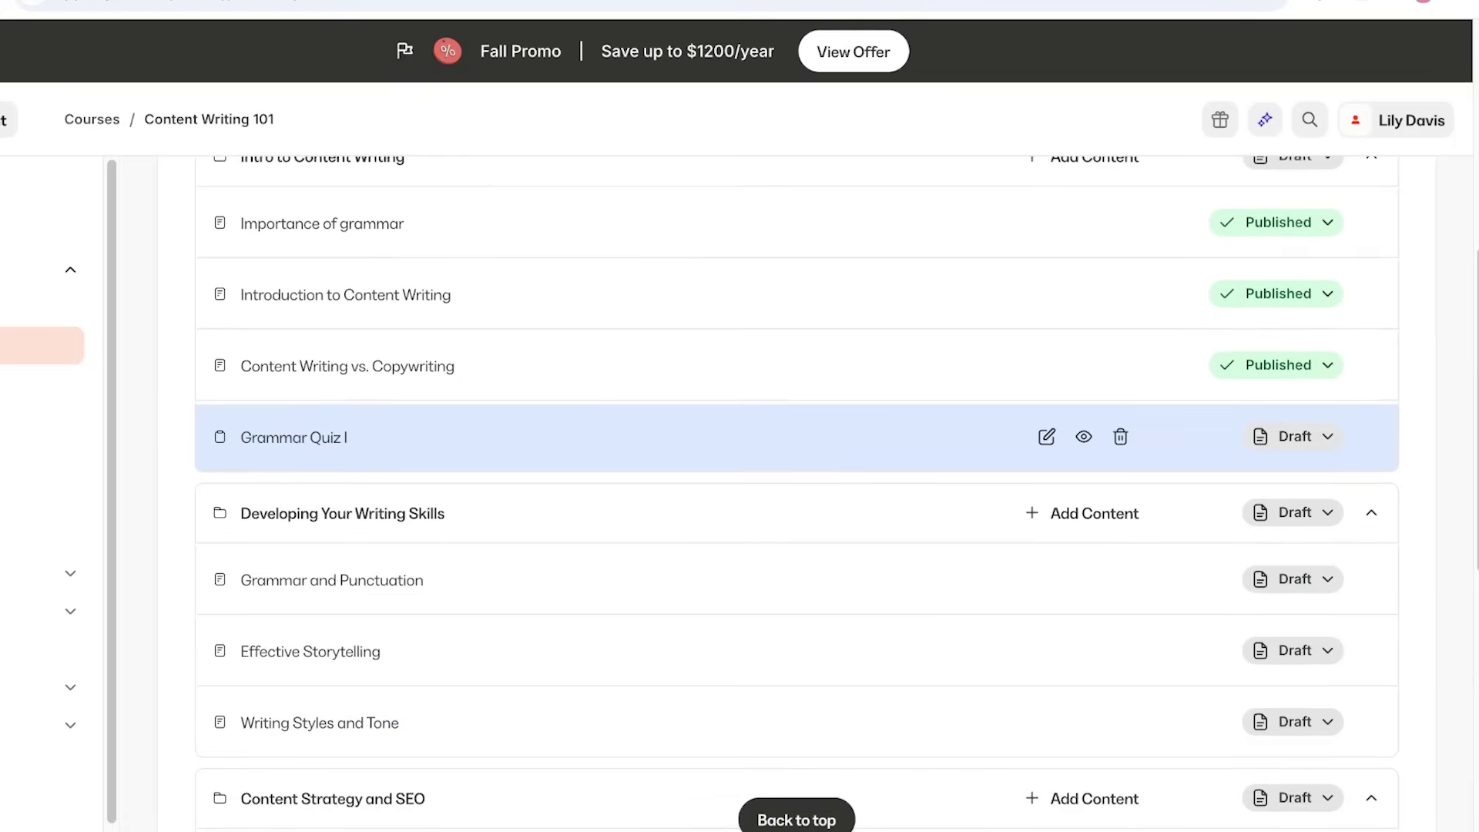
pyautogui.scroll(3, 796, 462)
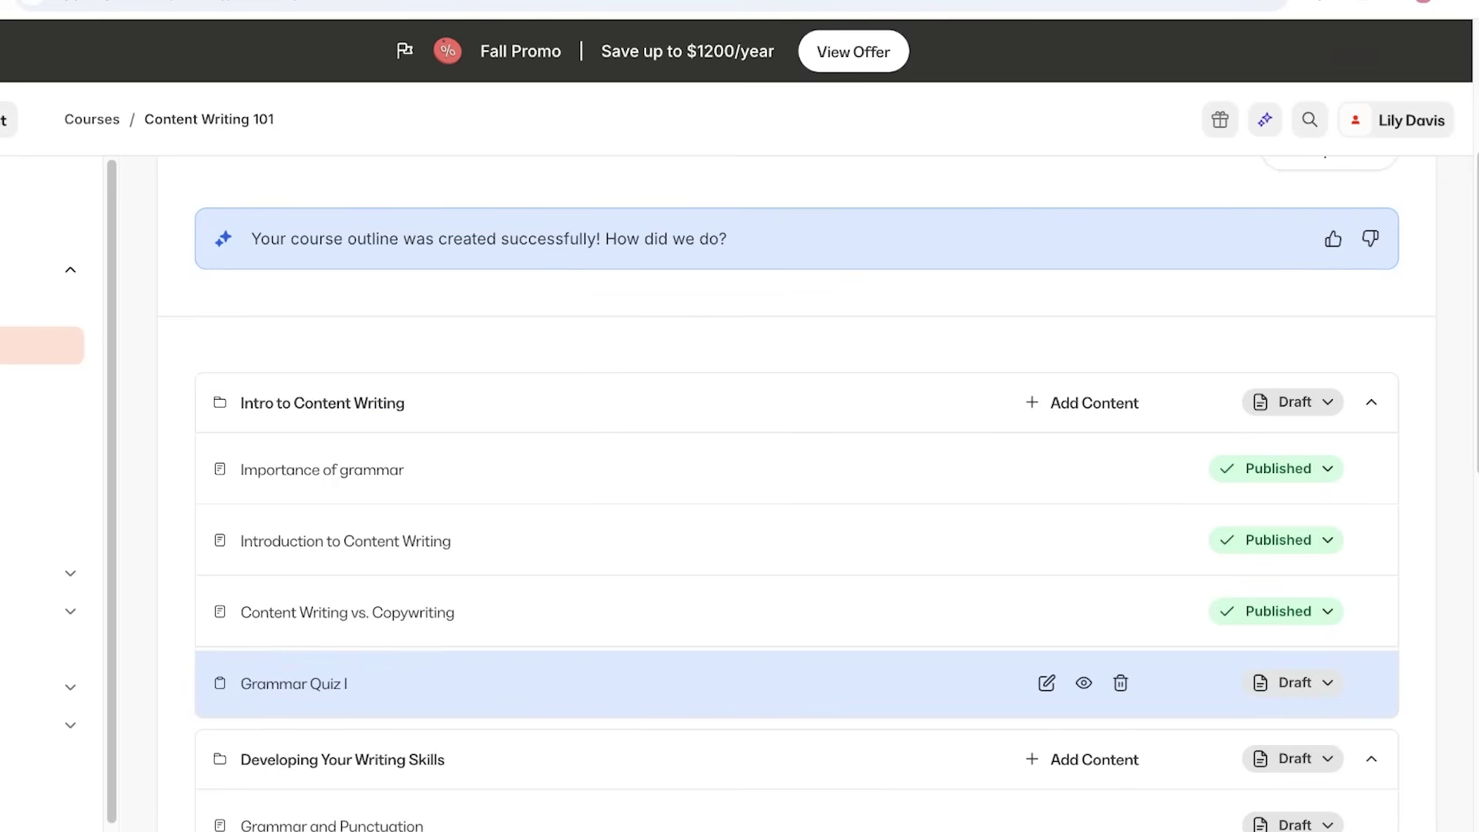
pyautogui.click(1294, 682)
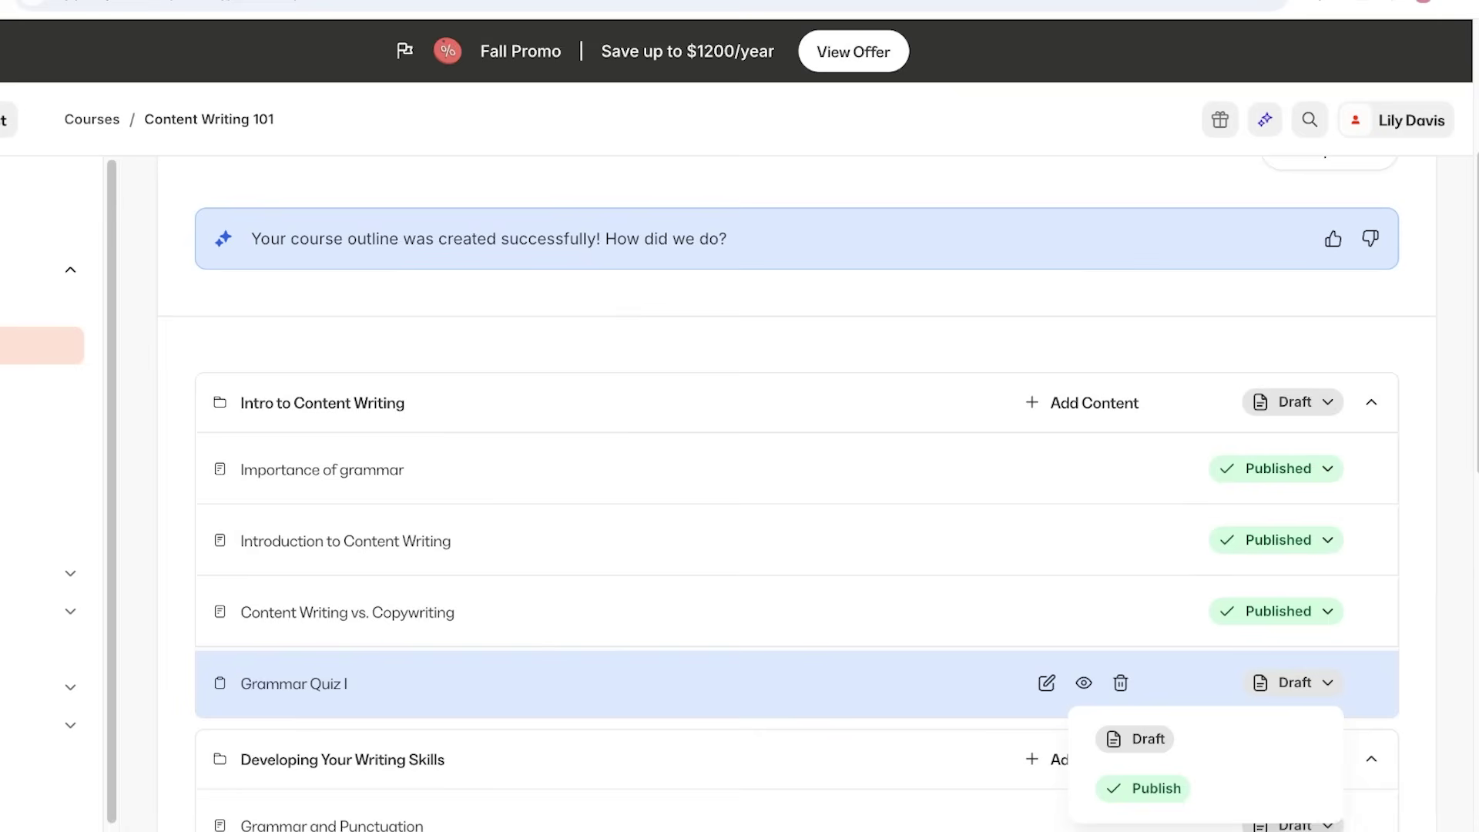
pyautogui.press('Escape')
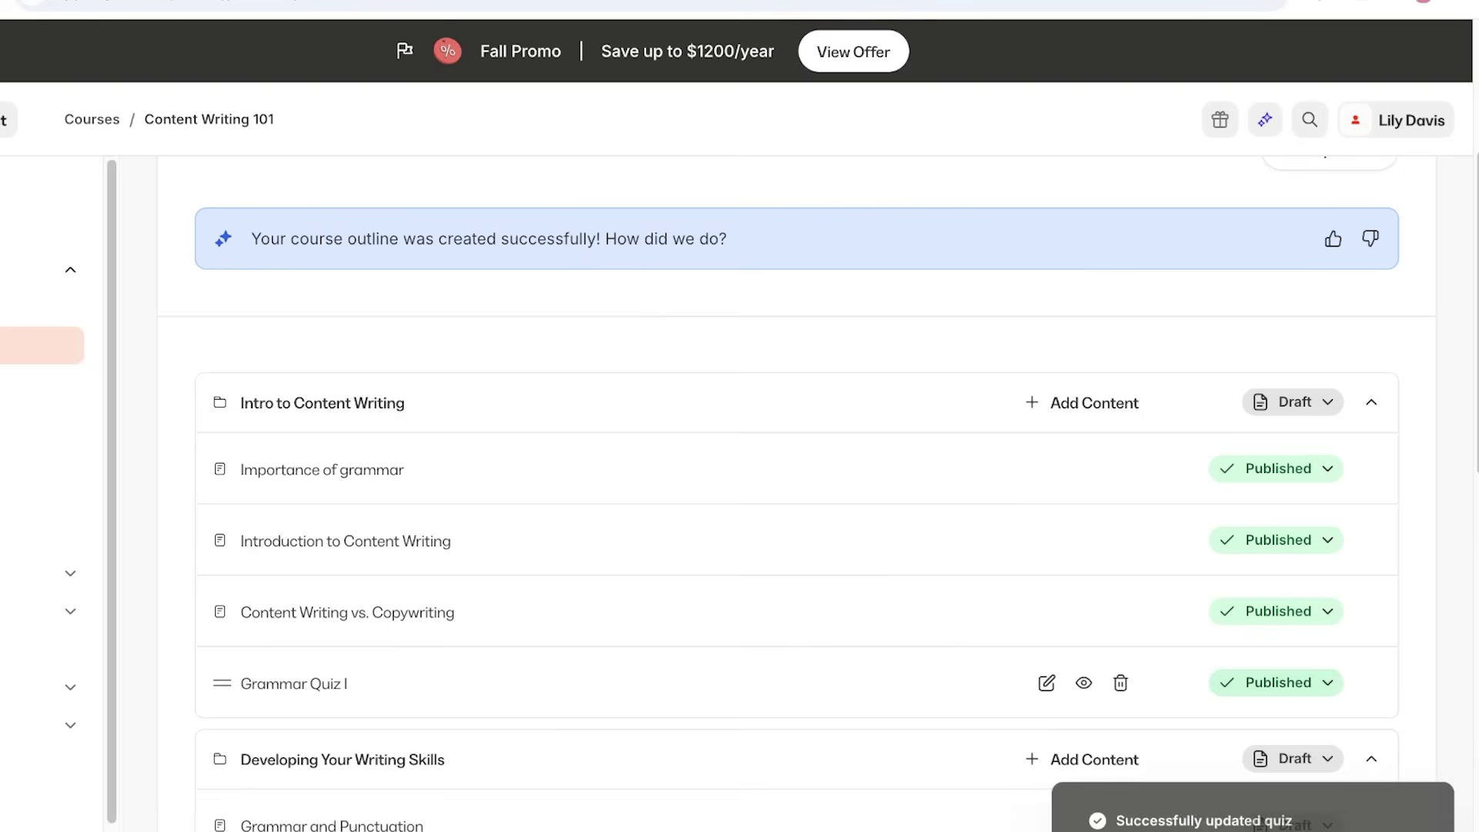
pyautogui.click(1293, 402)
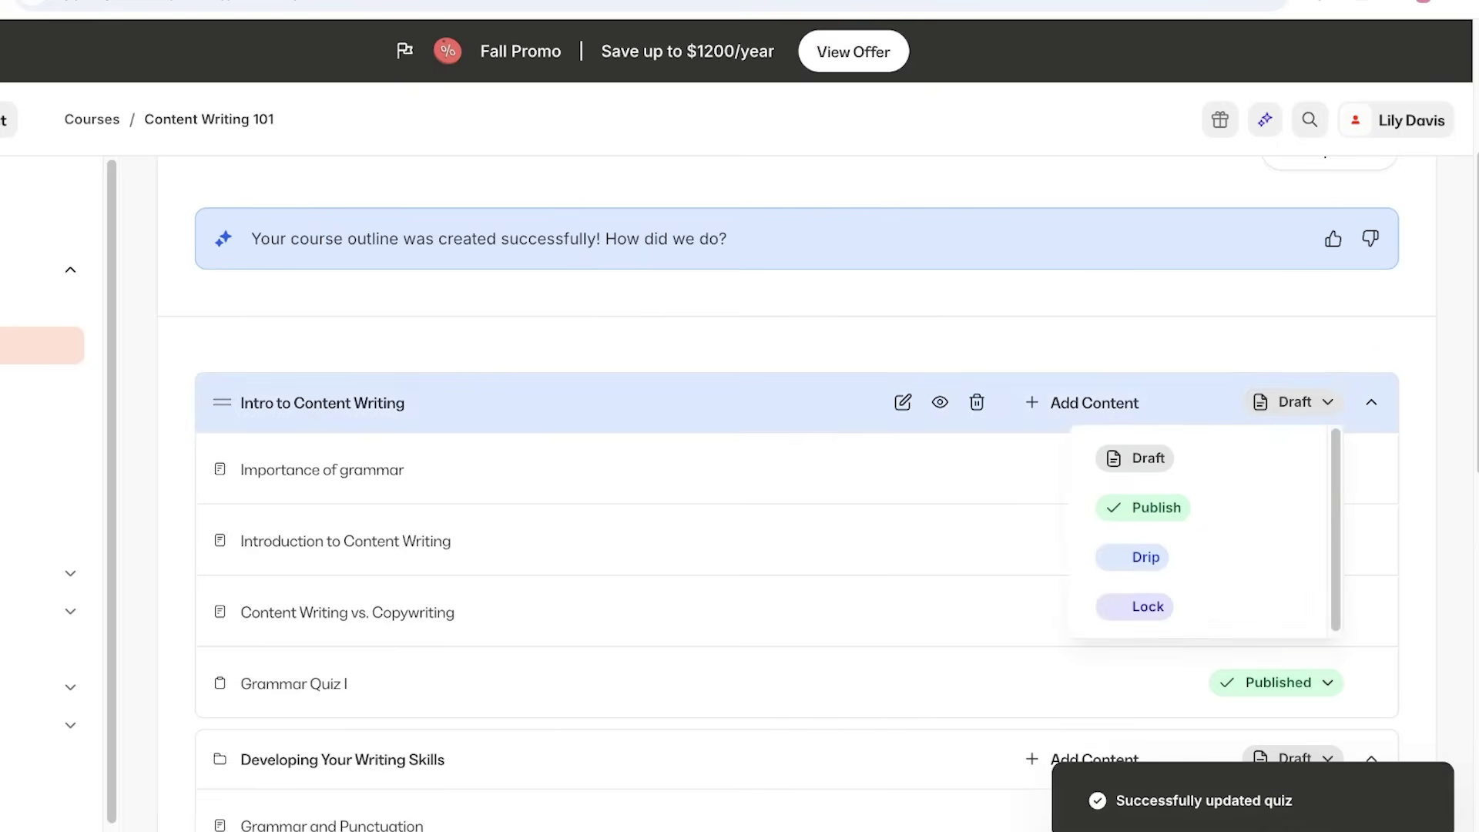
pyautogui.click(1155, 507)
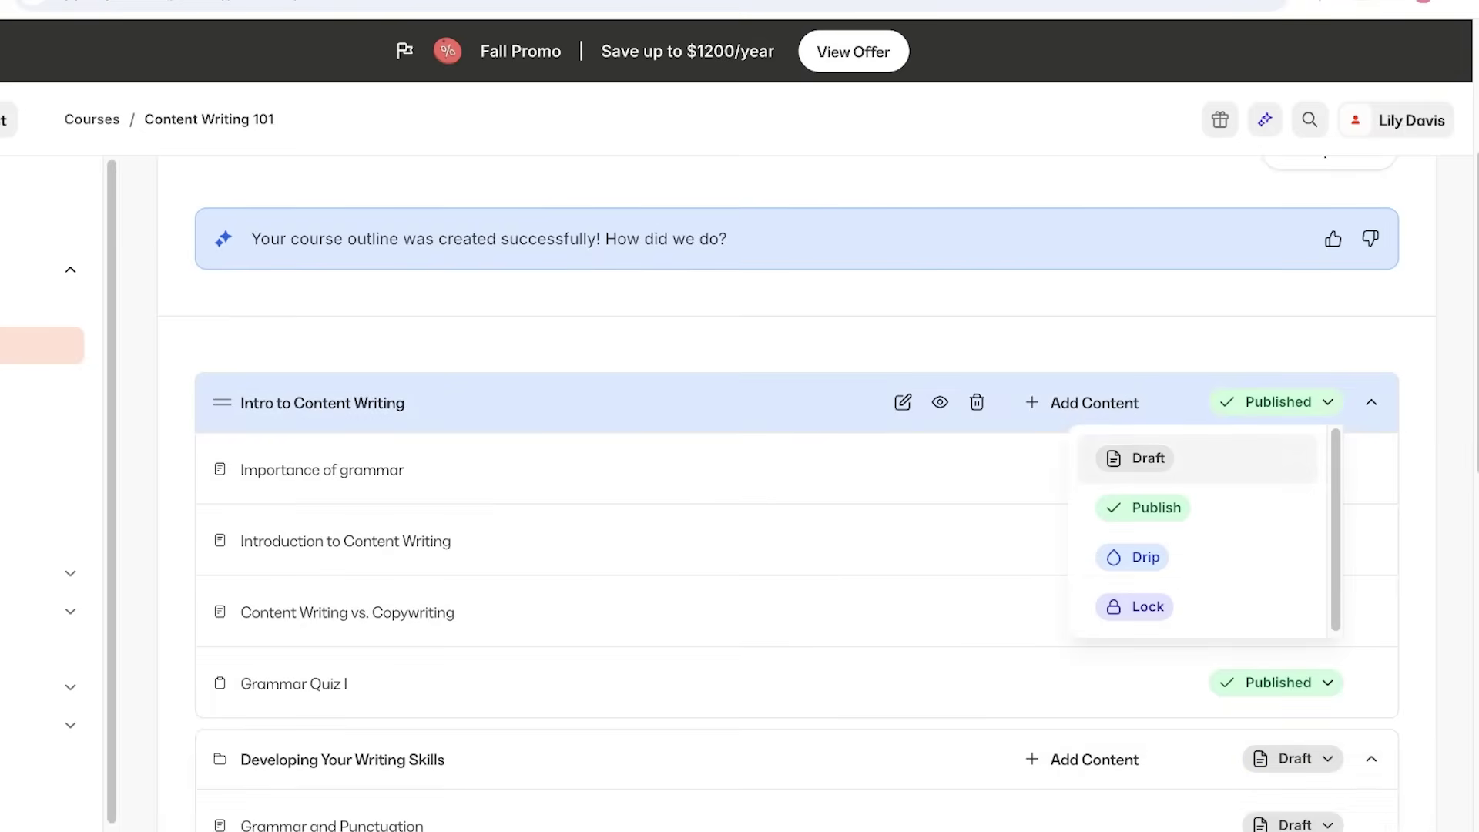
# Open and cancel the module's drip schedule, leaving Intro to Content Writing Published.
pyautogui.click(1146, 557)
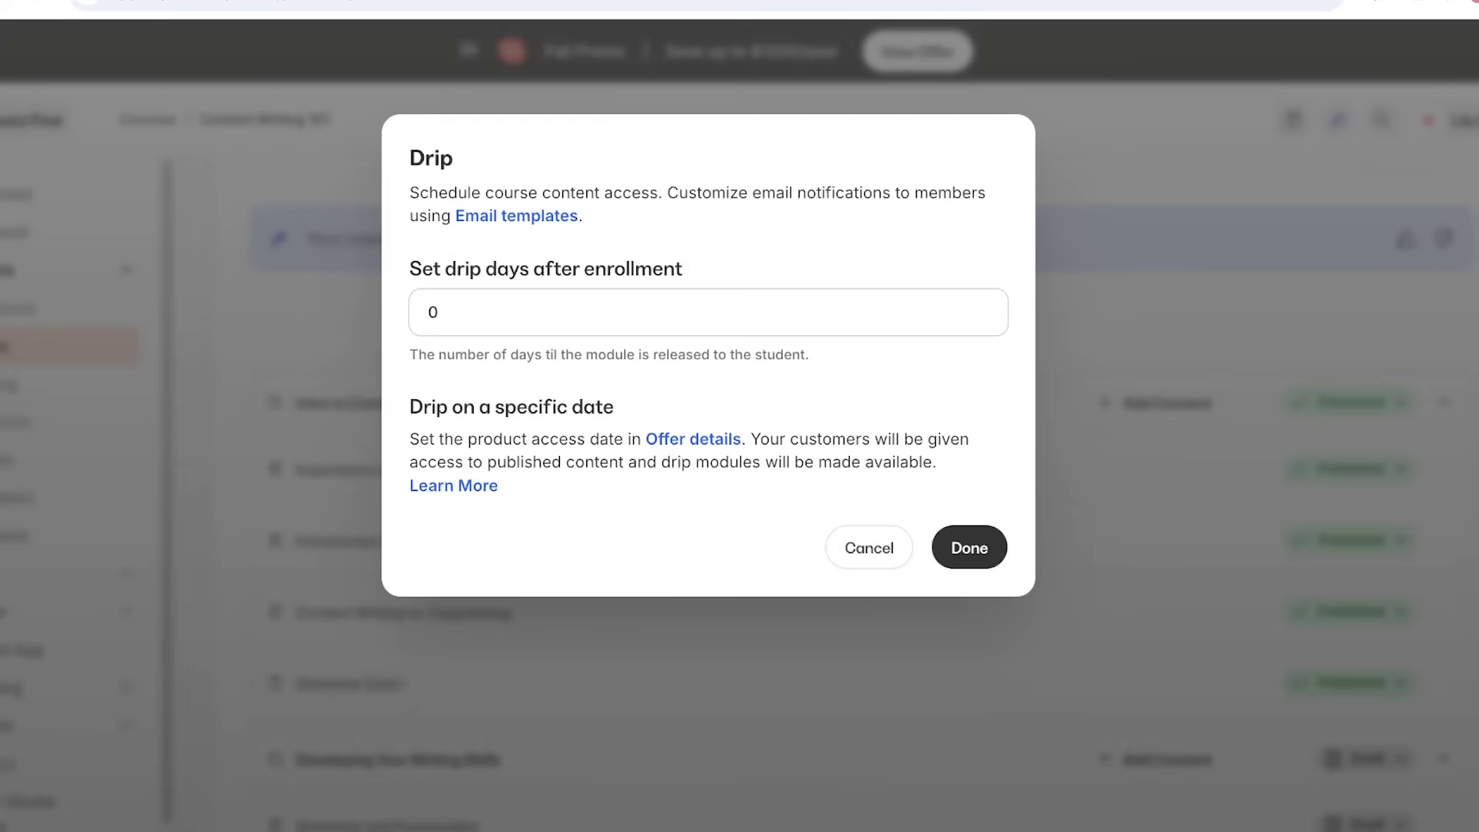
pyautogui.click(869, 548)
pyautogui.click(1333, 401)
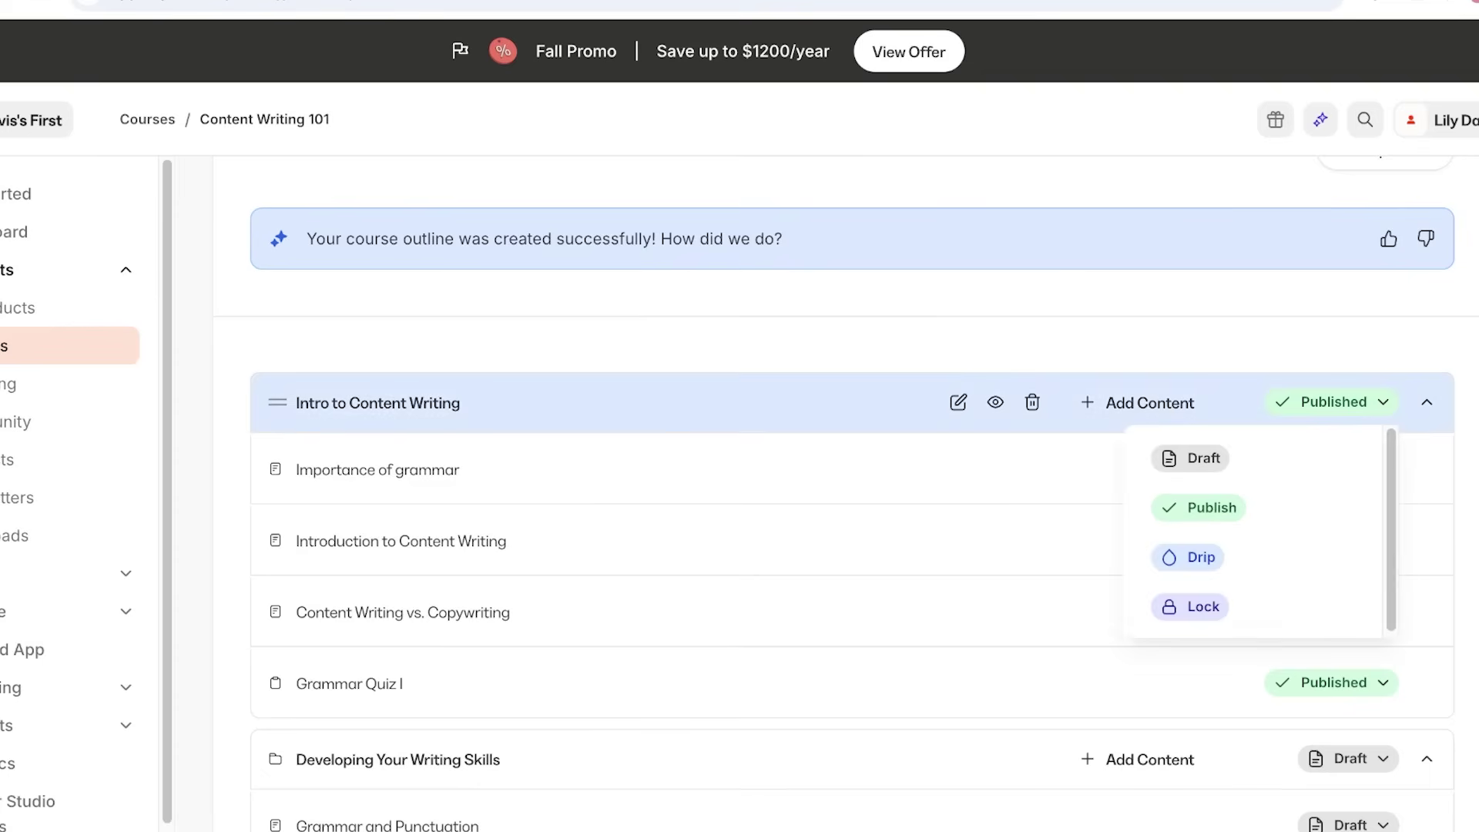
pyautogui.click(1198, 507)
pyautogui.scroll(-8, 848, 470)
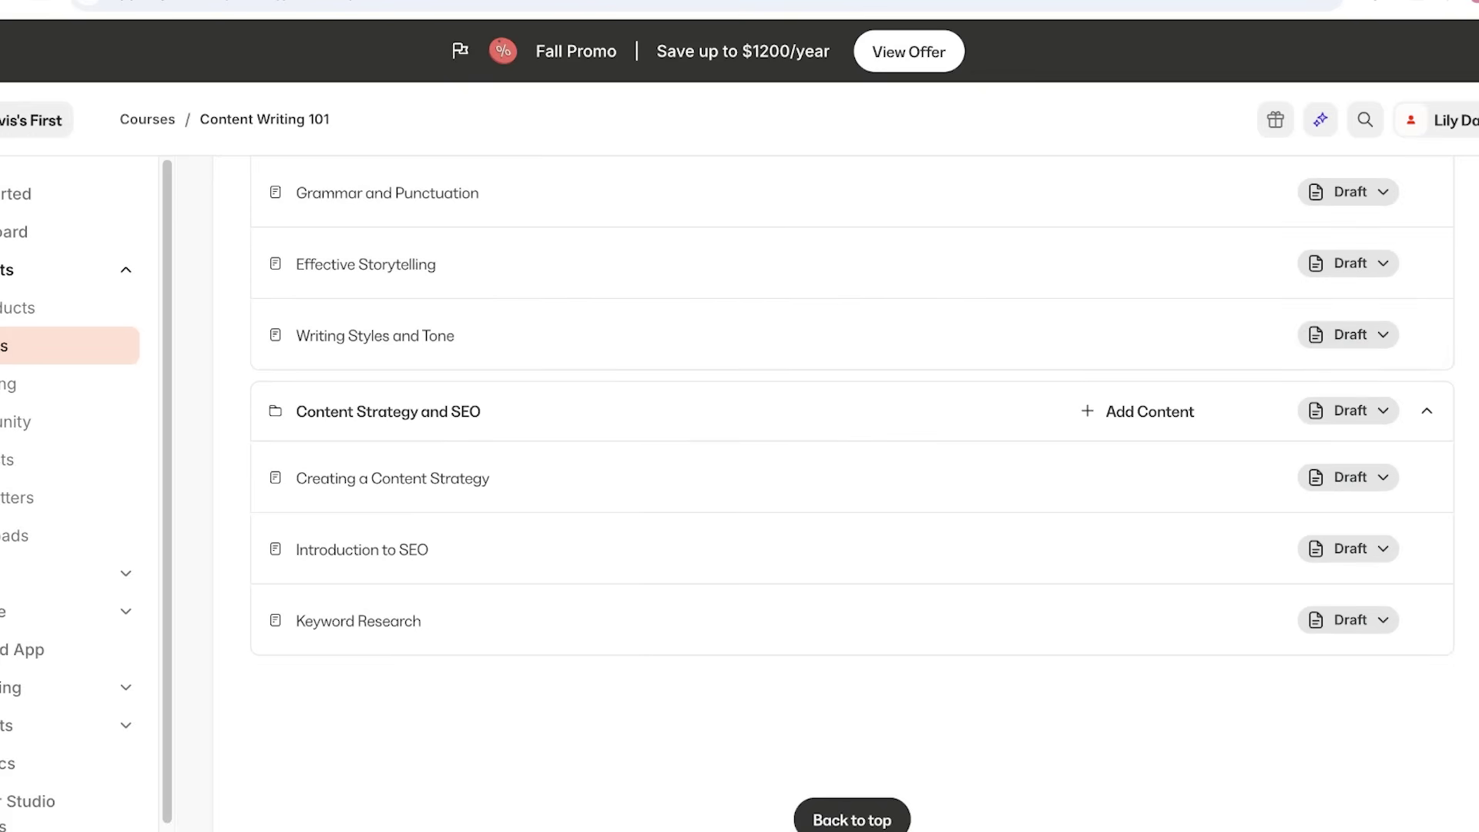
# Create a submodule titled 'SEO Backlinking' in the Content Strategy and SEO module.
pyautogui.scroll(2, 847, 562)
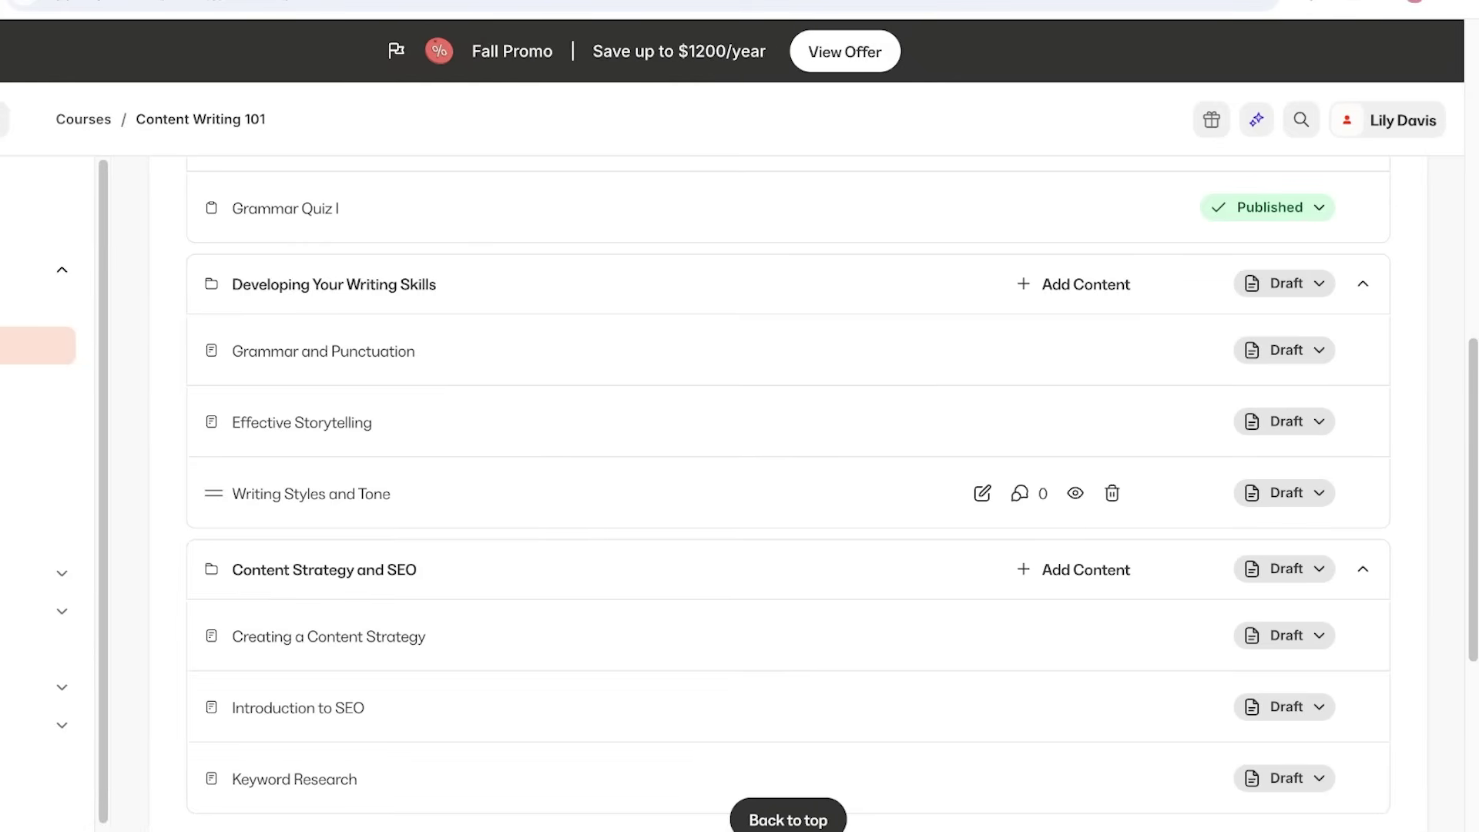
pyautogui.click(1074, 569)
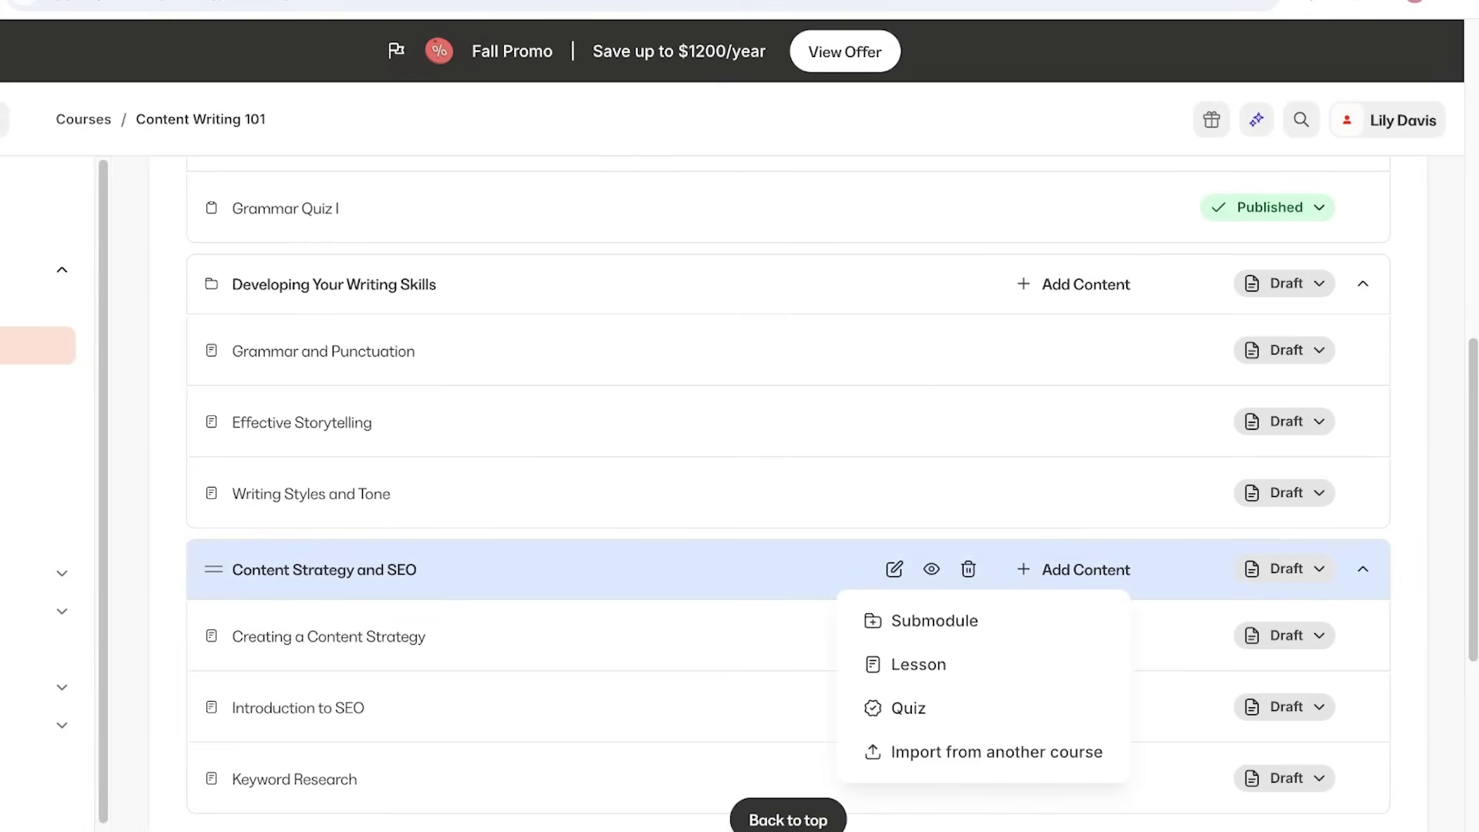
pyautogui.click(934, 620)
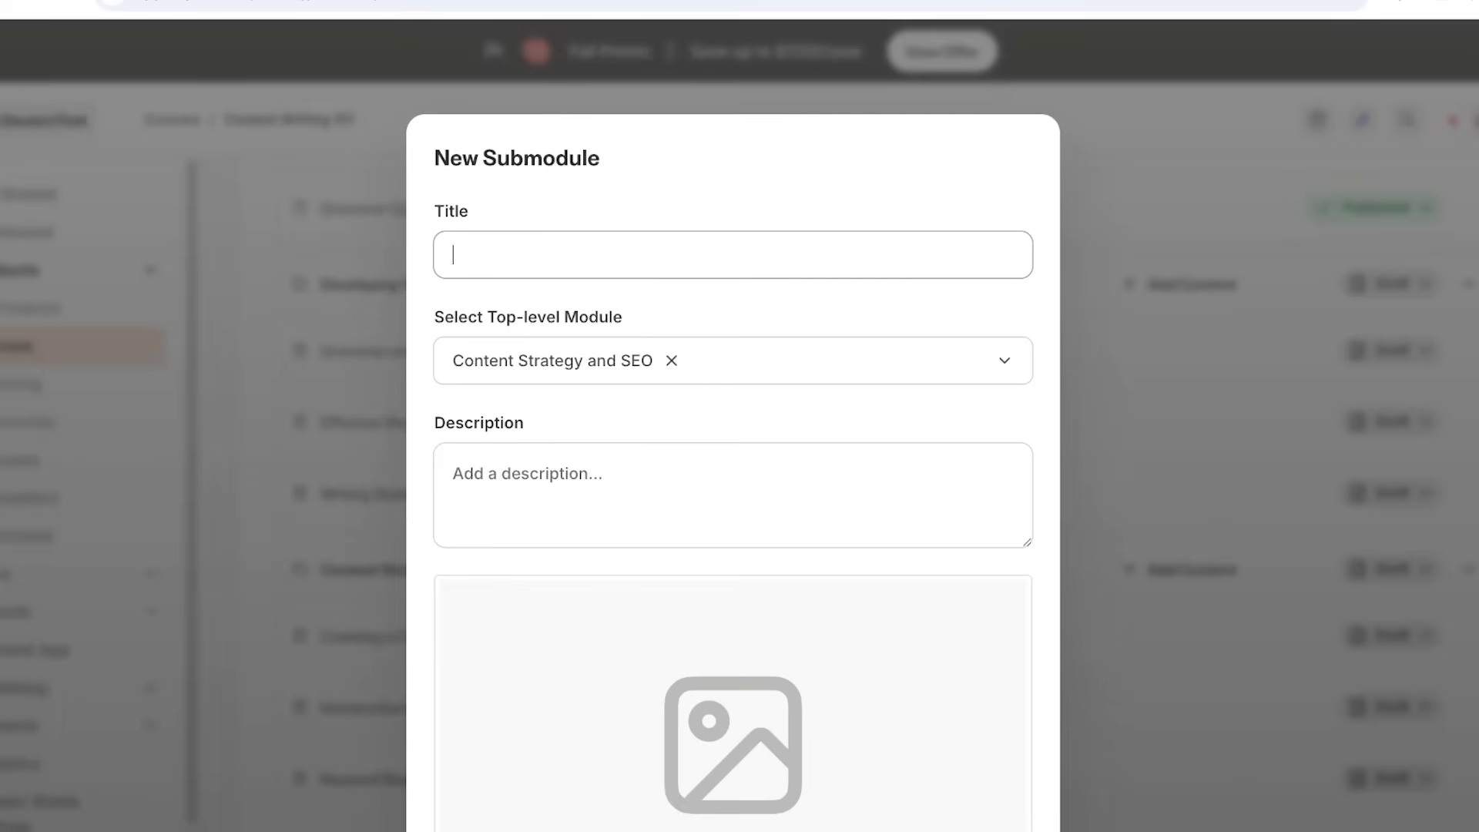
pyautogui.write('SEO Backlinking')
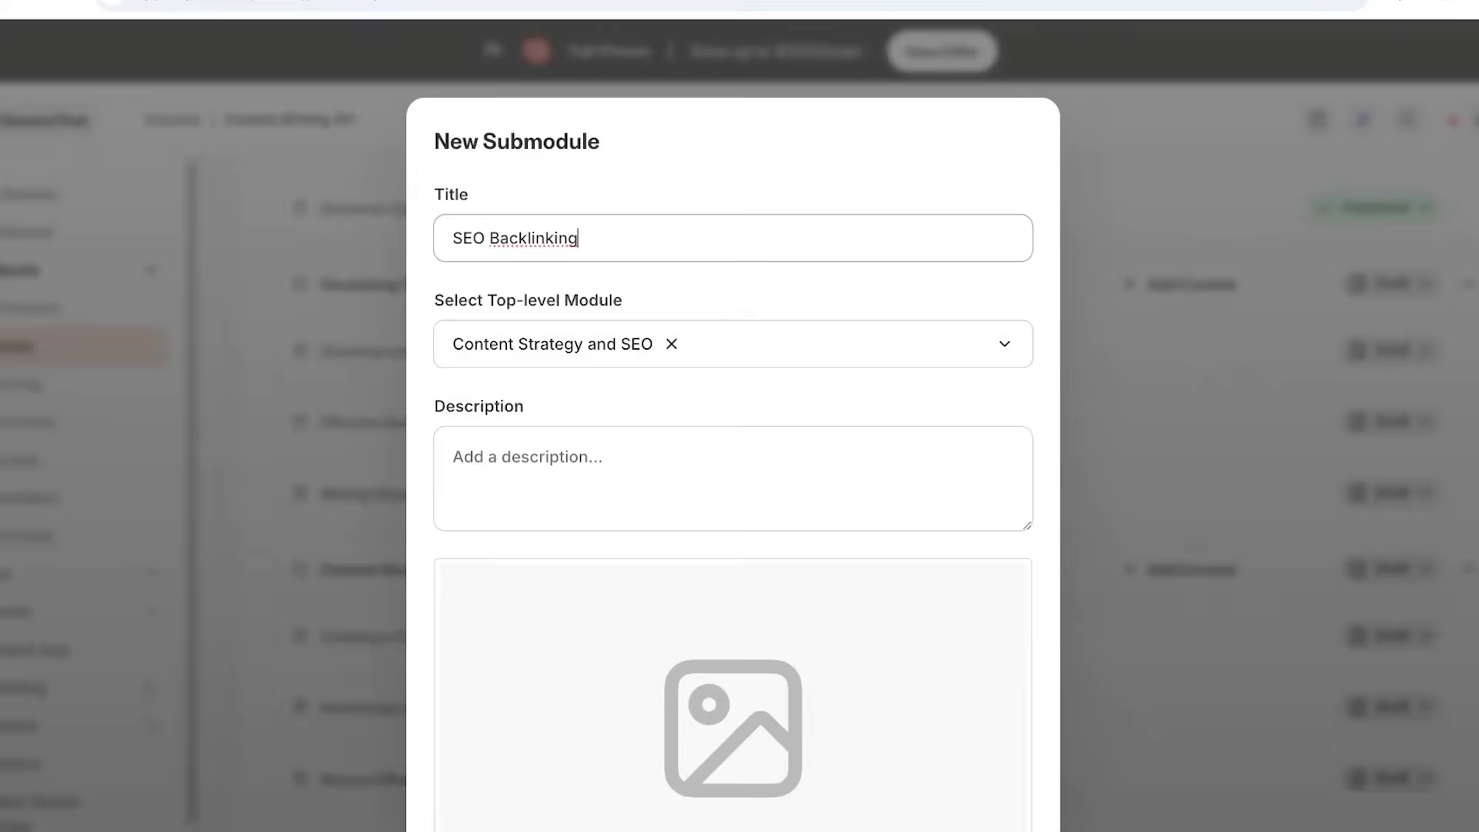
pyautogui.press('Return')
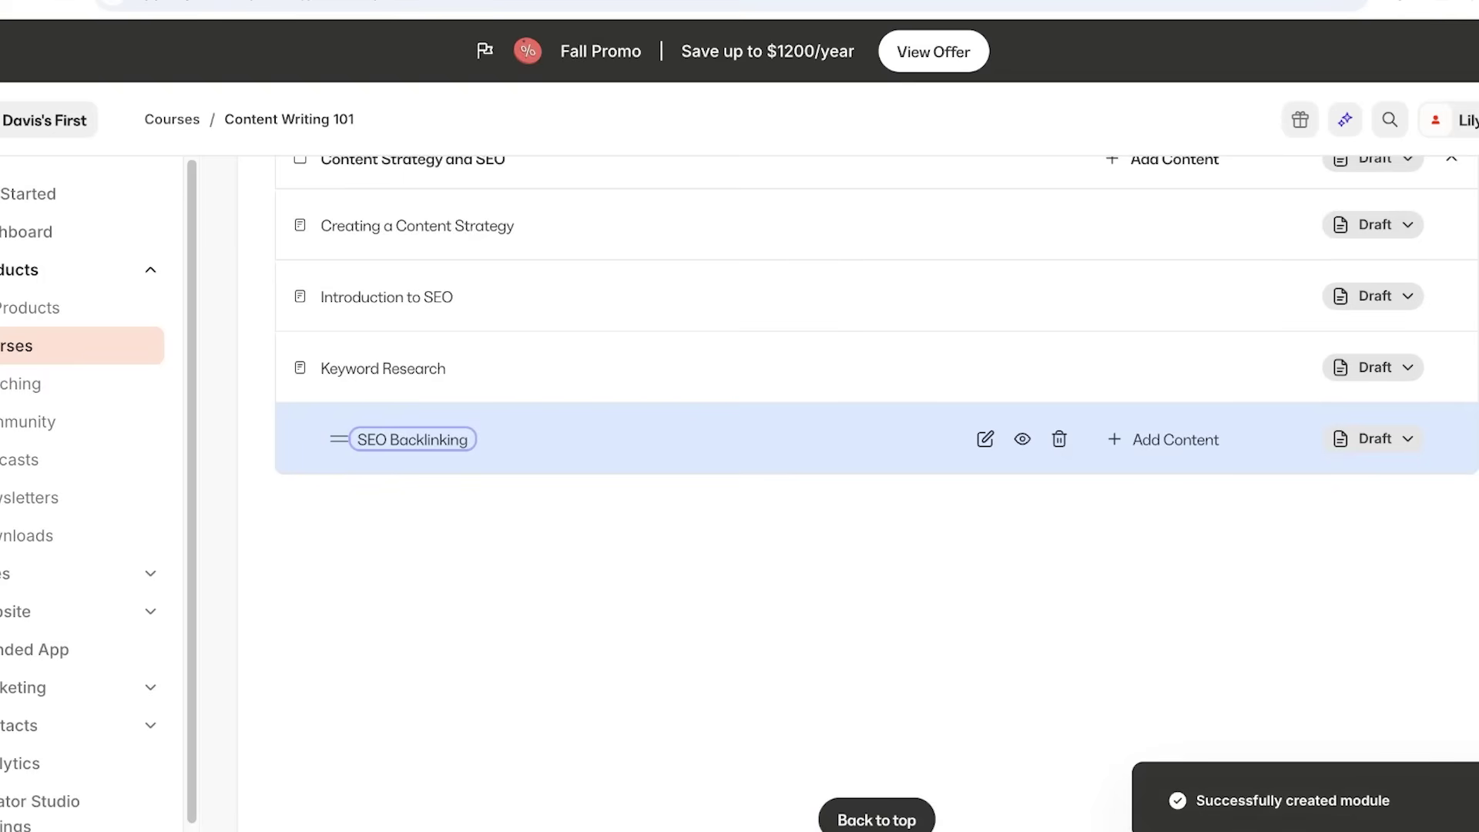
# Check which content types can be added inside SEO Backlinking.
pyautogui.click(1163, 439)
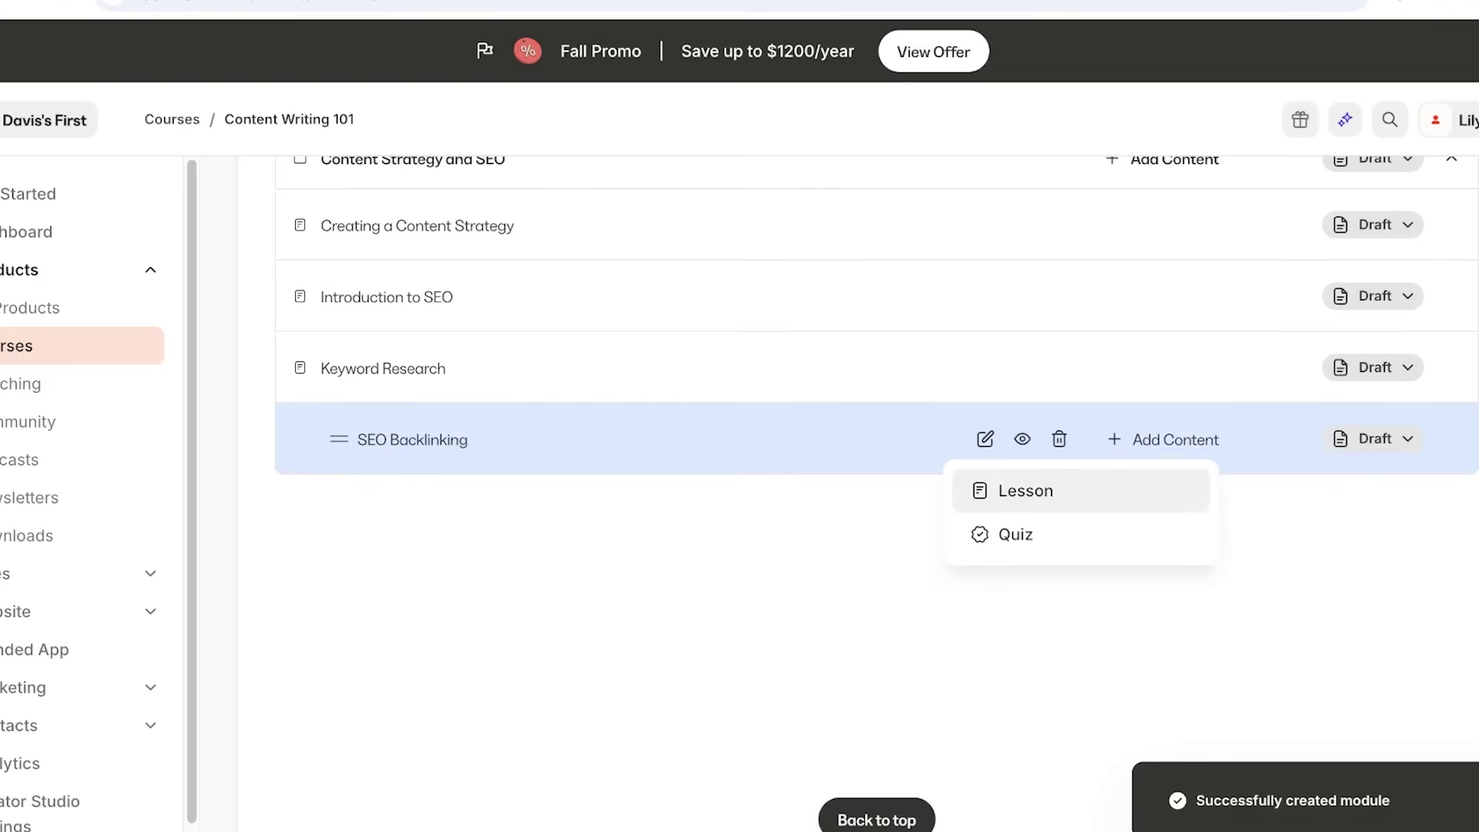
pyautogui.scroll(3, 770, 539)
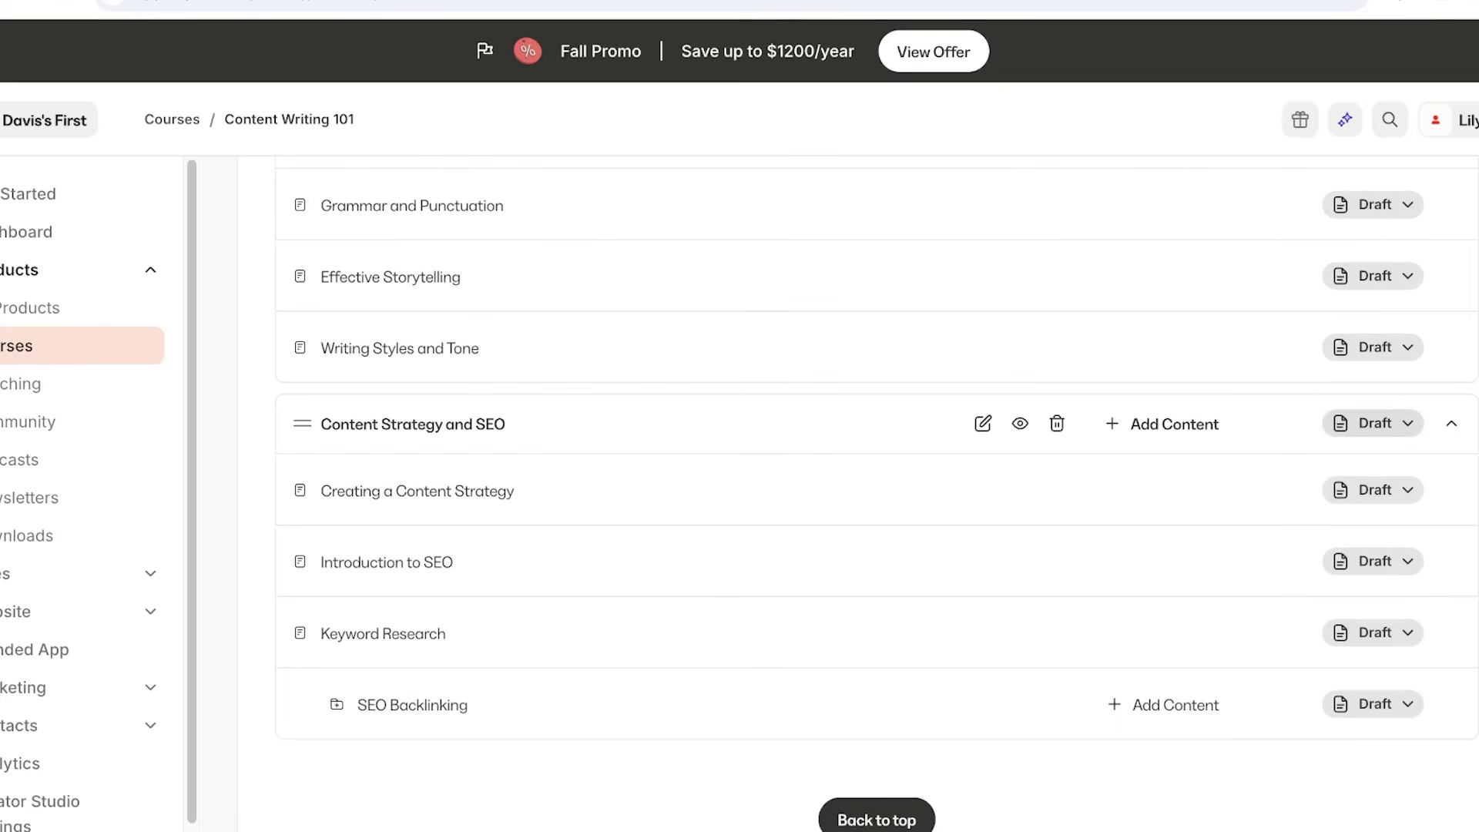
pyautogui.scroll(6, 770, 462)
pyautogui.scroll(-5, 770, 462)
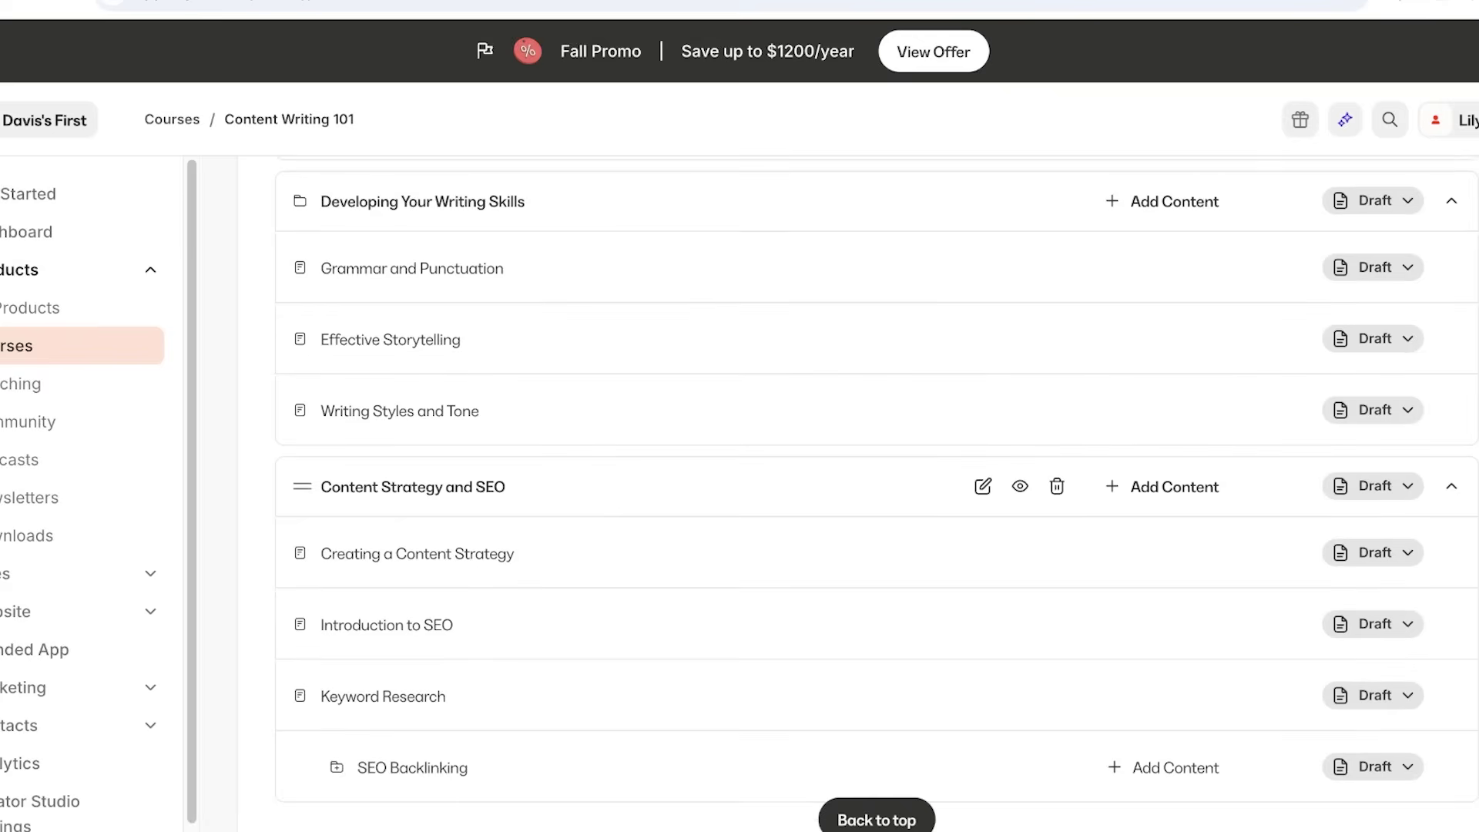
pyautogui.scroll(6, 771, 462)
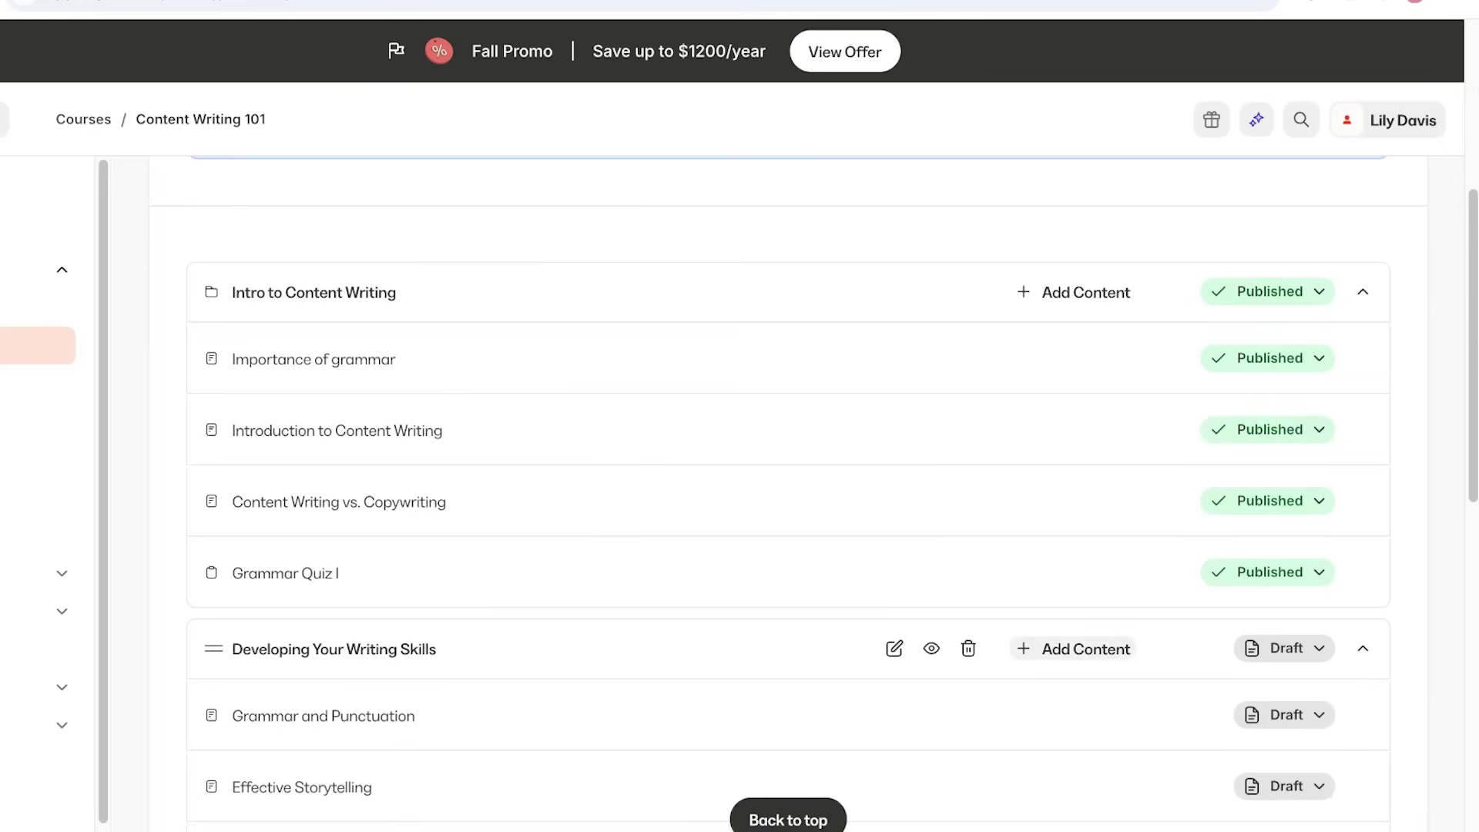
# Change the Developing Your Writing Skills module's status from Draft to Published.
pyautogui.click(1285, 648)
pyautogui.scroll(-10, 1140, 495)
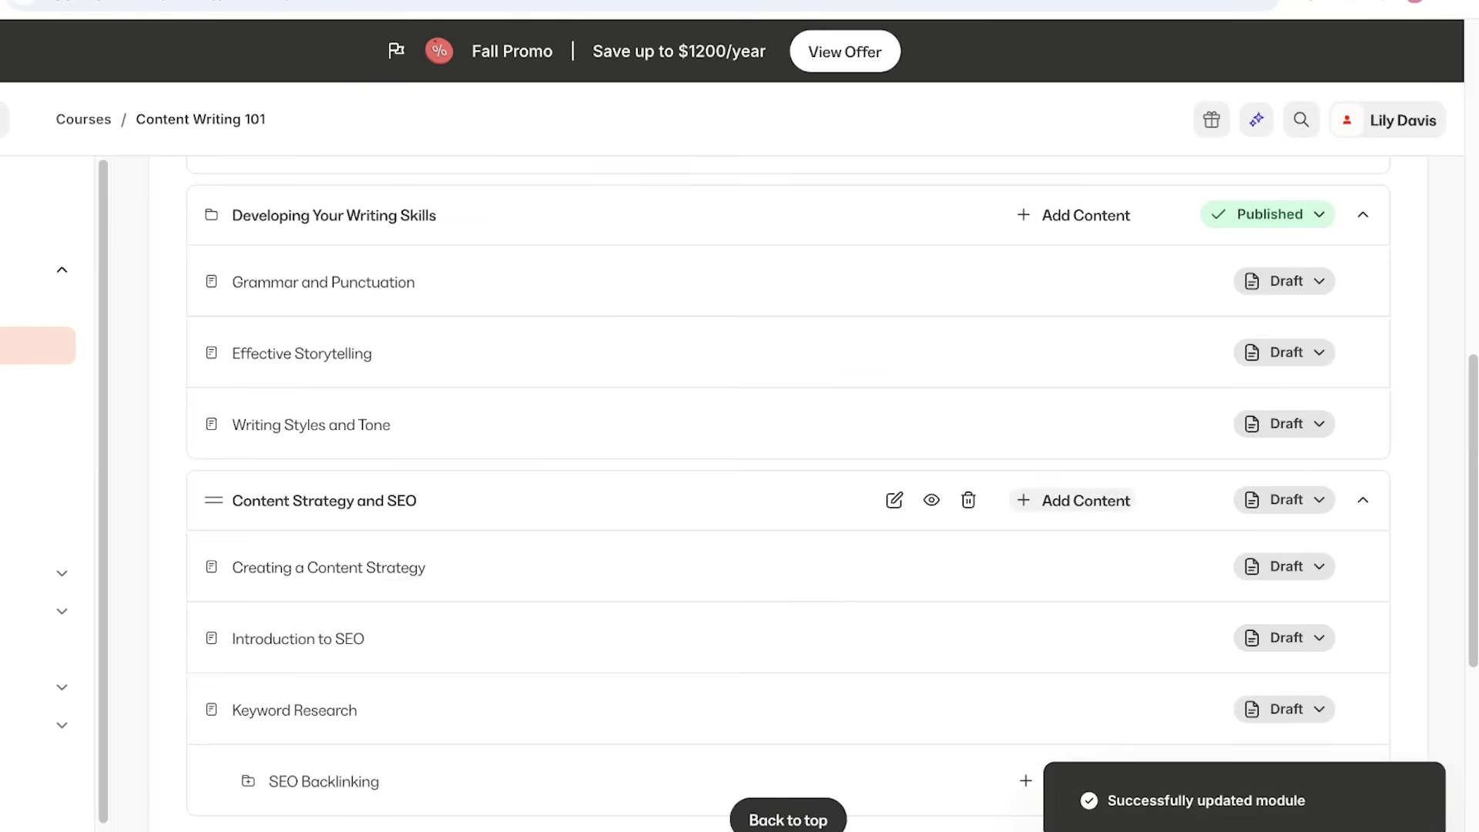
pyautogui.click(1285, 499)
pyautogui.click(1142, 604)
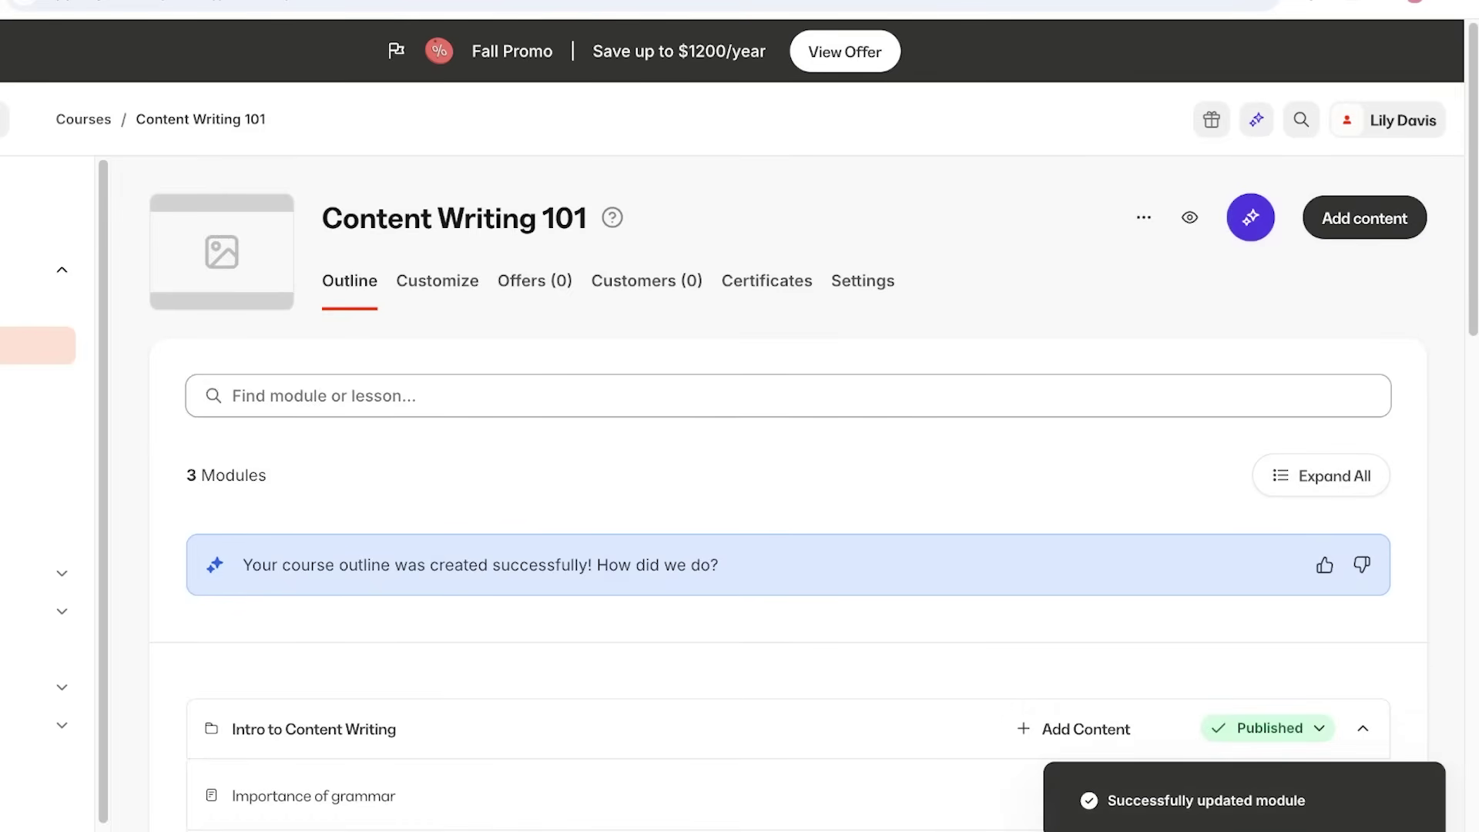
# Browse the course's extra actions menu and its customization options.
pyautogui.click(1143, 217)
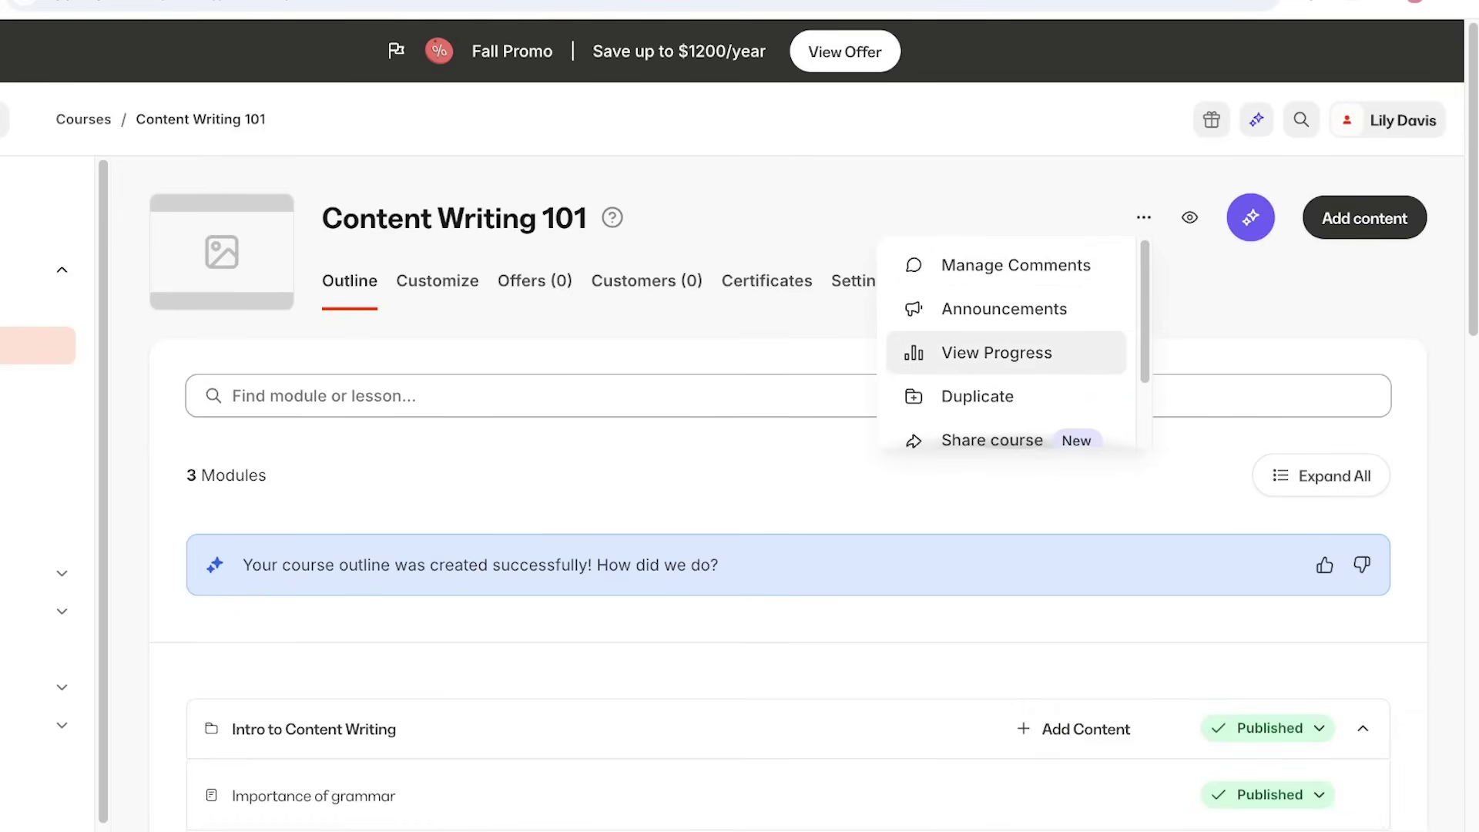
pyautogui.scroll(-1, 1001, 354)
pyautogui.press('Escape')
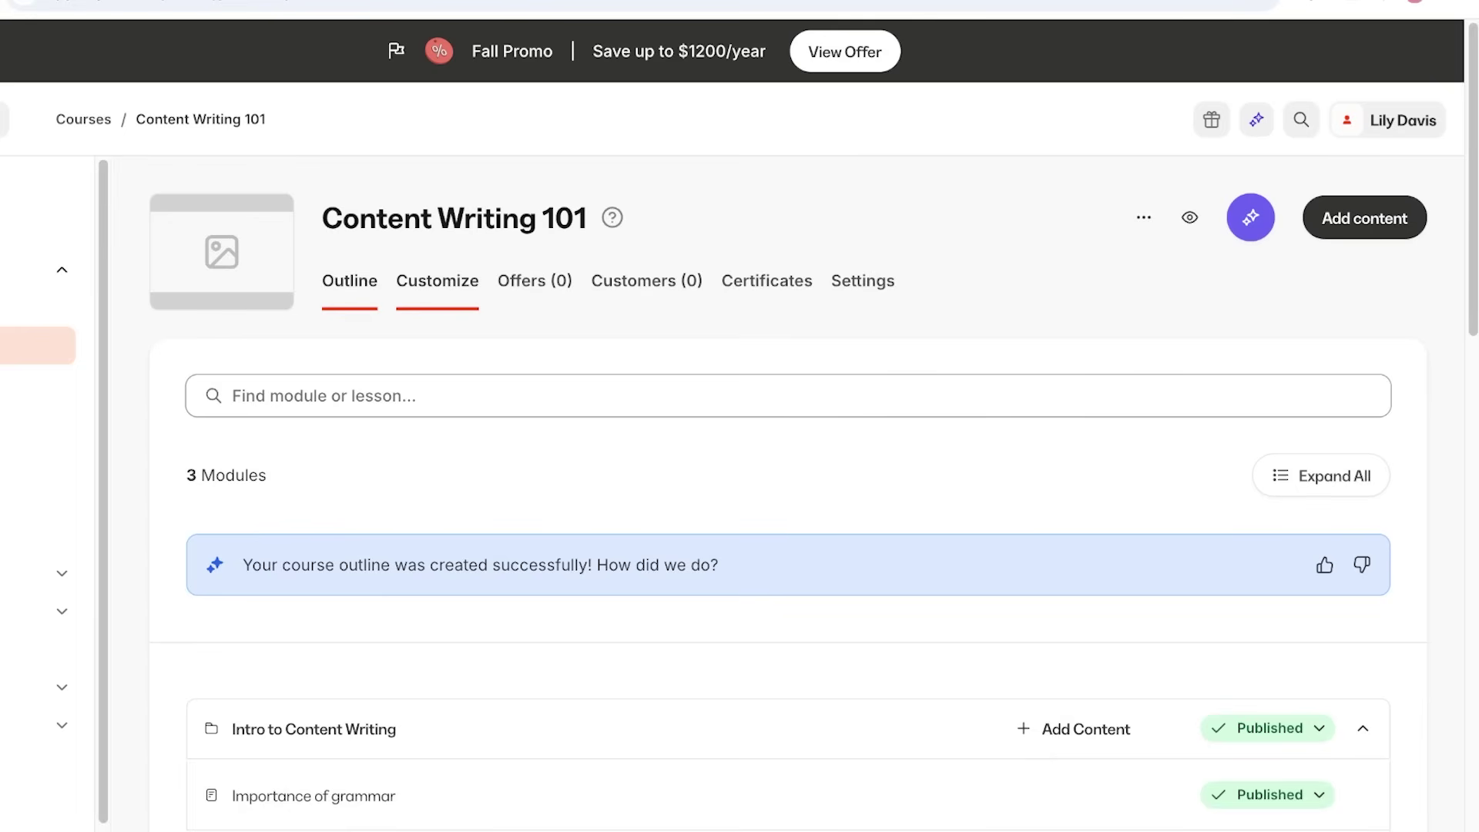
pyautogui.click(436, 281)
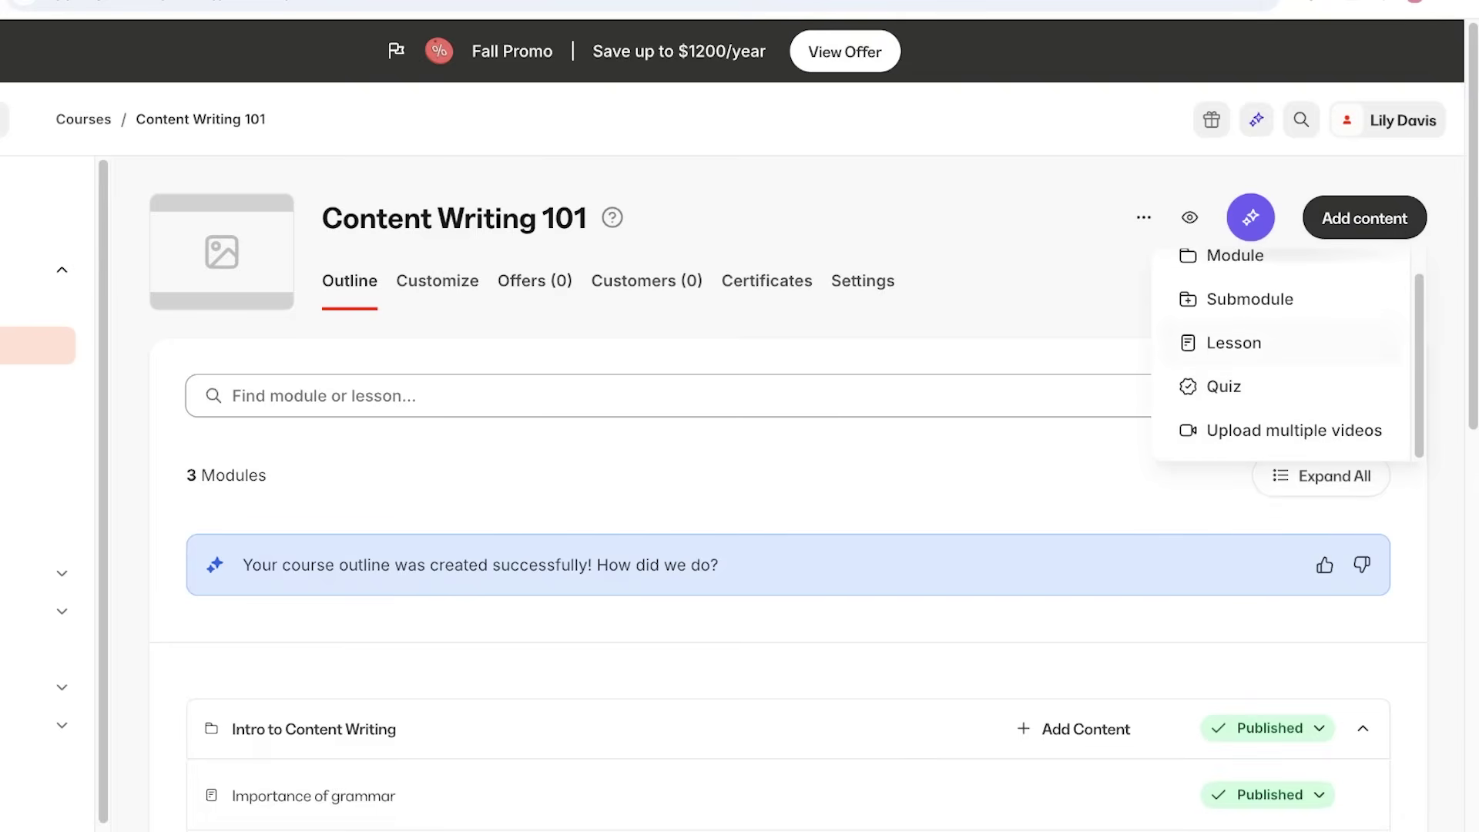
# Choose Share course, then go to the empty Content Writing 101 Offers page.
pyautogui.scroll(-2, 1009, 343)
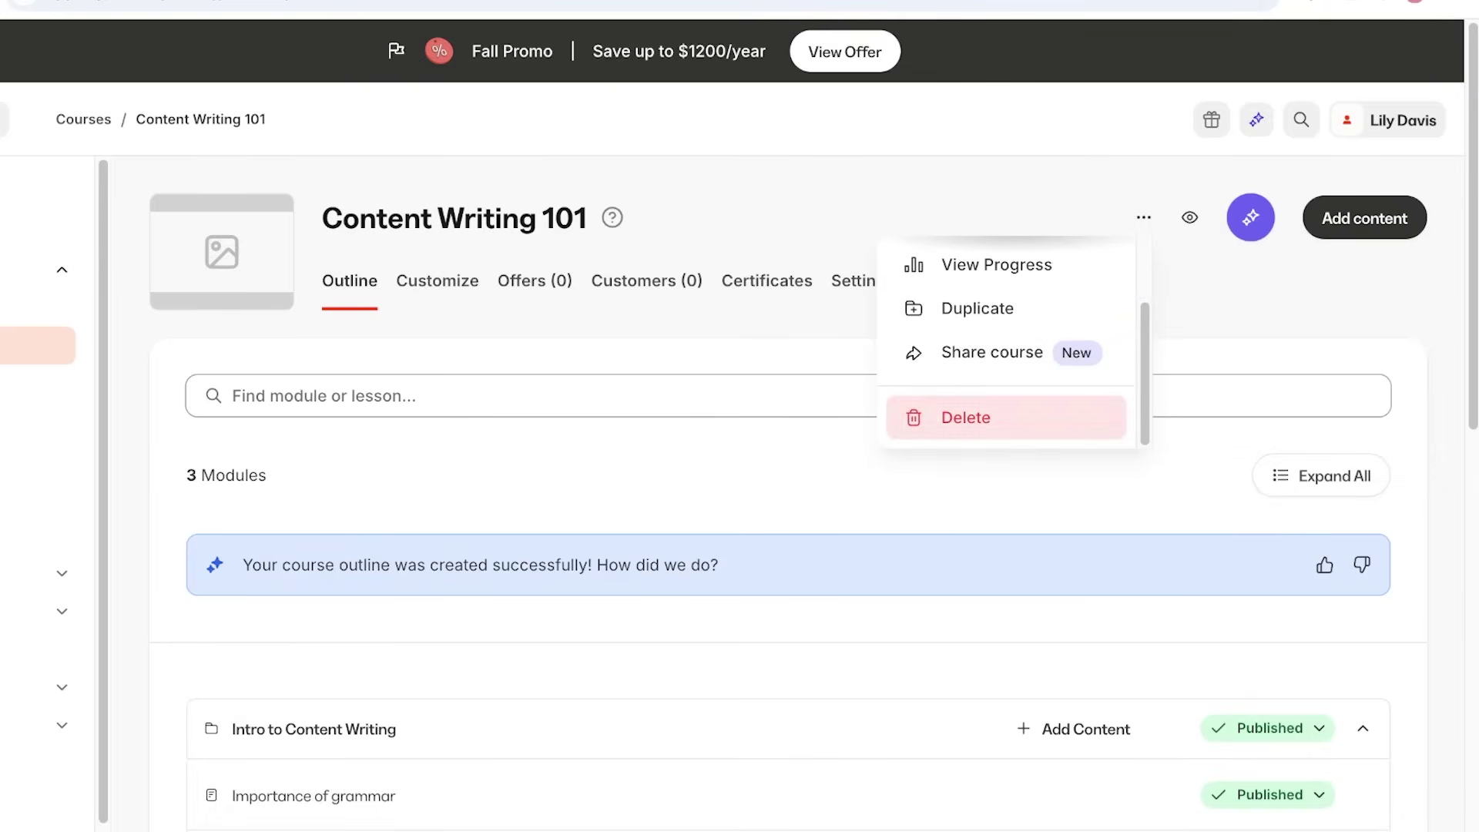
pyautogui.press('Return')
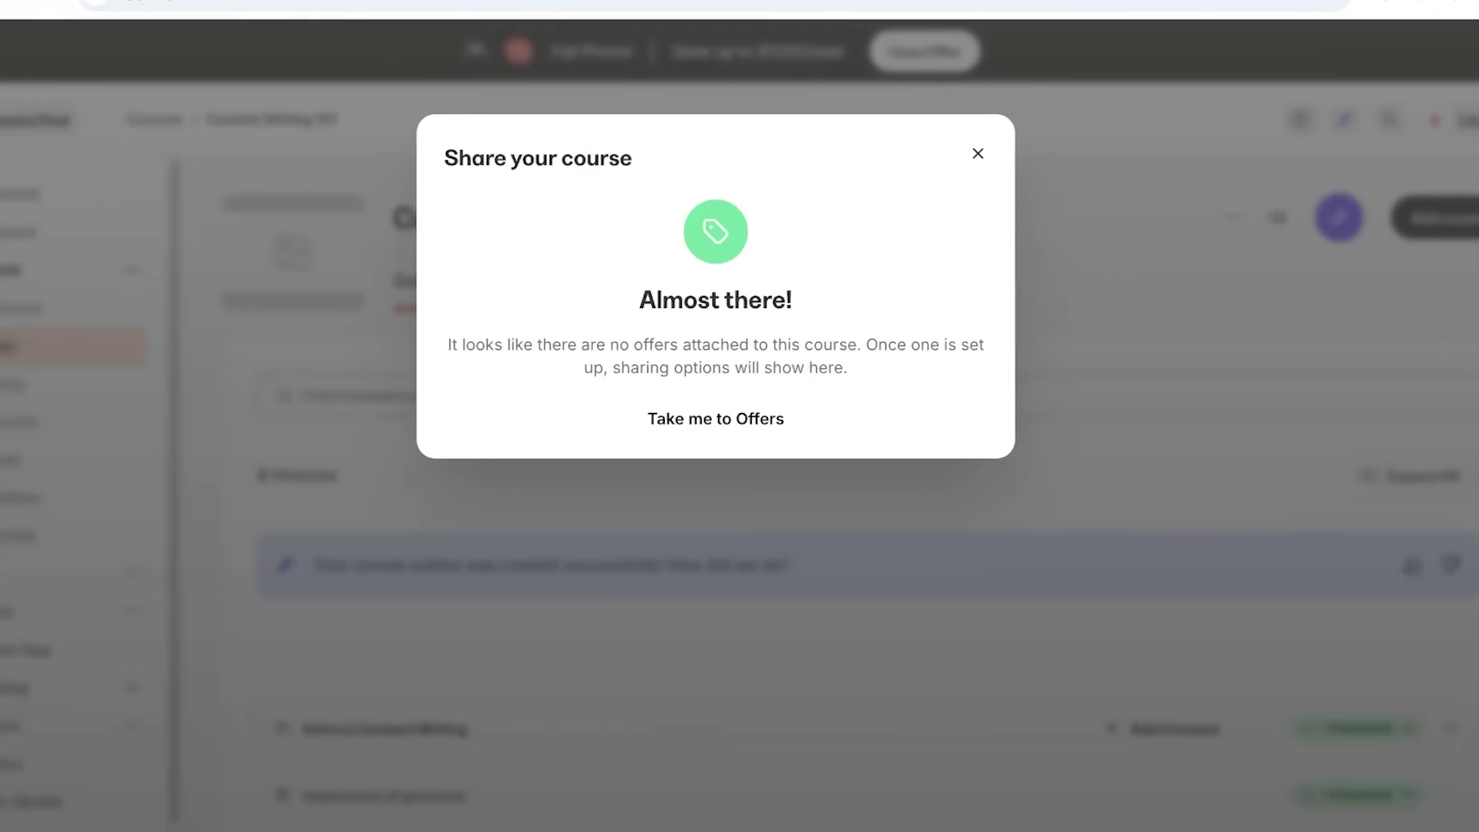
pyautogui.press('Return')
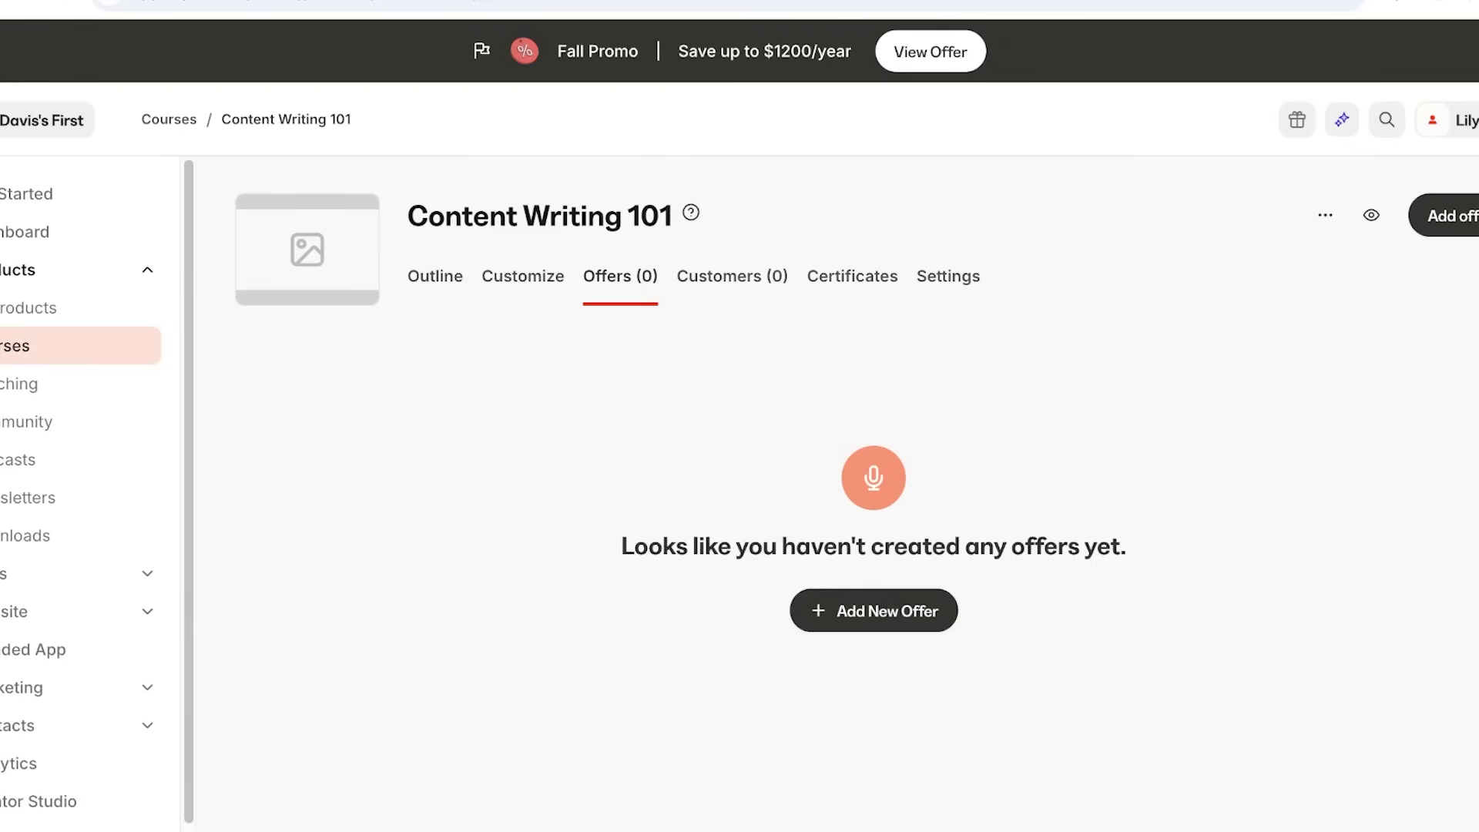
# Create an offer titled 'Content Writing Basics' including Content Writing 101, then continue to pricing.
pyautogui.click(873, 610)
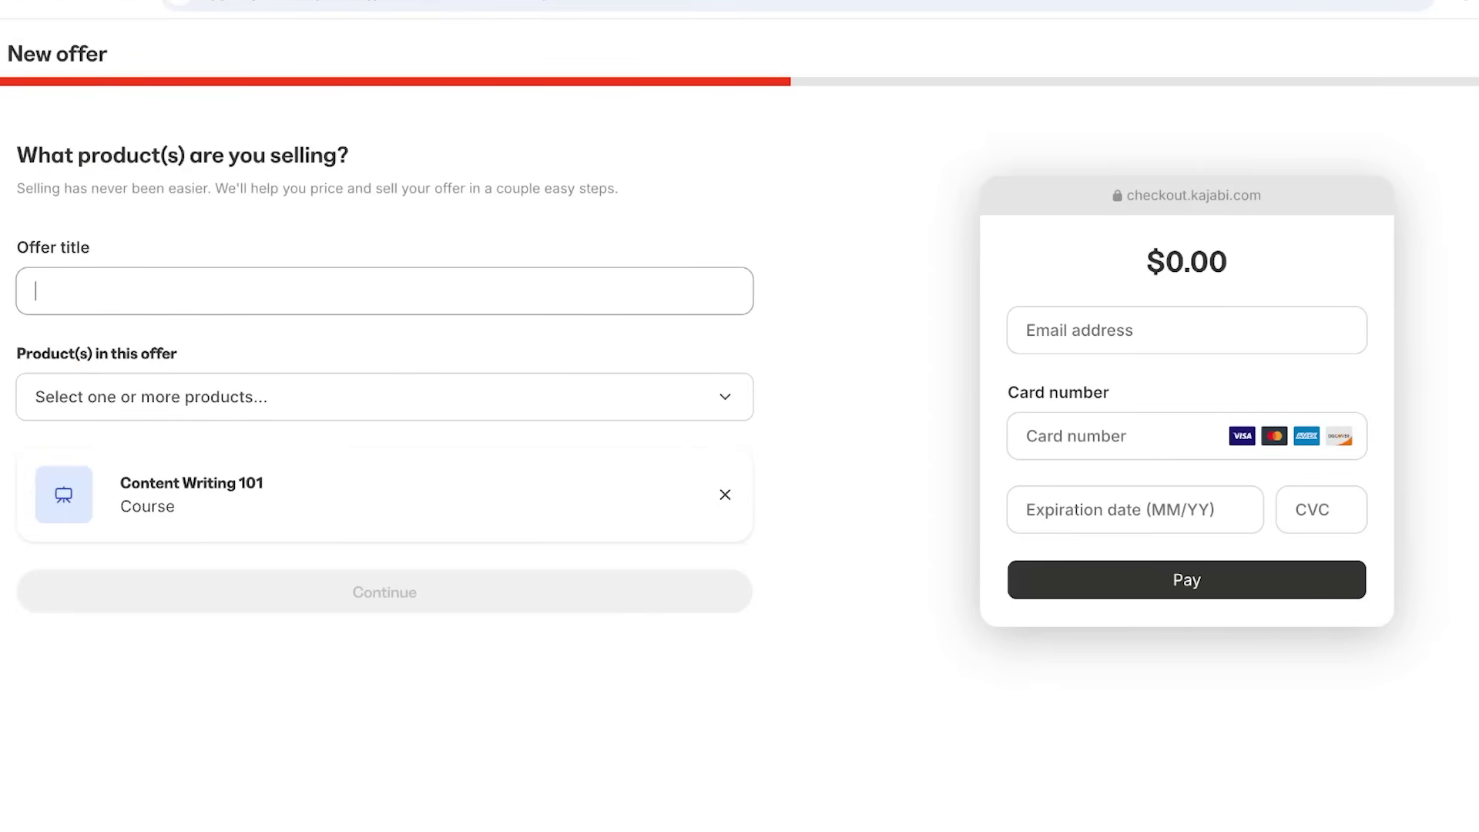
pyautogui.click(385, 427)
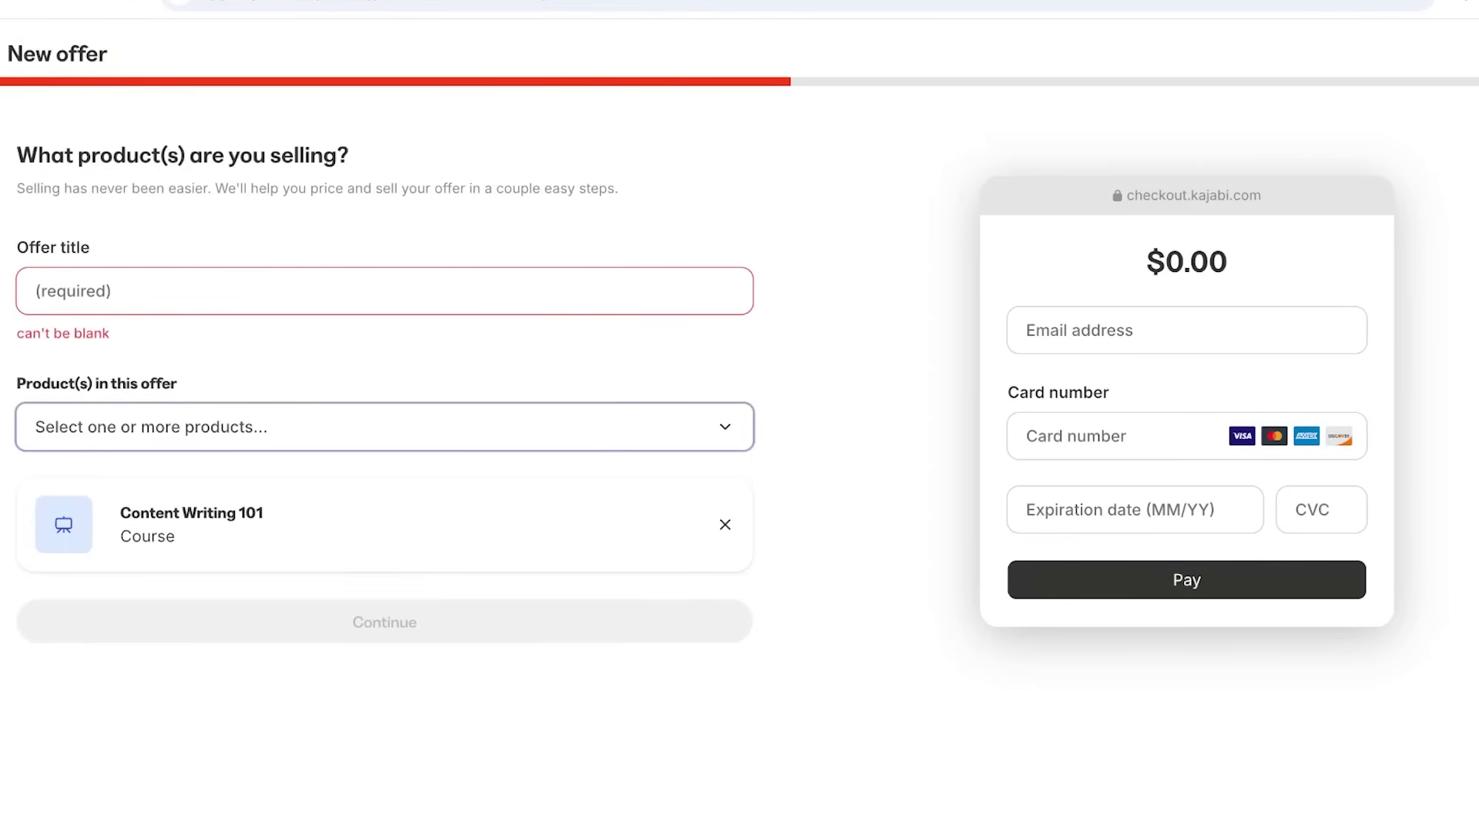
pyautogui.click(35, 291)
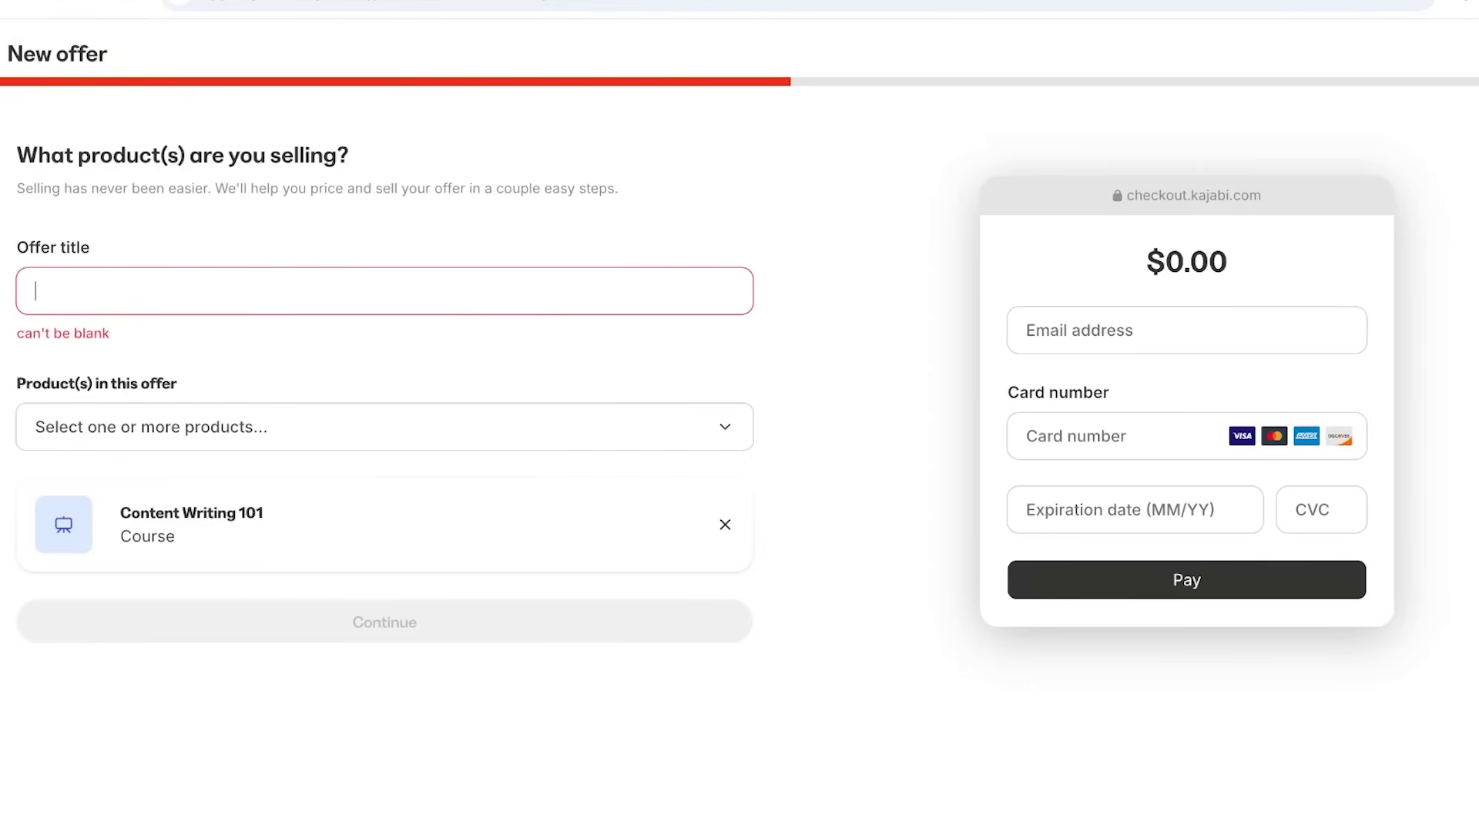
pyautogui.write('A')
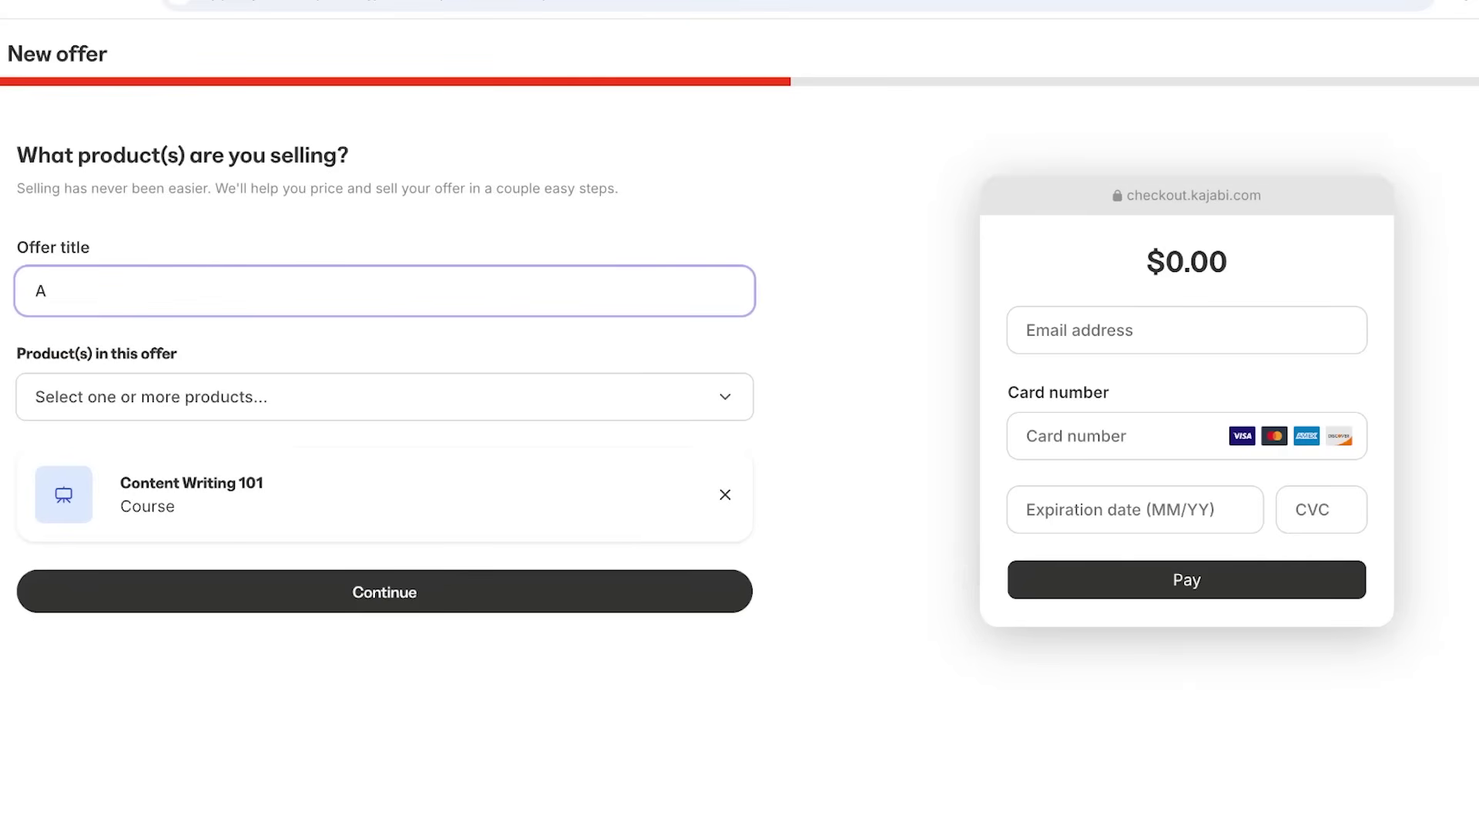
pyautogui.press('BackSpace')
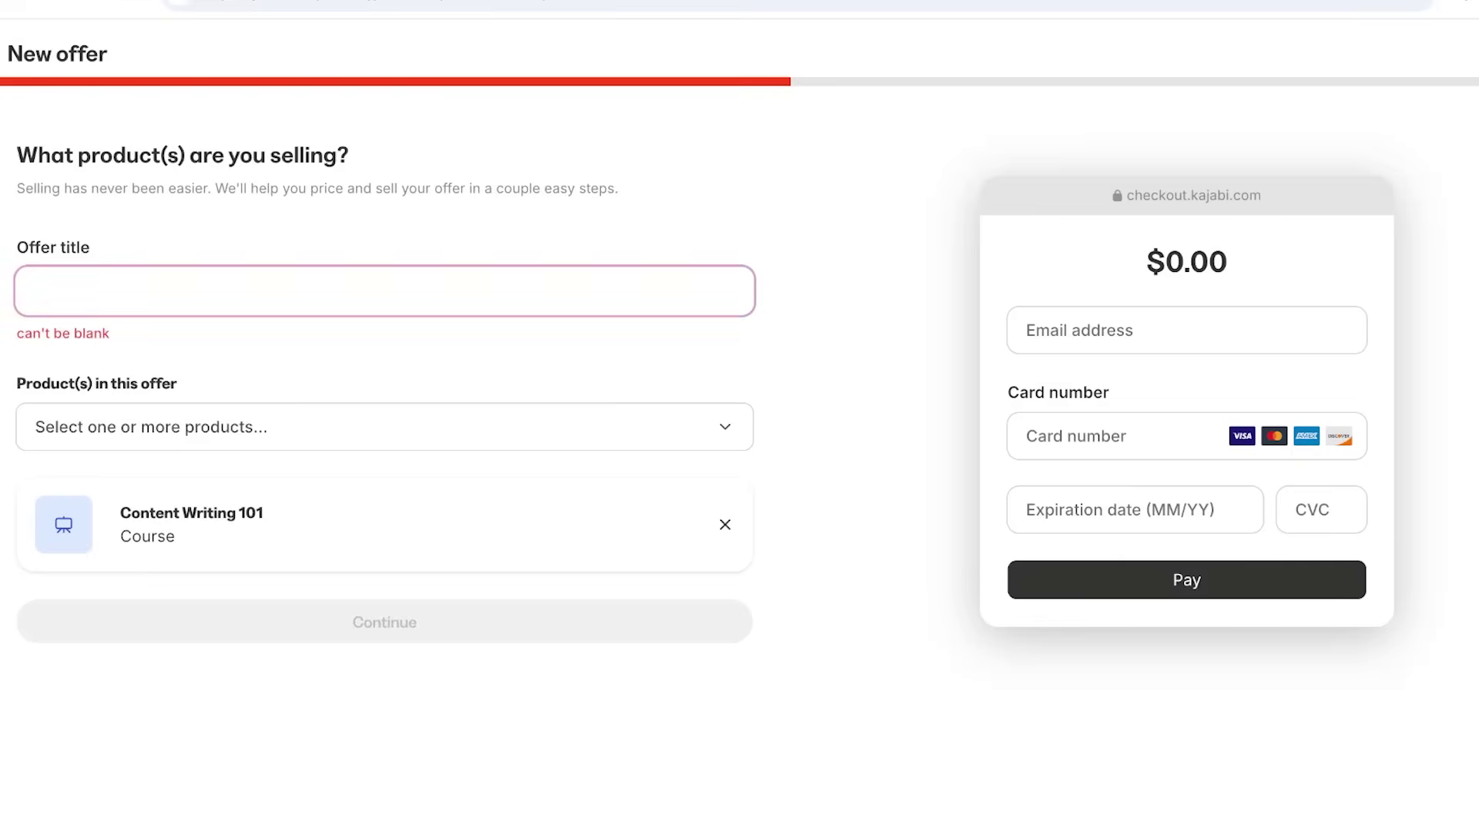
pyautogui.write('Cont')
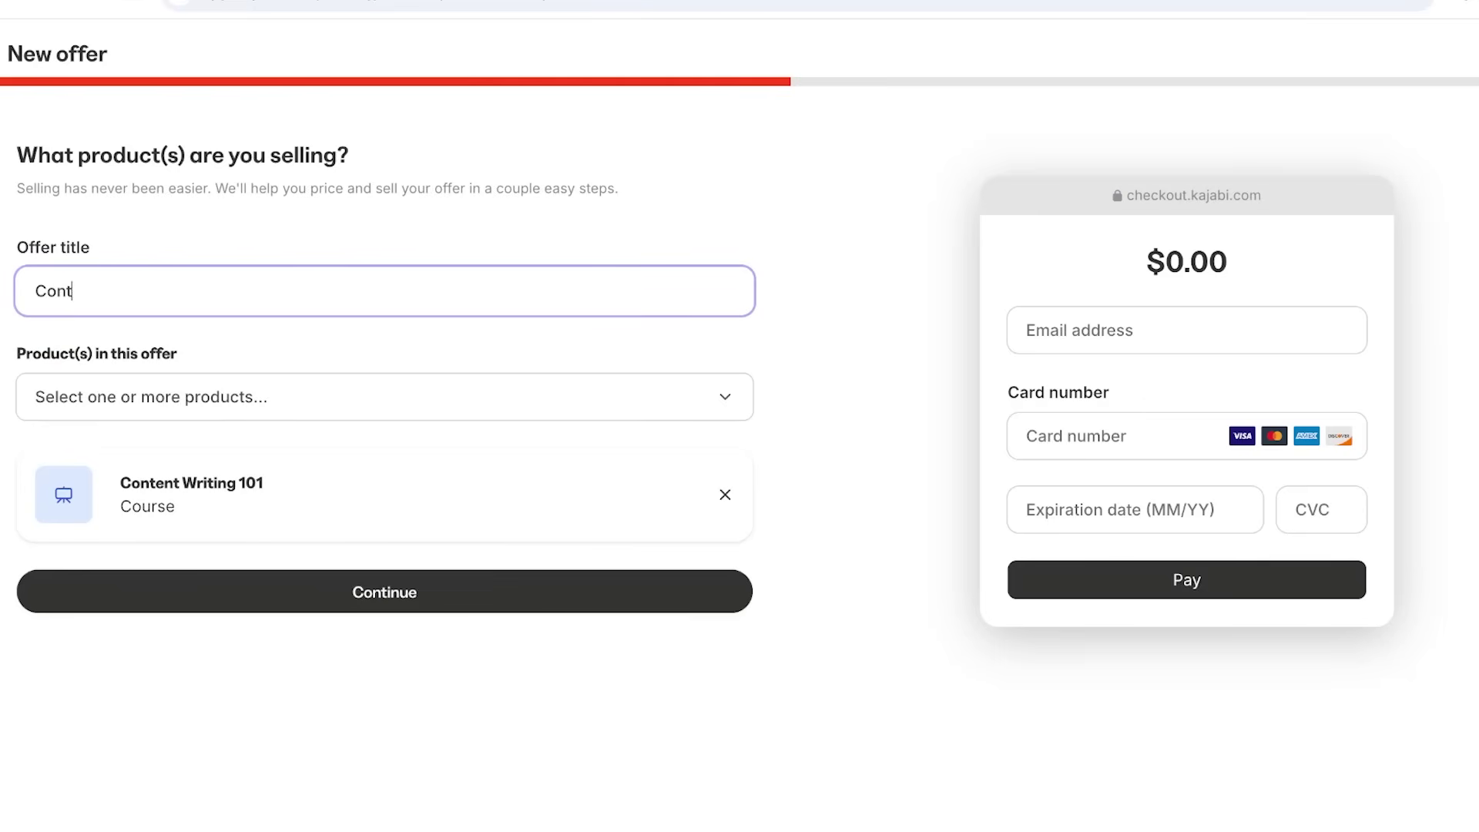
pyautogui.write('ent Writing Basics')
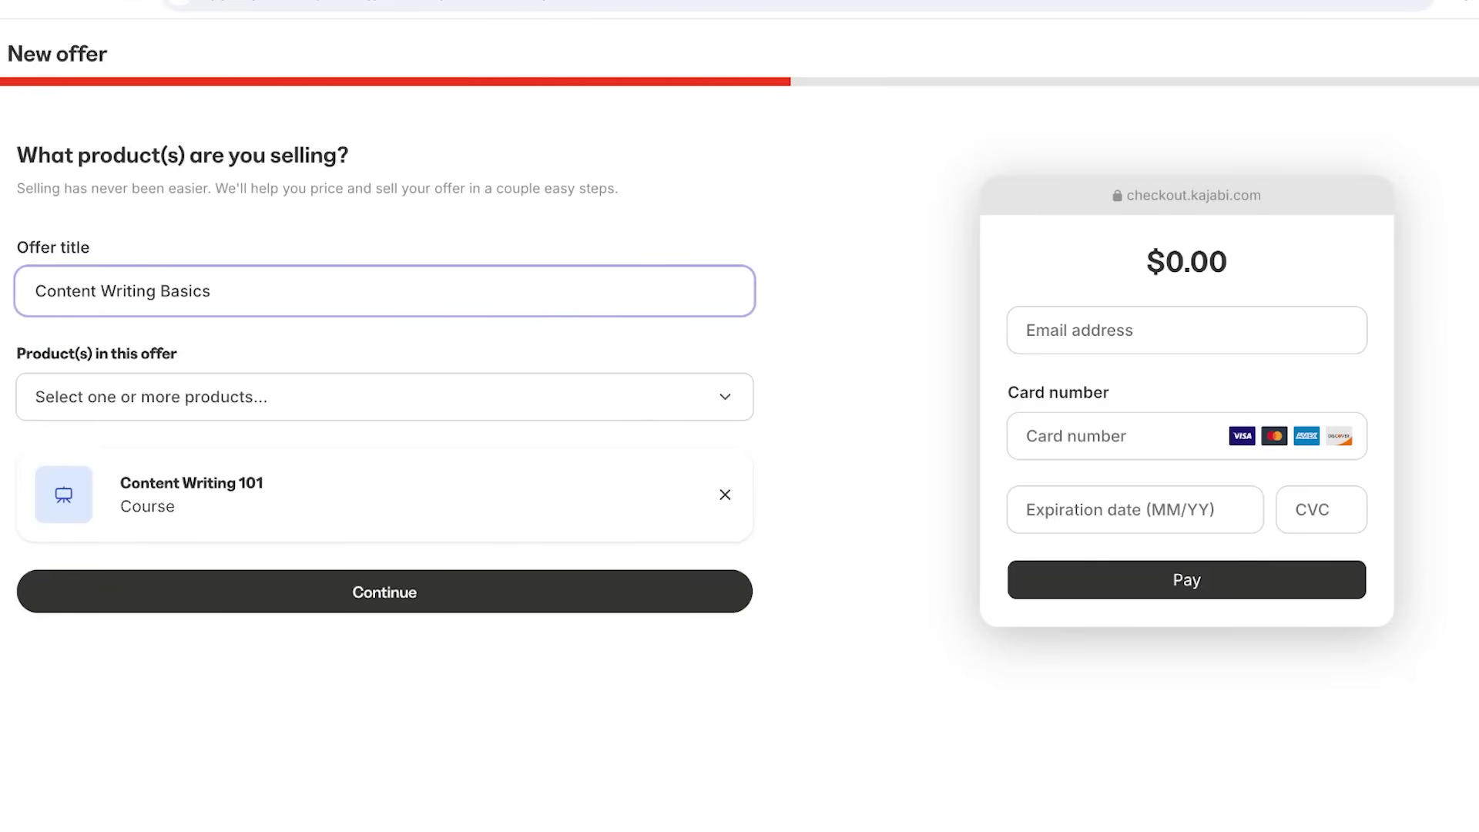
pyautogui.press('Tab')
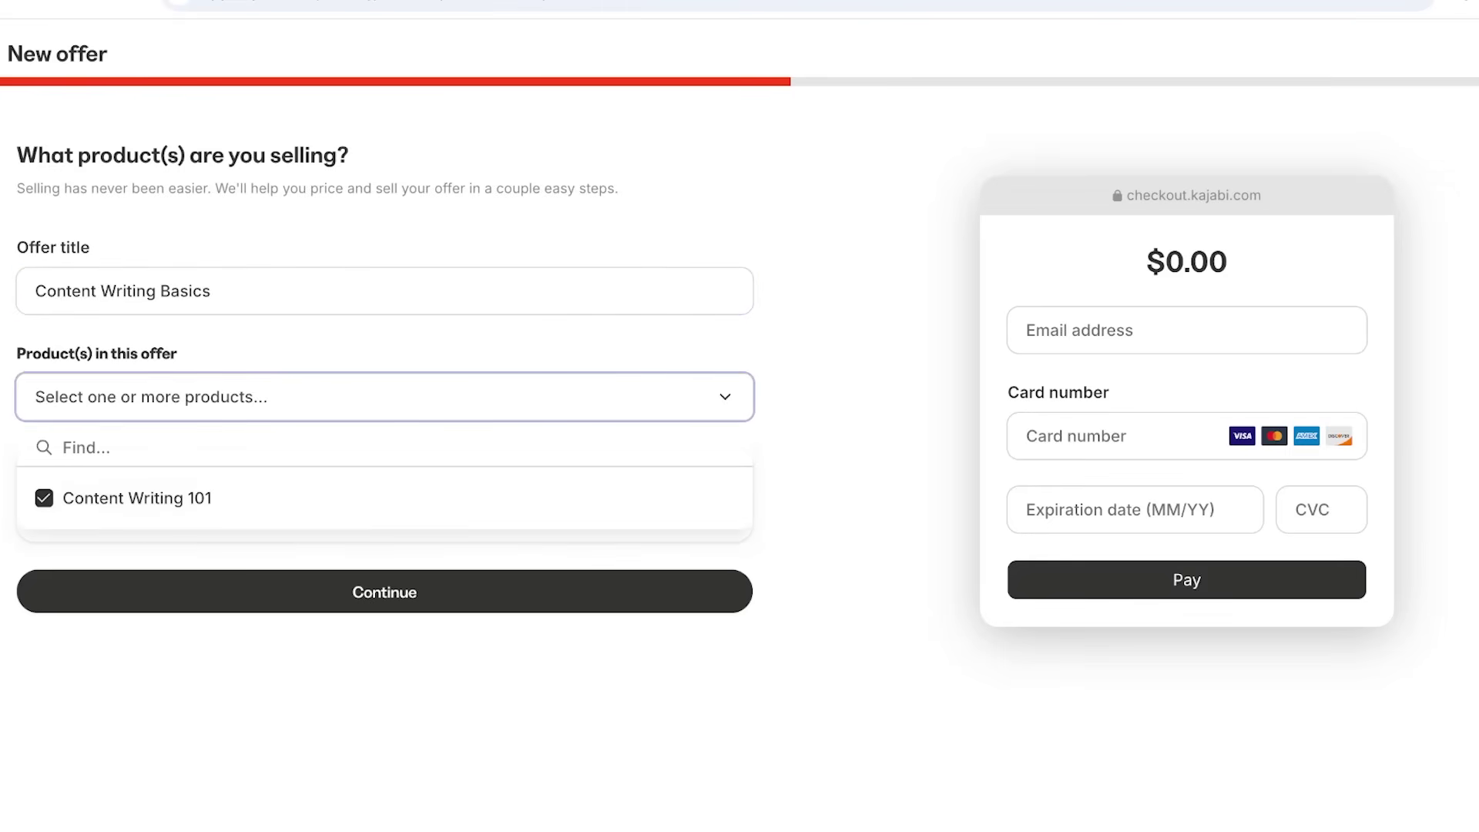
pyautogui.press('Escape')
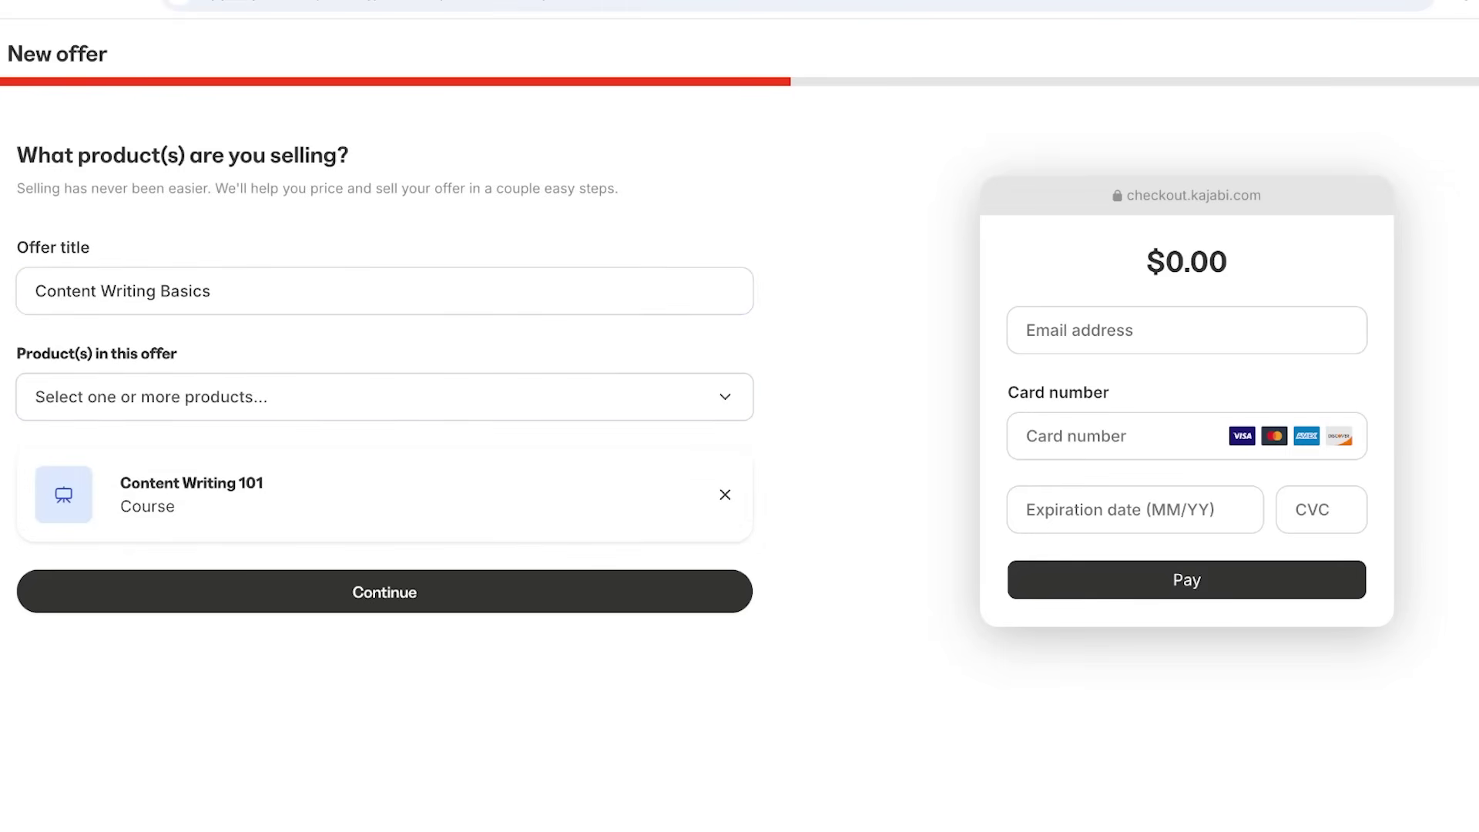
pyautogui.press('Return')
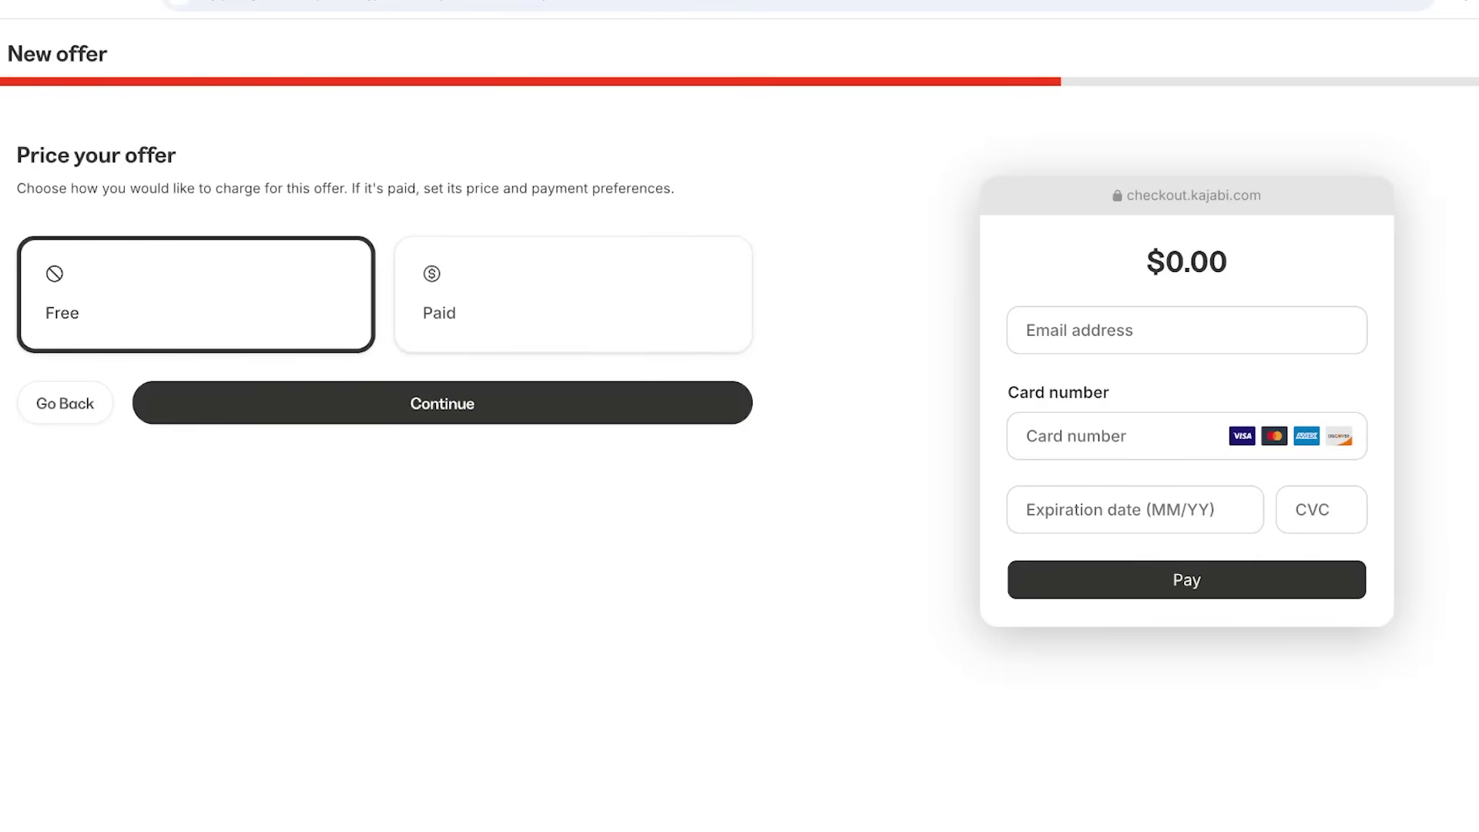
# Set the offer to Paid and open the Kajabi Payments connection settings.
pyautogui.click(573, 294)
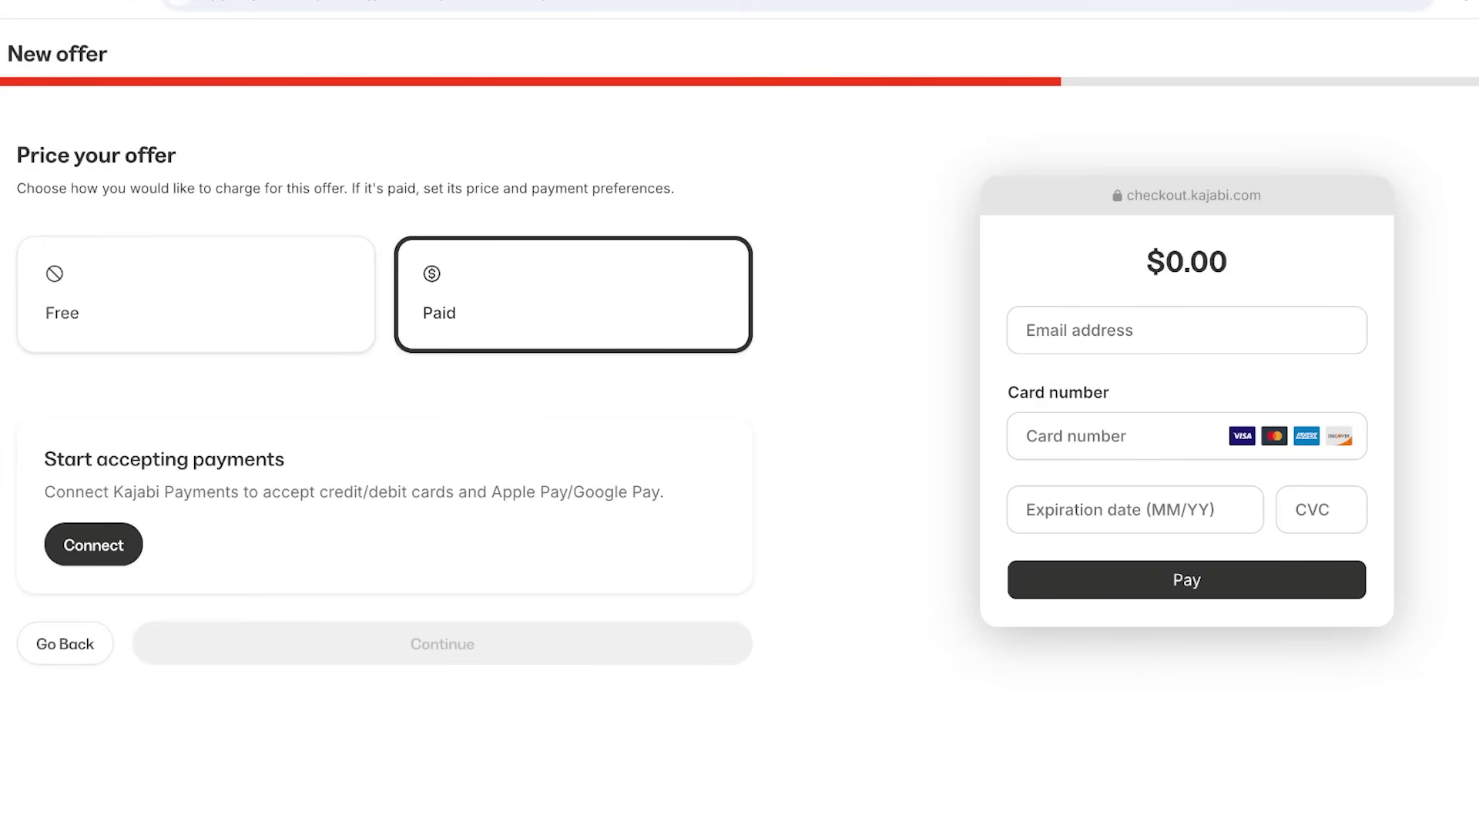
pyautogui.click(94, 544)
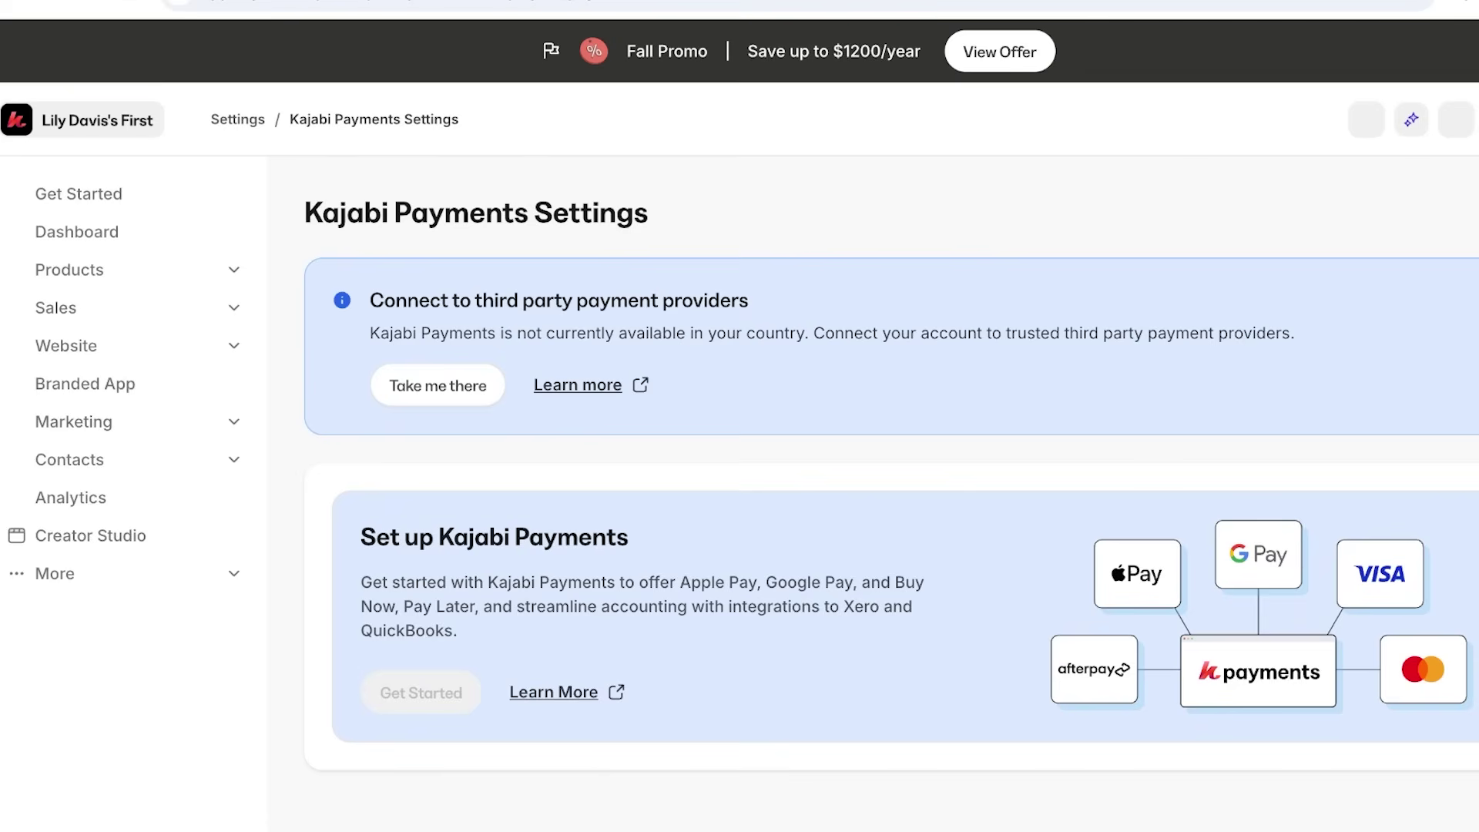
# Review the third-party payment providers notice, then set the offer back to Free.
pyautogui.moveTo(384, 299); pyautogui.dragTo(748, 300)
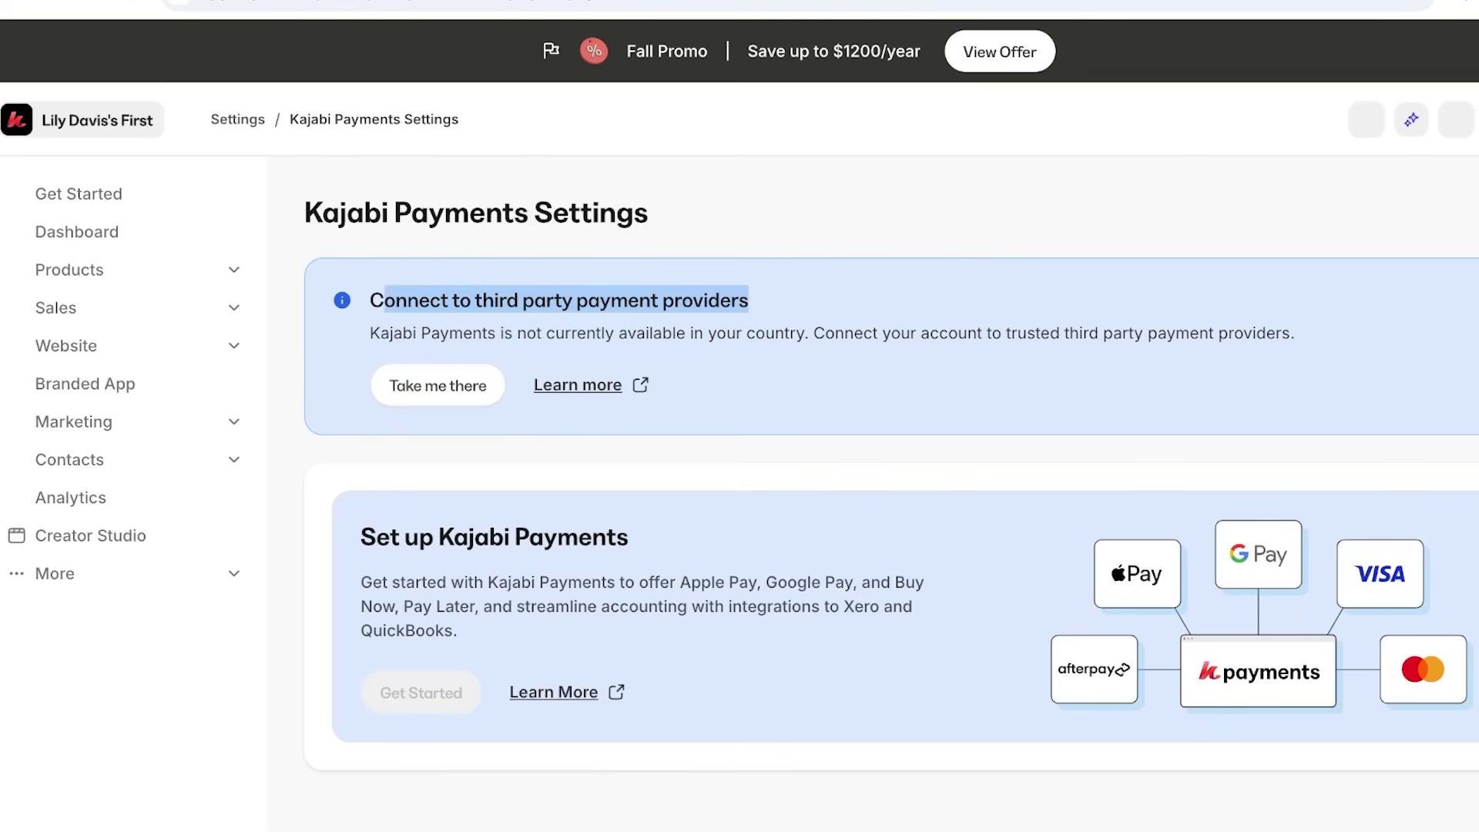
pyautogui.click(748, 300)
pyautogui.scroll(-1, 890, 472)
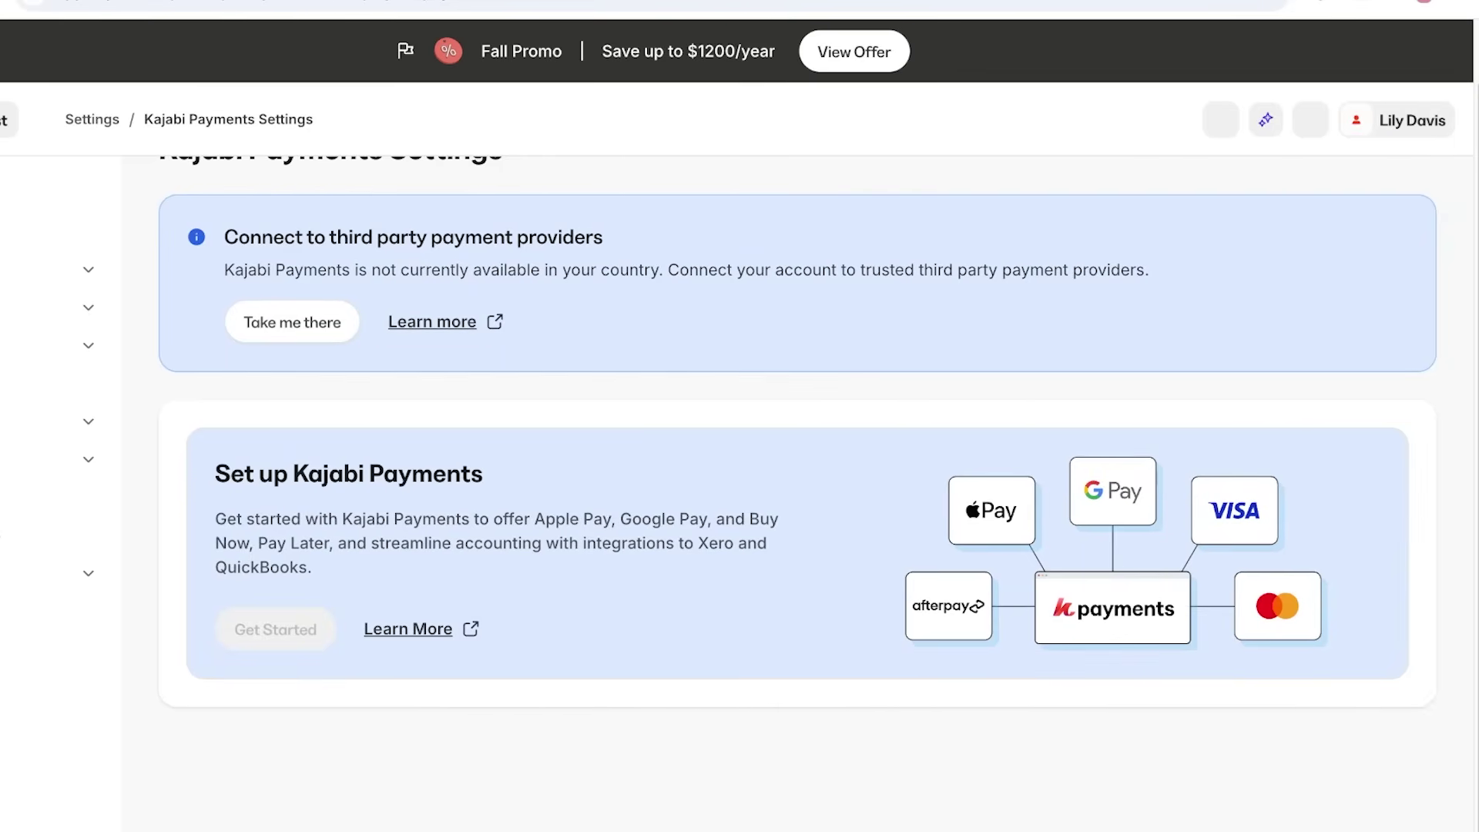
pyautogui.scroll(1, 890, 472)
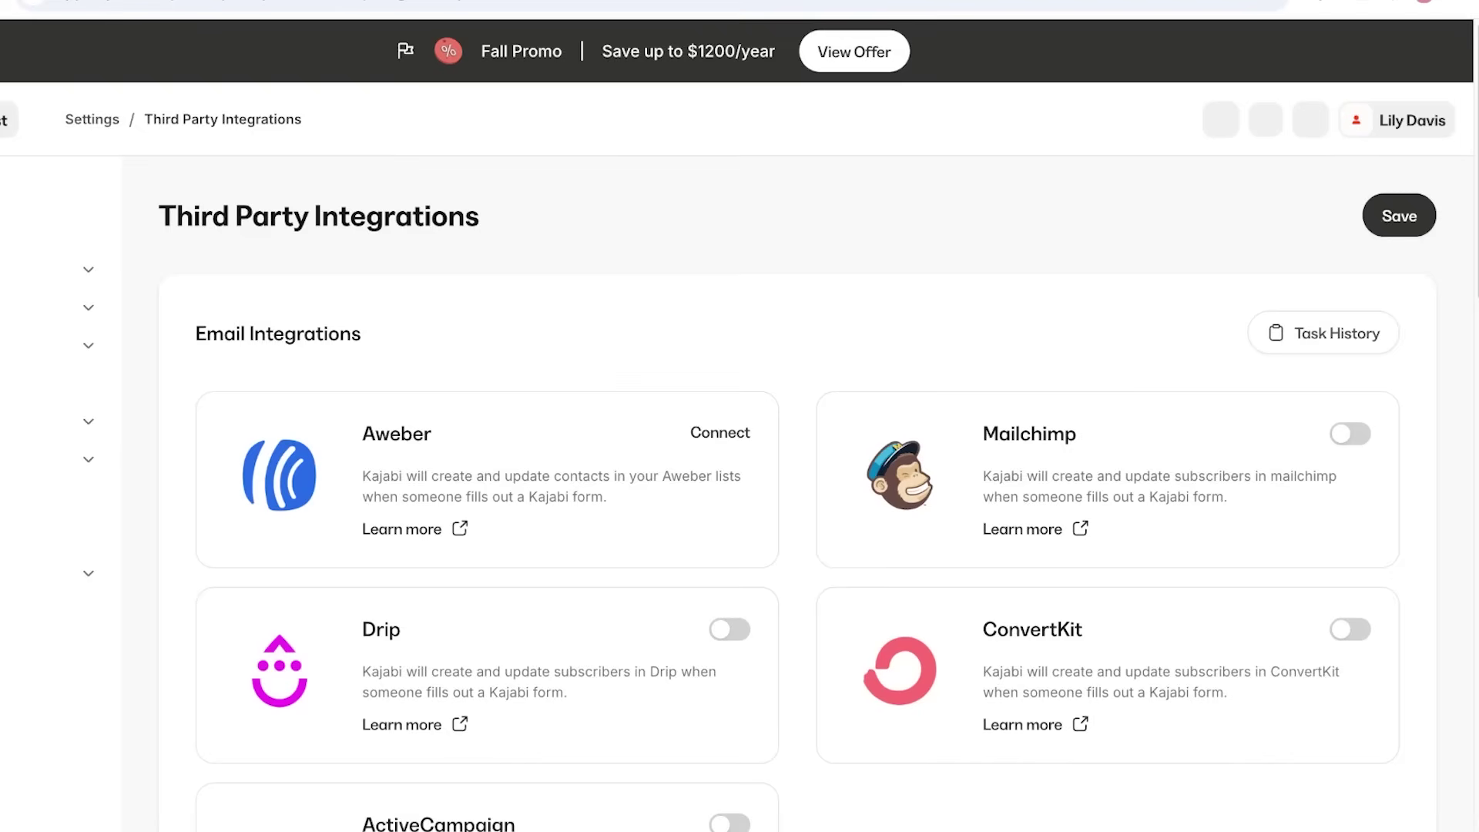
pyautogui.scroll(-20, 797, 493)
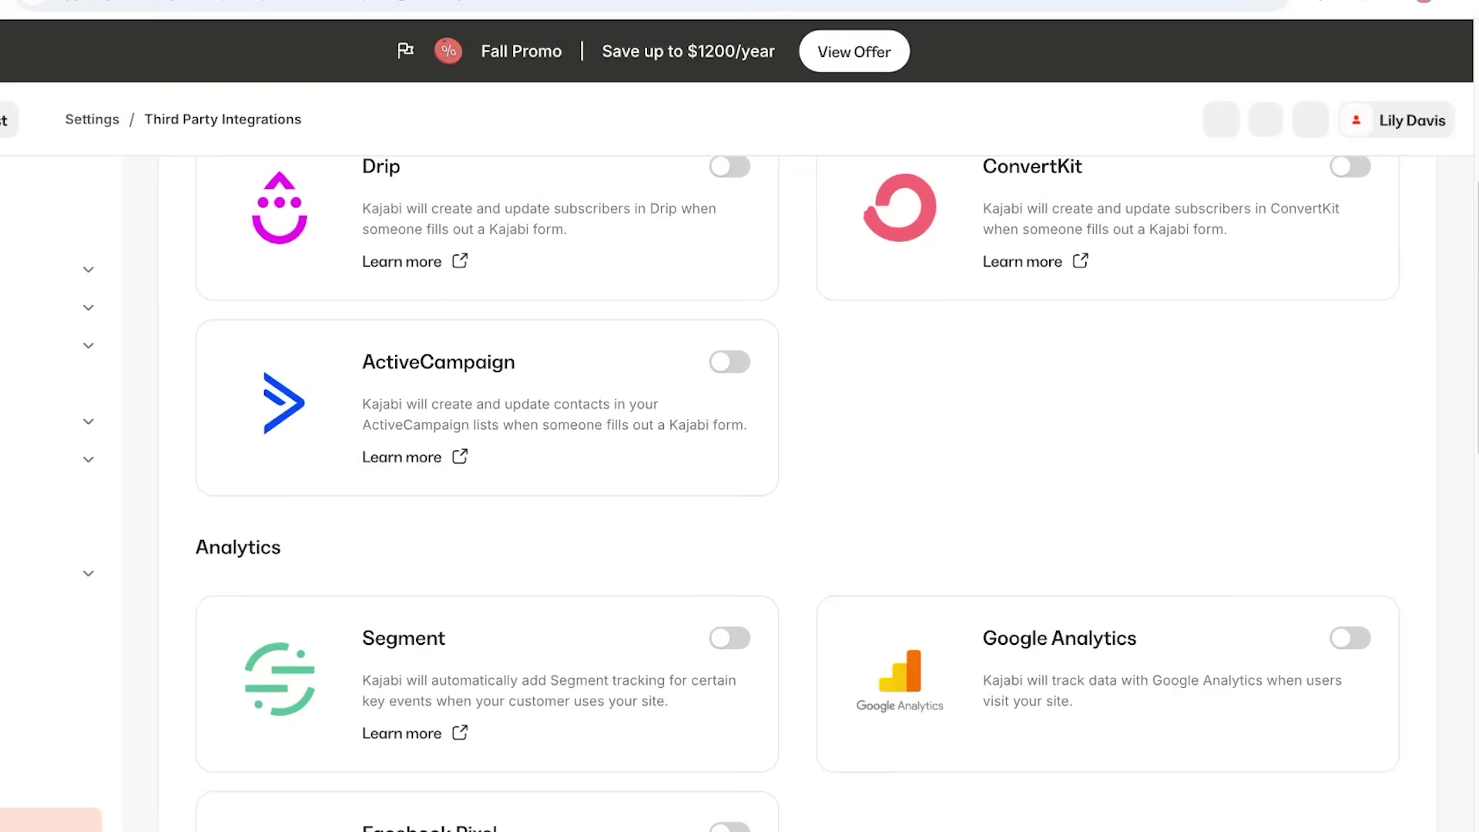
pyautogui.scroll(7, 797, 493)
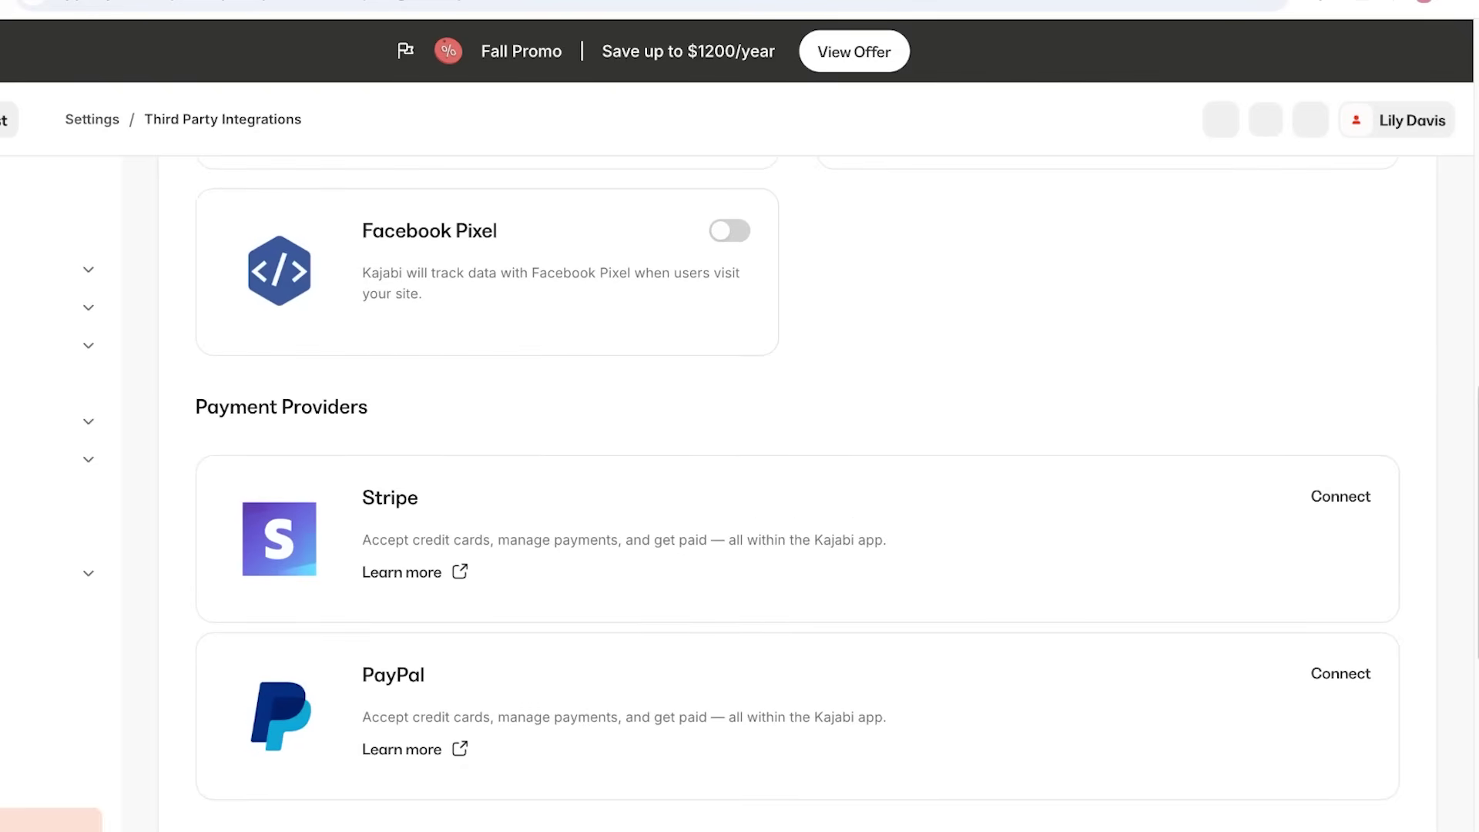
pyautogui.scroll(-3, 797, 493)
pyautogui.scroll(1, 798, 493)
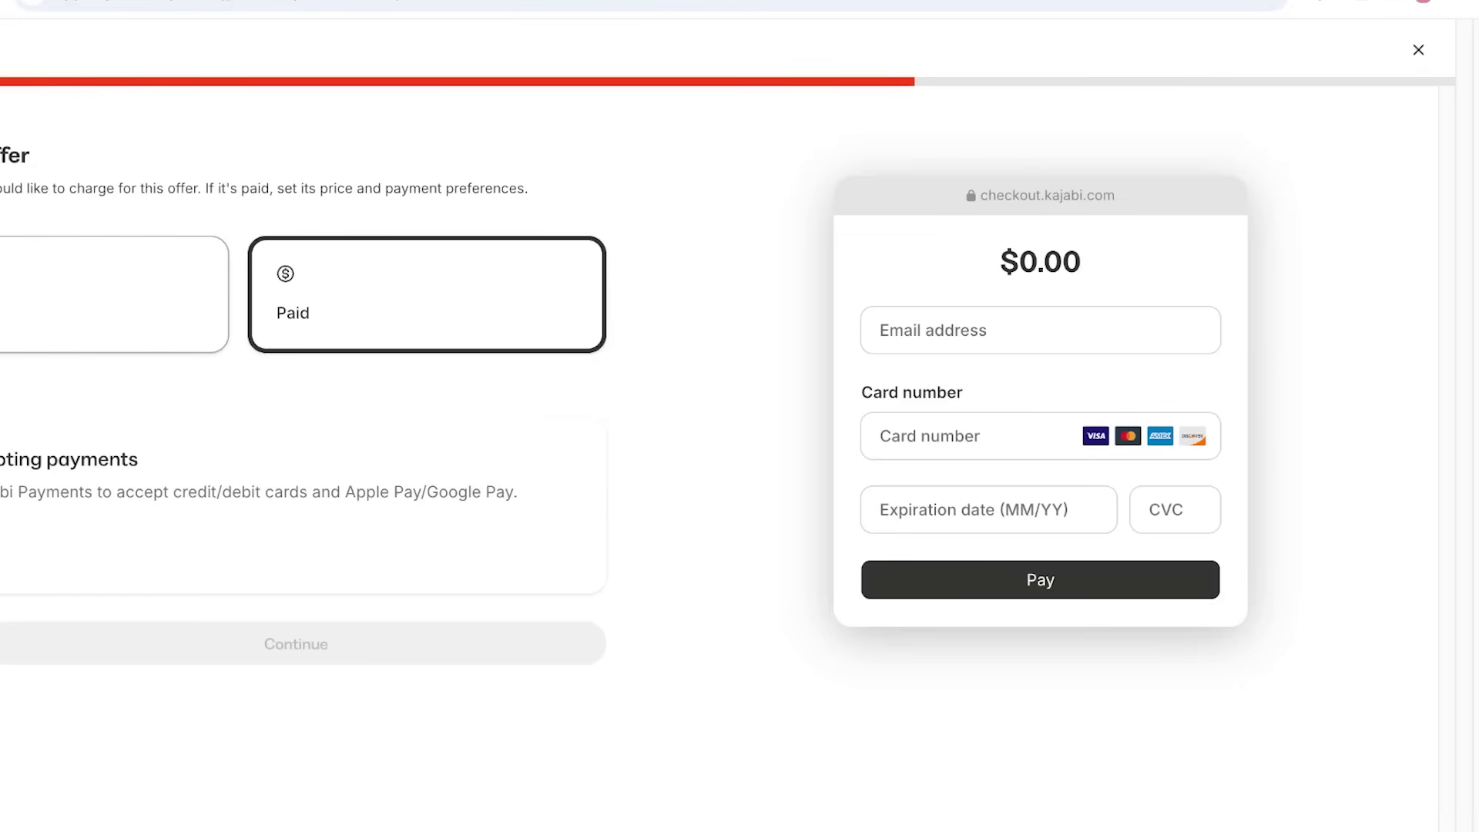
pyautogui.click(116, 294)
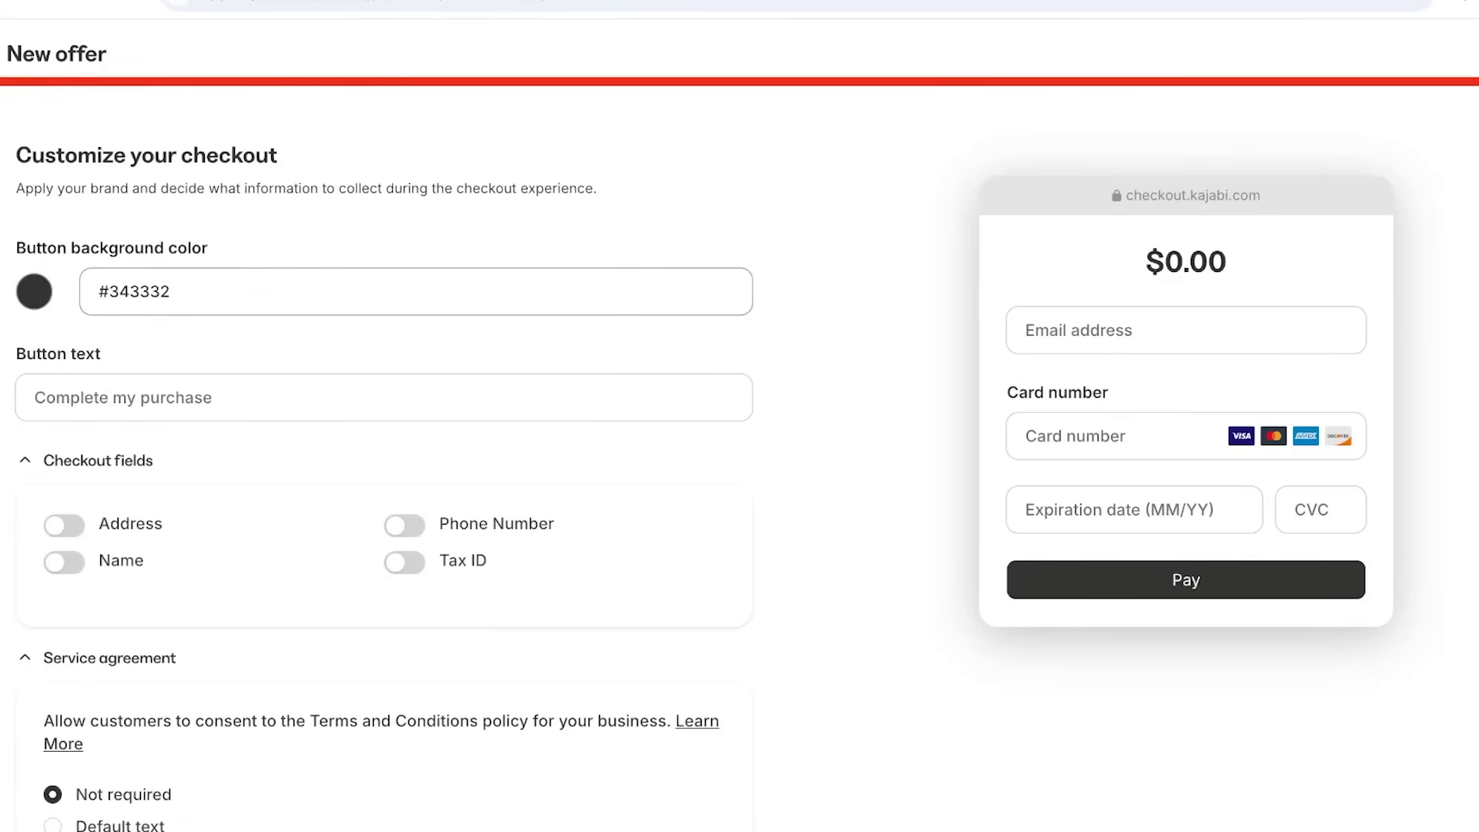
# Give the checkout button colour #6e1443 and the label 'Learn Now!'.
pyautogui.click(34, 291)
pyautogui.click(171, 355)
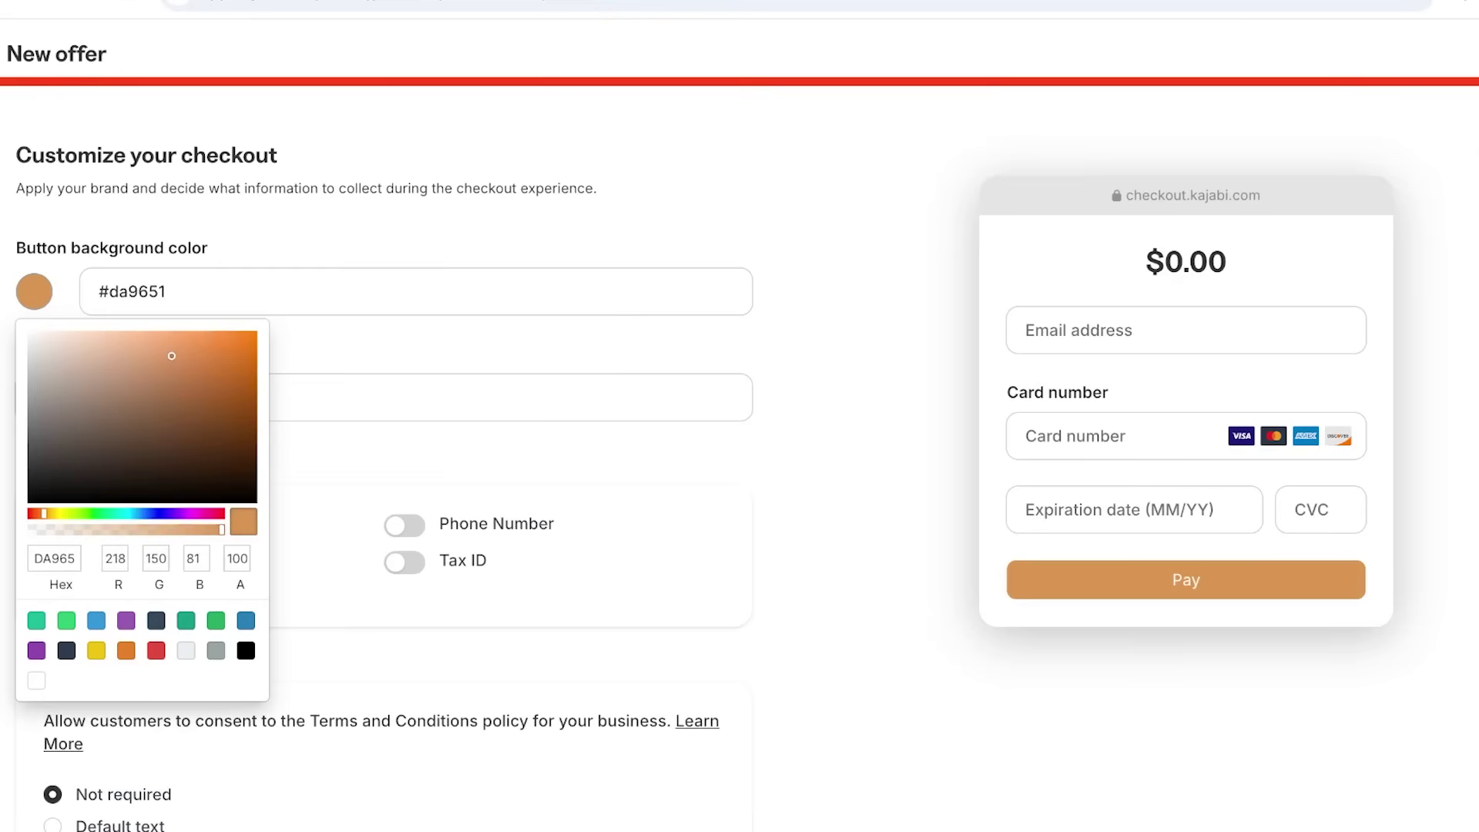
pyautogui.click(207, 513)
pyautogui.click(215, 428)
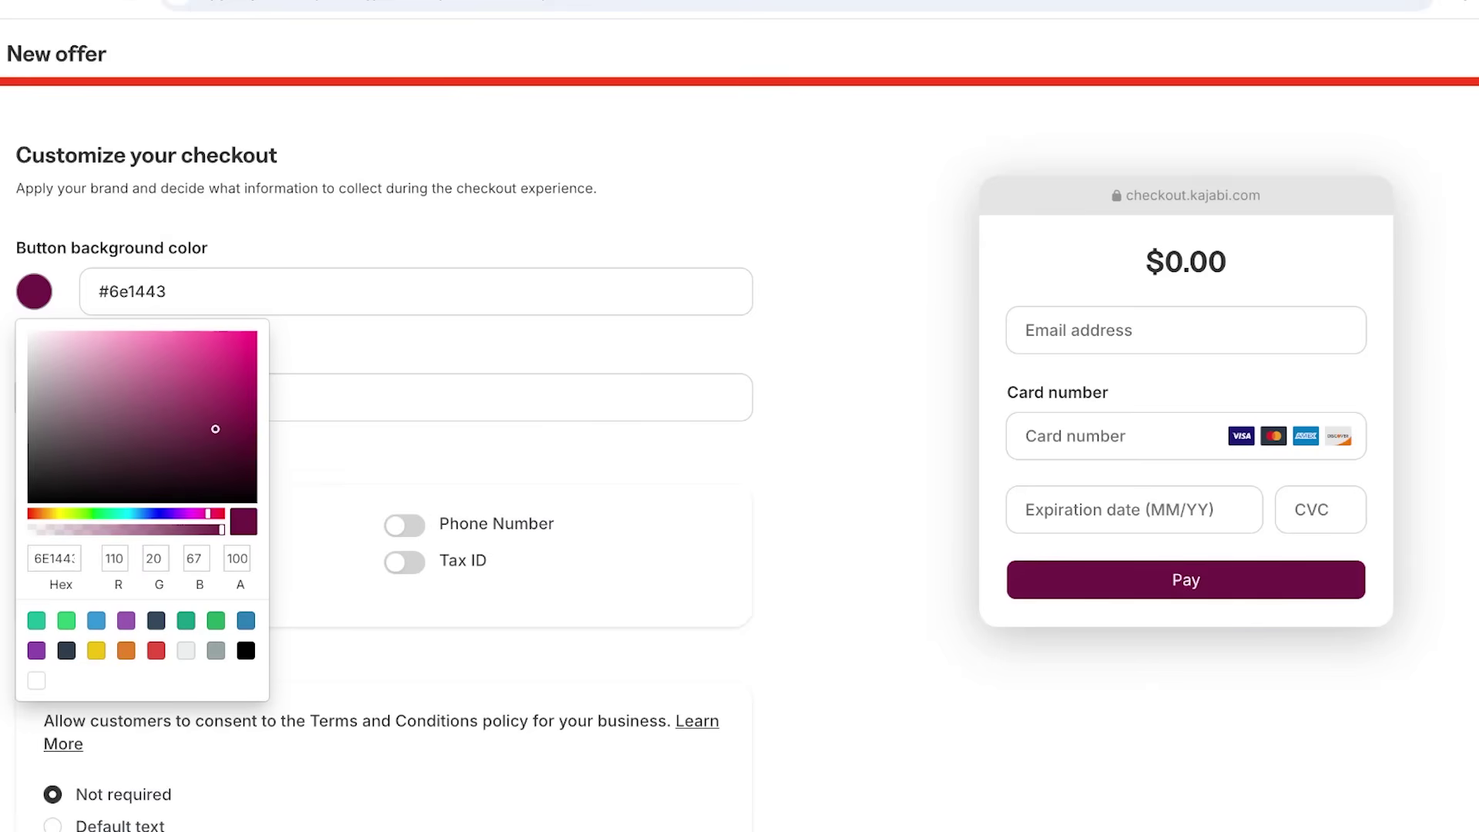
pyautogui.click(35, 398)
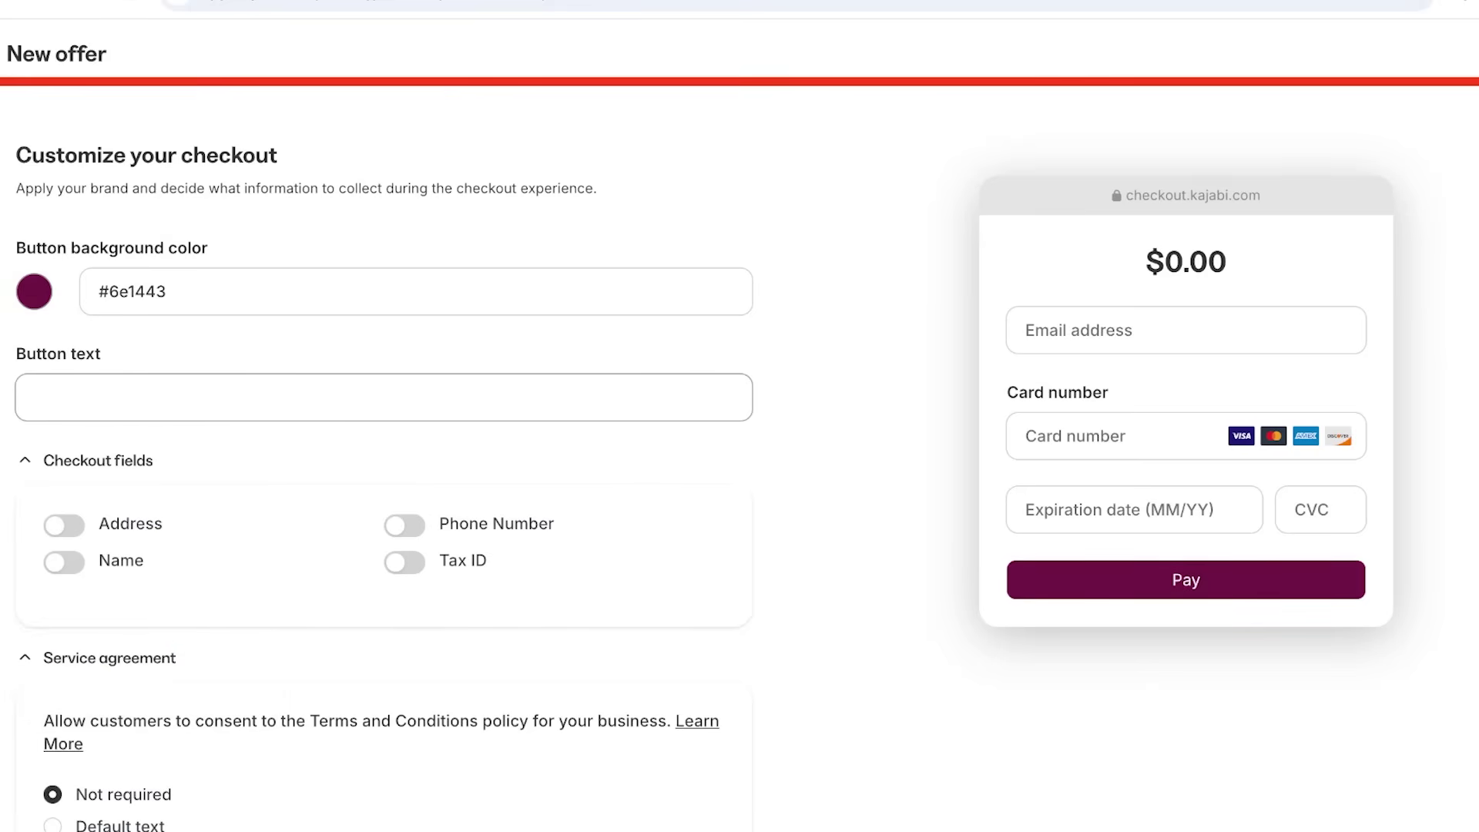
pyautogui.write('Learn Now')
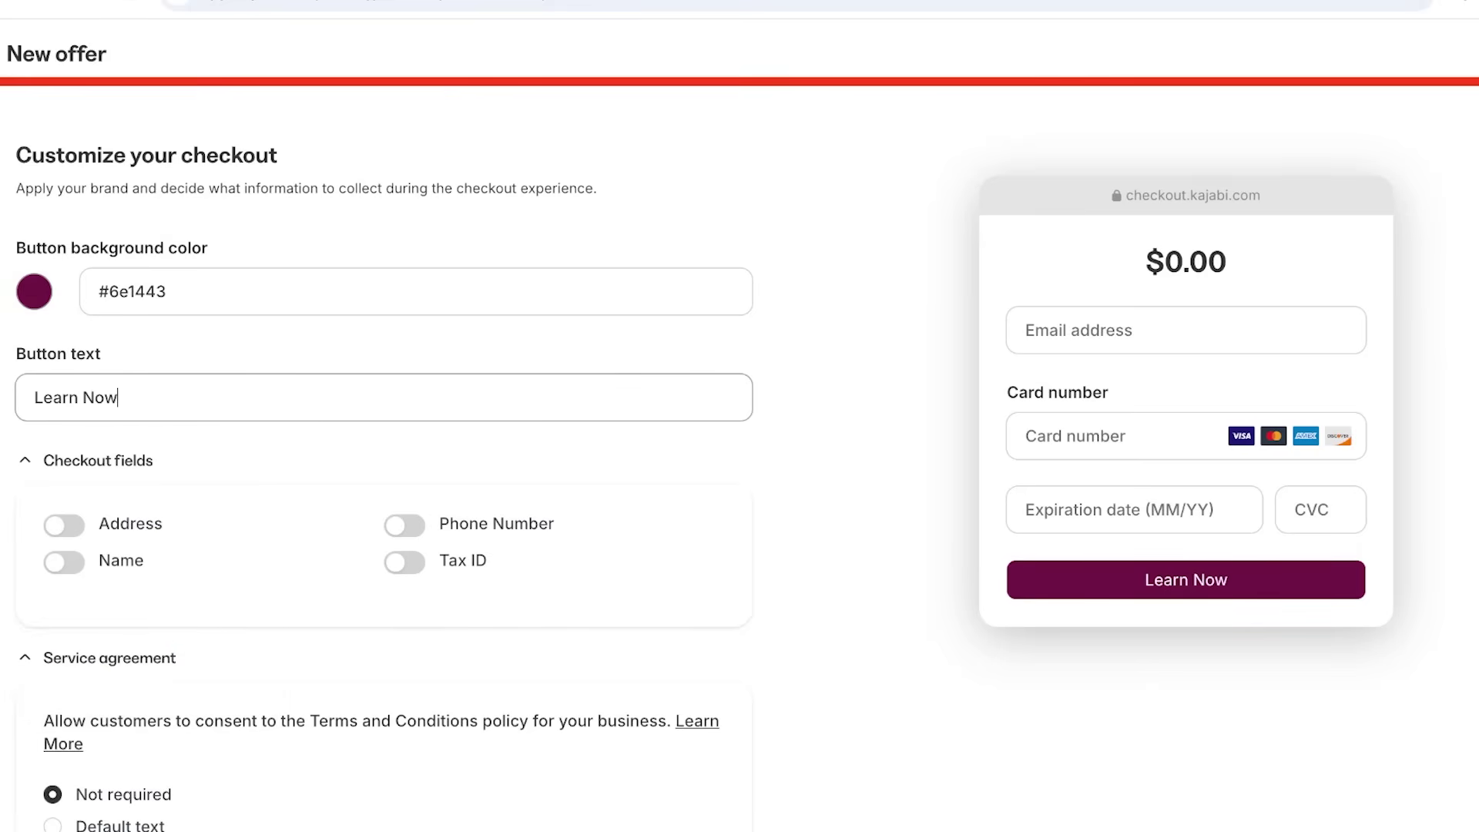
pyautogui.write('!')
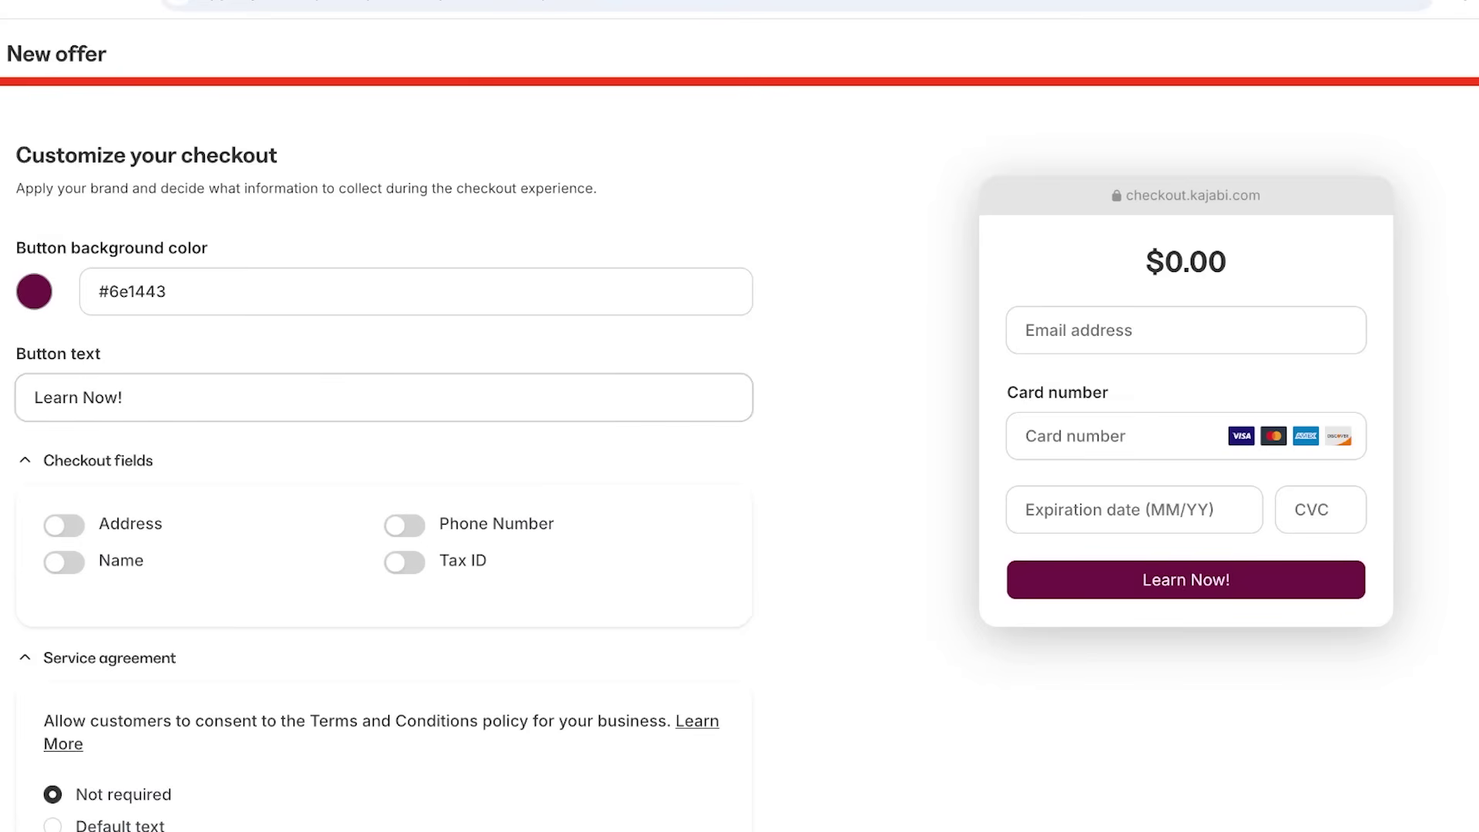
pyautogui.click(123, 398)
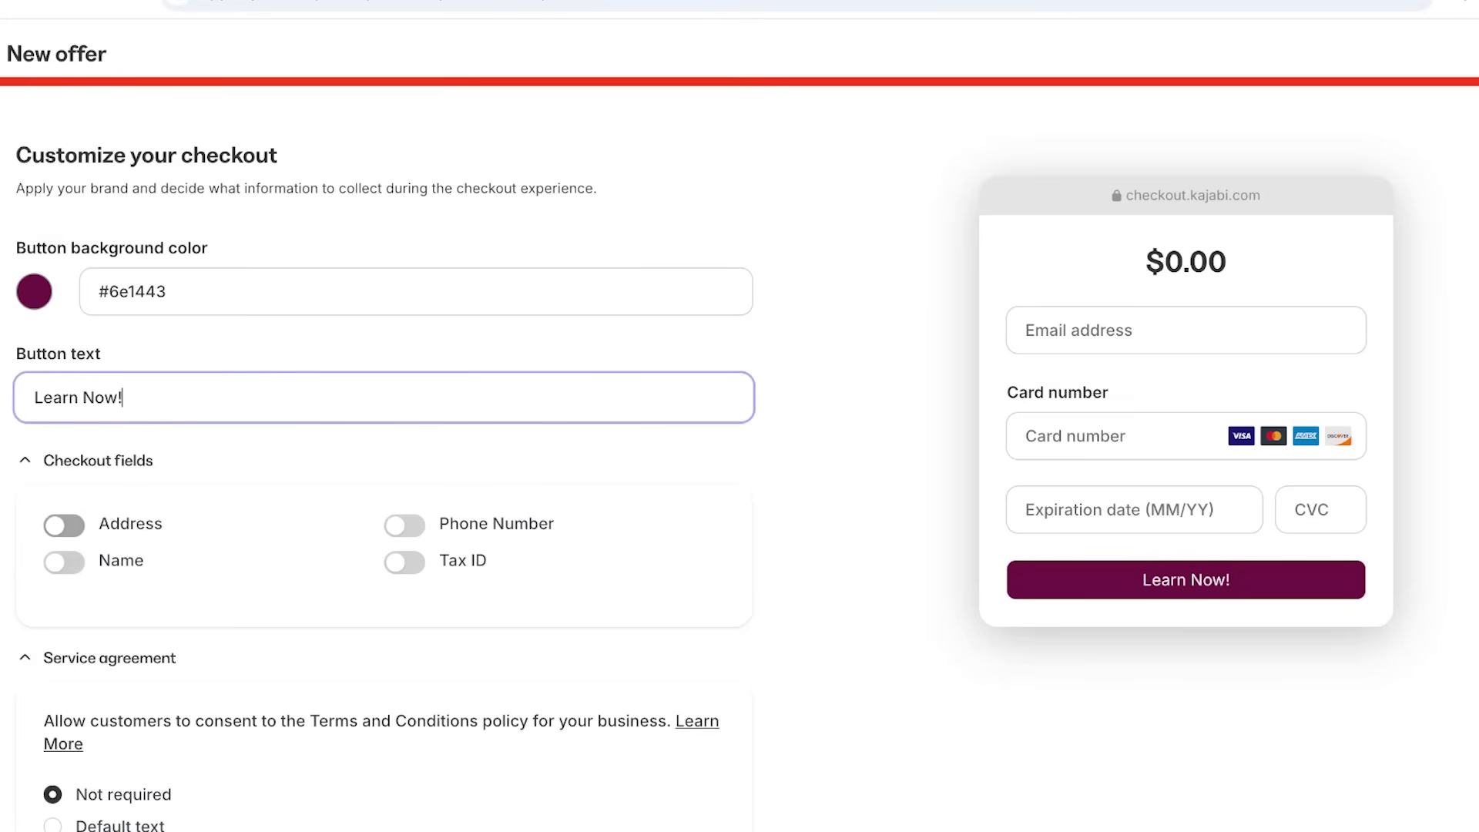
# Collect Name and Phone Number, require consent with default terms text, and save the offer.
pyautogui.click(64, 562)
pyautogui.click(404, 525)
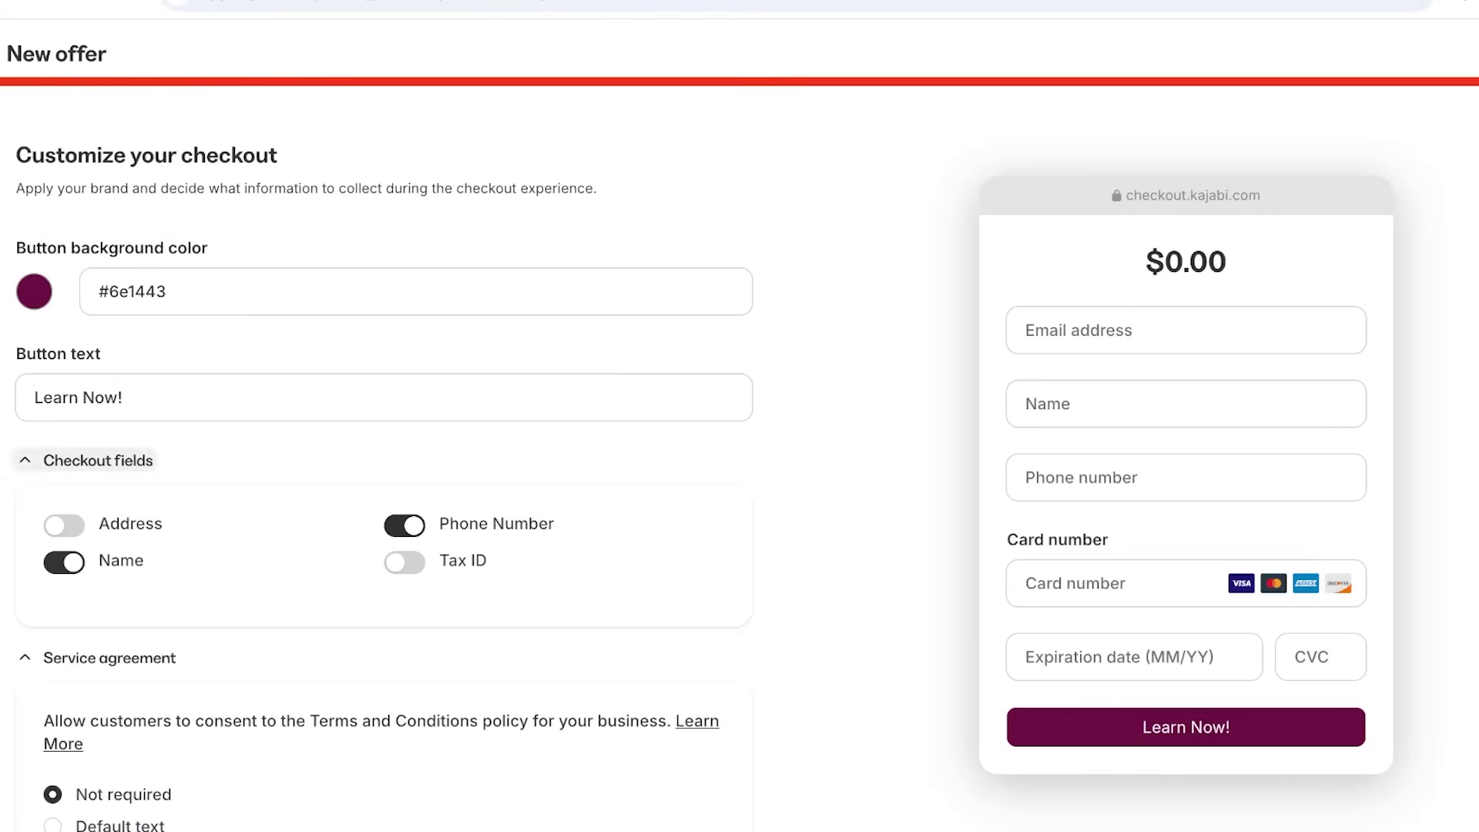
pyautogui.click(98, 460)
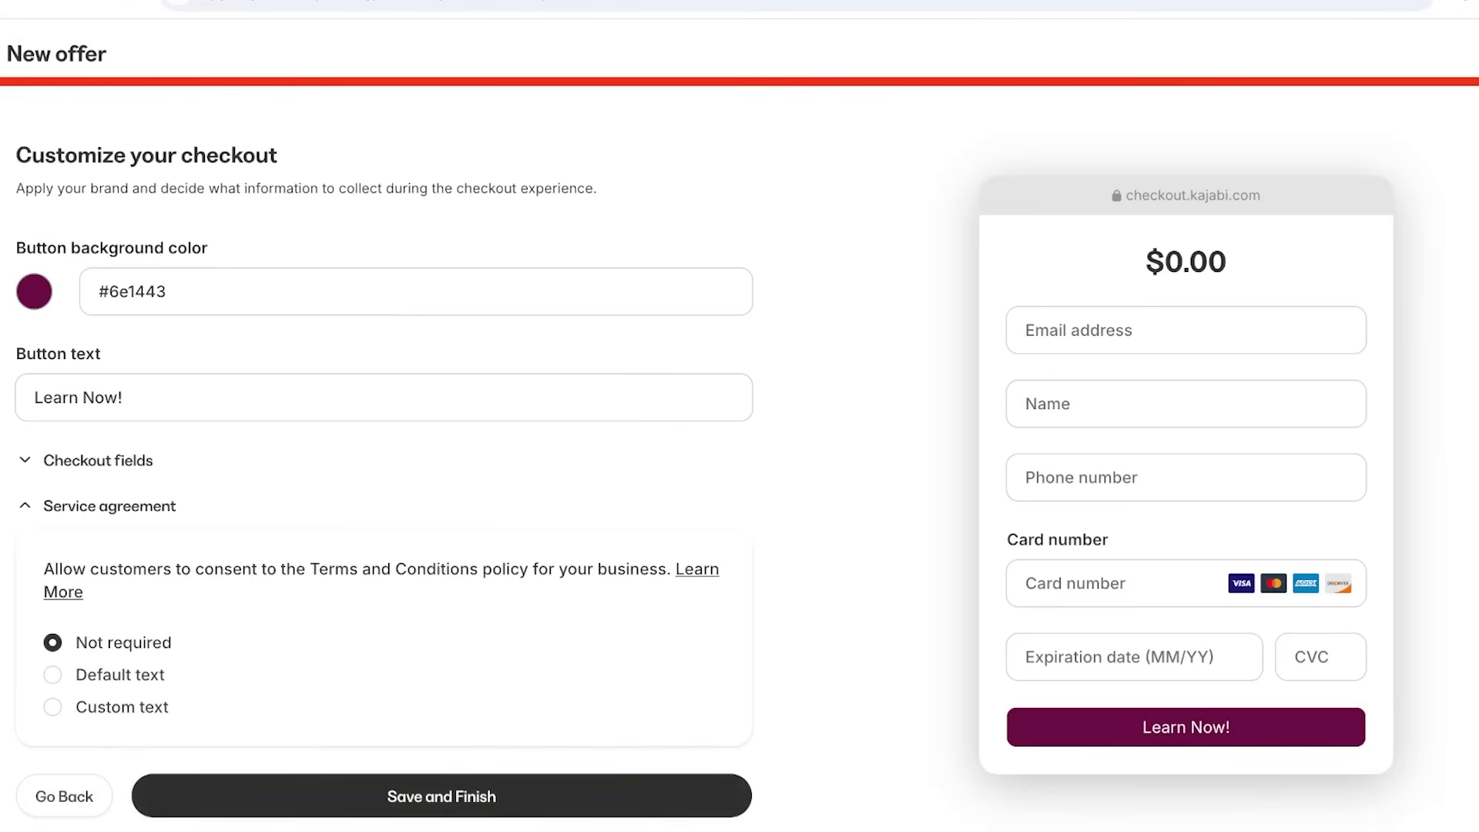
pyautogui.click(53, 675)
pyautogui.click(441, 796)
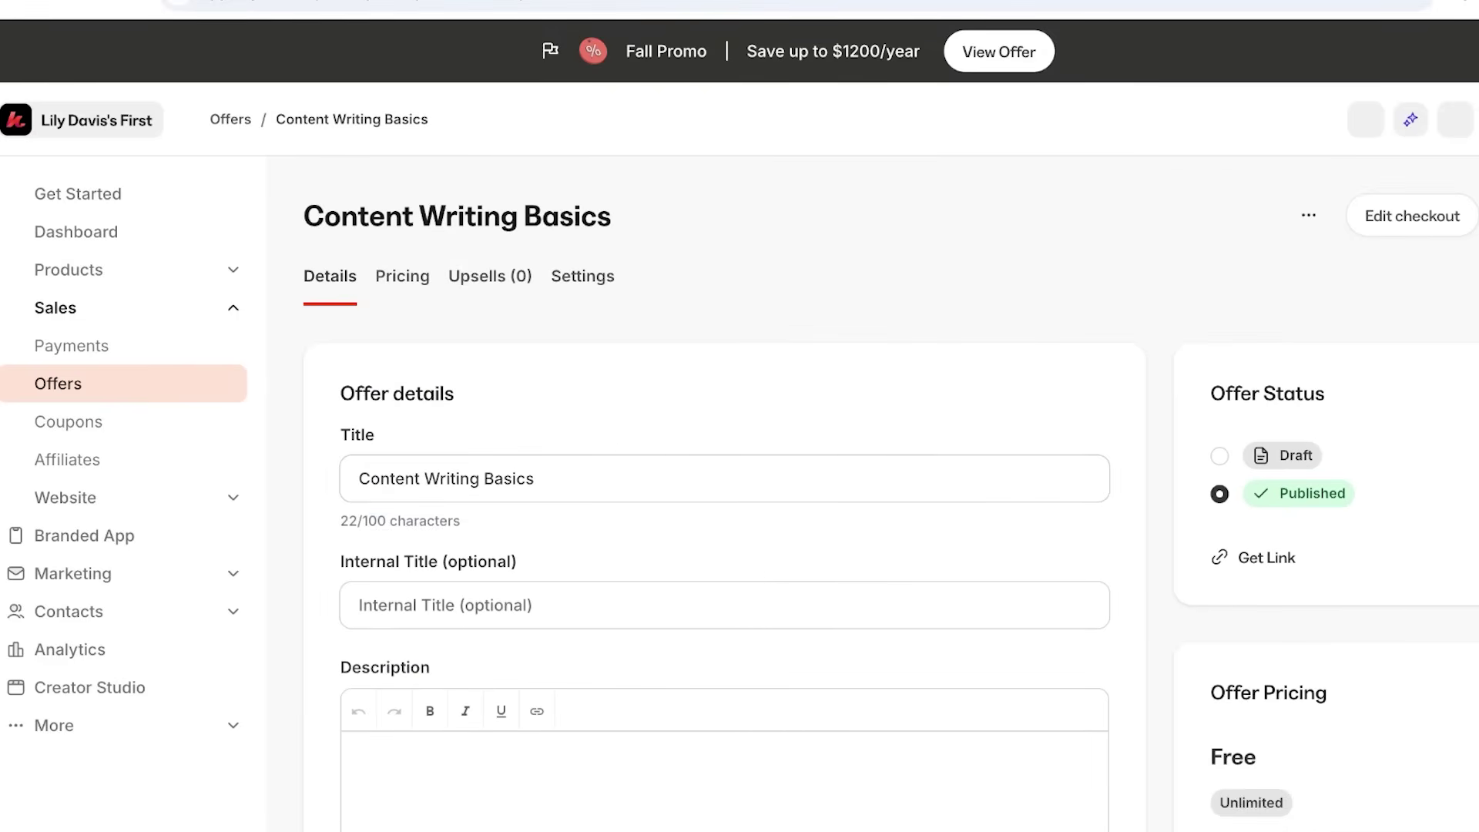
# Preview the Content Writing Basics checkout page from the offer's actions menu.
pyautogui.click(1309, 215)
pyautogui.scroll(-3, 1171, 339)
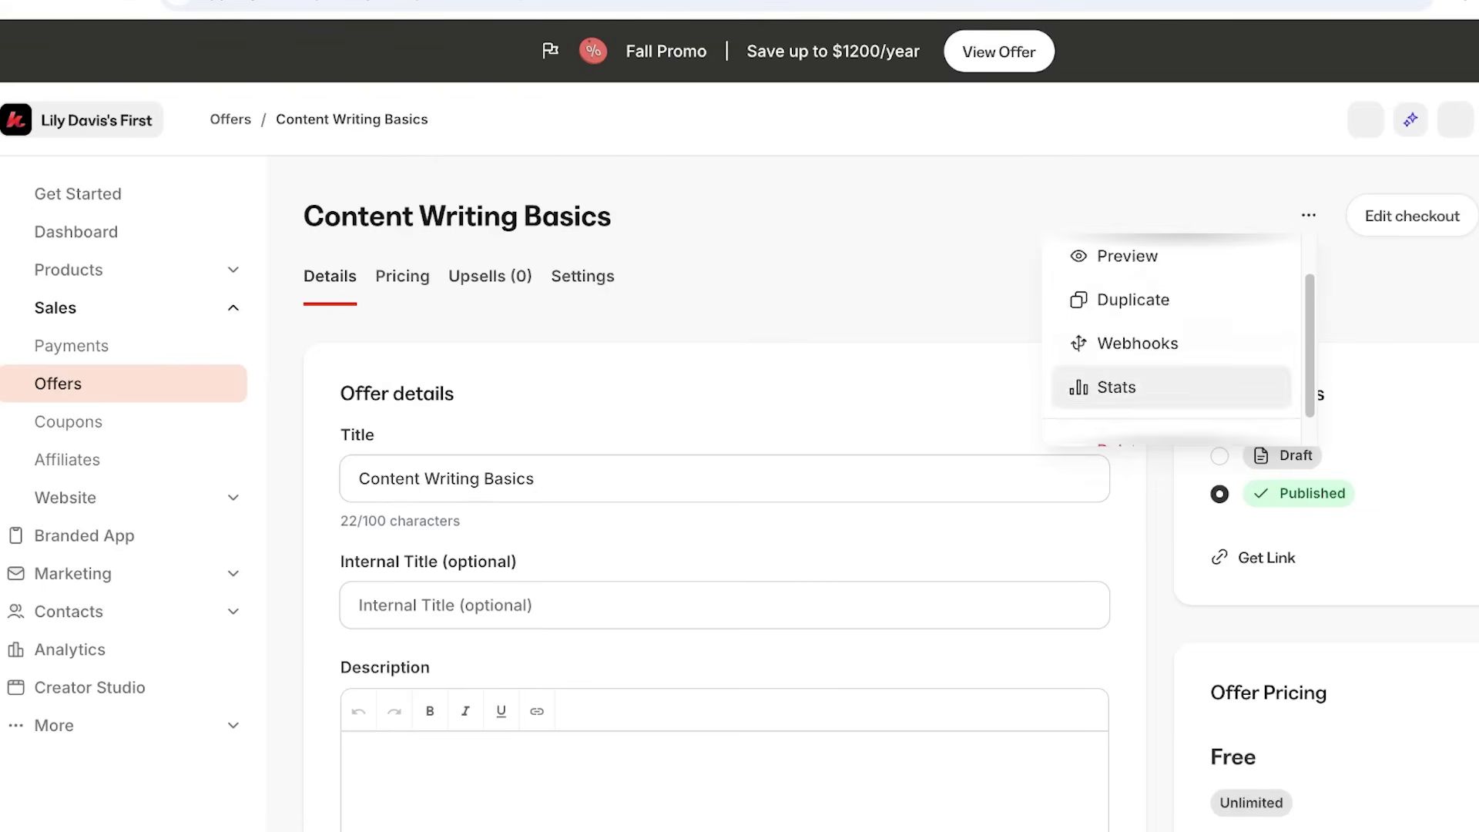
pyautogui.scroll(3, 1171, 339)
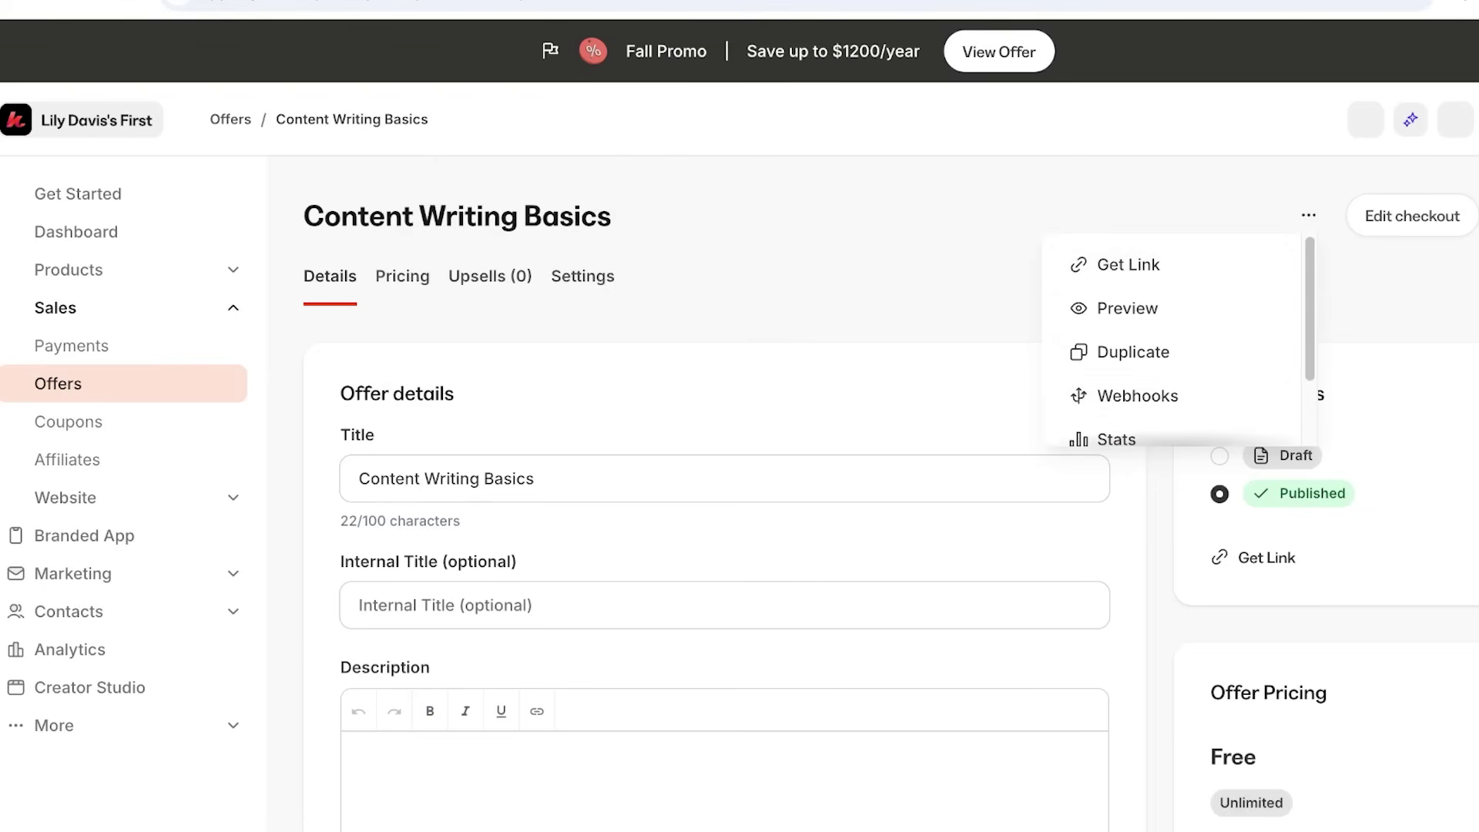
pyautogui.press('Escape')
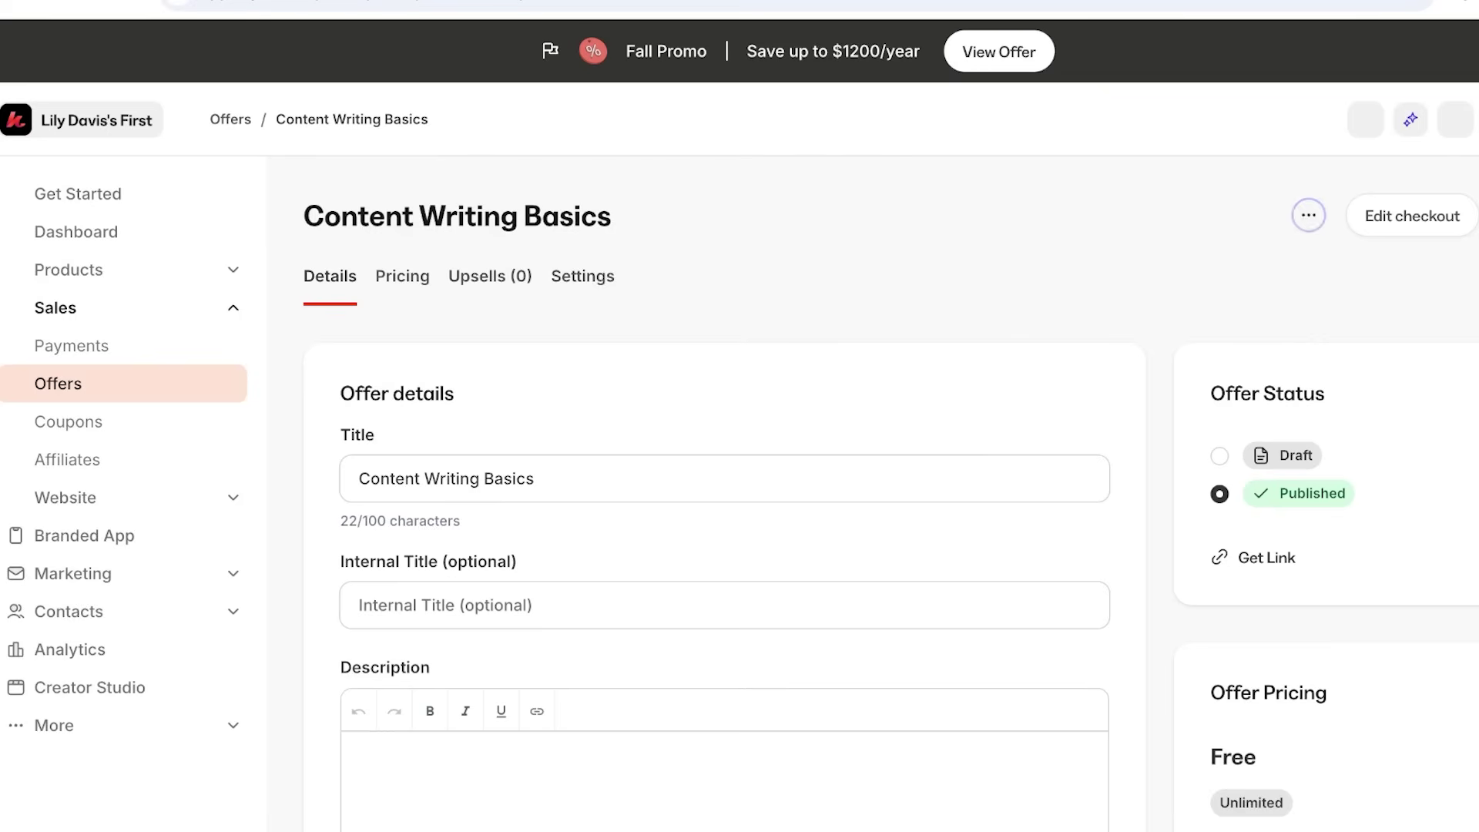
pyautogui.click(1309, 215)
pyautogui.scroll(-2, 1171, 324)
pyautogui.scroll(1, 1171, 324)
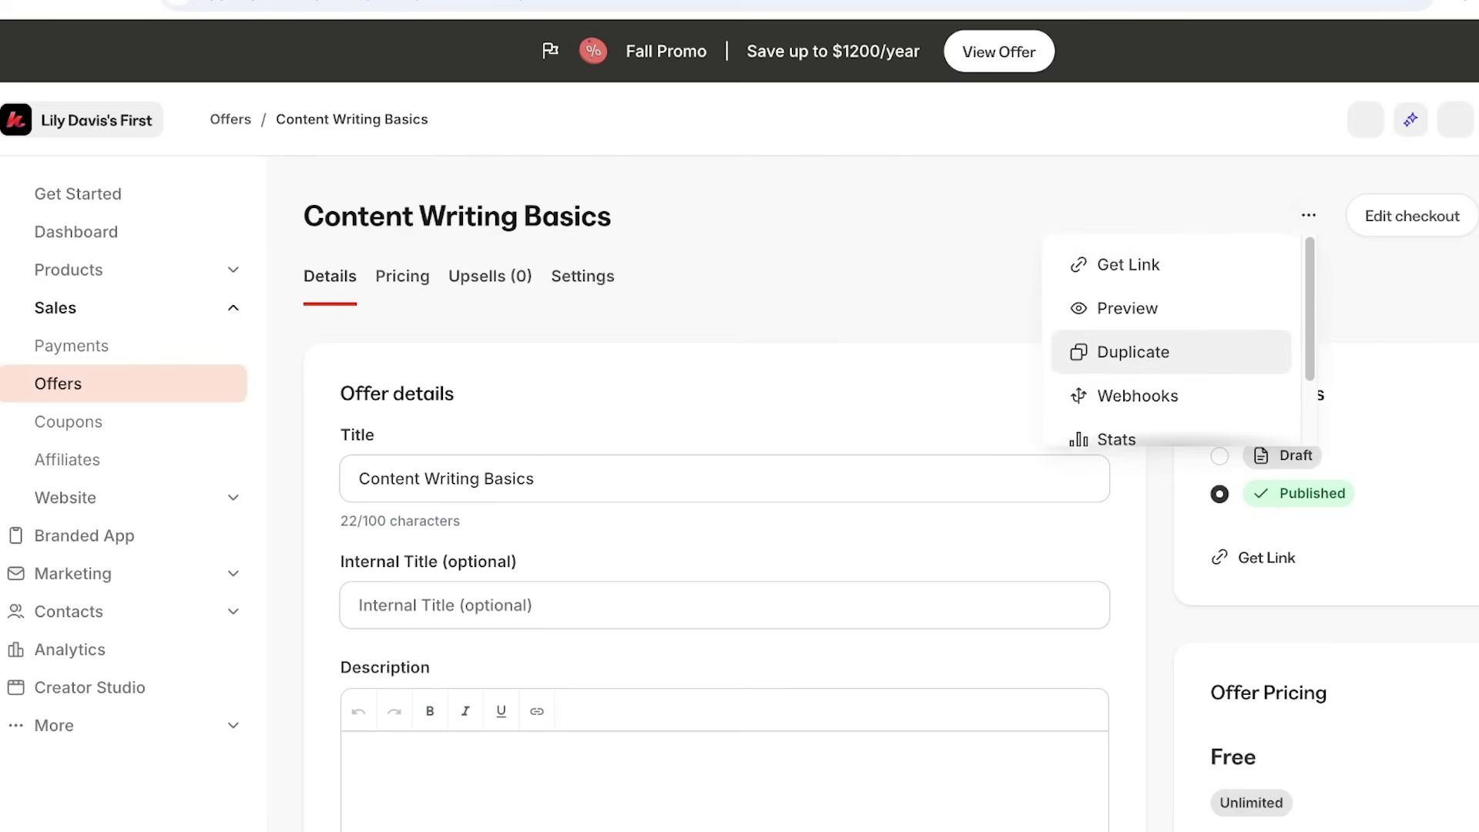
pyautogui.click(1132, 307)
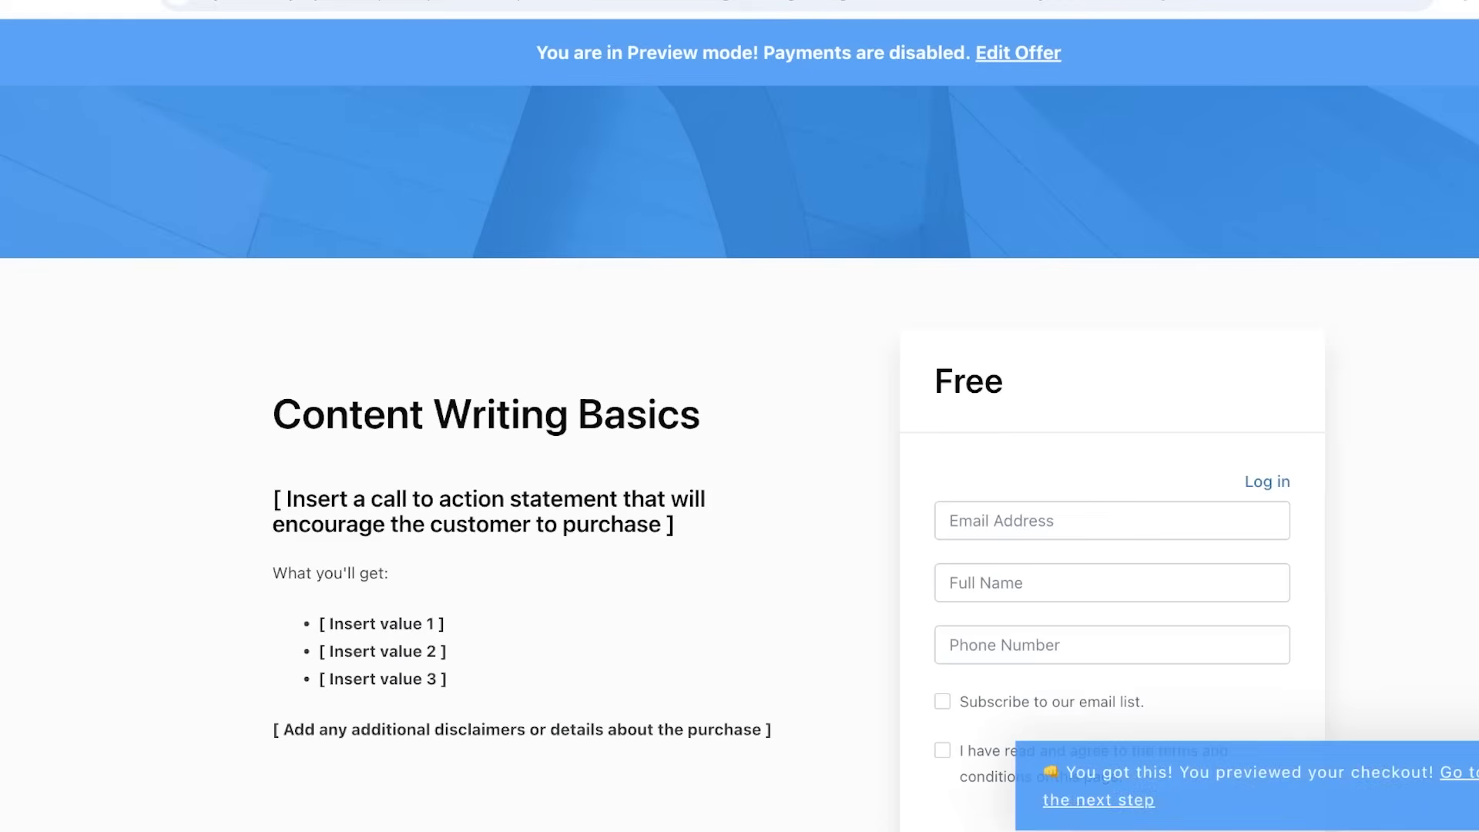
pyautogui.scroll(-1, 739, 423)
pyautogui.scroll(-1, 739, 423)
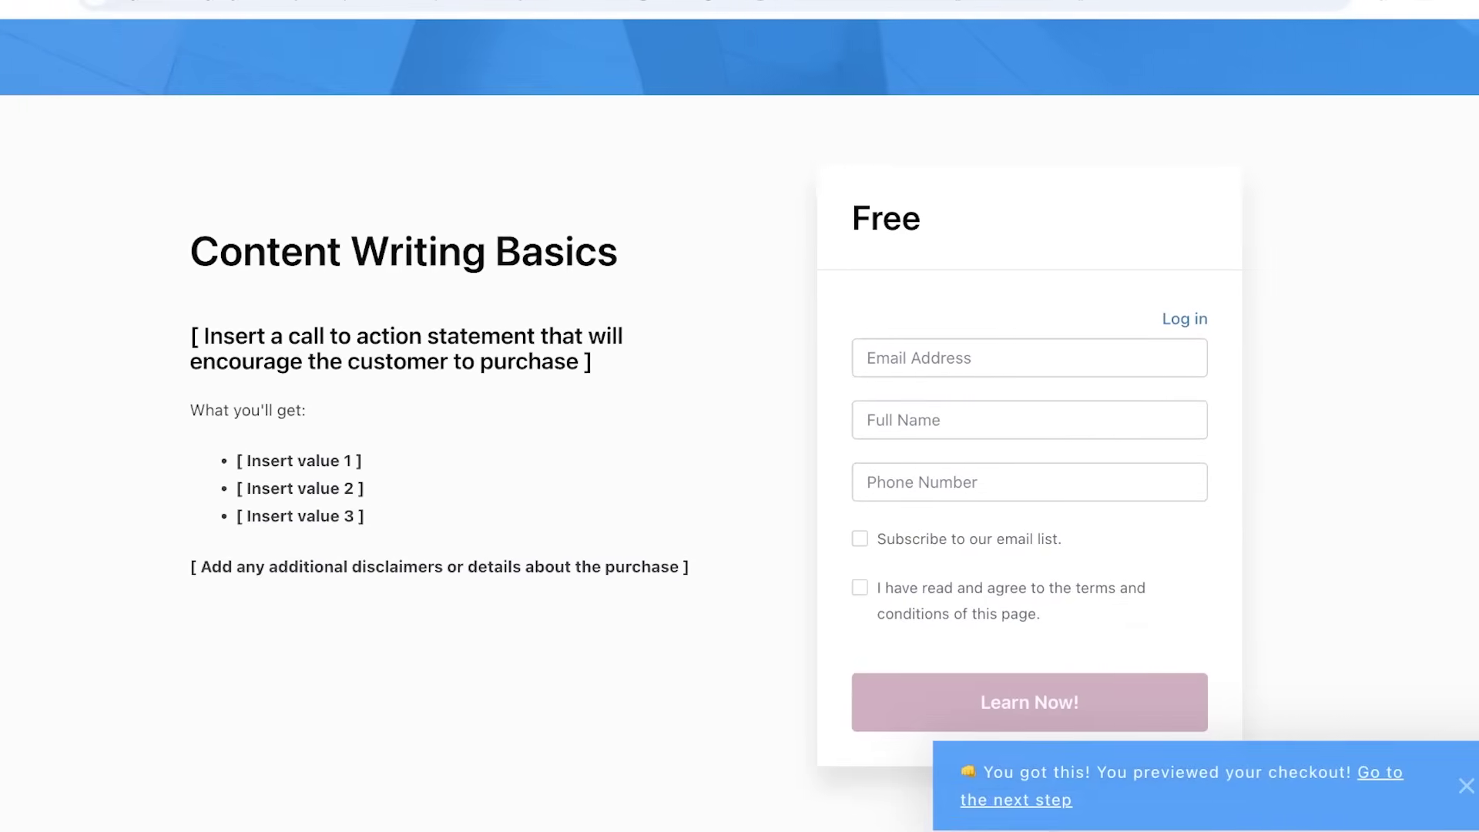
pyautogui.scroll(2, 740, 424)
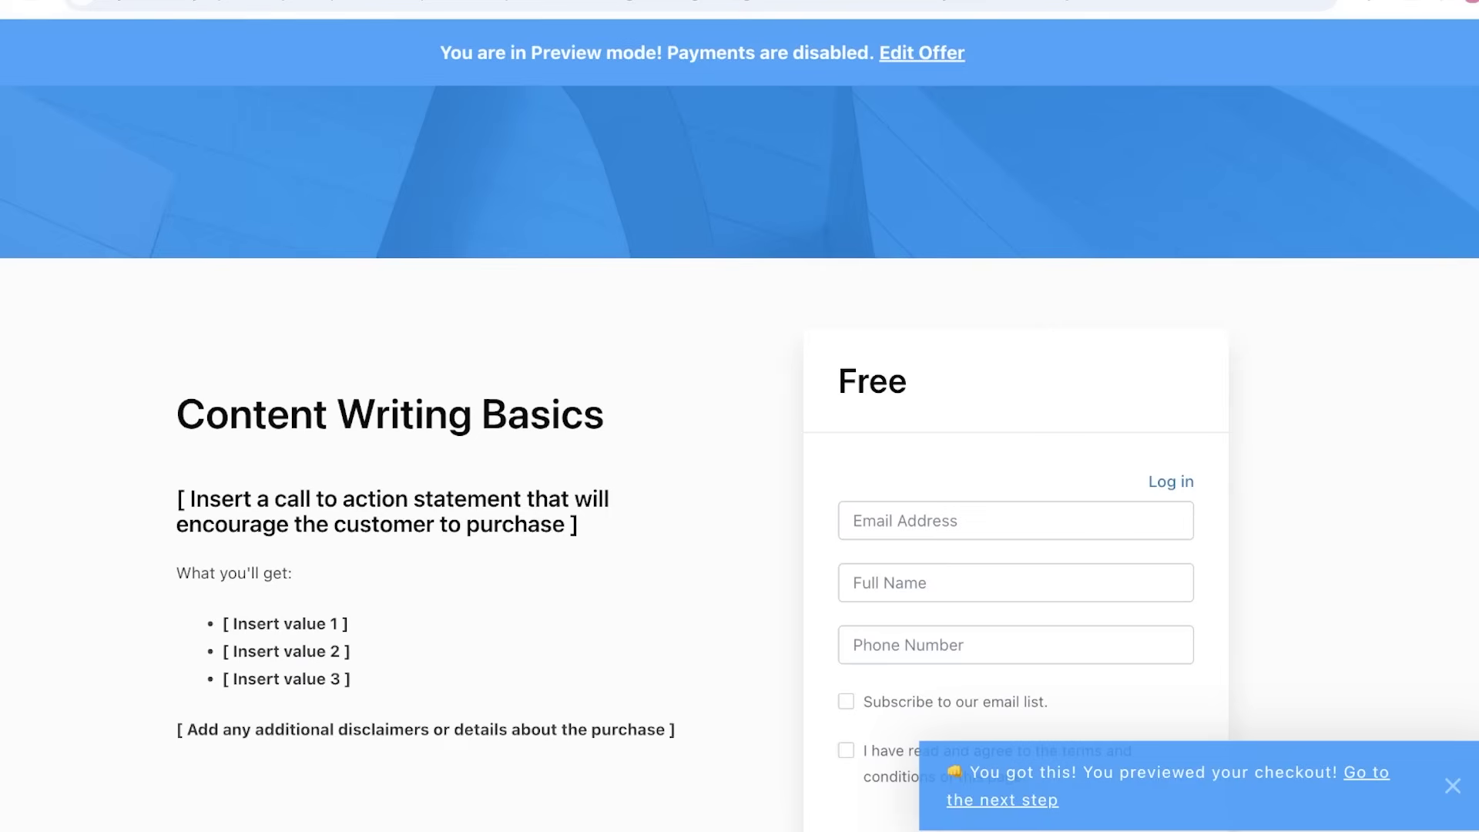
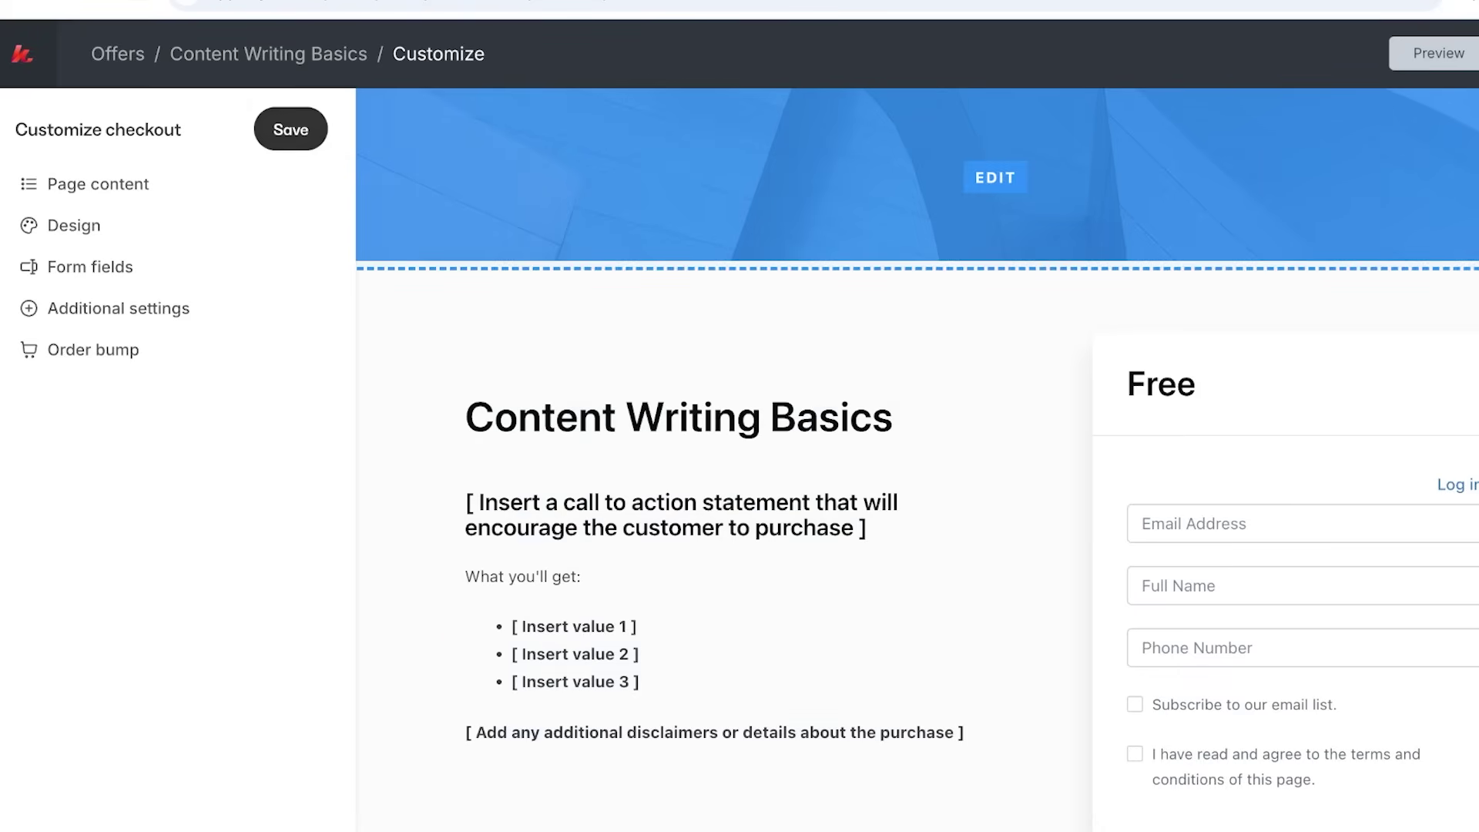
# Toggle whether the banner image is shown in the checkout design settings.
pyautogui.click(994, 177)
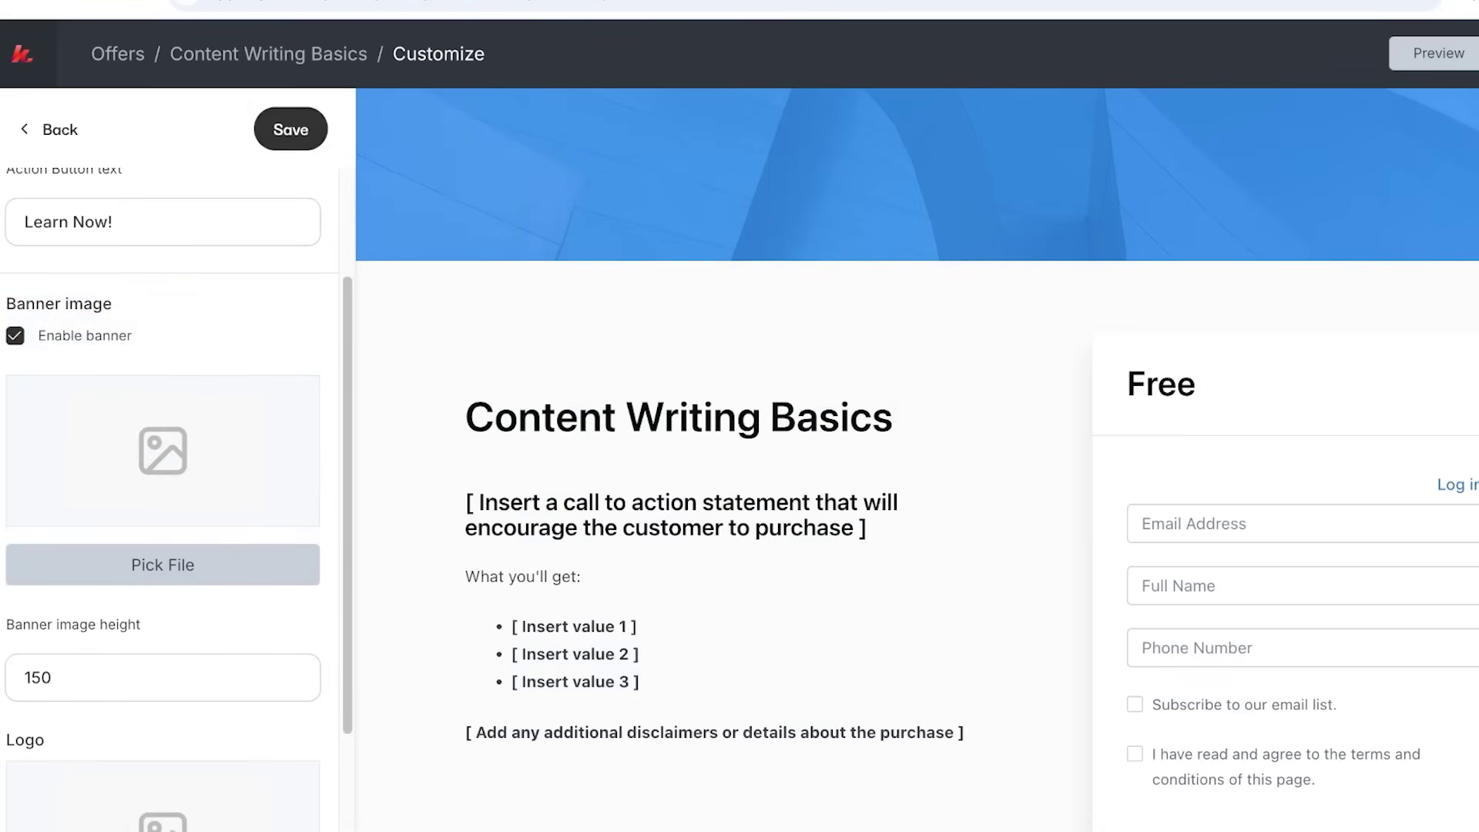
pyautogui.click(14, 335)
pyautogui.scroll(2, 169, 462)
pyautogui.scroll(-4, 169, 462)
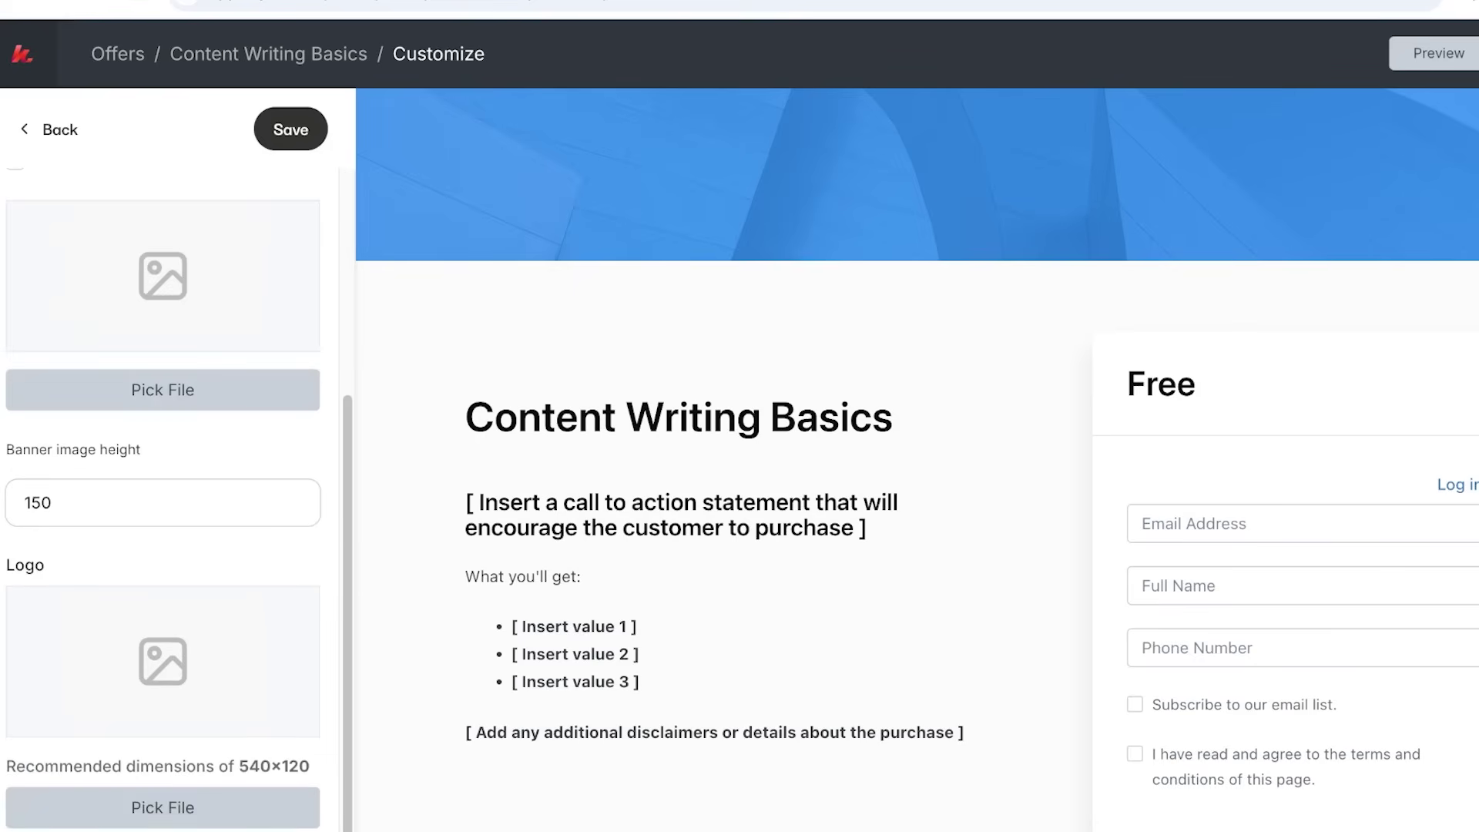
# Replace the offer title 'Content Writing Basics' with 'LEARN CONTENT WRITING BASICS FROM THE BEST!'.
pyautogui.click(727, 418)
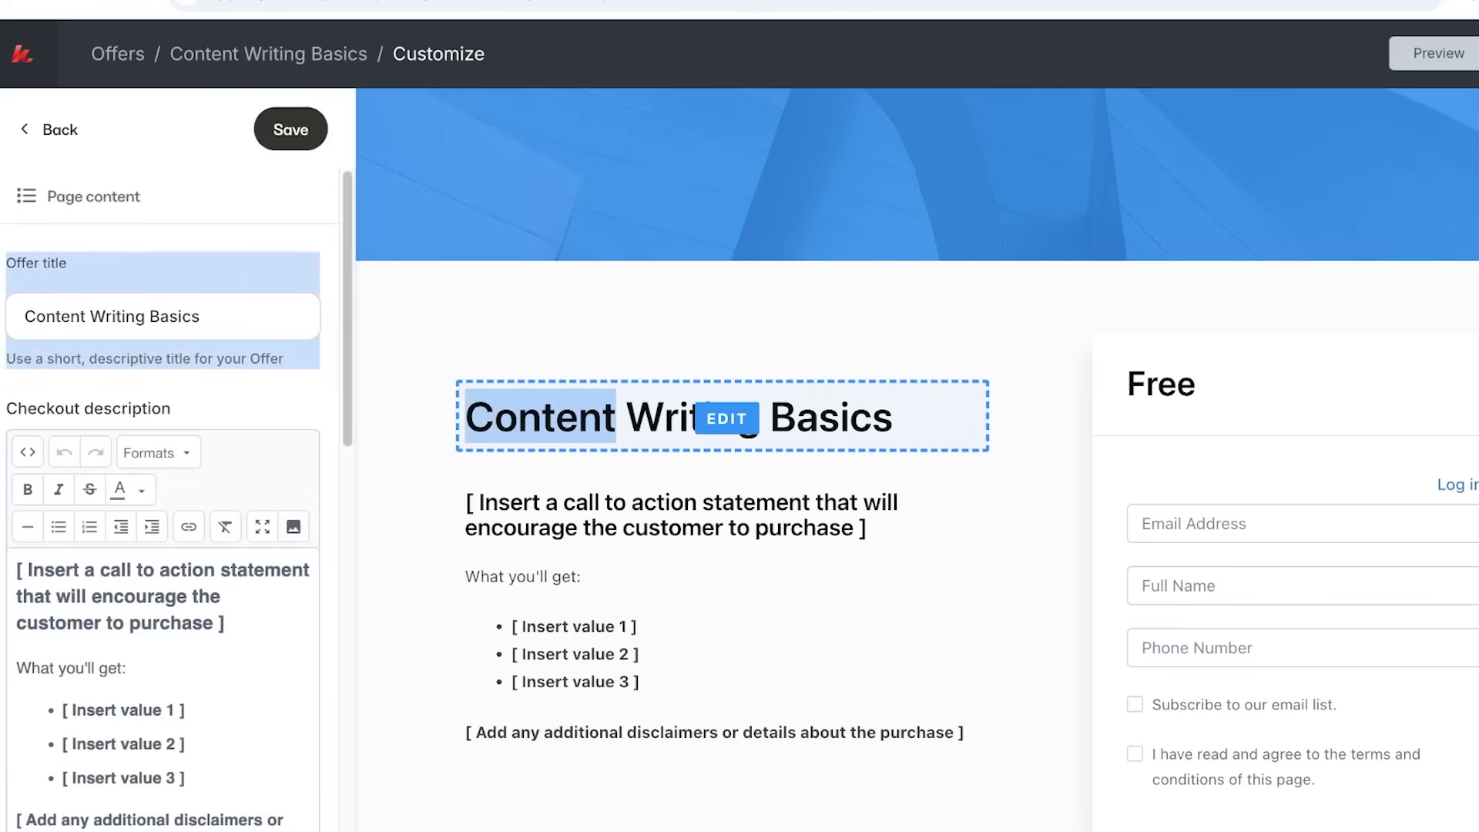
pyautogui.tripleClick(116, 316)
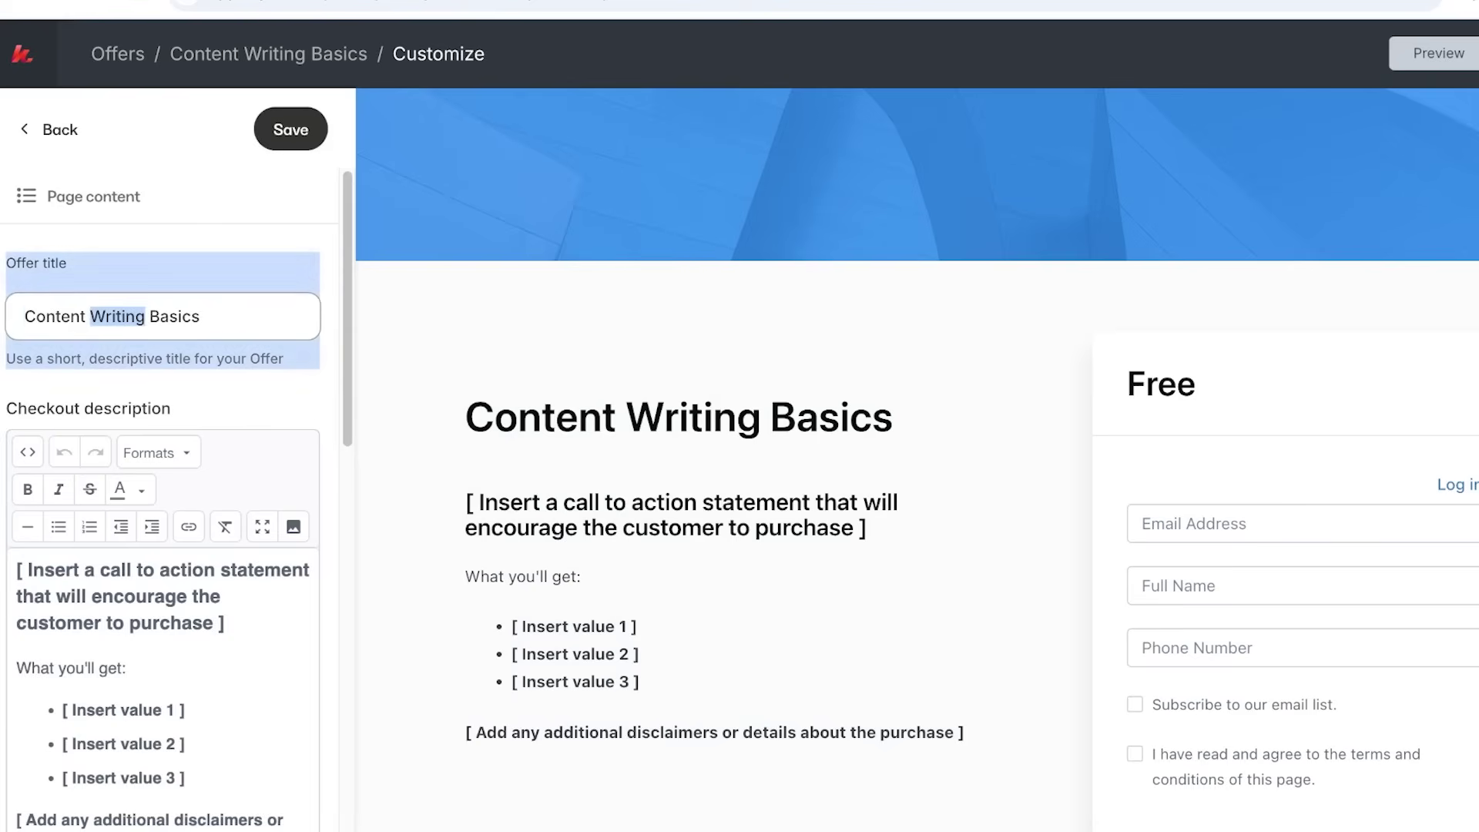
pyautogui.write('LE')
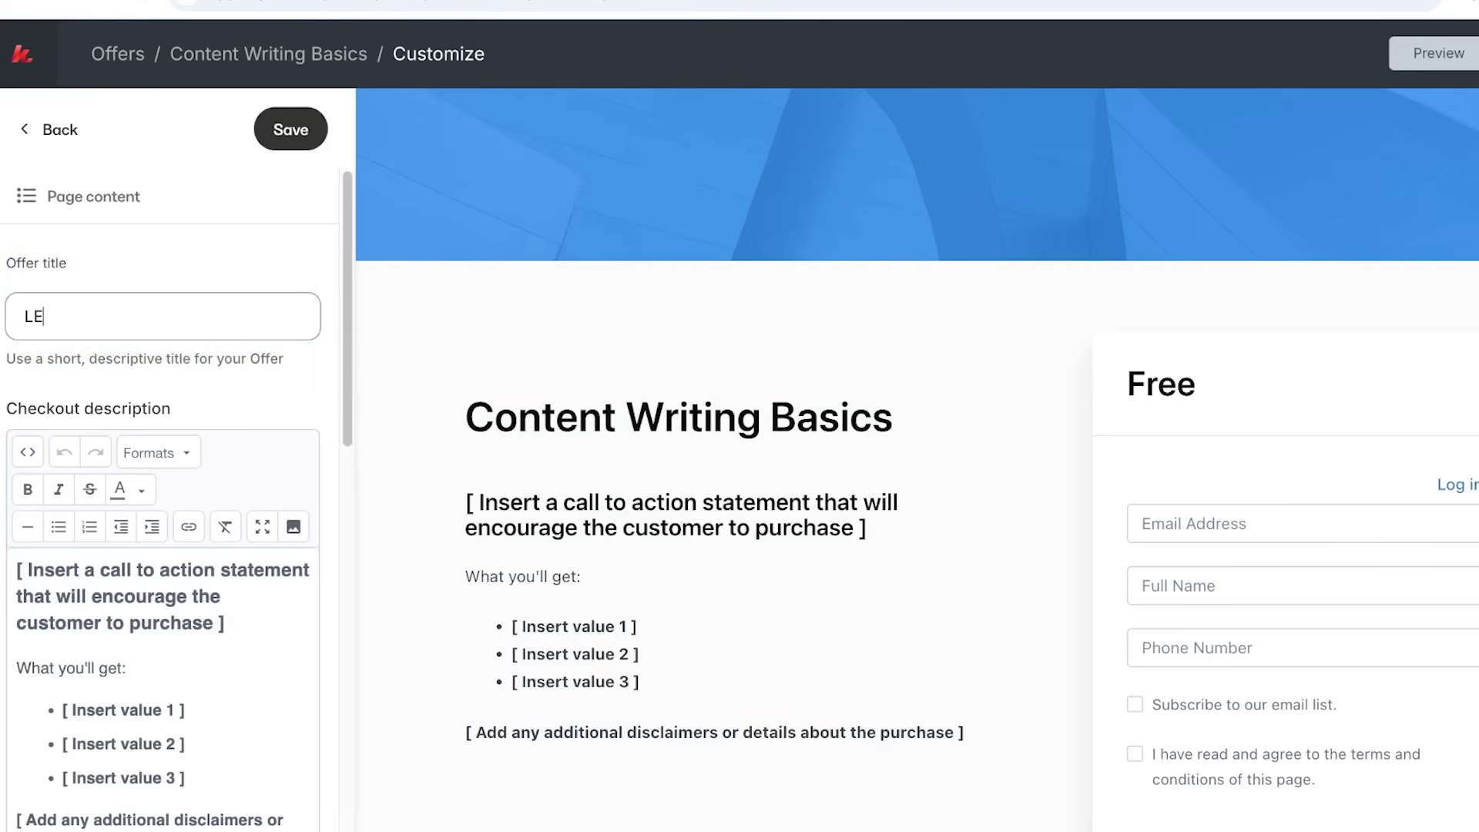
pyautogui.write('ARN CONTENT WRITINT')
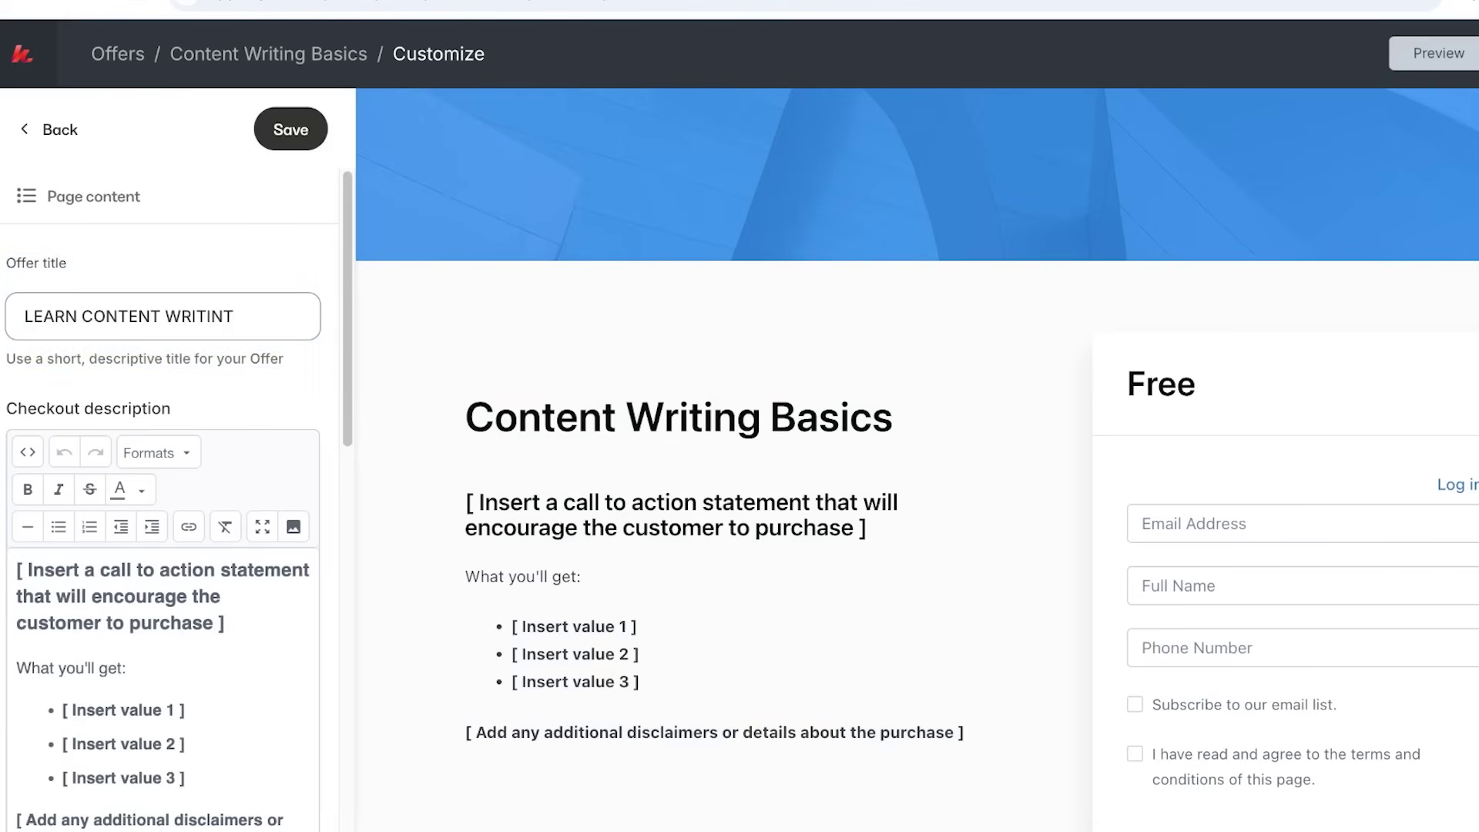
pyautogui.press('BackSpace')
pyautogui.write('G BAD')
pyautogui.press('BackSpace')
pyautogui.write('SICS FROM')
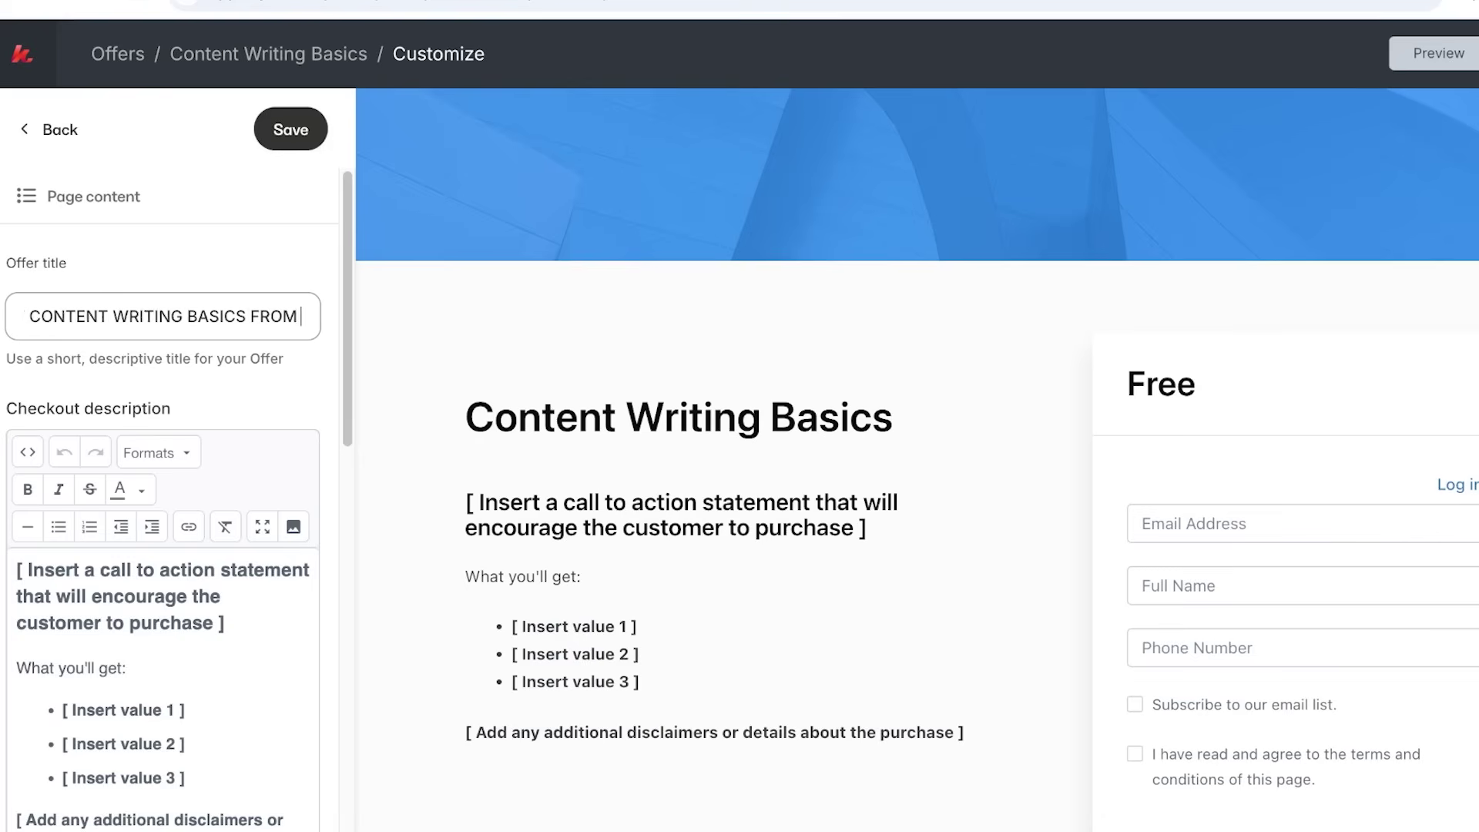
pyautogui.write(' THE B')
pyautogui.press('BackSpace')
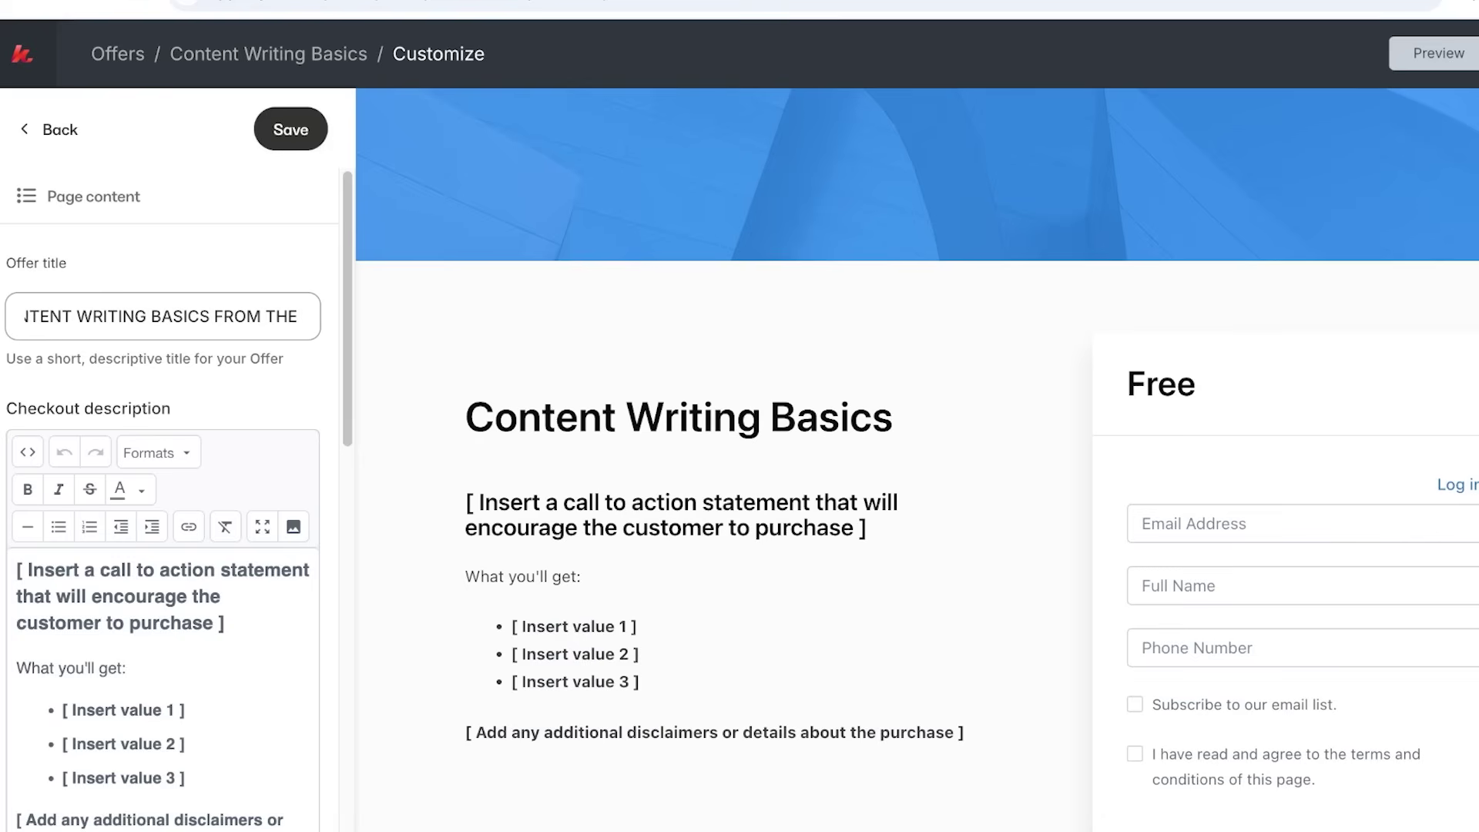
pyautogui.write('BEST!')
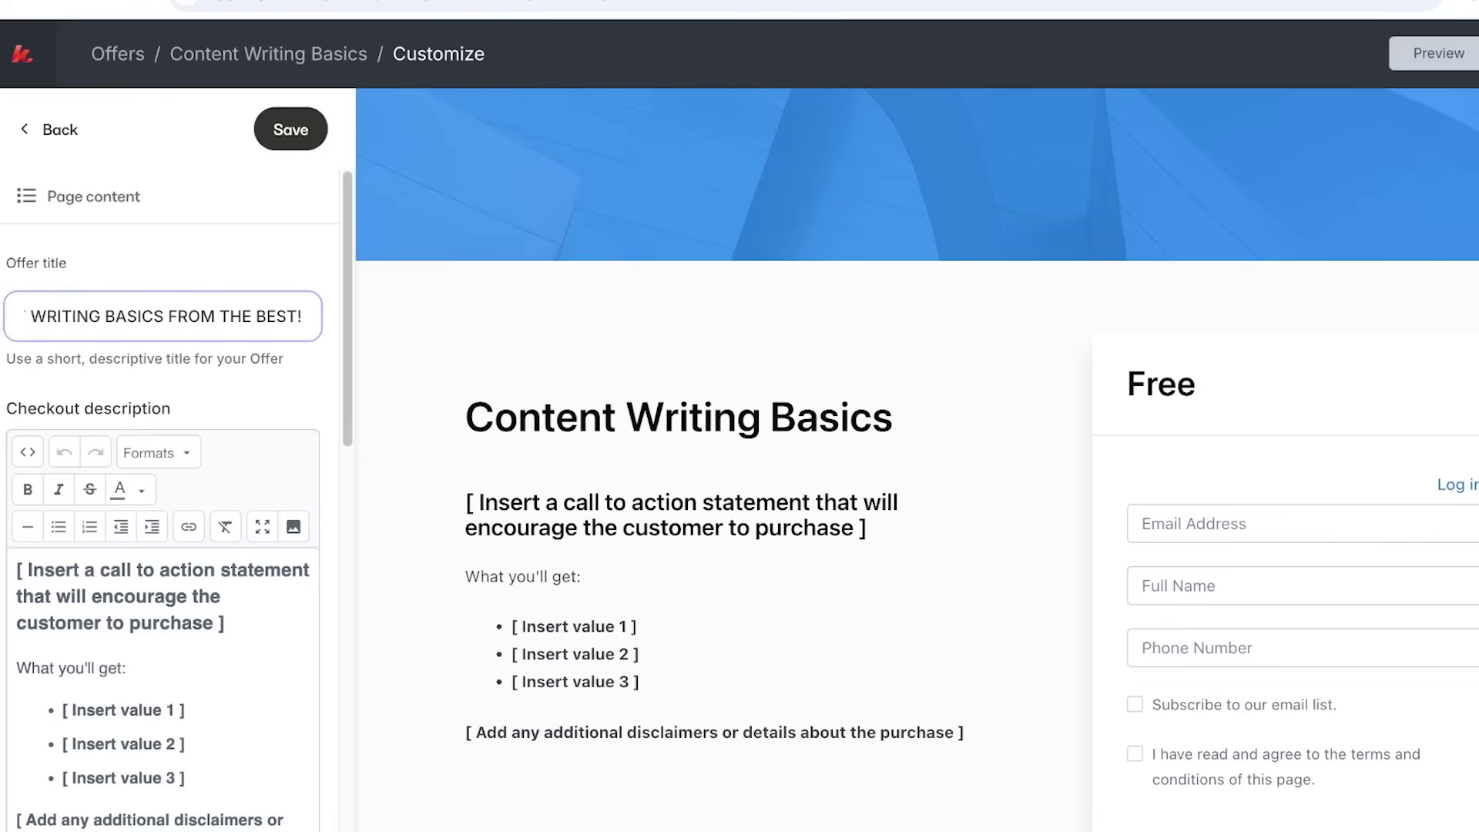
pyautogui.scroll(-4, 162, 462)
pyautogui.scroll(1, 162, 462)
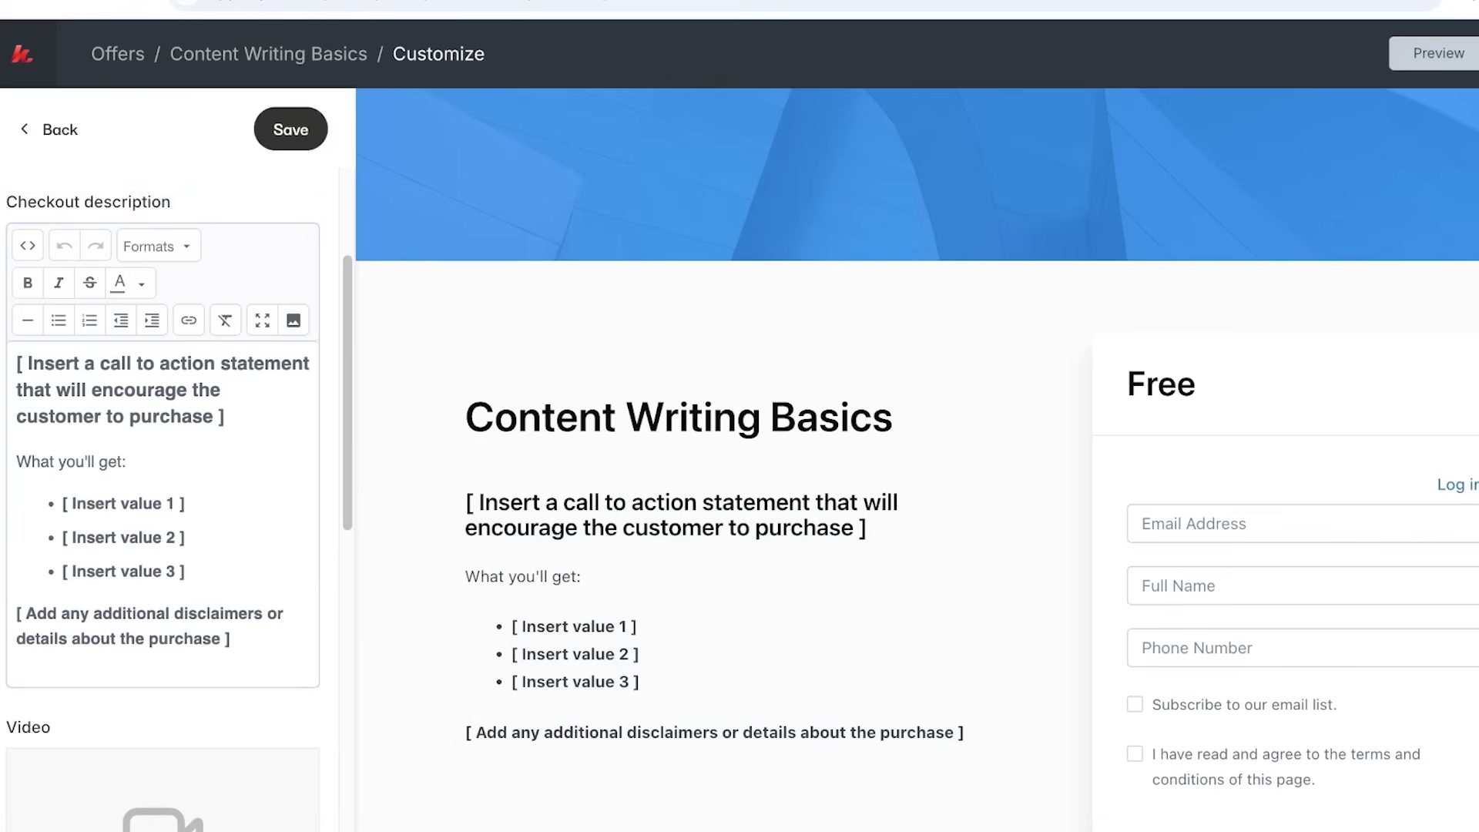
# Replace the placeholder call-to-action paragraph with 'Everything to earn thousands!'.
pyautogui.moveTo(225, 416); pyautogui.dragTo(16, 364)
pyautogui.press('BackSpace')
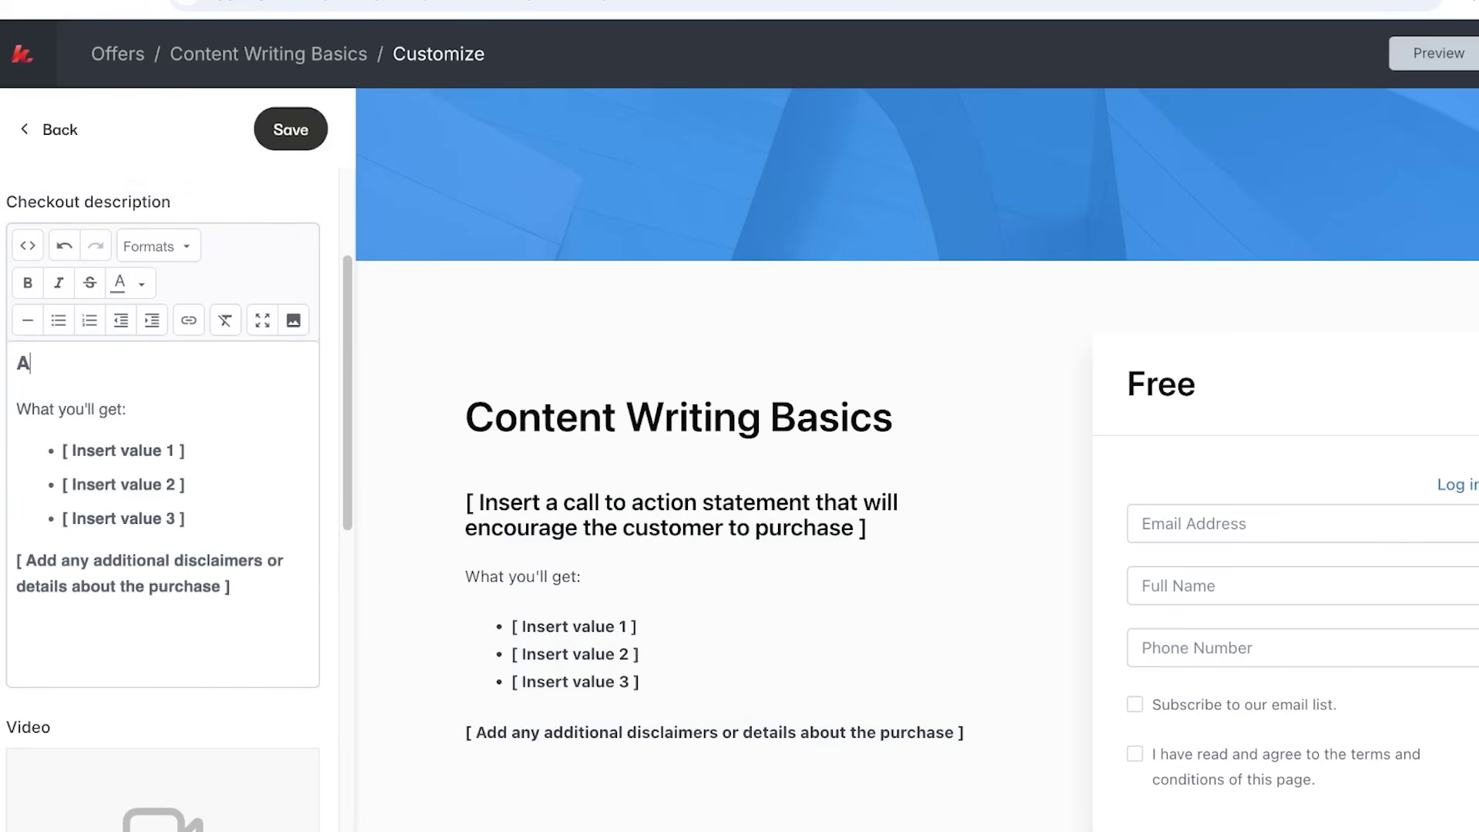
pyautogui.write('Everything to earn')
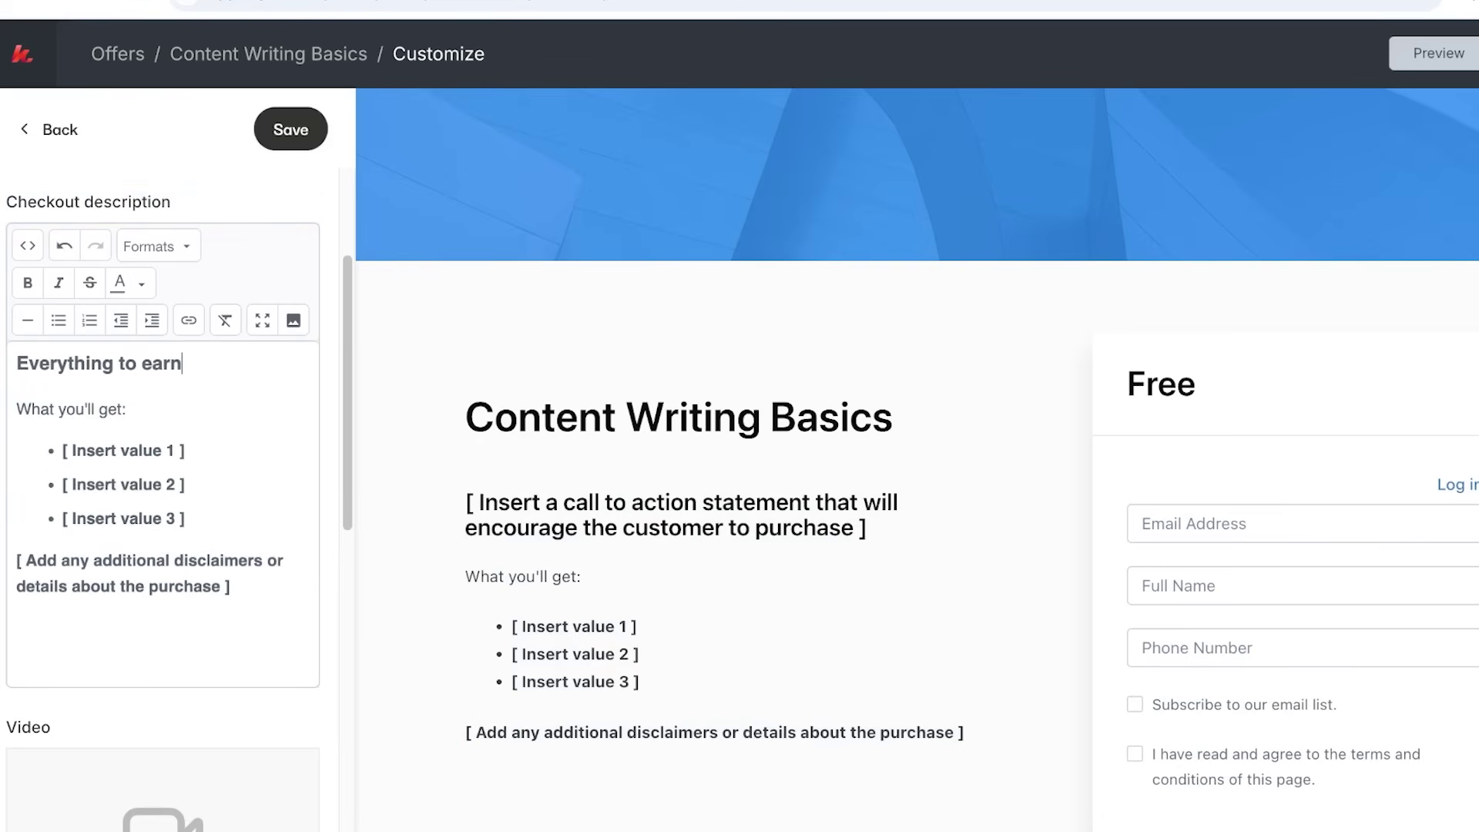
pyautogui.write(' thousands!')
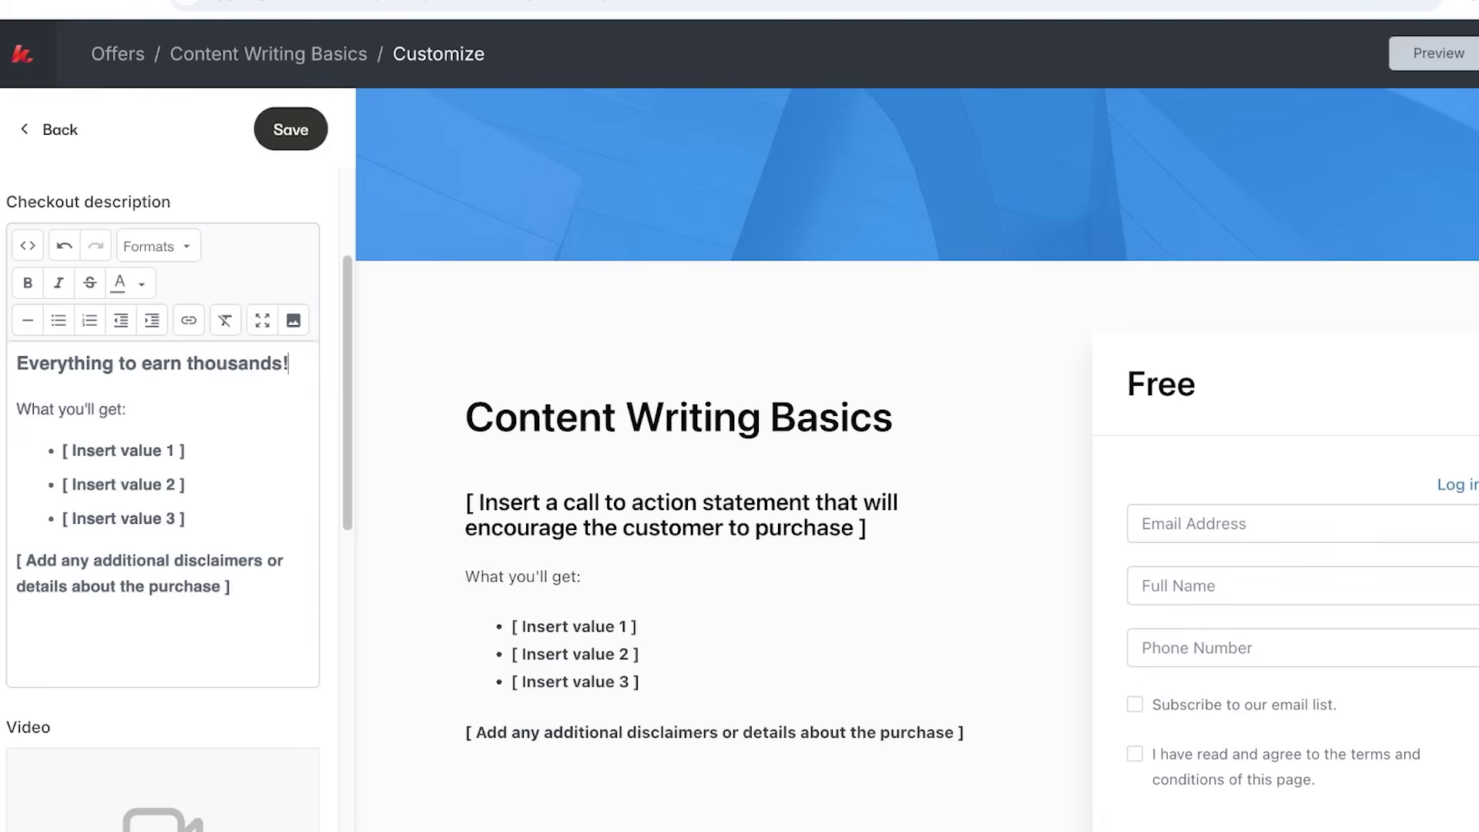
# Change the first benefit bullet to 'Better communication!'.
pyautogui.moveTo(62, 450); pyautogui.dragTo(185, 450)
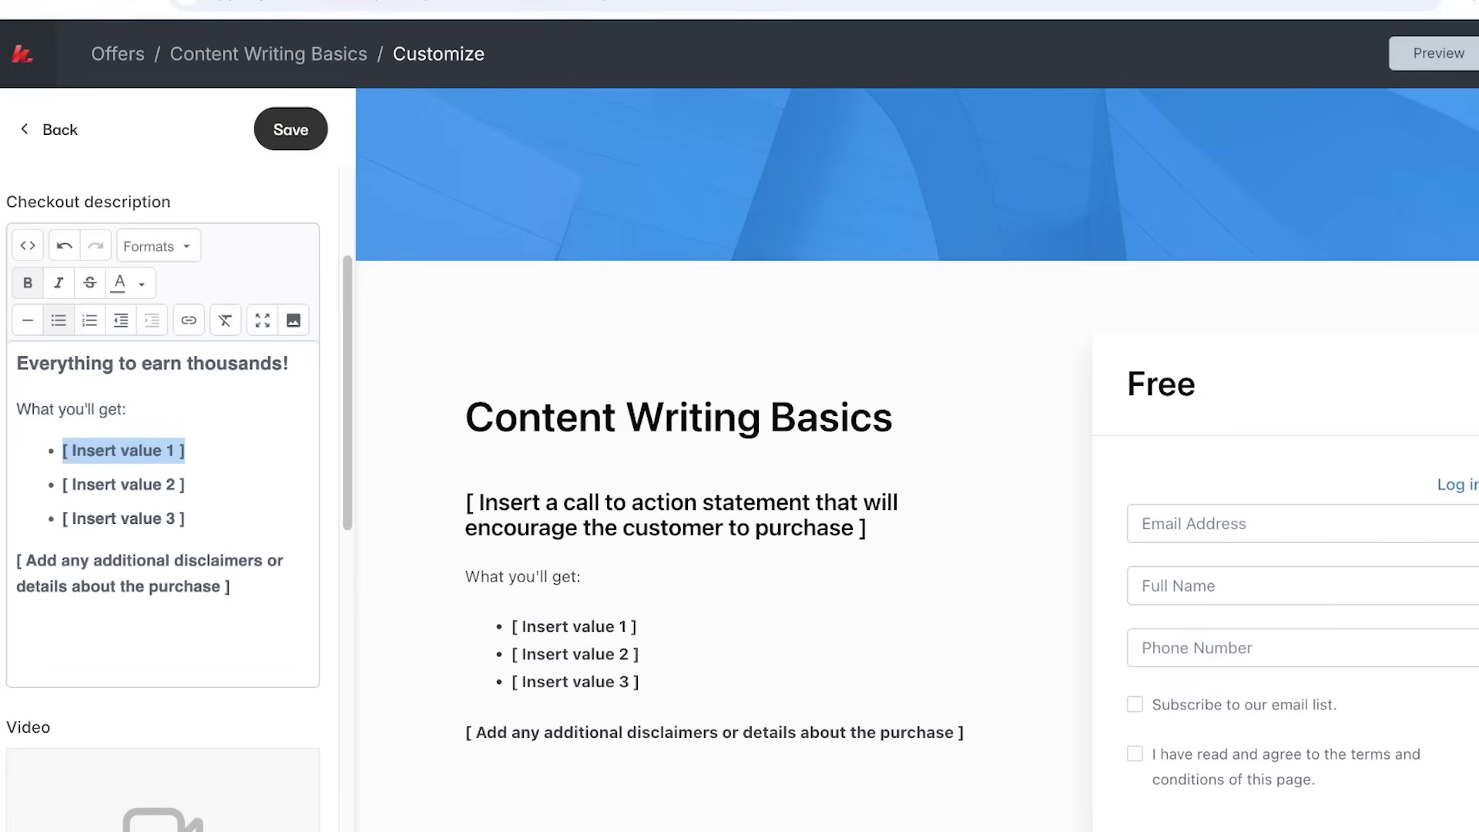
pyautogui.press('BackSpace')
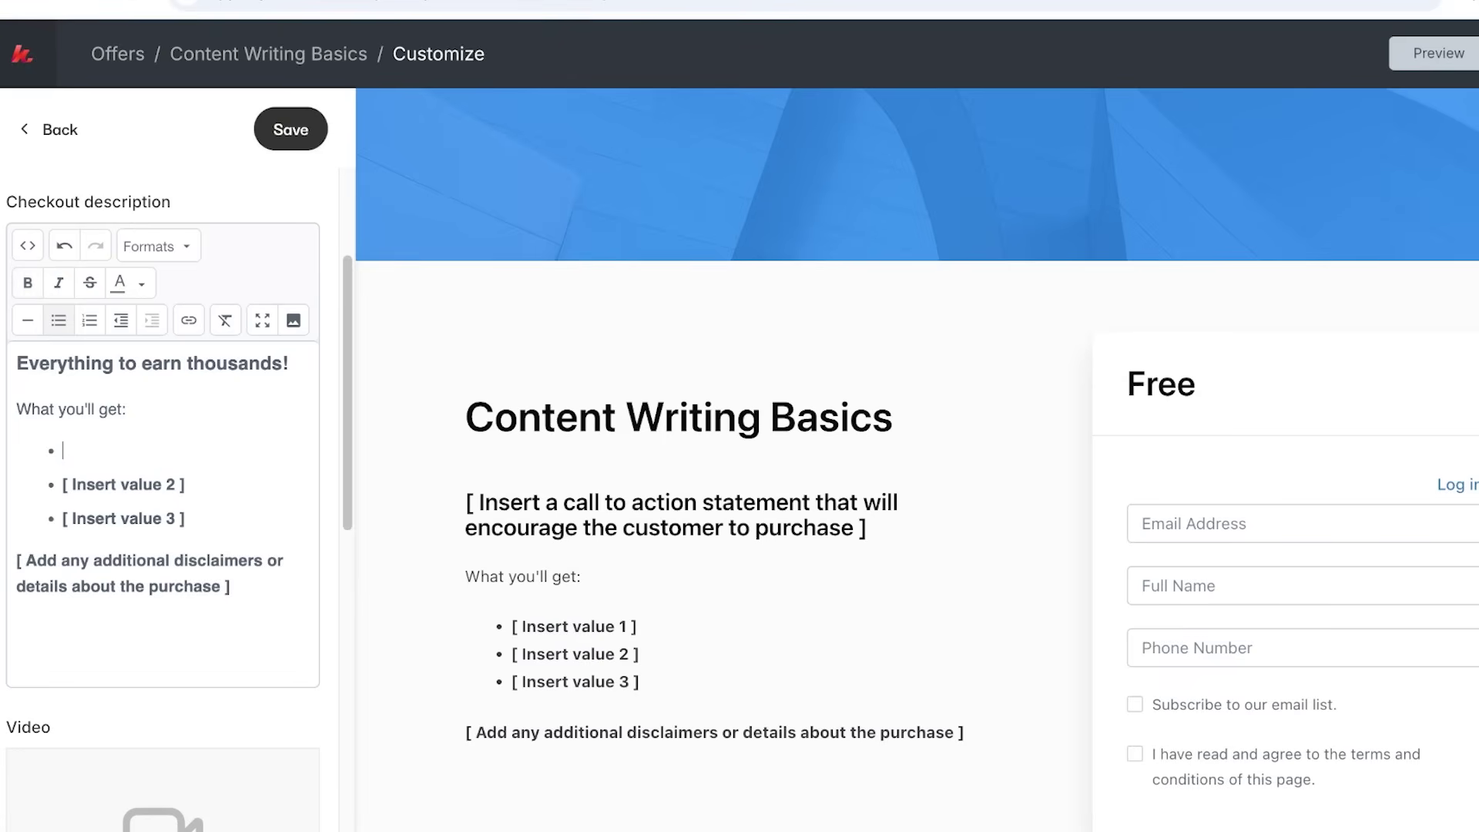
pyautogui.write('A')
pyautogui.press('BackSpace')
pyautogui.write('B')
pyautogui.press('BackSpace')
pyautogui.write('Better communication!')
# Delete the second placeholder bullet and make the next one 'Learn how to write like a pro!'.
pyautogui.press('Down')
pyautogui.press('Home')
pyautogui.hotkey('shift', 'End')
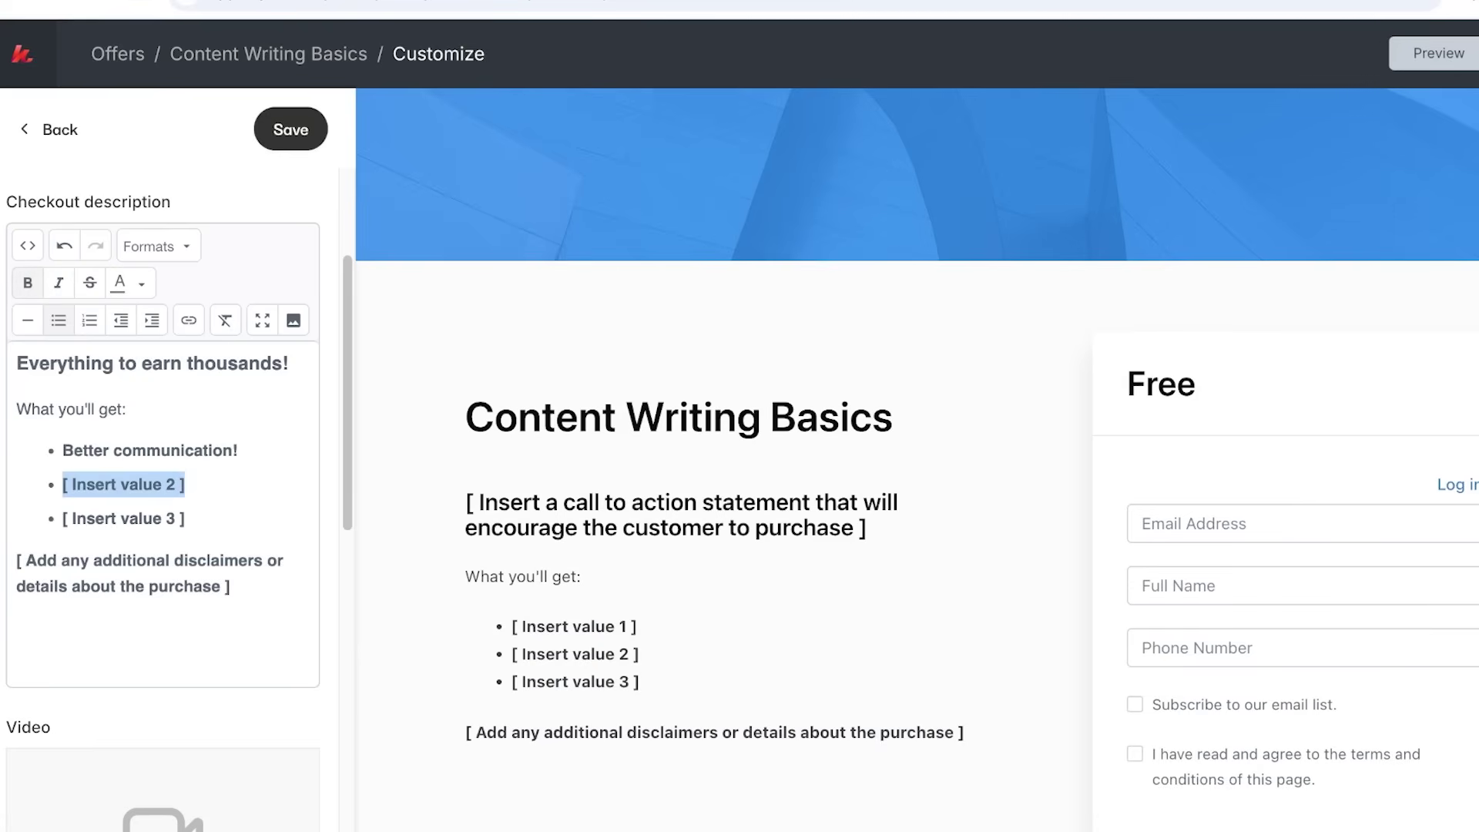
pyautogui.press('Delete')
pyautogui.press('Delete')
pyautogui.press('End')
pyautogui.hotkey('ctrl', 'shift', 'Left')
pyautogui.hotkey('ctrl', 'shift', 'Left')
pyautogui.hotkey('ctrl', 'shift', 'Left')
pyautogui.hotkey('ctrl', 'shift', 'Left')
pyautogui.hotkey('ctrl', 'shift', 'Left')
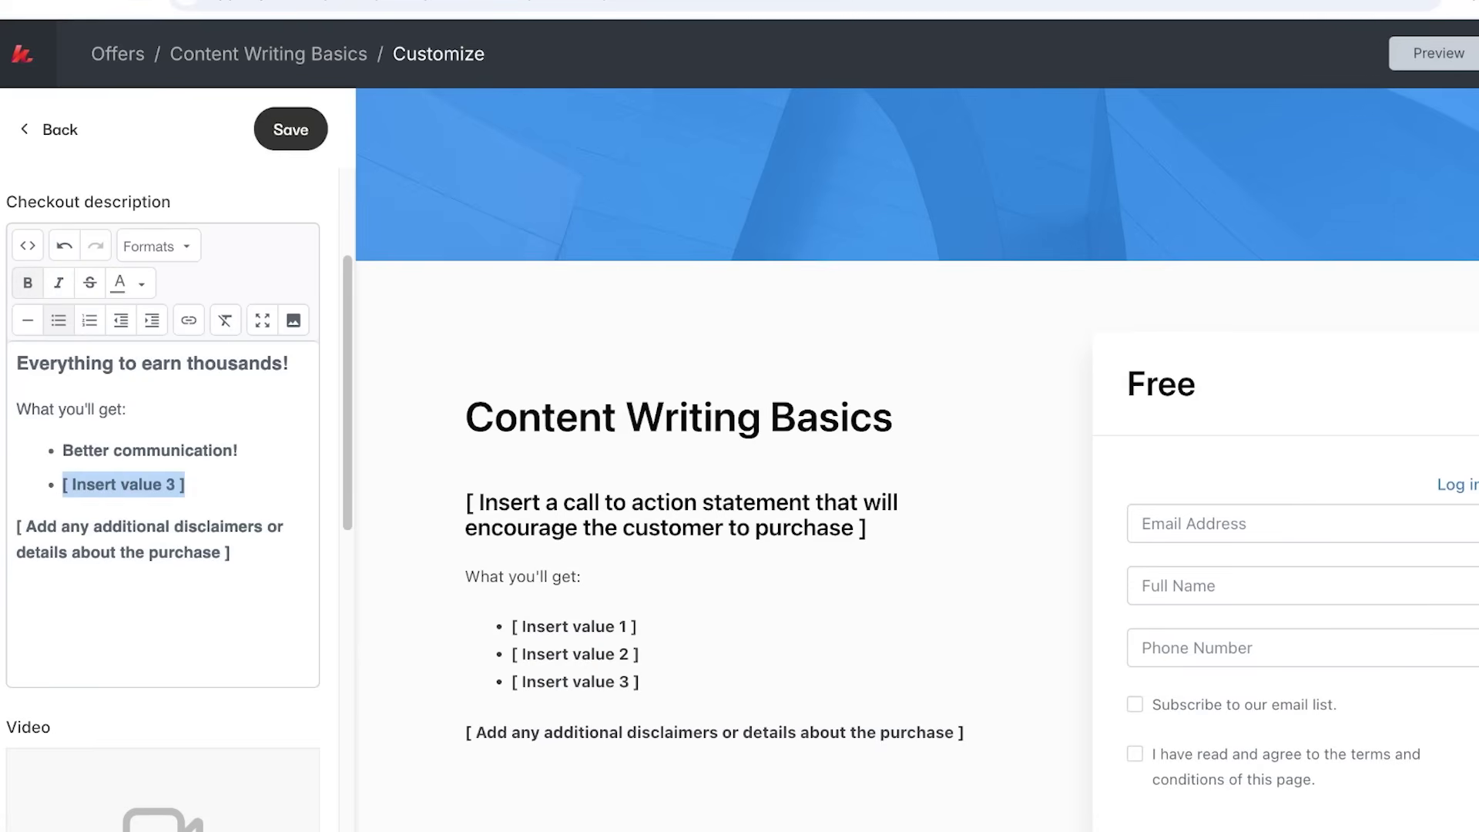
pyautogui.write('Learn wh')
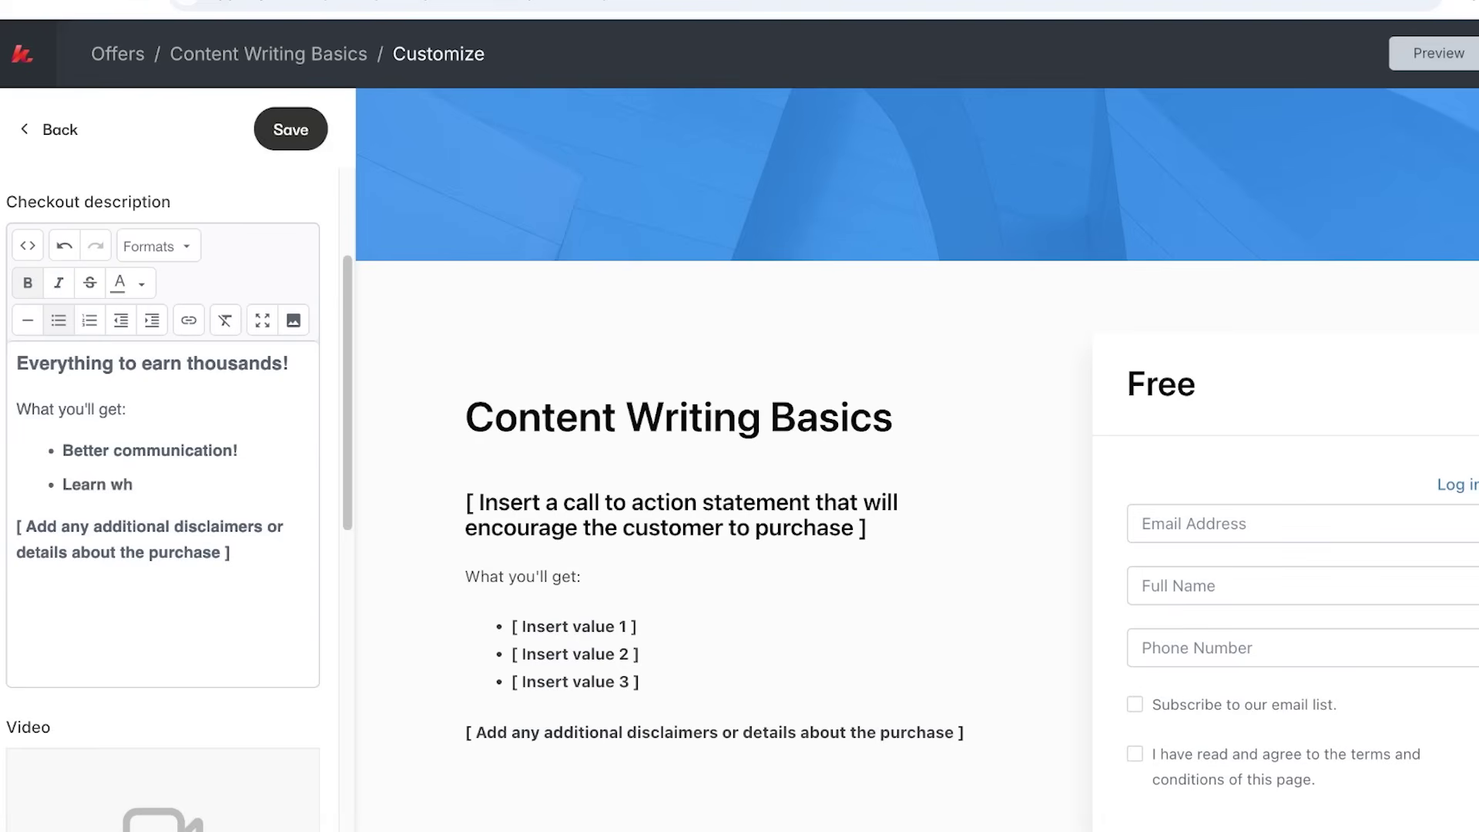
pyautogui.press('BackSpace')
pyautogui.press('BackSpace')
pyautogui.write('how to write like a pro')
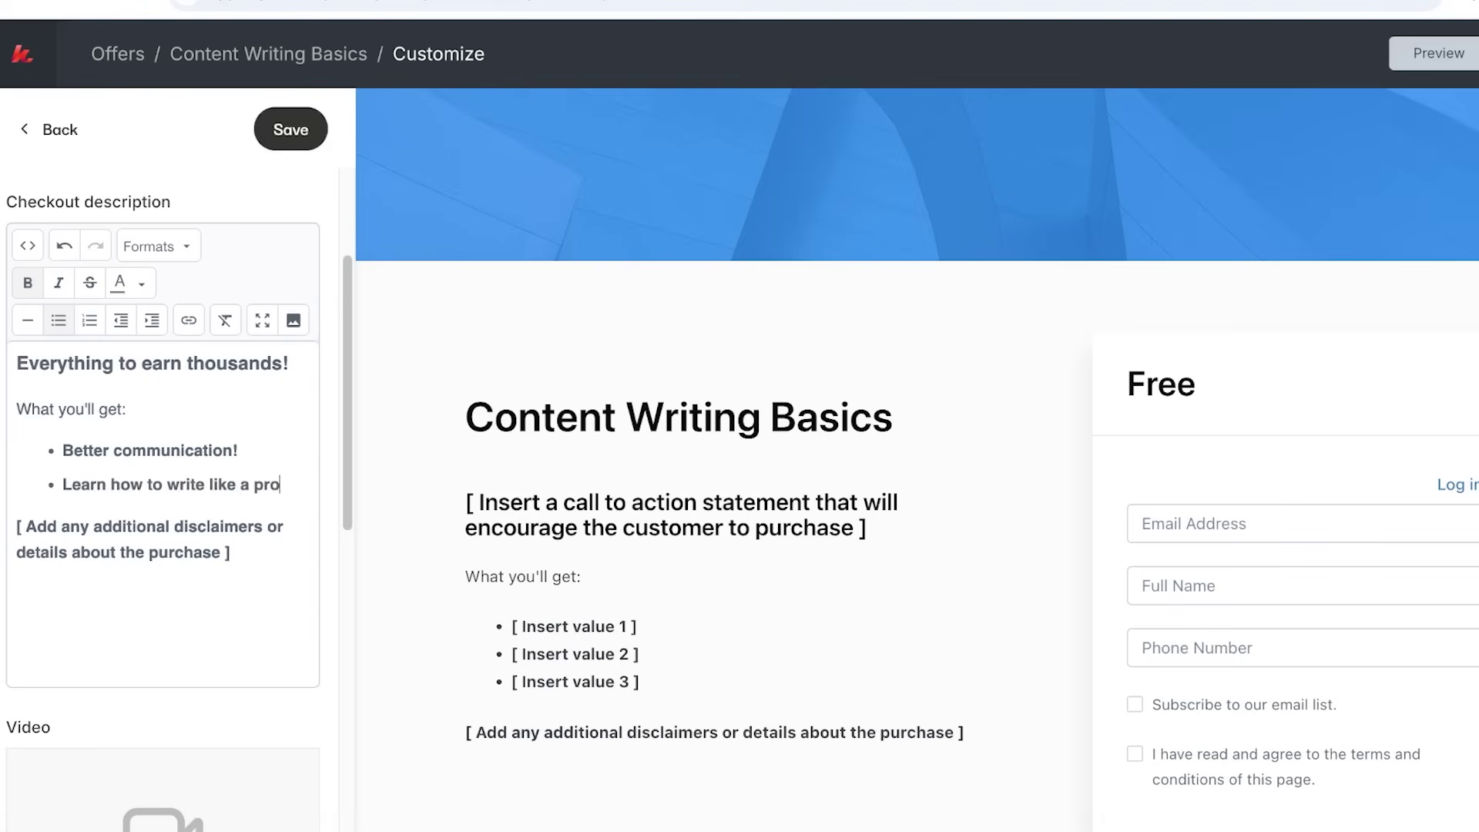
pyautogui.write('!')
# Delete the disclaimer placeholder line from the checkout description.
pyautogui.scroll(-6, 161, 500)
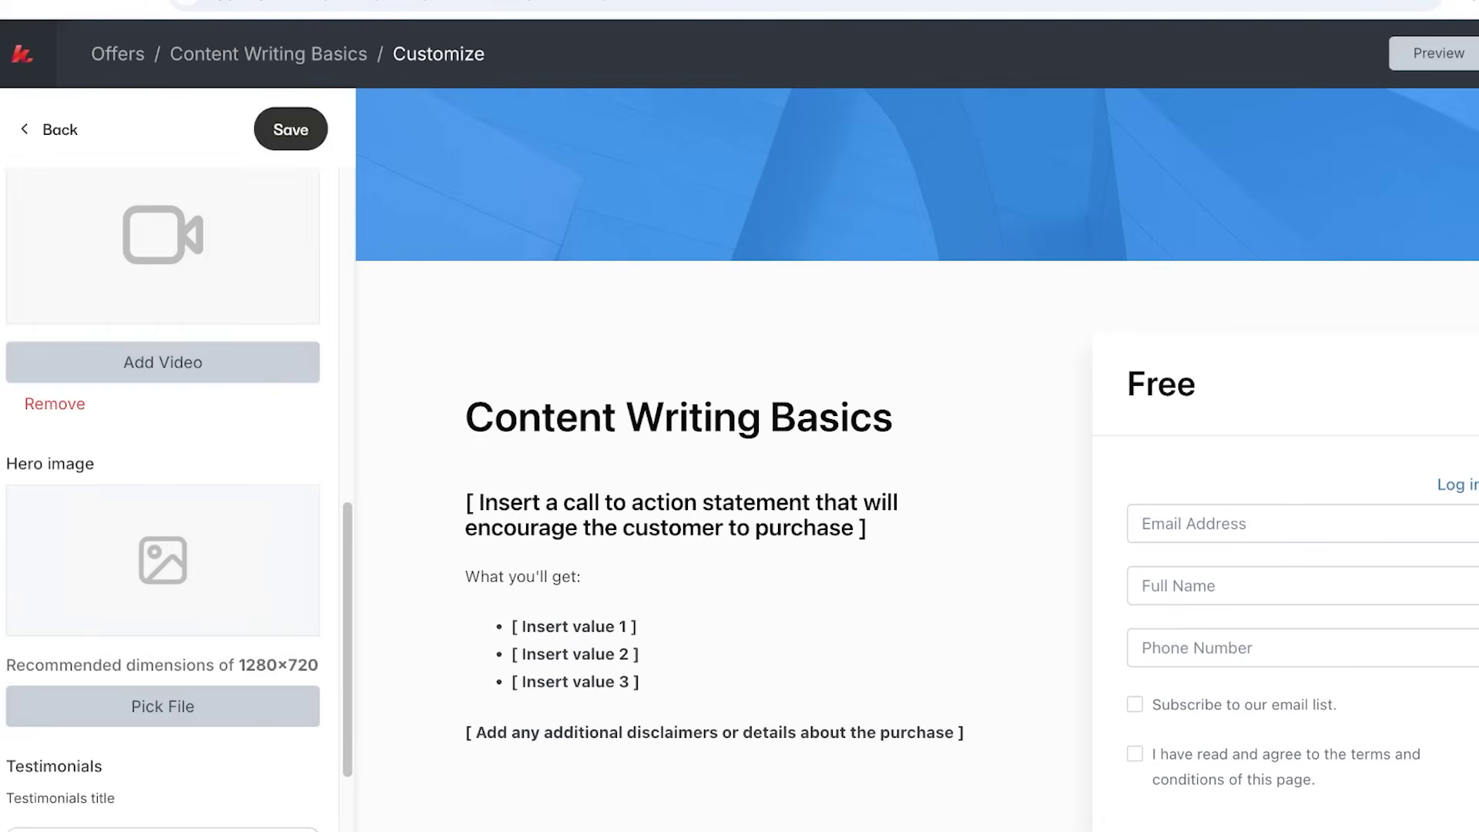
pyautogui.scroll(7, 162, 501)
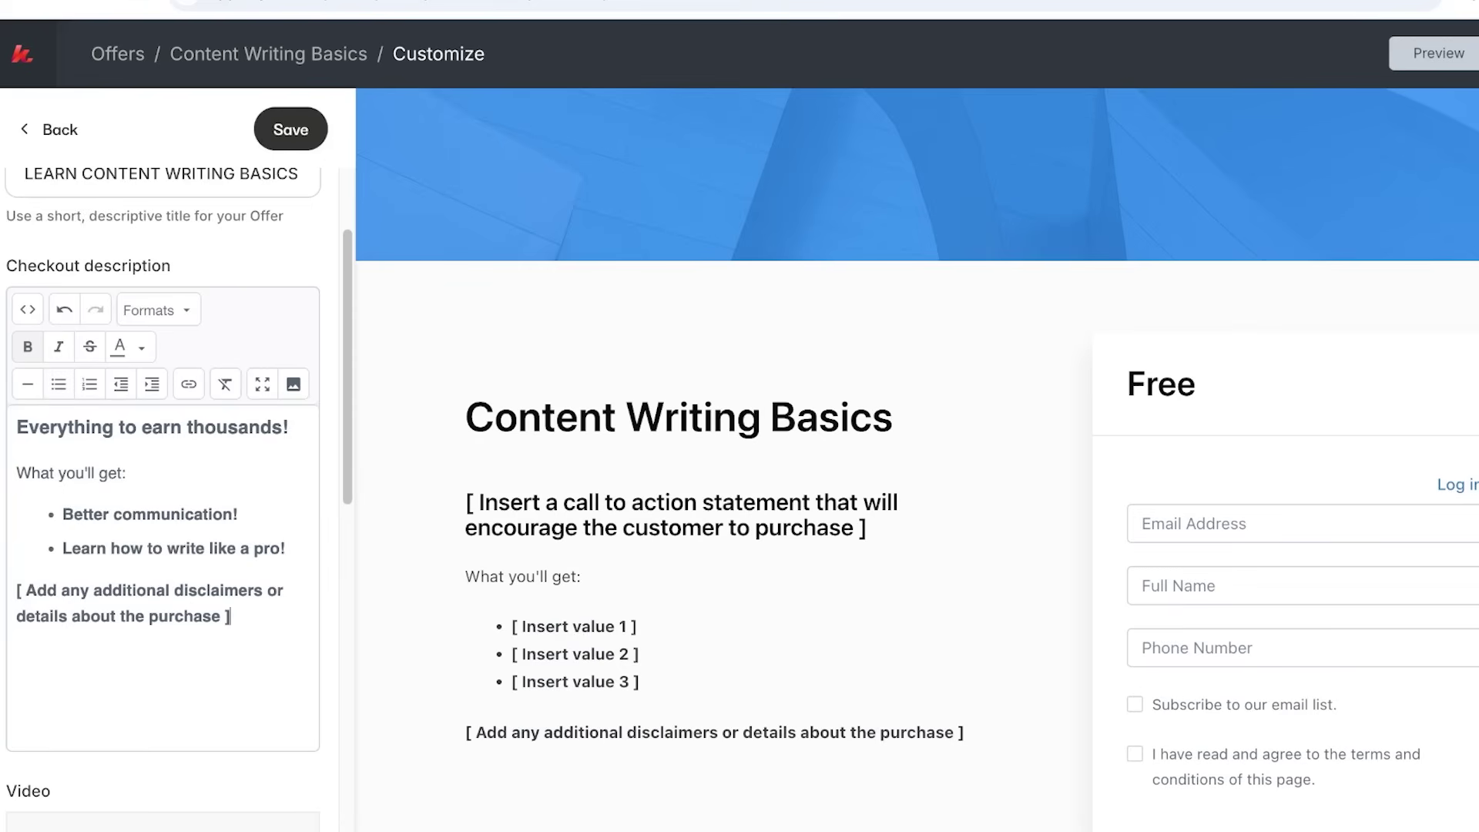
pyautogui.hotkey('shift', 'Up')
pyautogui.hotkey('shift', 'Home')
pyautogui.press('BackSpace')
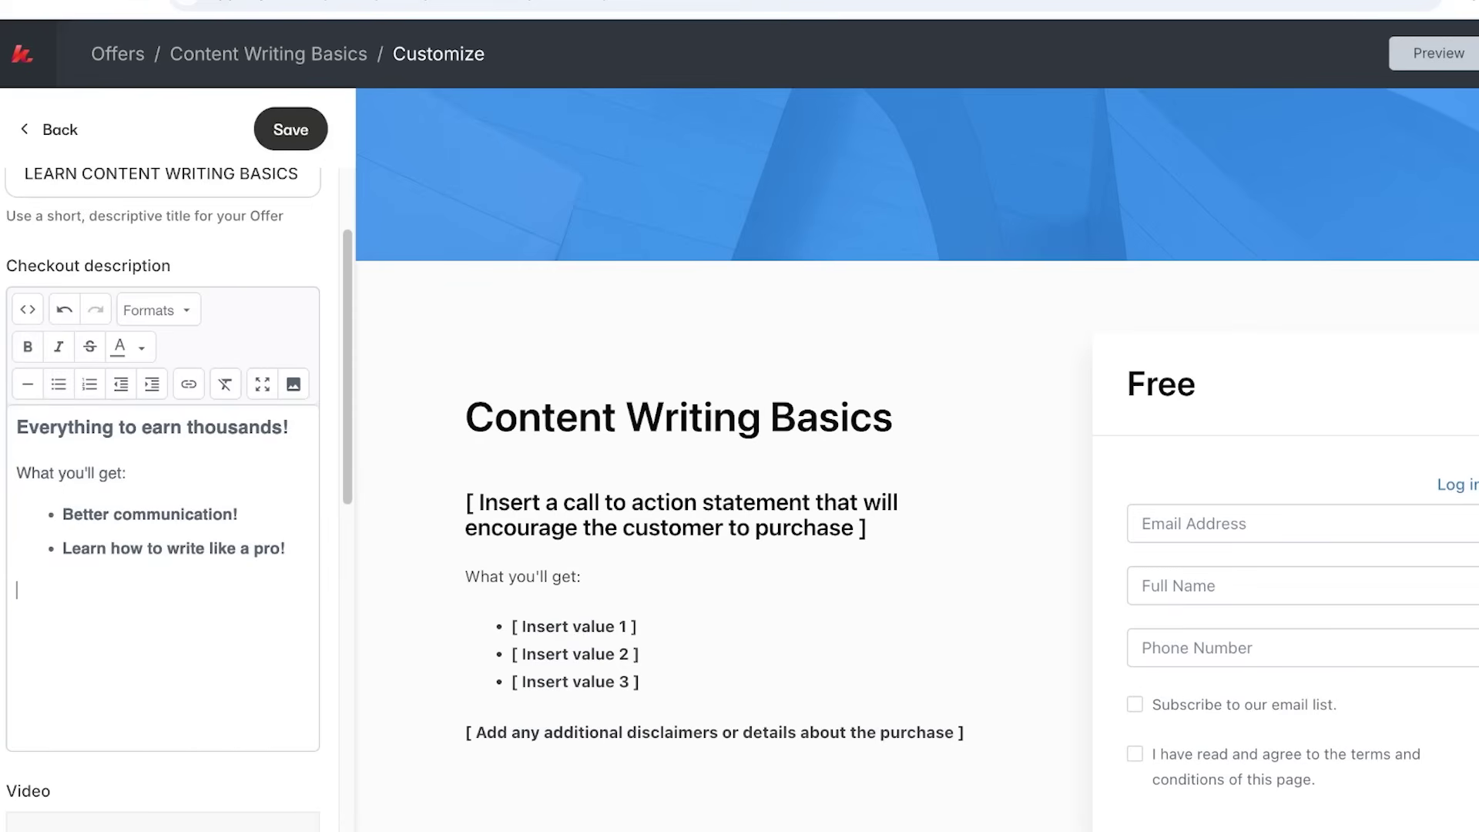
pyautogui.scroll(-7, 162, 463)
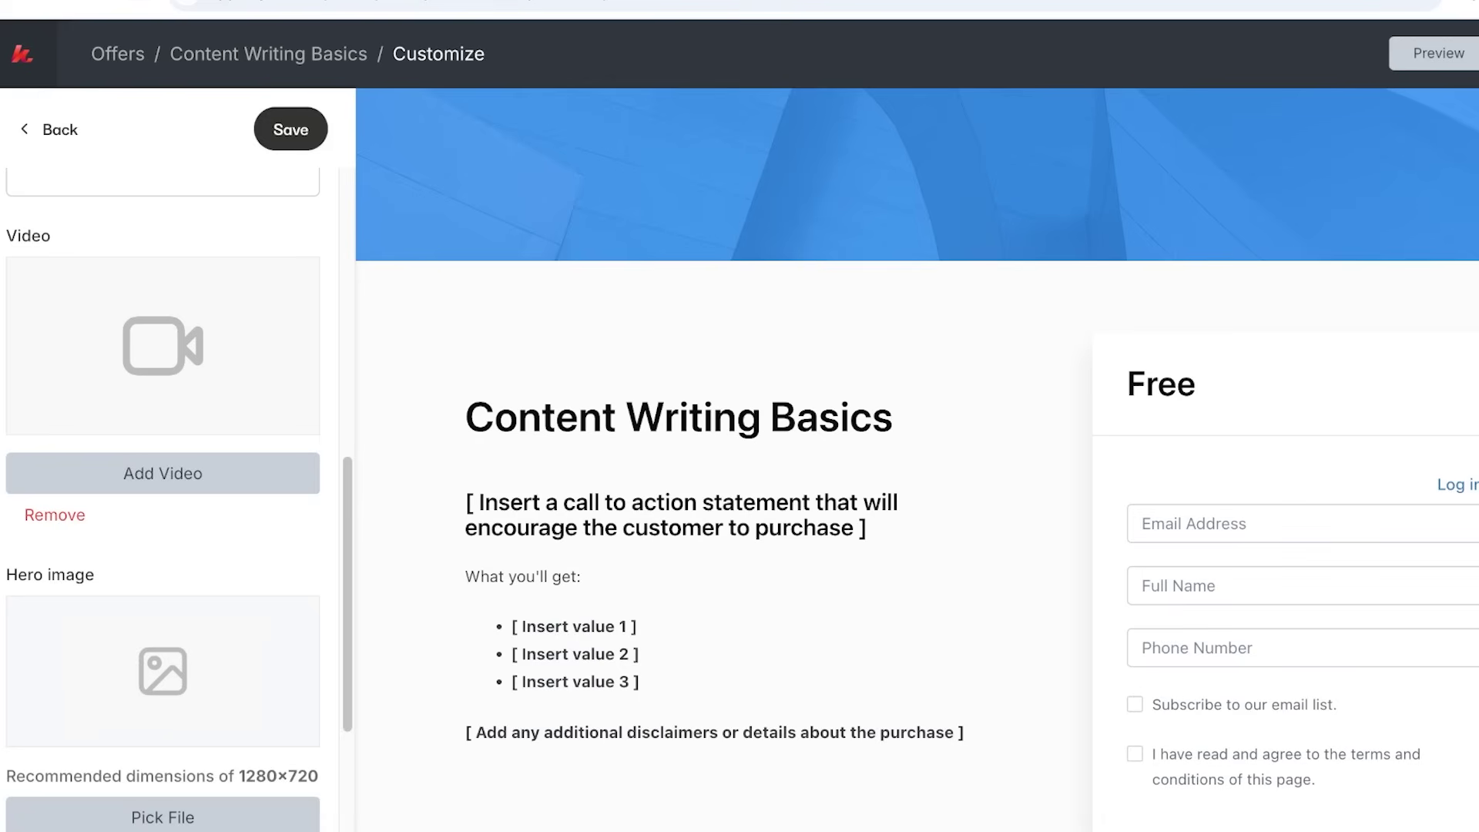
pyautogui.scroll(-4, 162, 500)
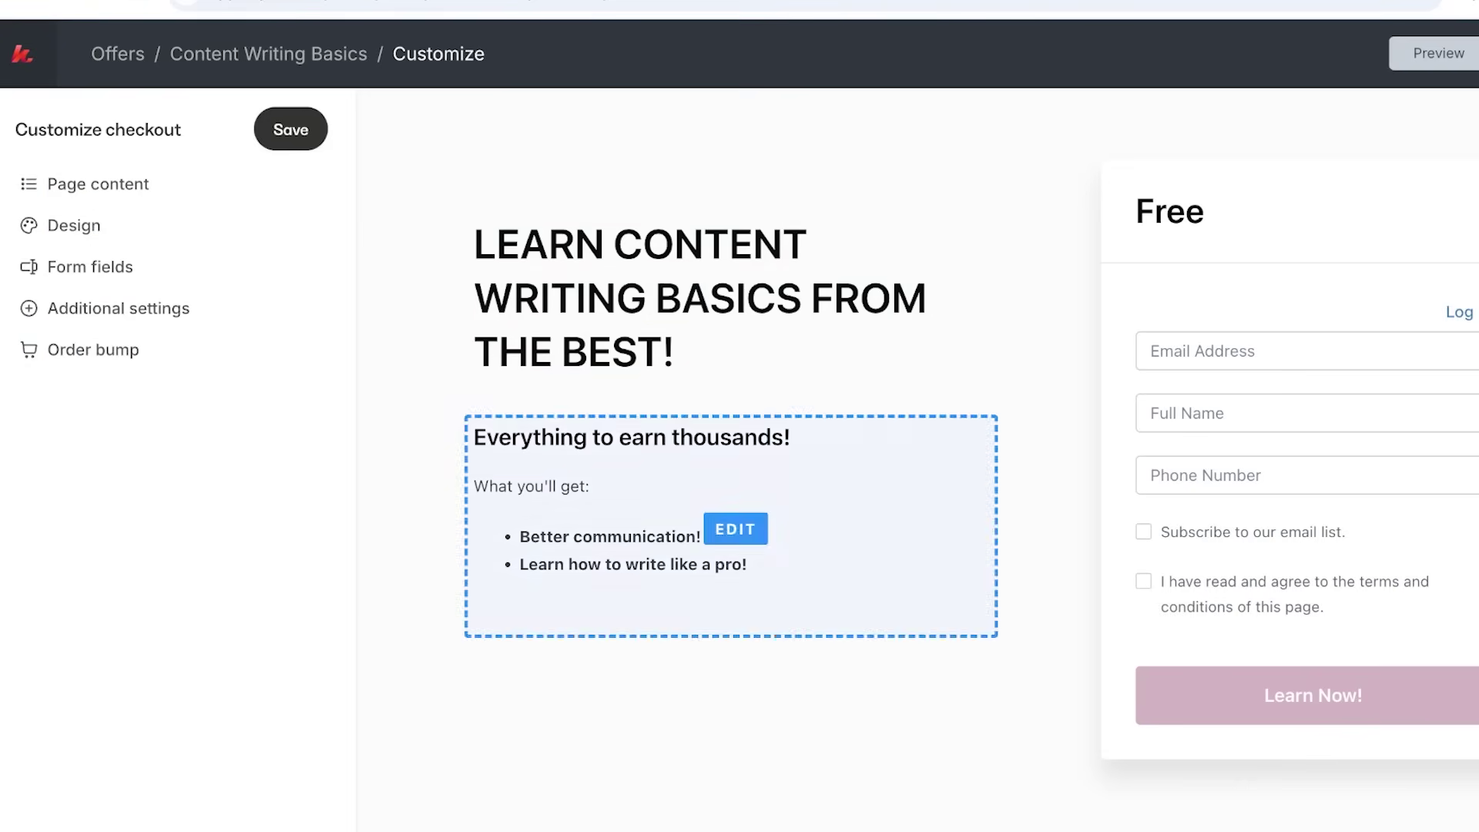
# Review the Design, Form fields and Order bump settings, then get the checkout page link.
pyautogui.click(73, 225)
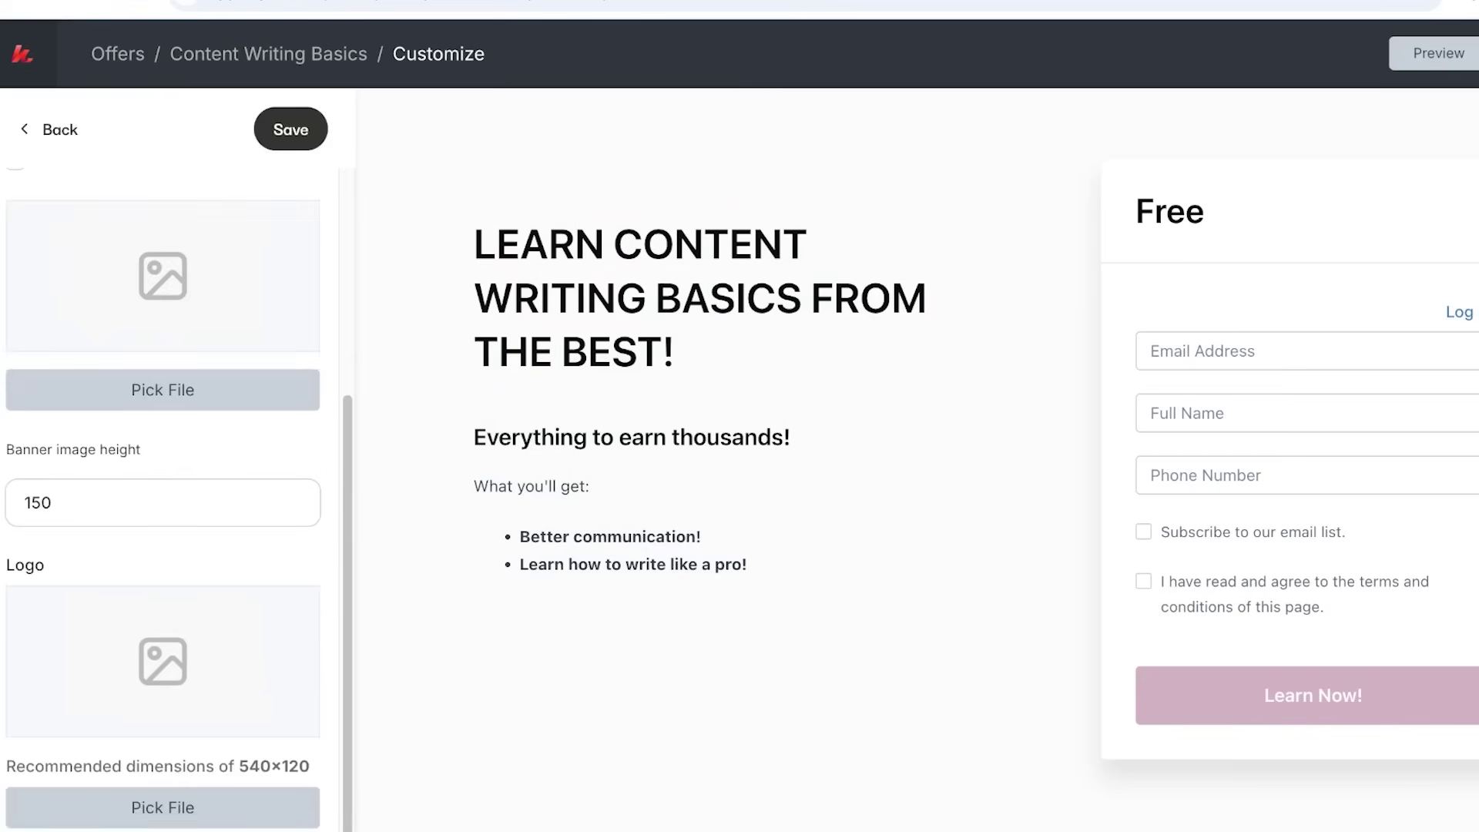
pyautogui.click(47, 130)
pyautogui.click(73, 265)
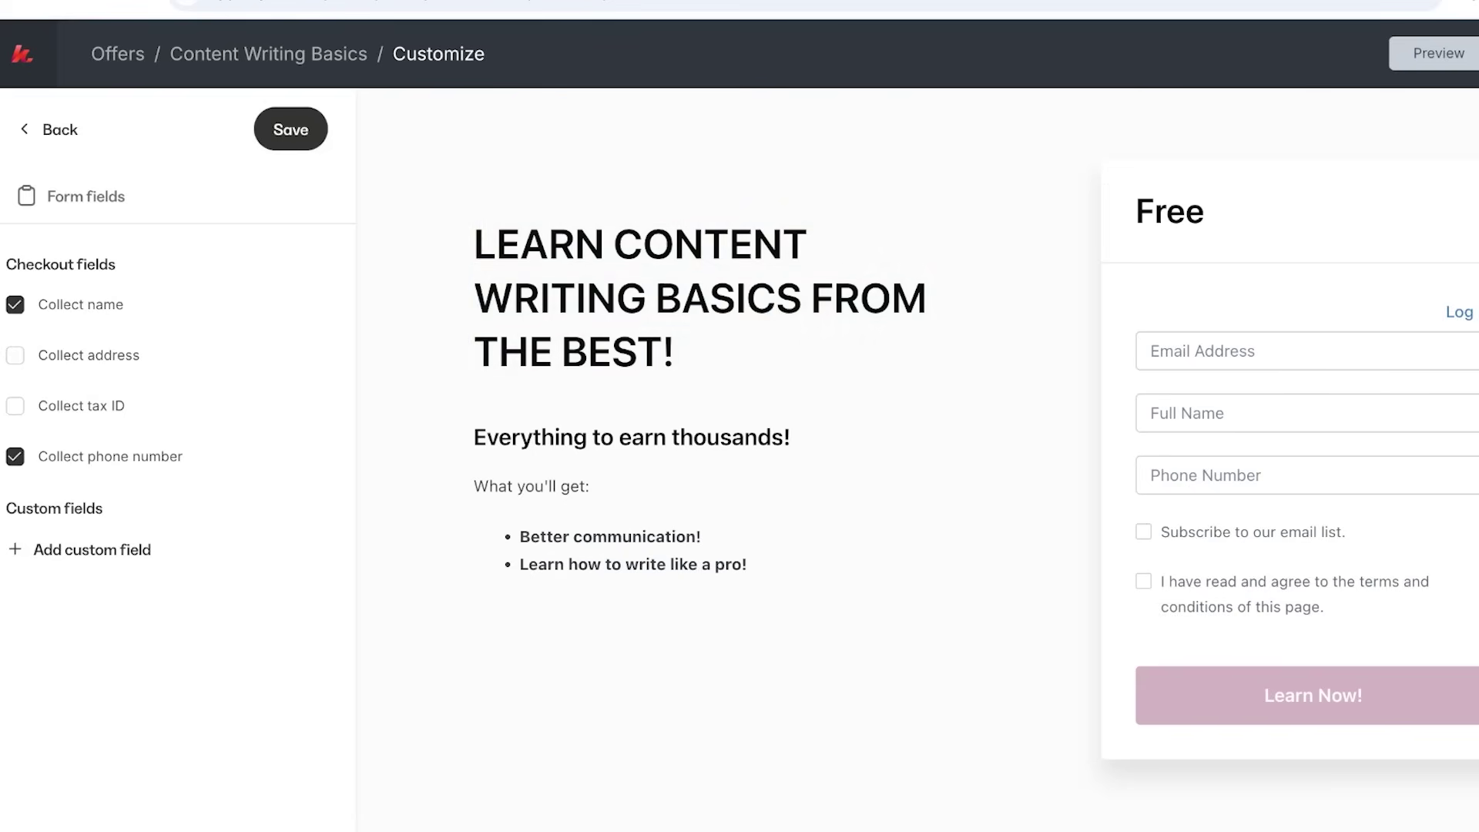
pyautogui.click(48, 130)
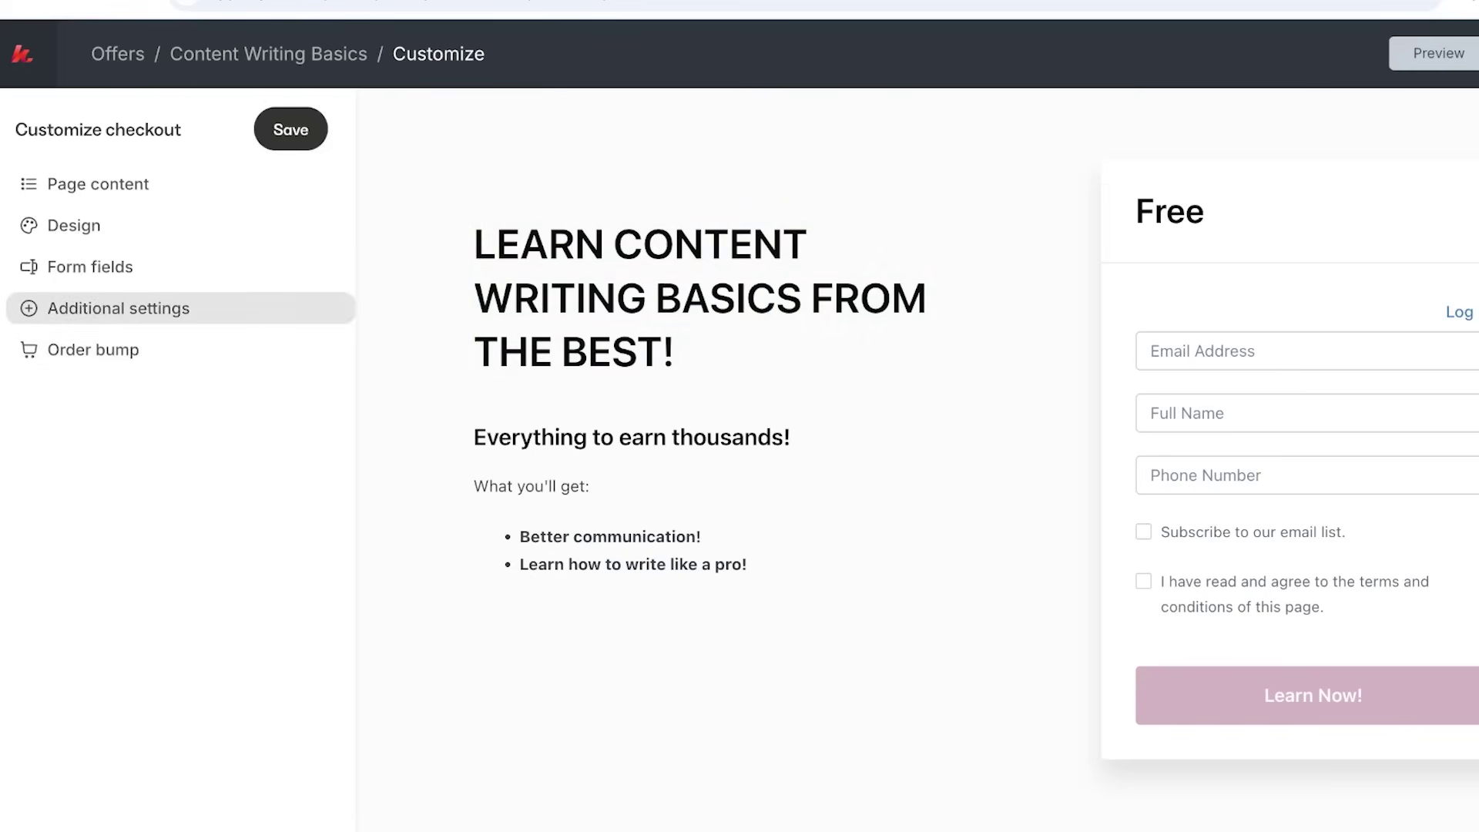
pyautogui.click(93, 349)
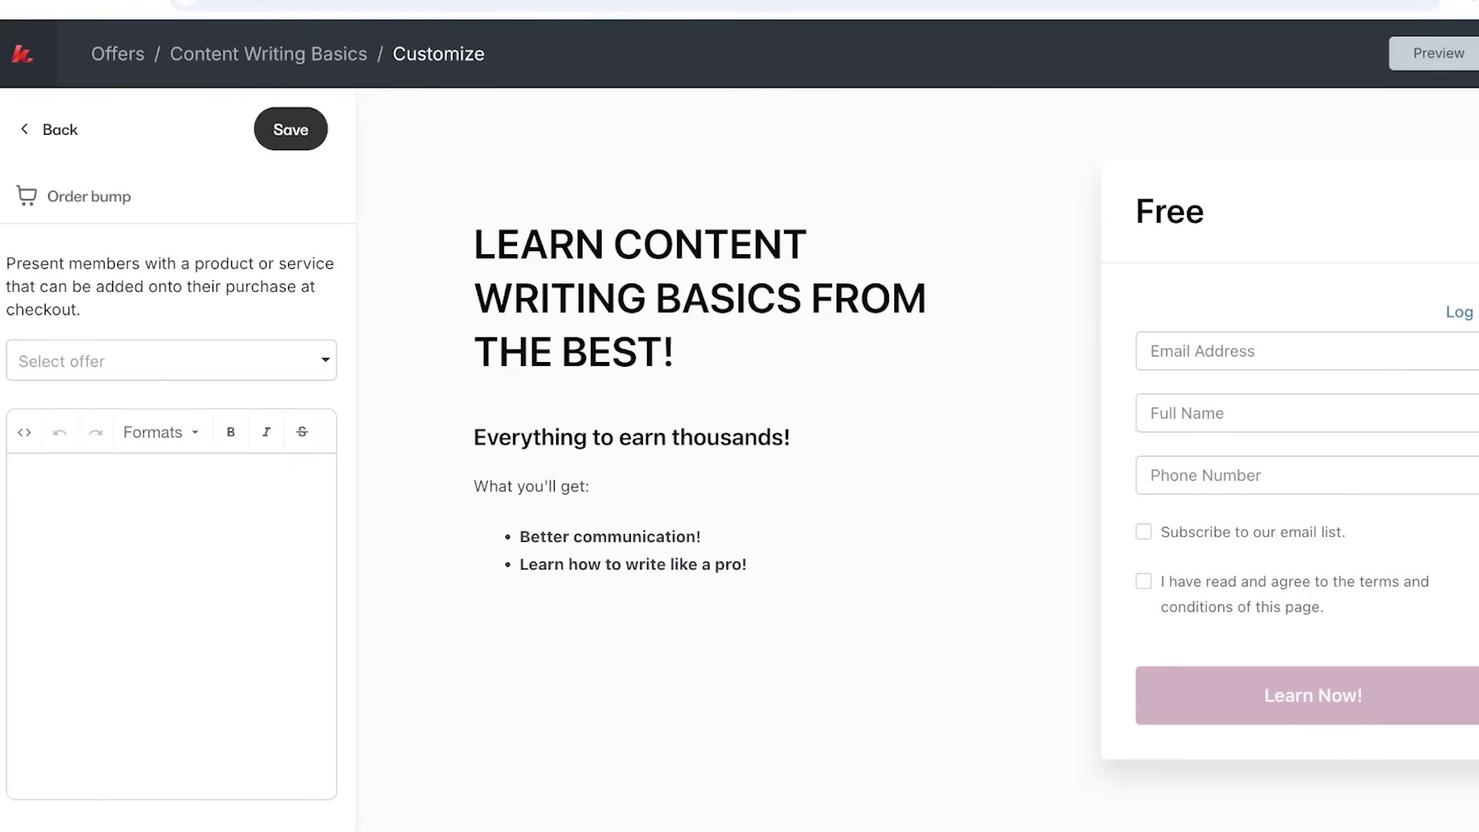
pyautogui.click(48, 130)
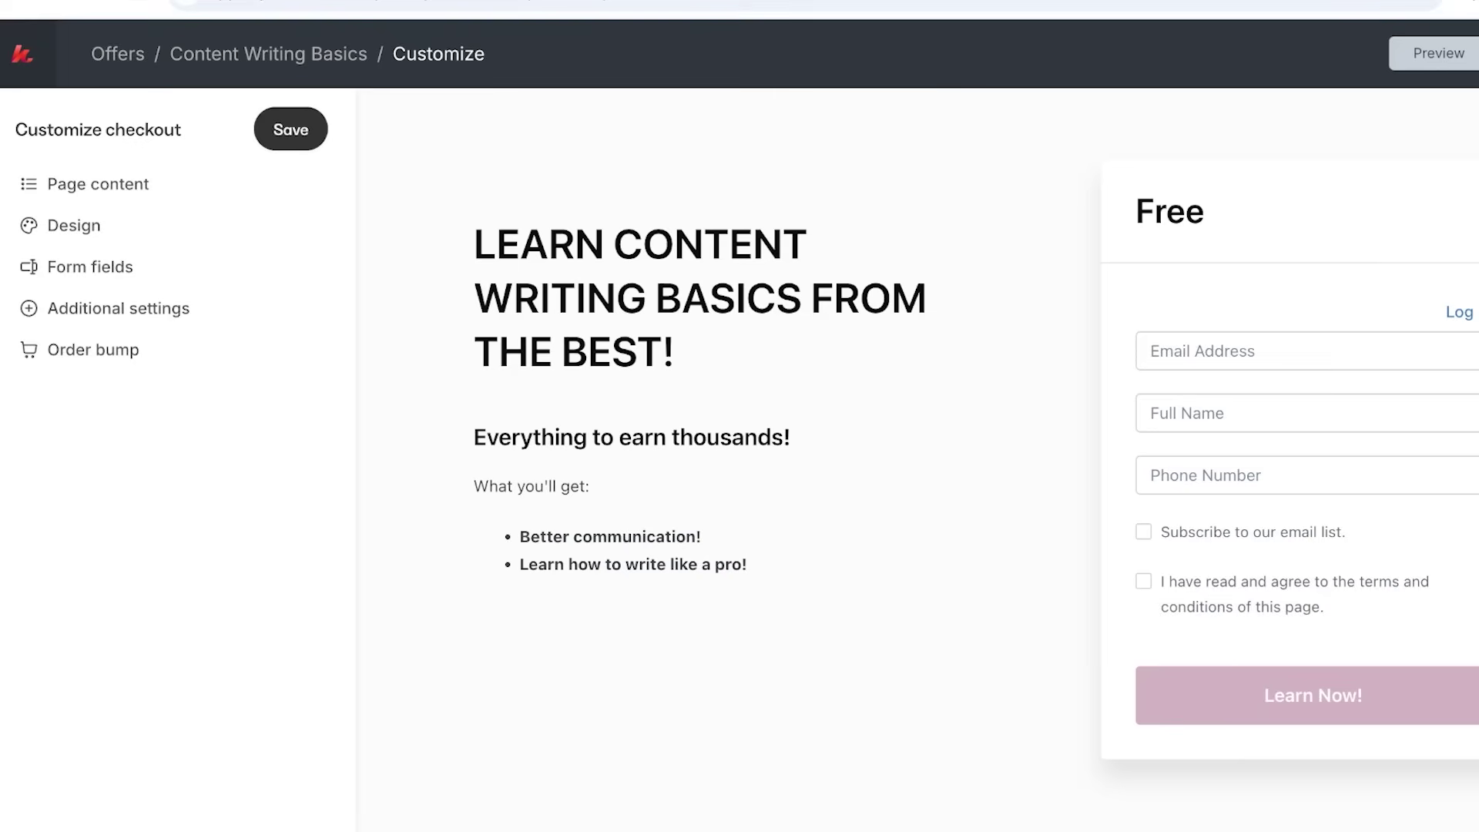
pyautogui.click(1475, 53)
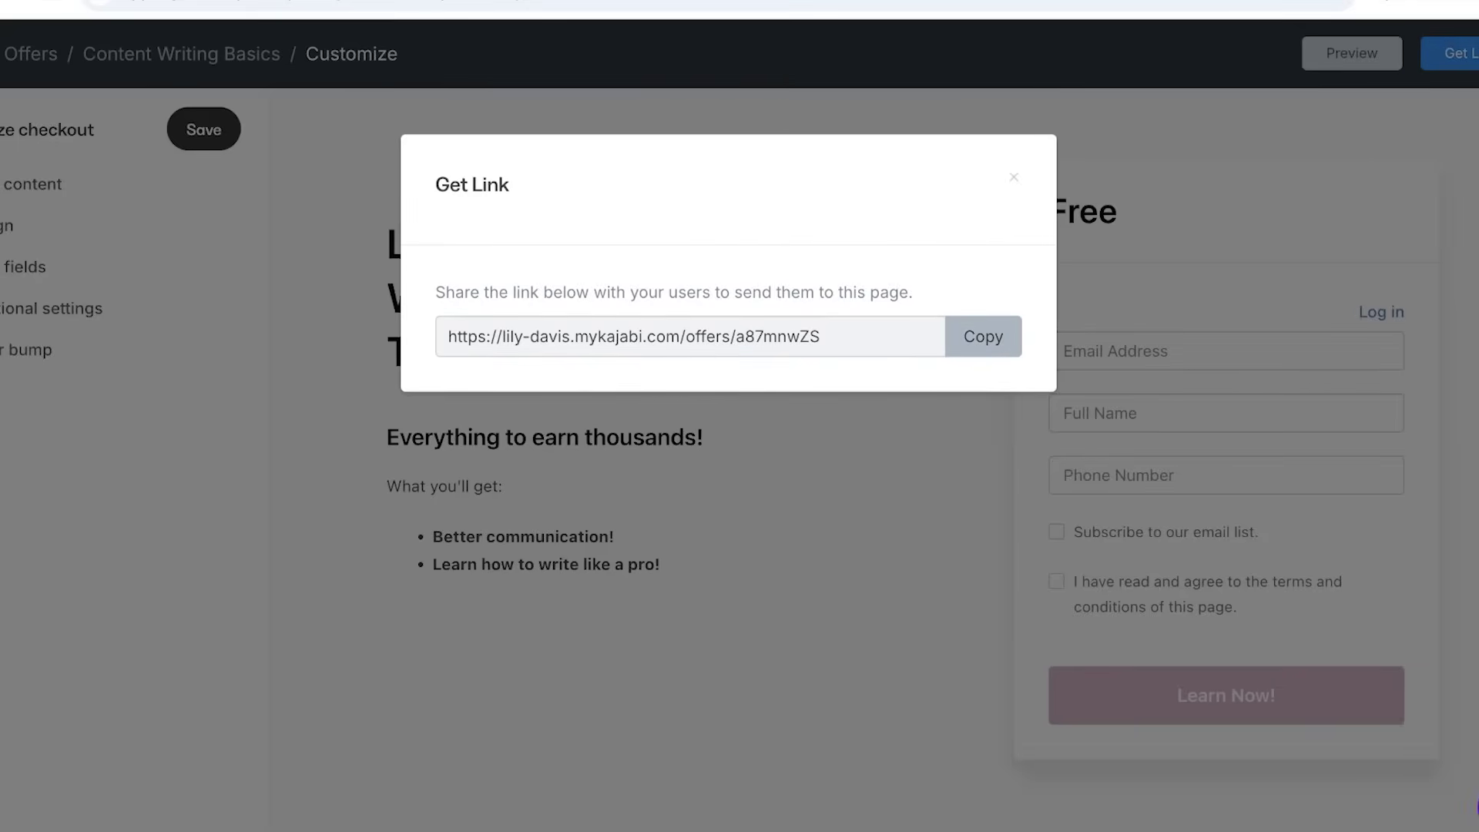
# Copy the checkout page link and close the link window.
pyautogui.click(982, 336)
pyautogui.click(1014, 177)
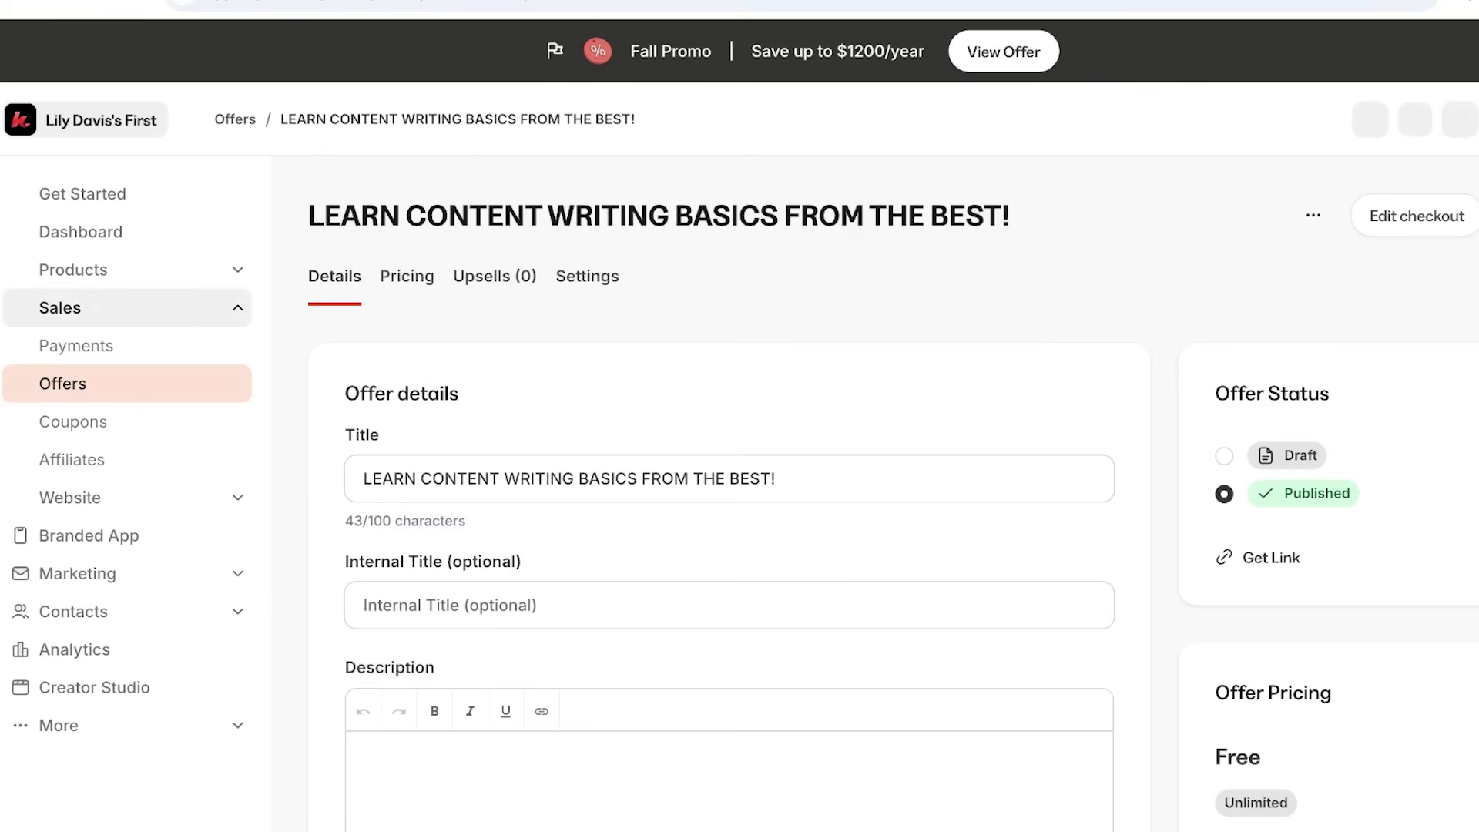
# Collapse Sales, expand Products, and go to the Community page in the sidebar.
pyautogui.click(61, 308)
pyautogui.click(74, 269)
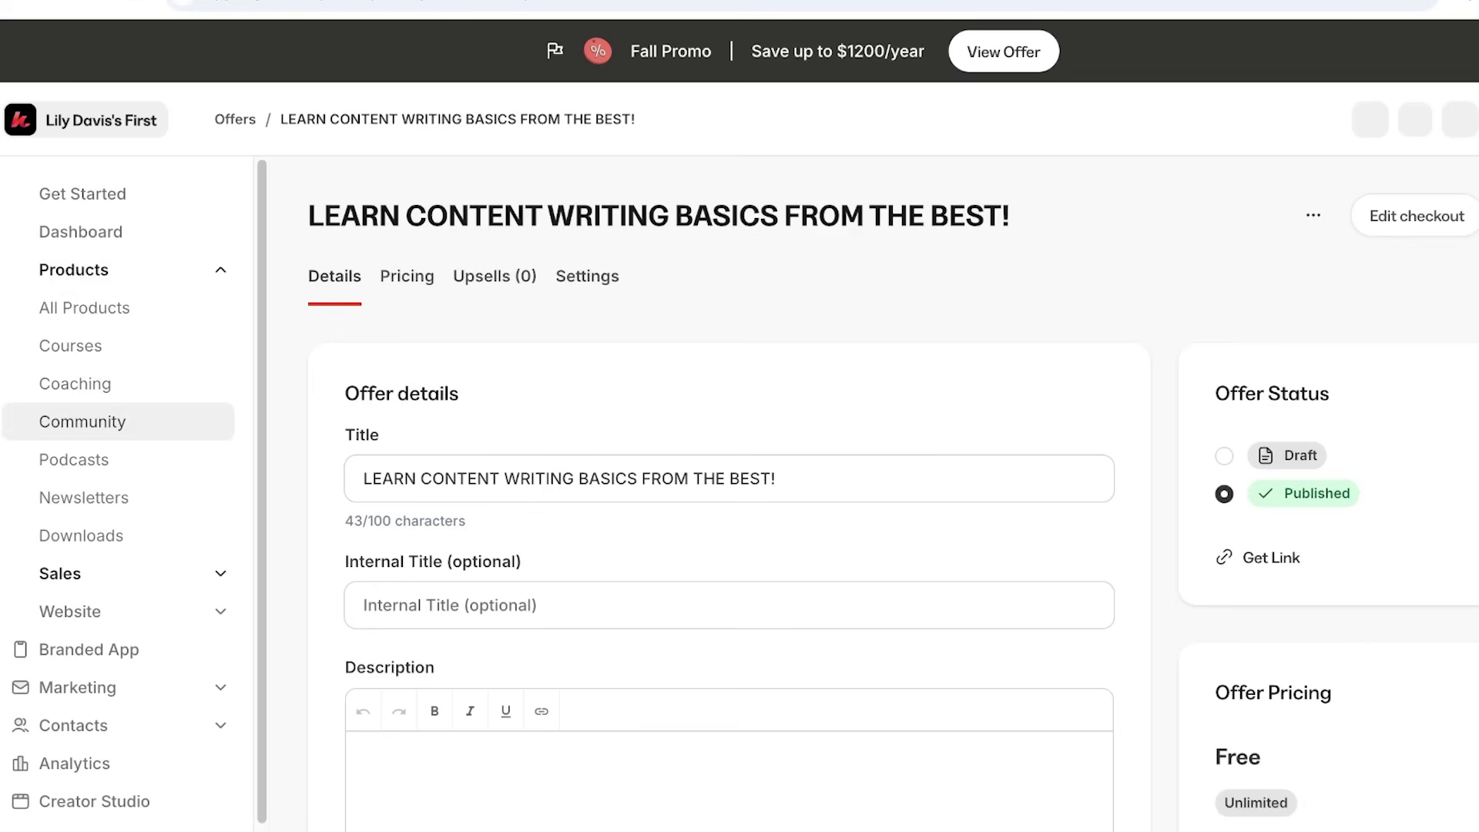
pyautogui.click(82, 421)
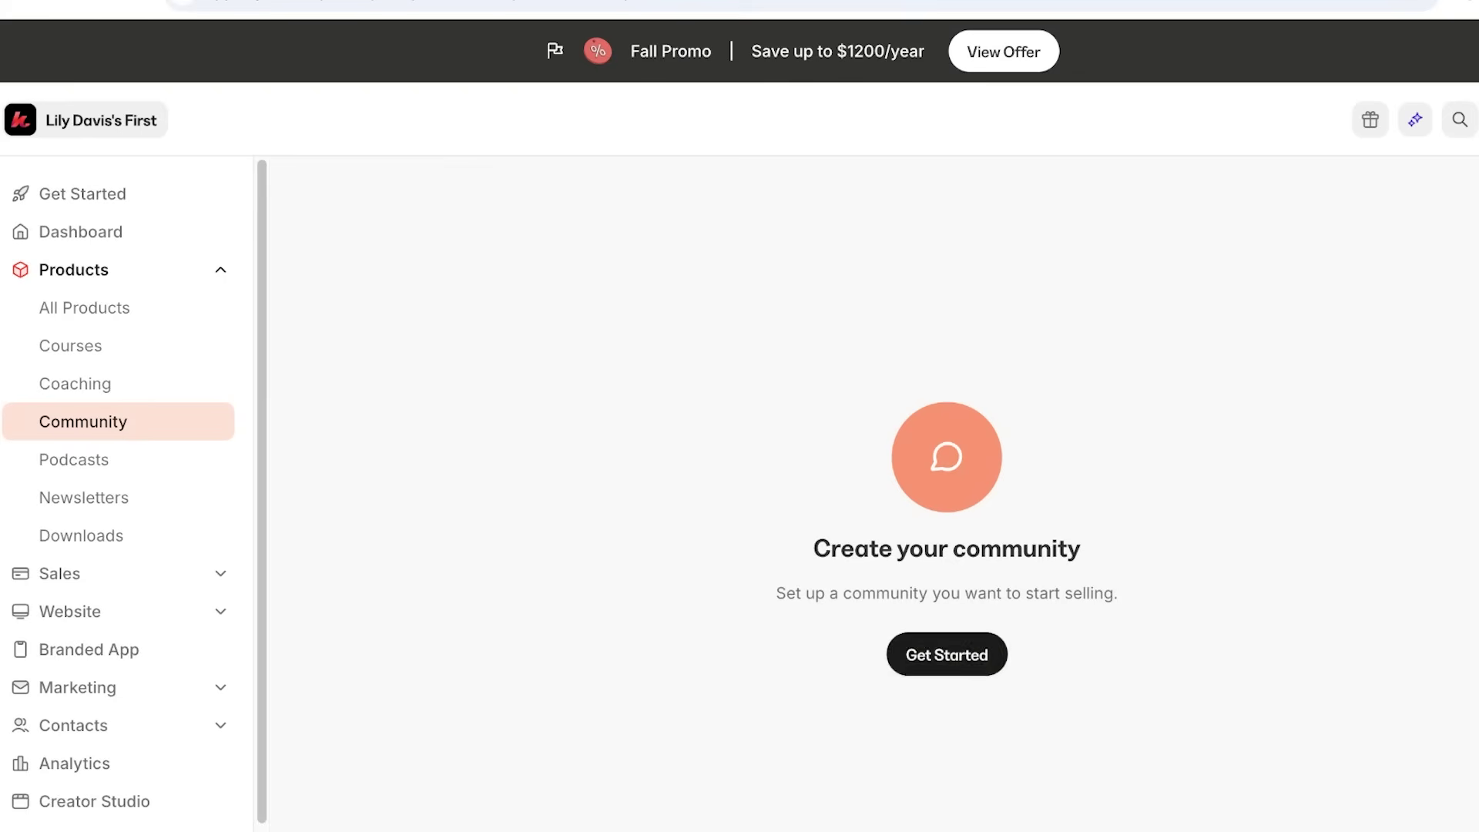
# Start a new community, then switch to the Coaching page under Products.
pyautogui.click(946, 654)
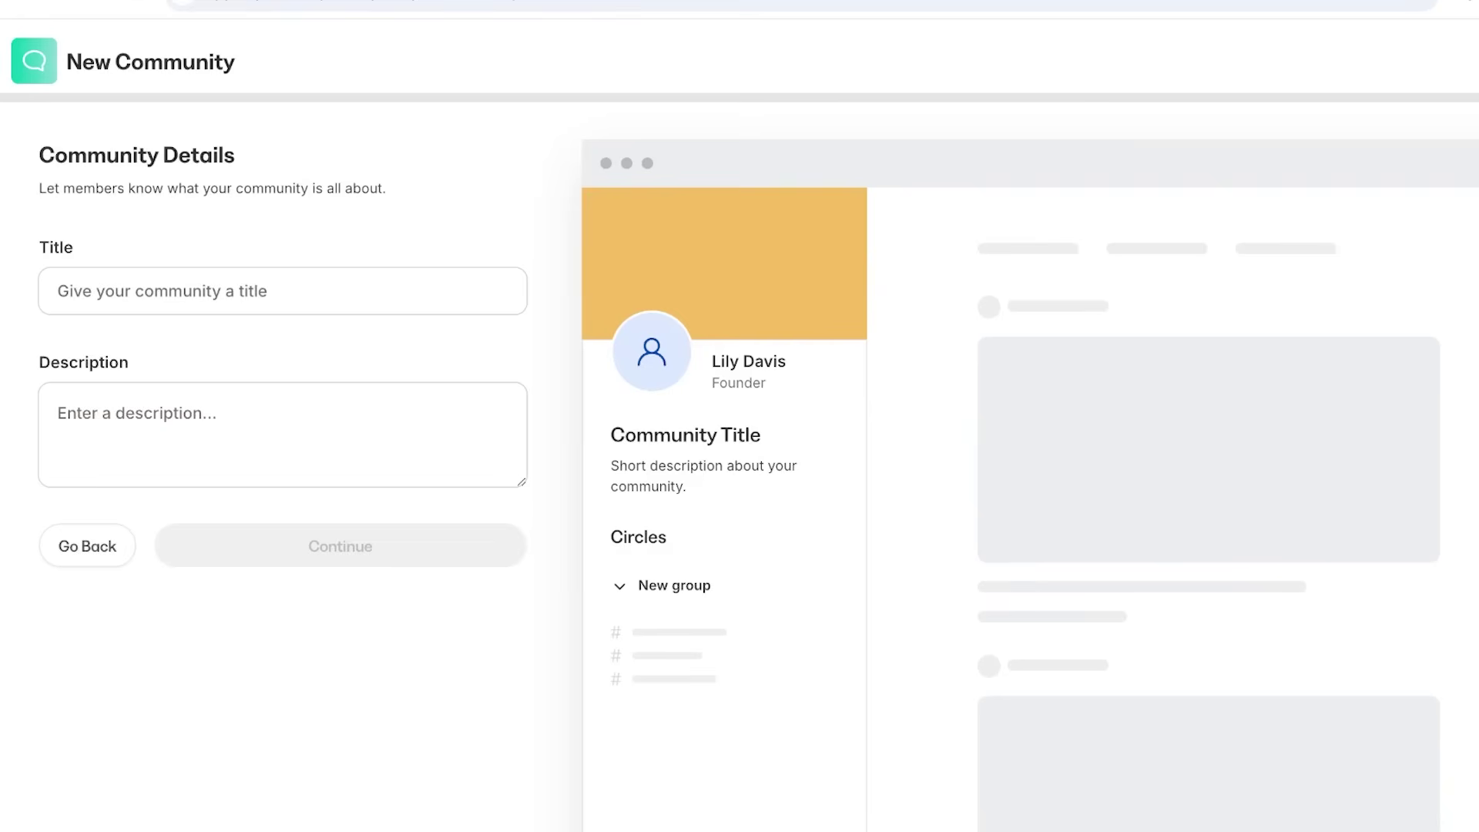
pyautogui.click(282, 291)
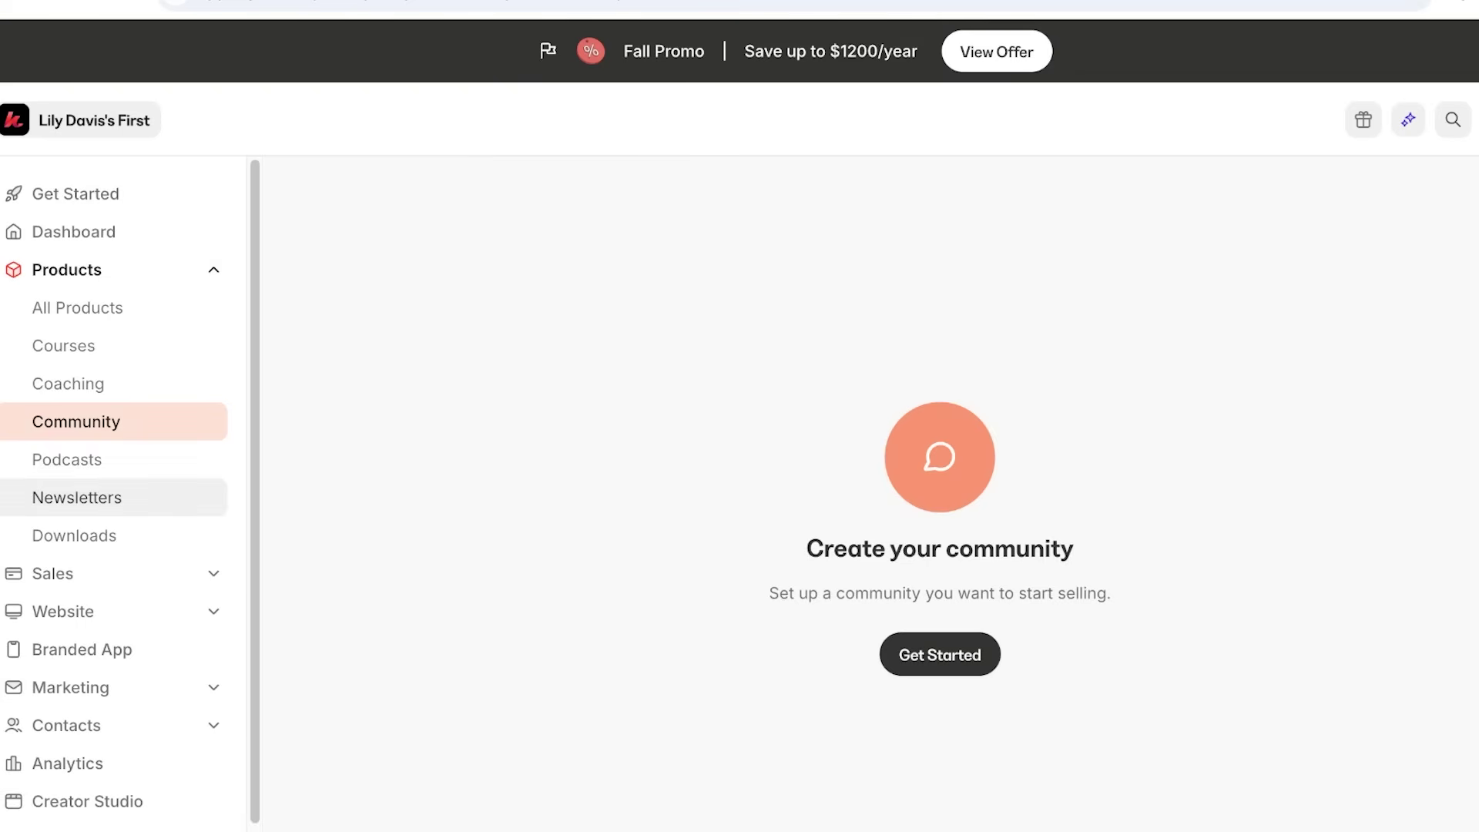
pyautogui.click(116, 269)
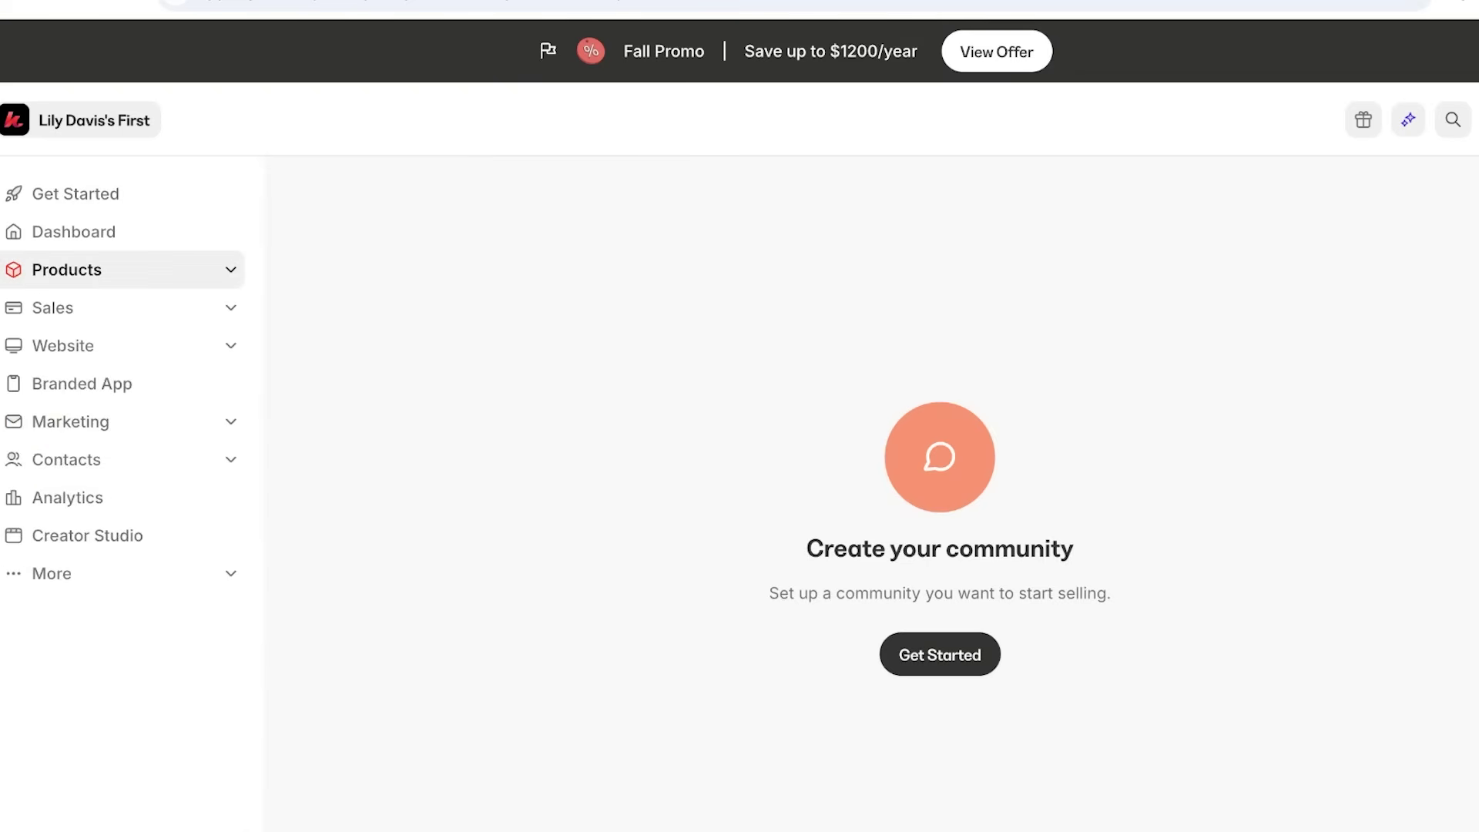
pyautogui.click(116, 269)
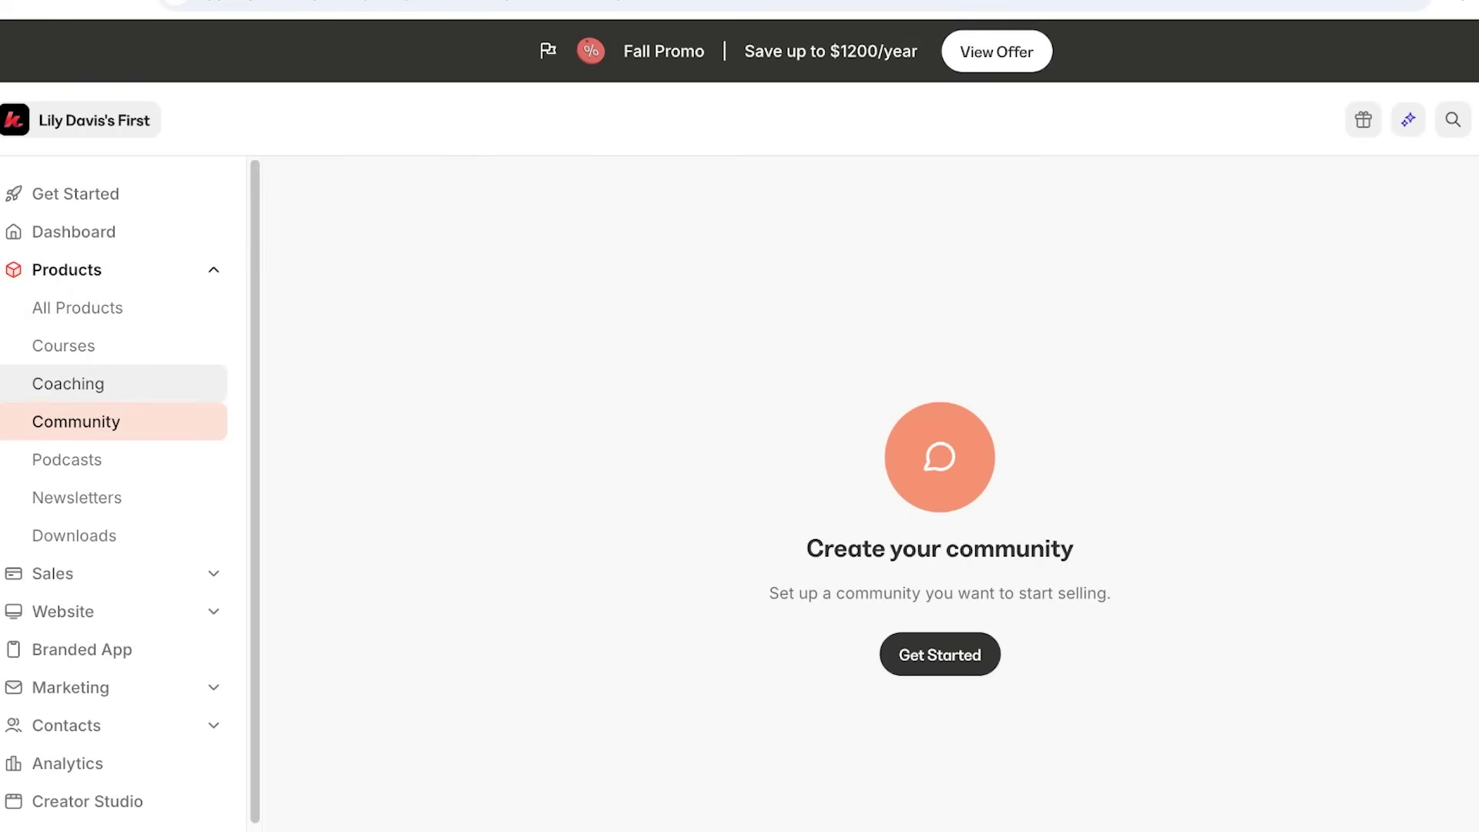
pyautogui.click(68, 383)
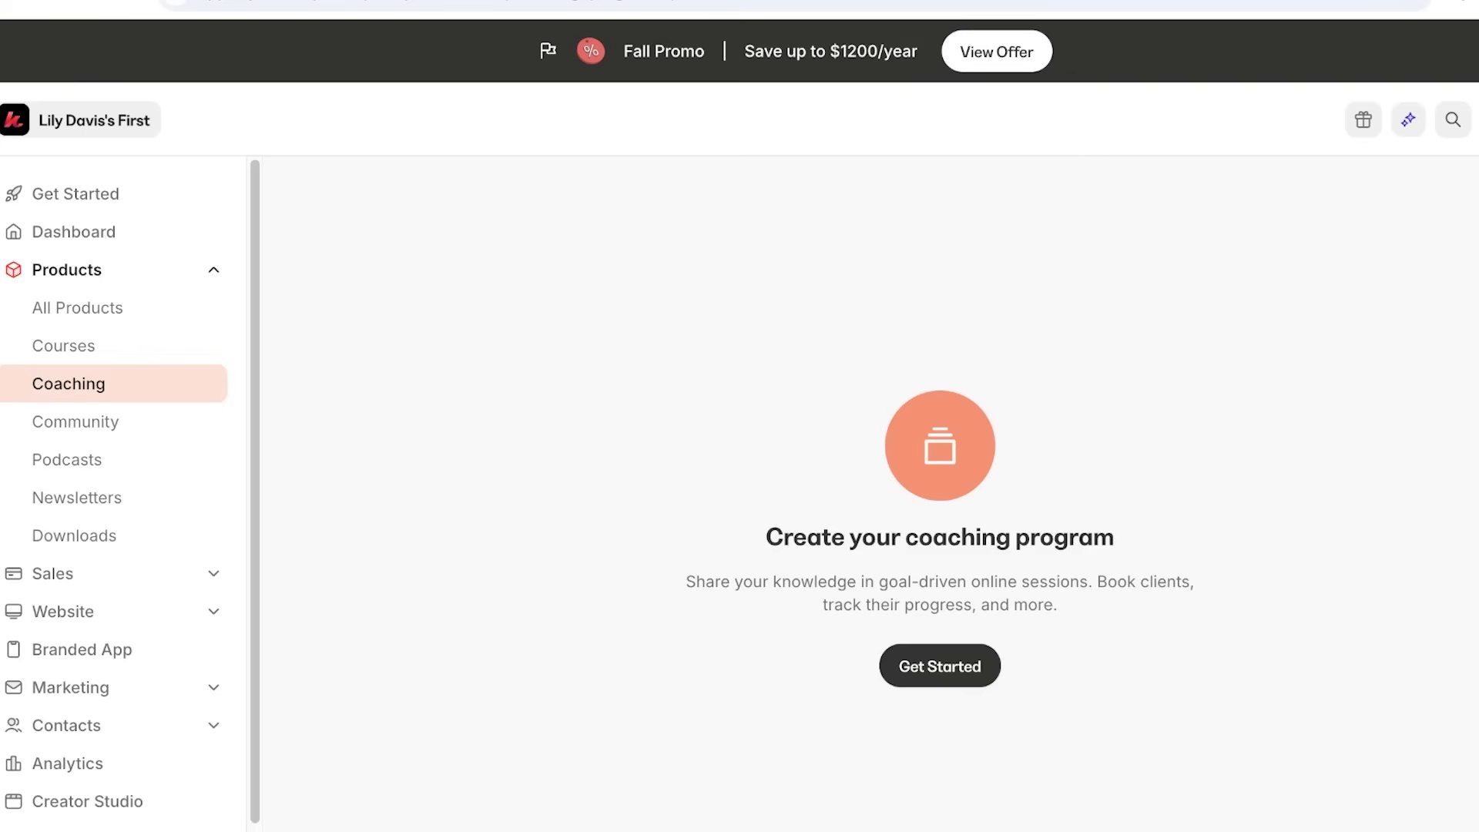
pyautogui.click(67, 270)
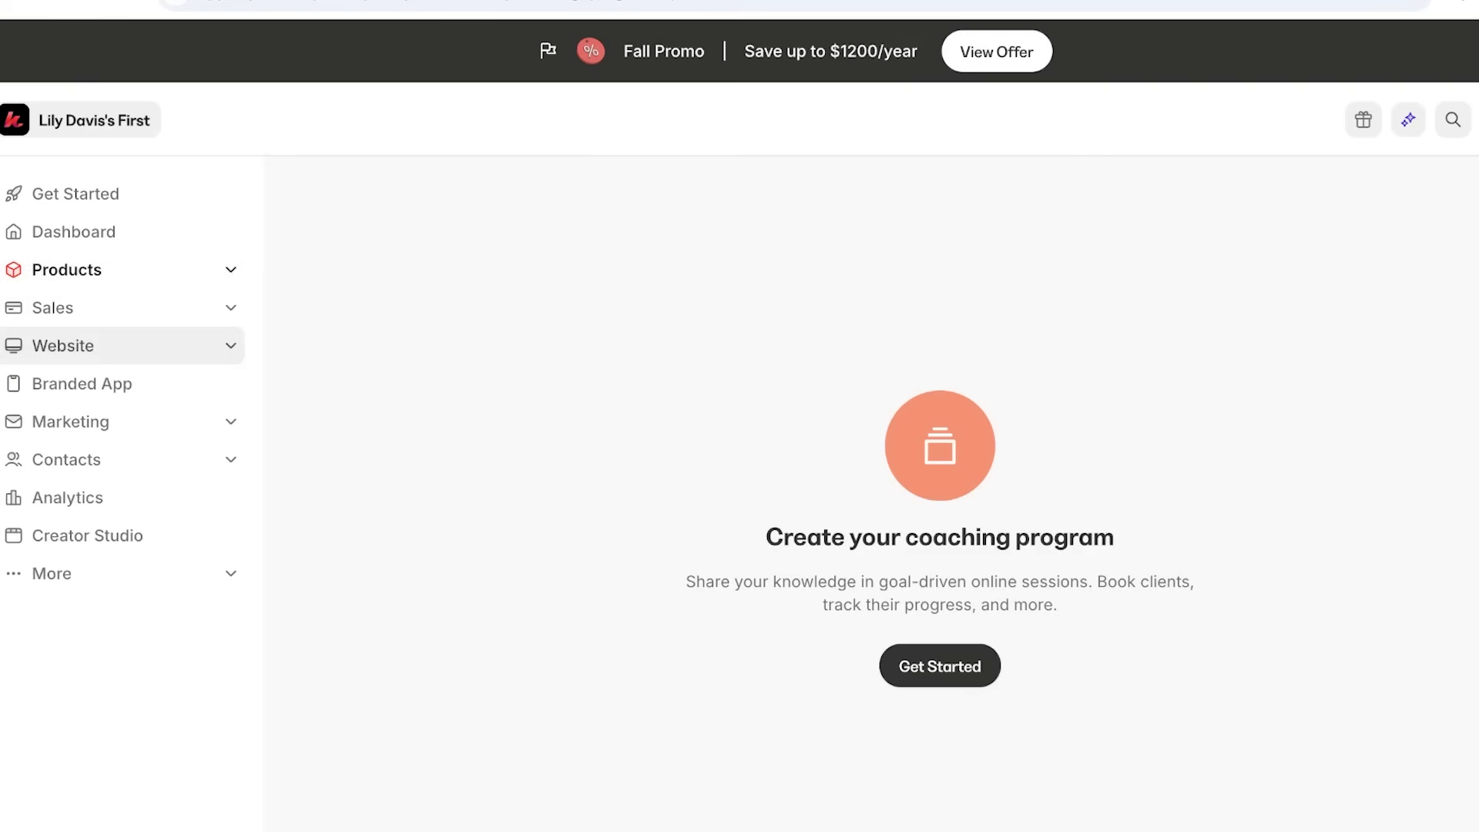